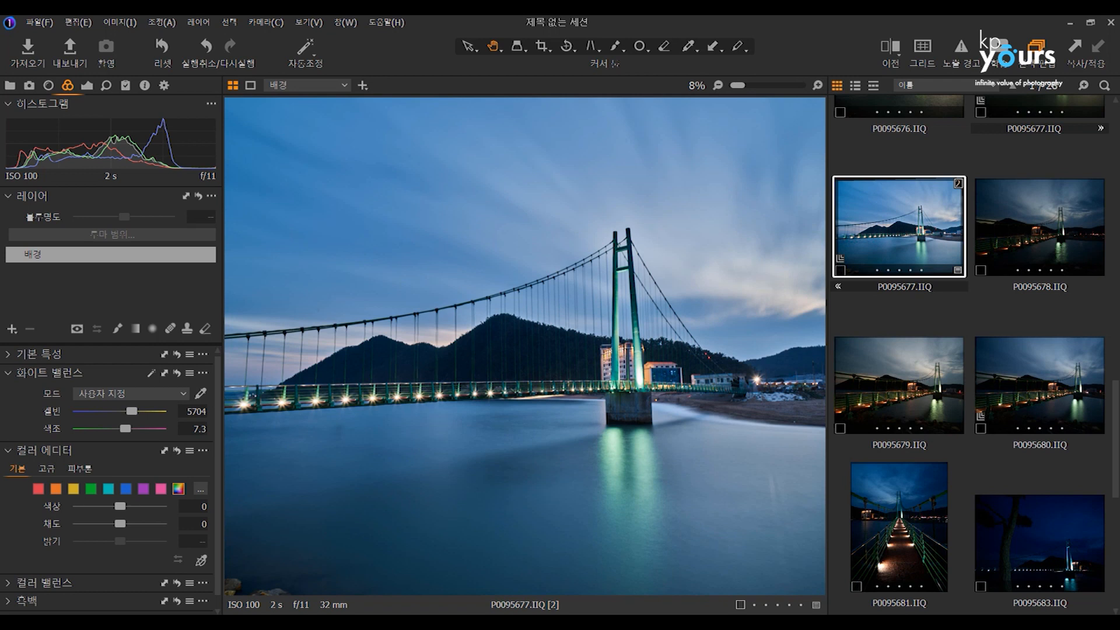
Set the bridge photo's white balance temperature to 5095 and its contrast to 19.
mouse_move(631, 623)
scroll(633, 362, "down", 1)
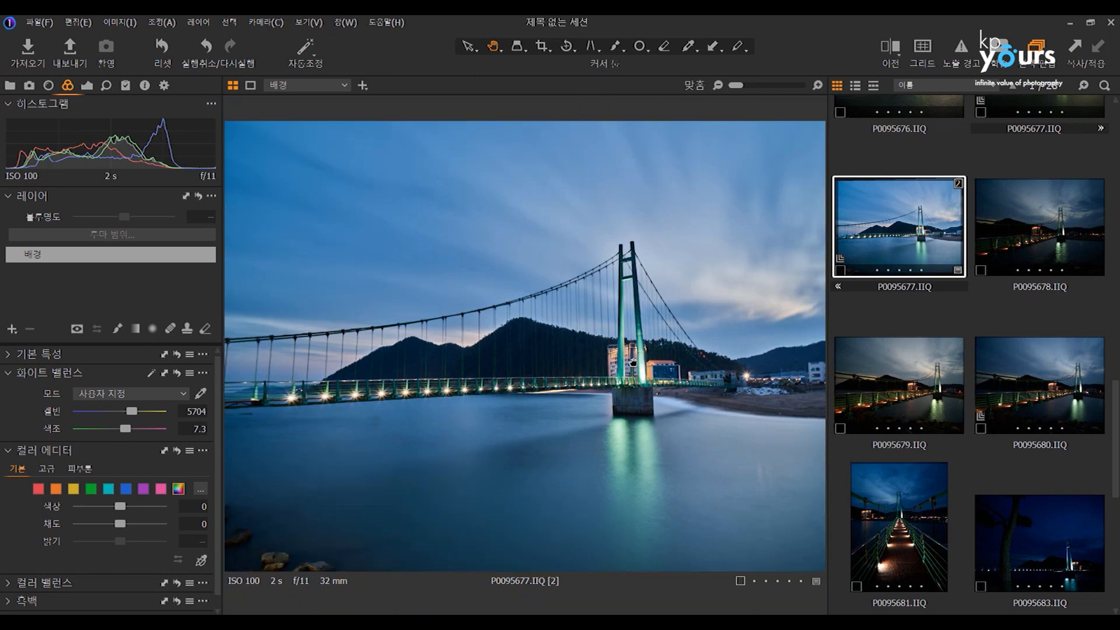
double_click(632, 363)
scroll(565, 334, "down", 2)
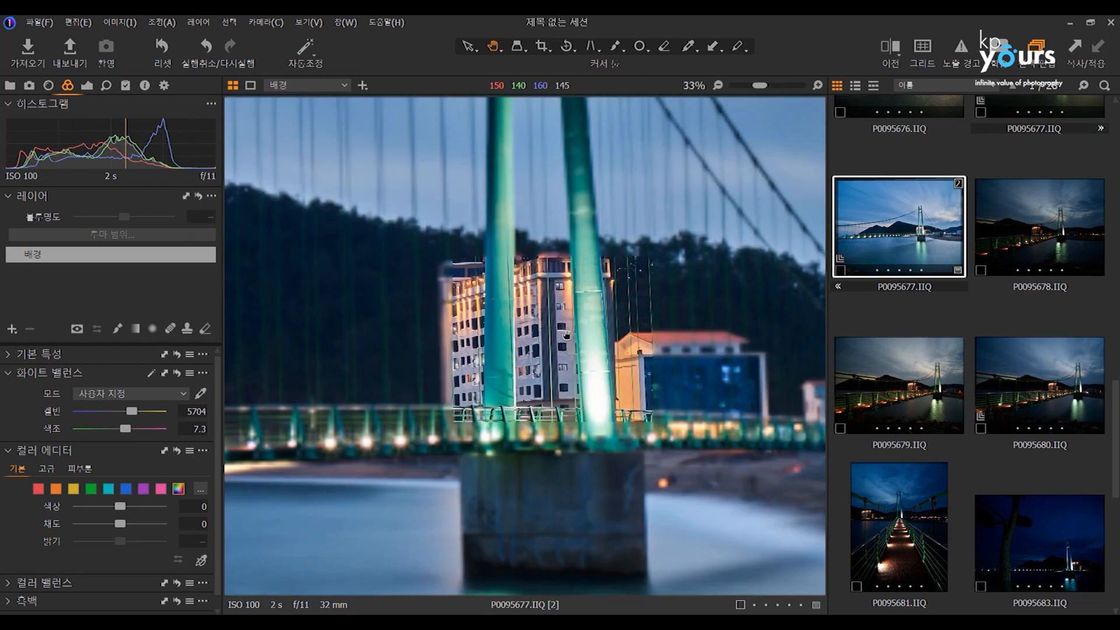
scroll(569, 334, "down", 1)
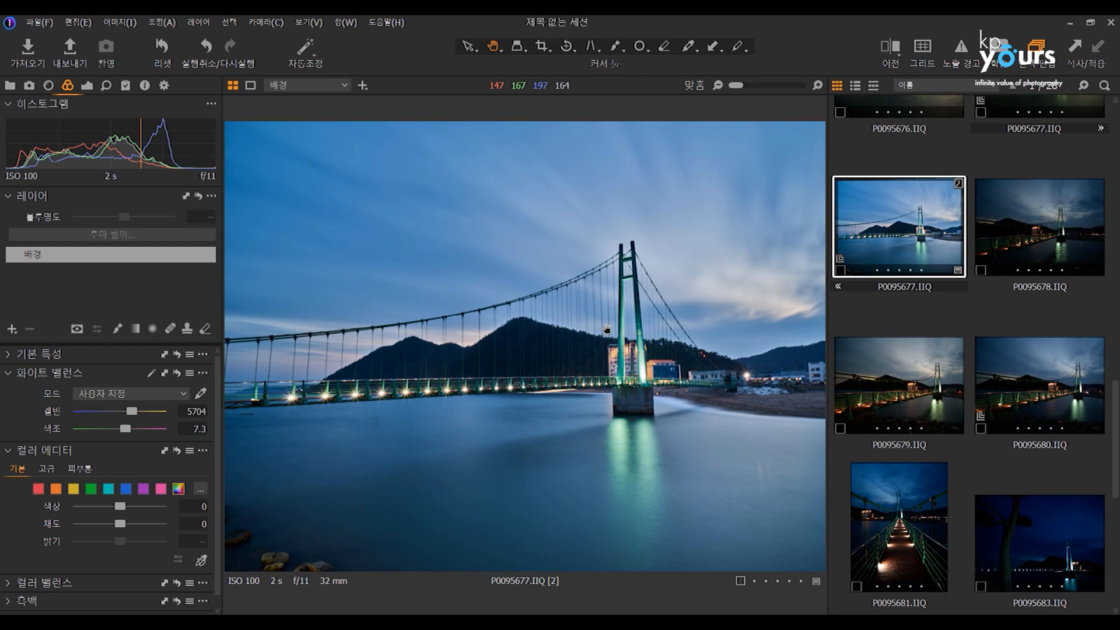
mouse_move(131, 412)
left_mouse_down()
mouse_move(105, 412)
mouse_move(125, 412)
left_mouse_up()
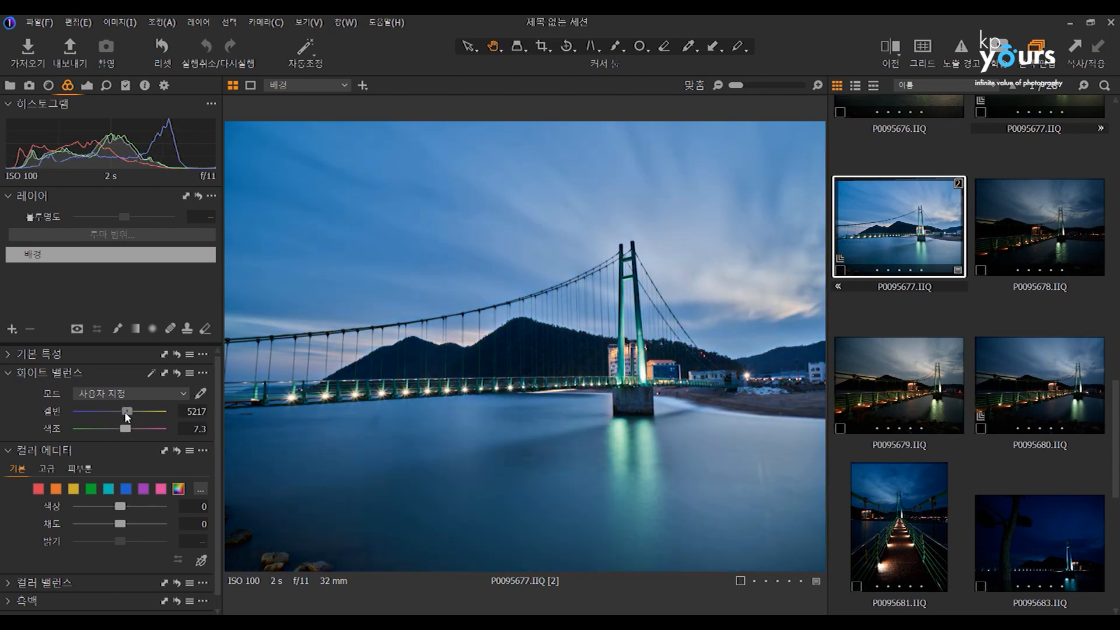
left_click(87, 85)
left_click_drag(124, 234, 147, 236)
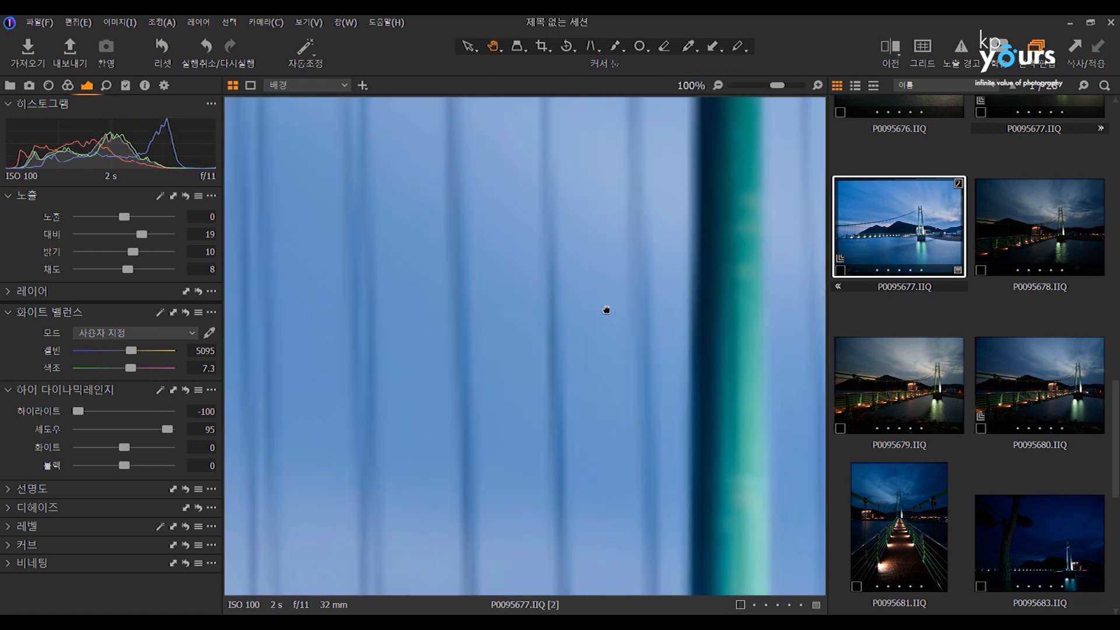
double_click(606, 308)
scroll(606, 307, "down", 4)
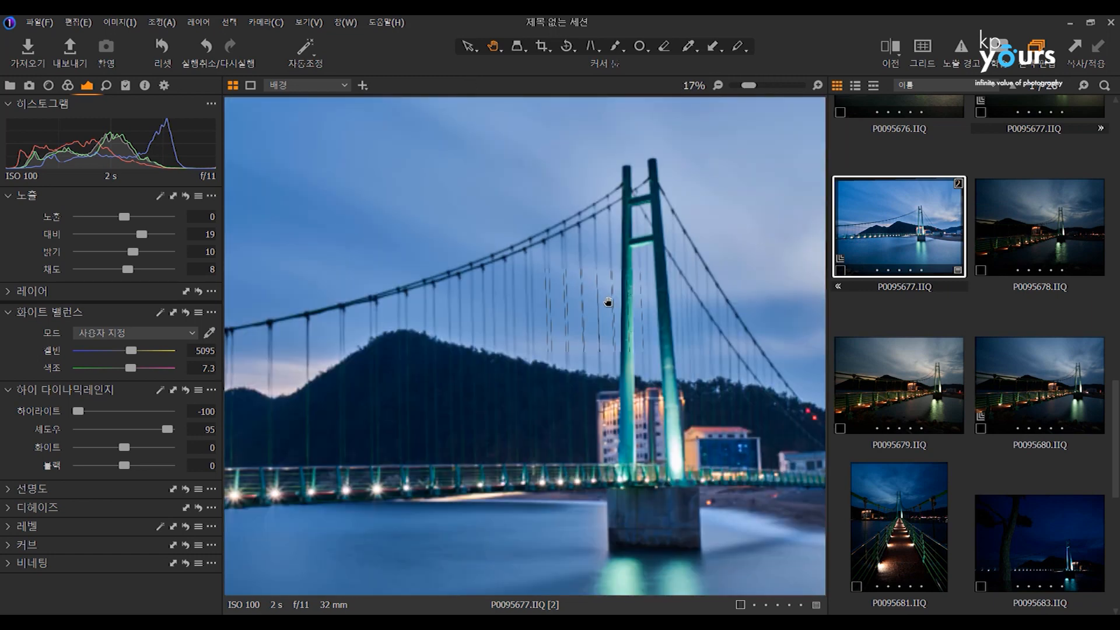
scroll(608, 302, "down", 2)
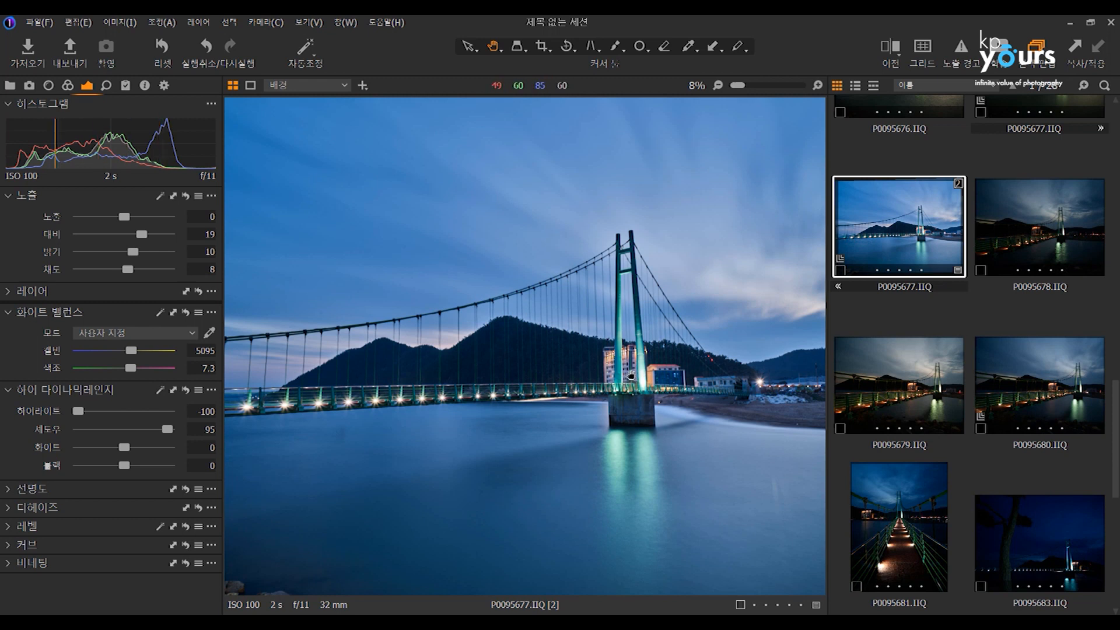
double_click(634, 375)
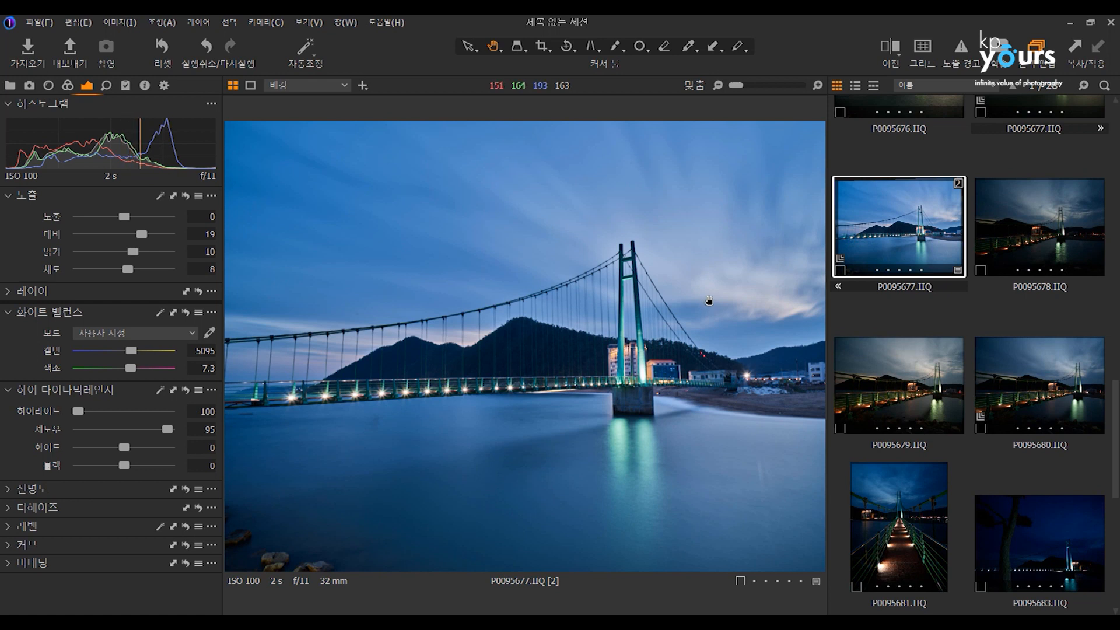
left_click(900, 304)
left_click(890, 252)
View the image import options and close them without importing anything.
left_click(45, 23)
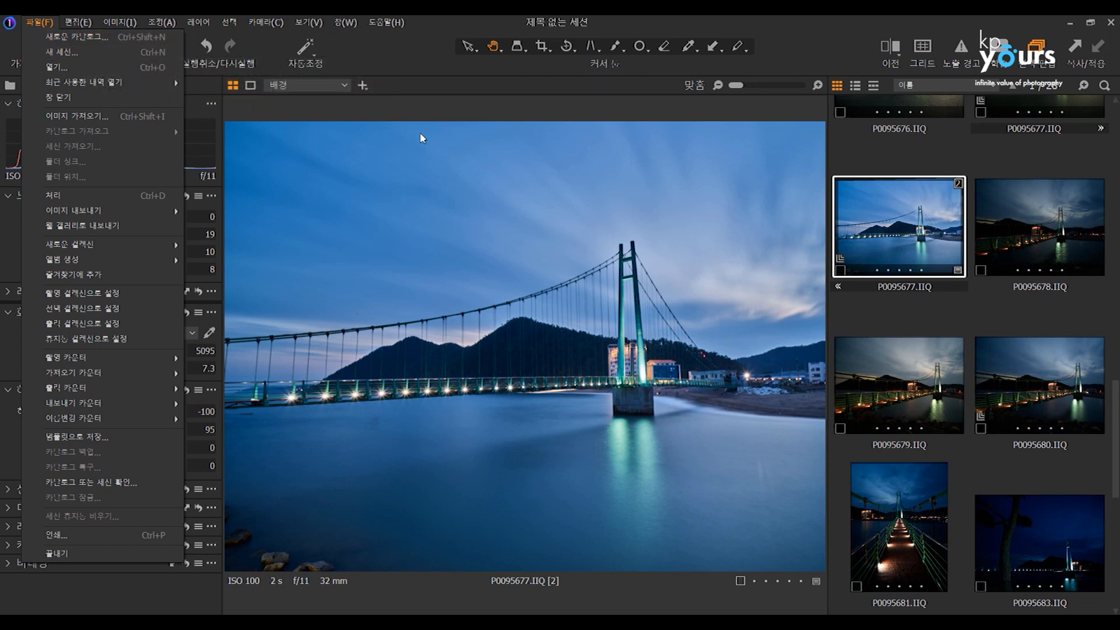
left_click(330, 121)
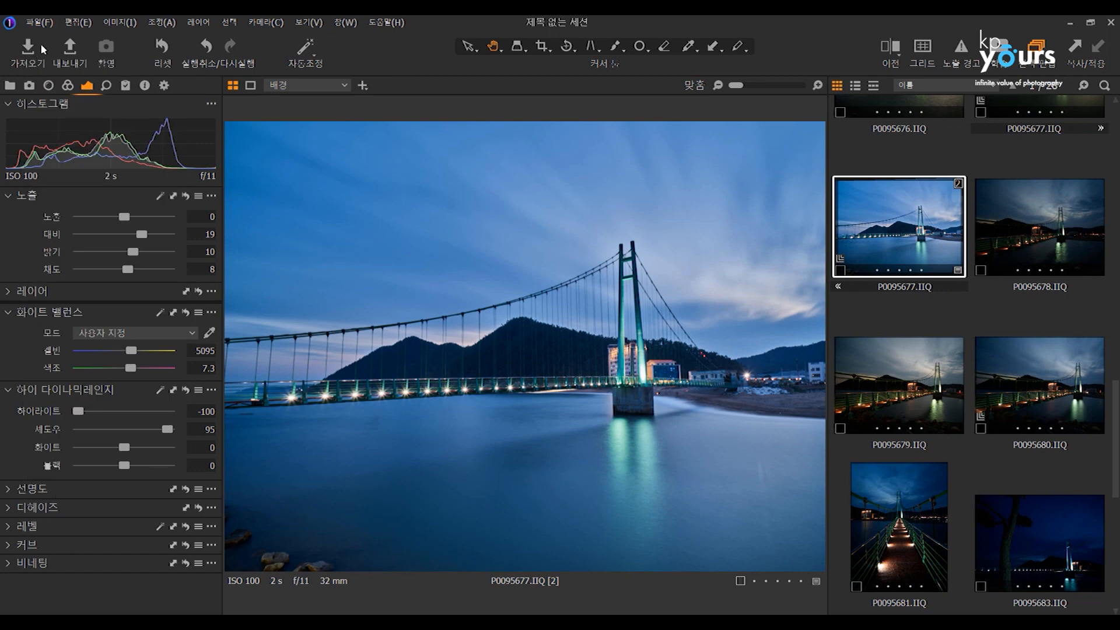
left_click(36, 49)
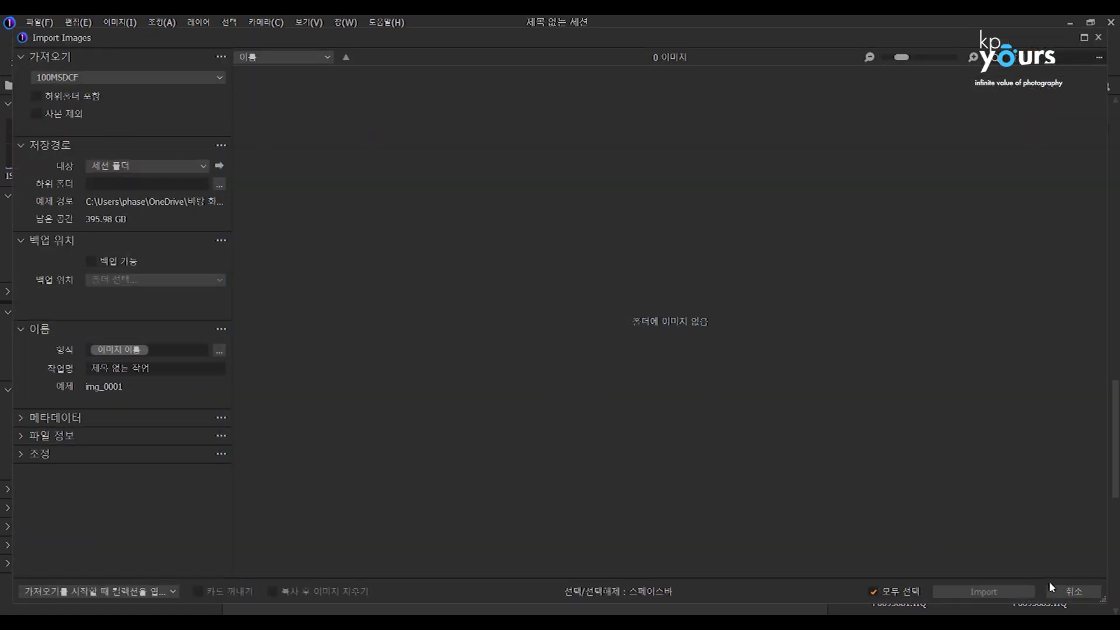
left_click(1073, 592)
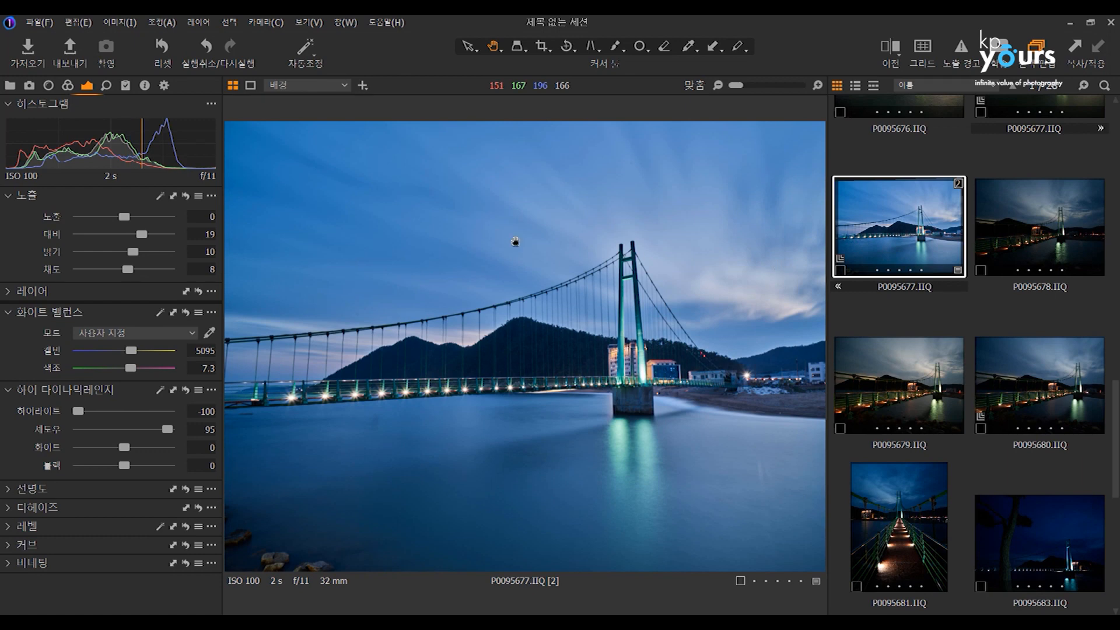
Set the bridge photo's exposure to -0.36.
mouse_move(135, 216)
left_mouse_down()
mouse_move(166, 215)
mouse_move(103, 214)
mouse_move(124, 216)
left_mouse_up()
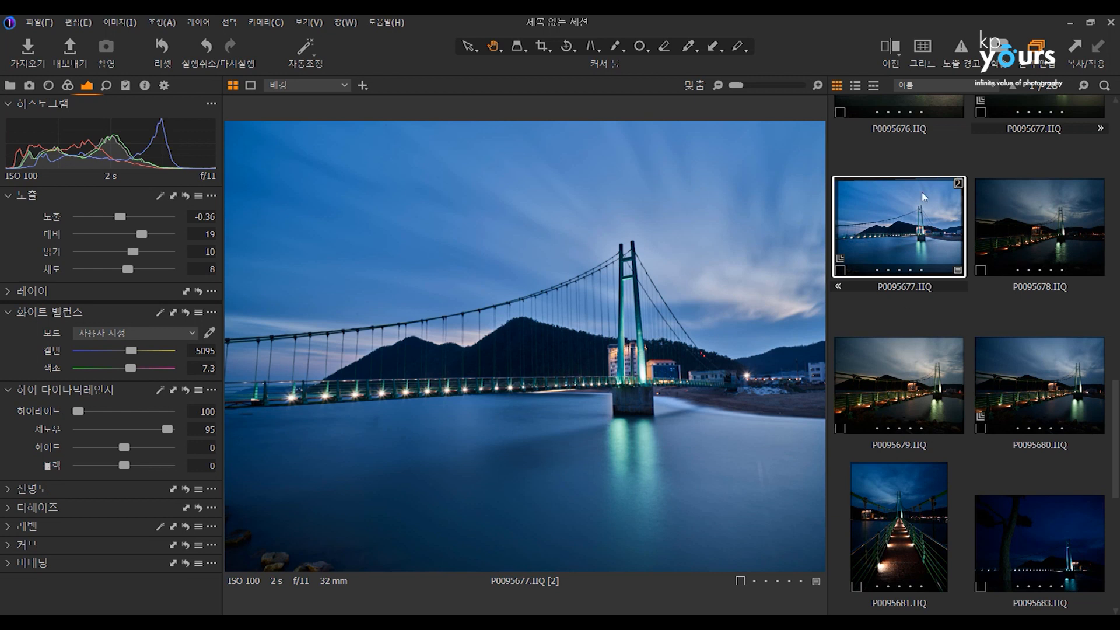
Show the edited bridge photo in File Explorer and look through the 2020-10-02 23.08.22 session folder.
right_click(935, 222)
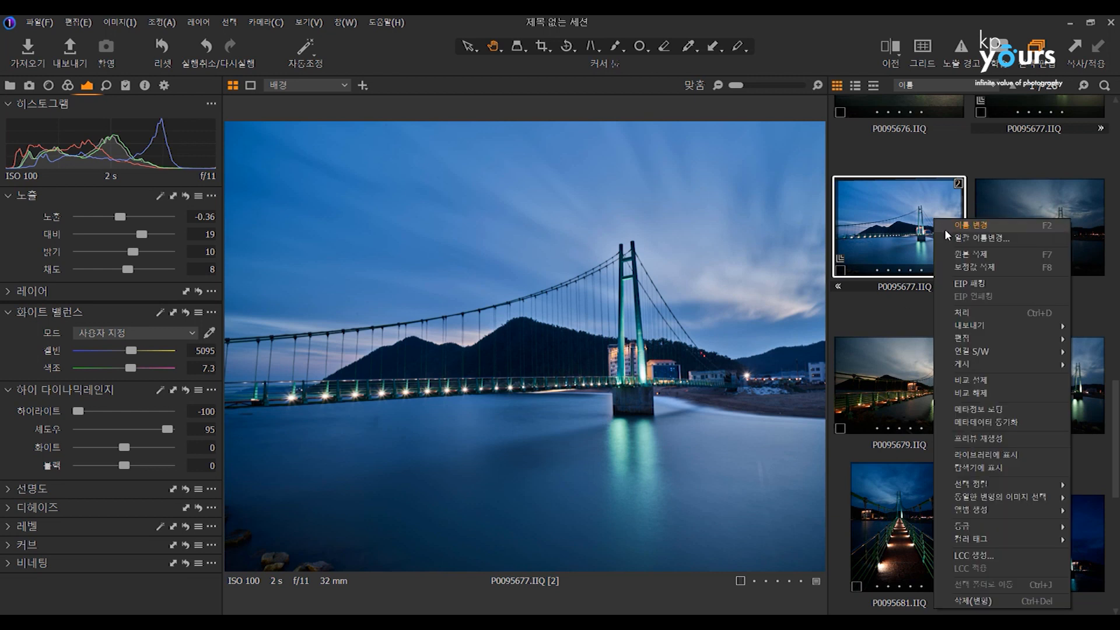
left_click(972, 467)
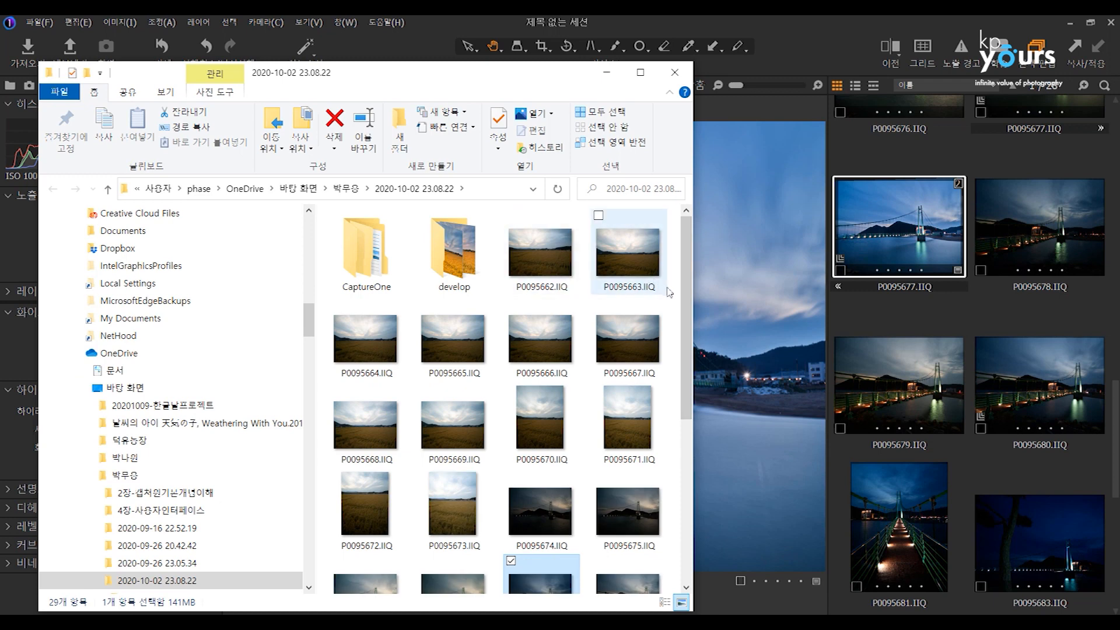
left_click_drag(686, 350, 697, 501)
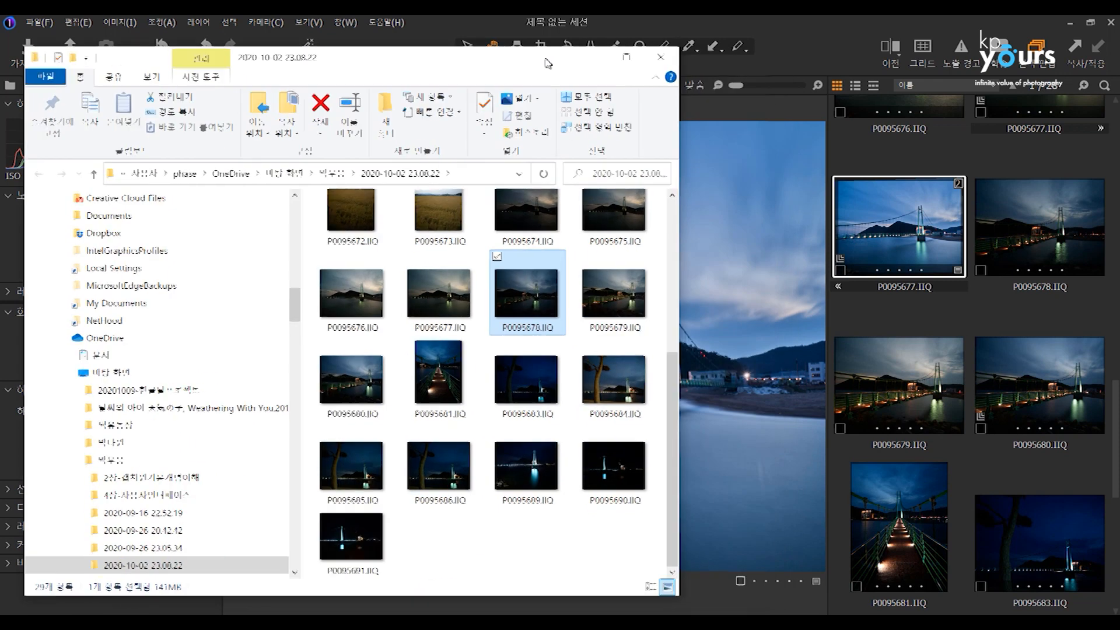
scroll(592, 340, "up", 1)
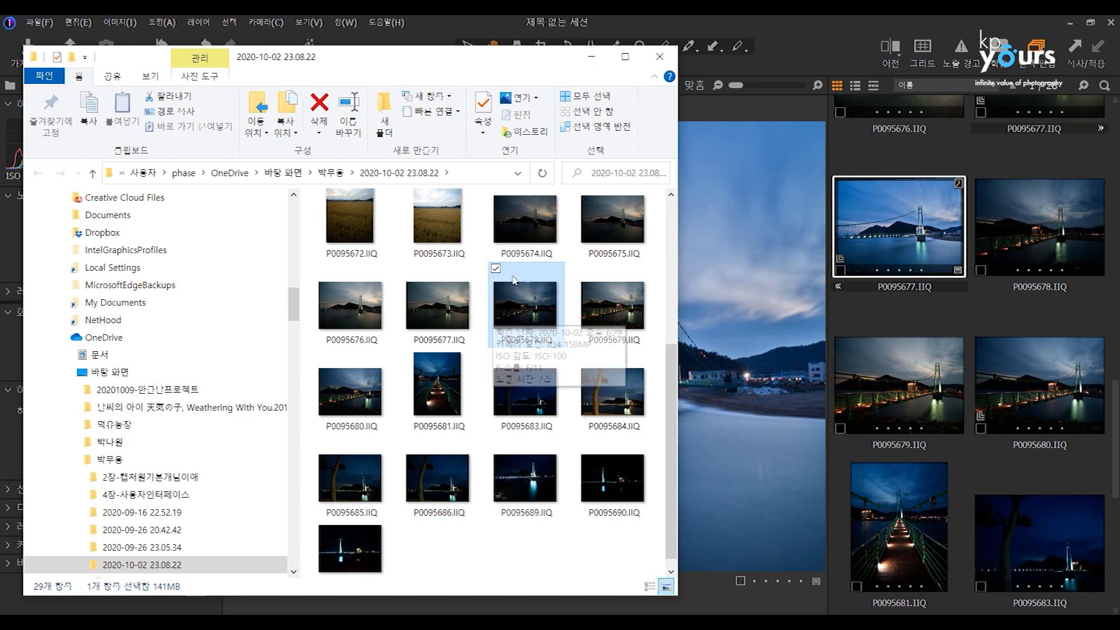
left_click_drag(672, 353, 677, 206)
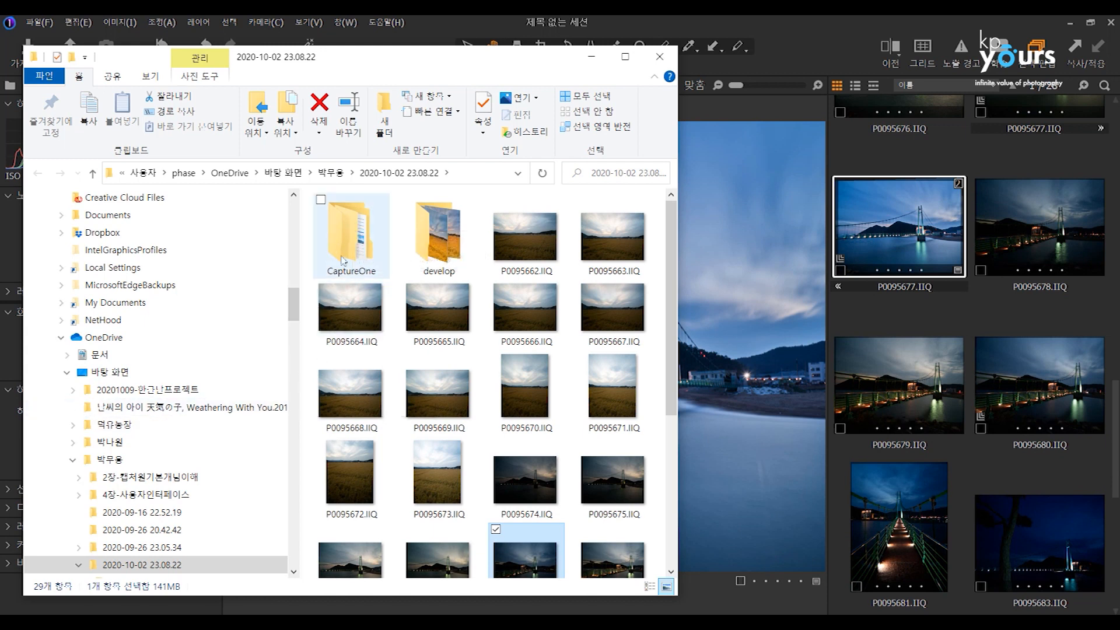
Open the catalog folder in File Explorer and examine its Adjustments, Cache and Originals subfolders.
left_click_drag(294, 315, 315, 397)
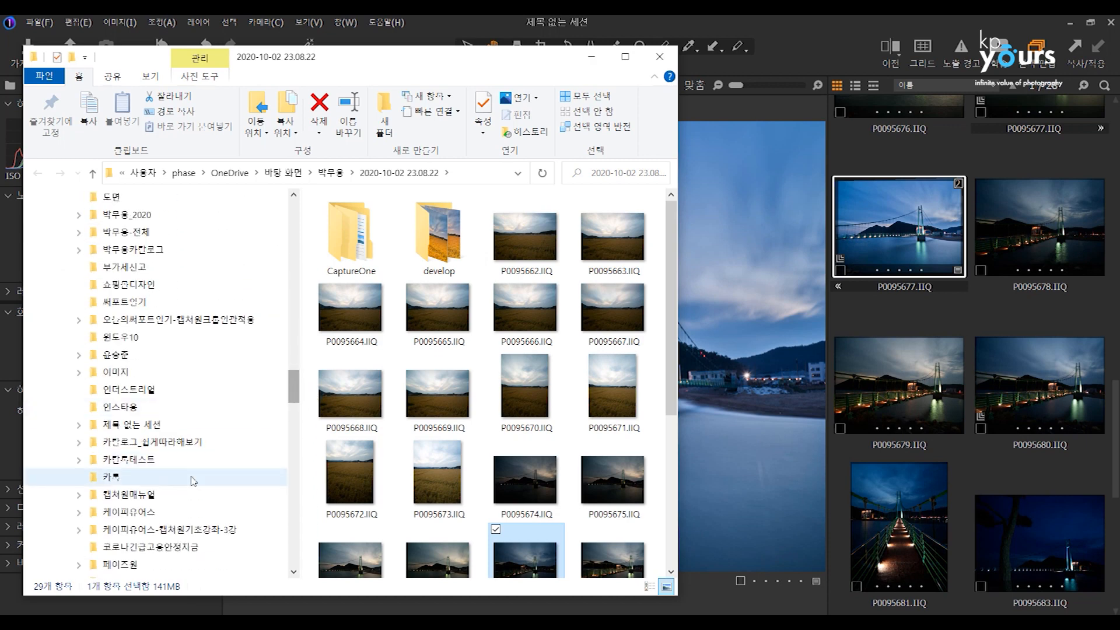
left_click(147, 254)
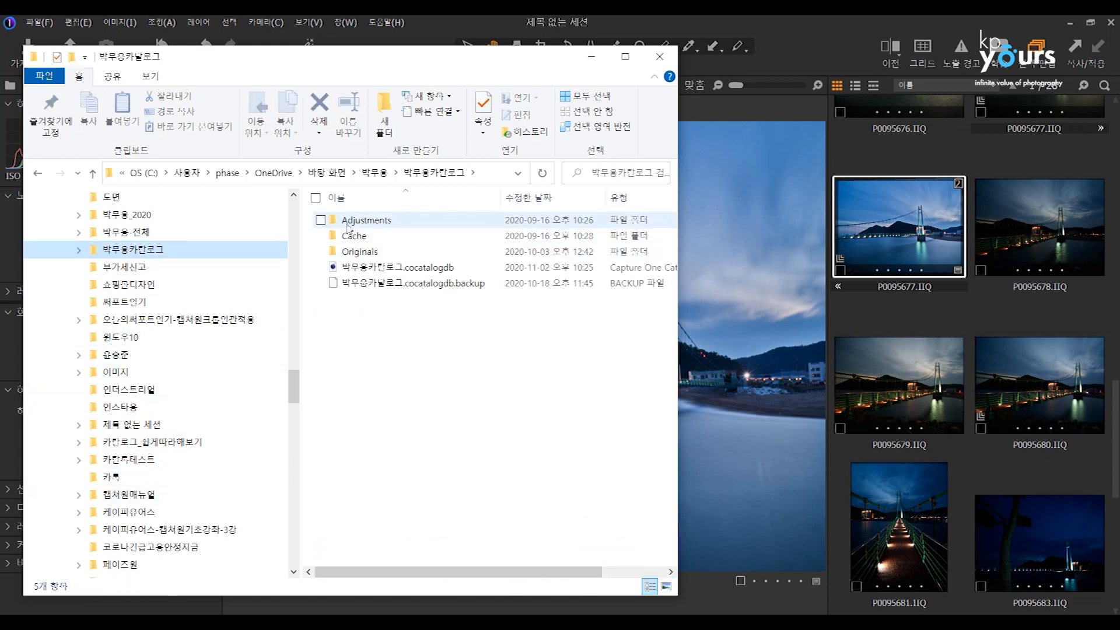
left_click(350, 225)
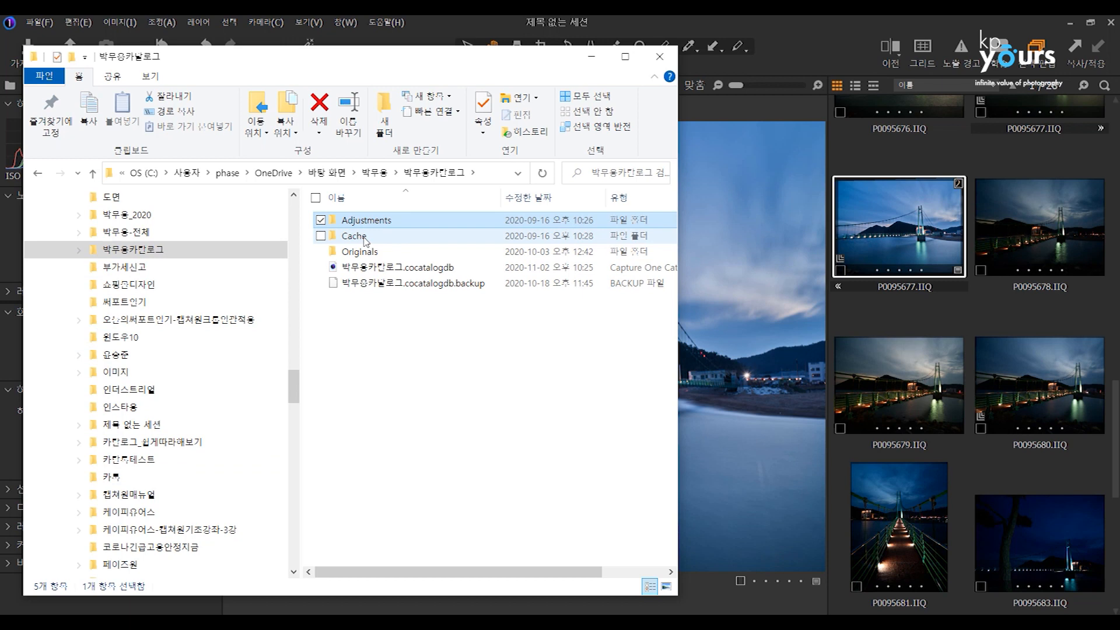
left_click(366, 239)
left_click(364, 238)
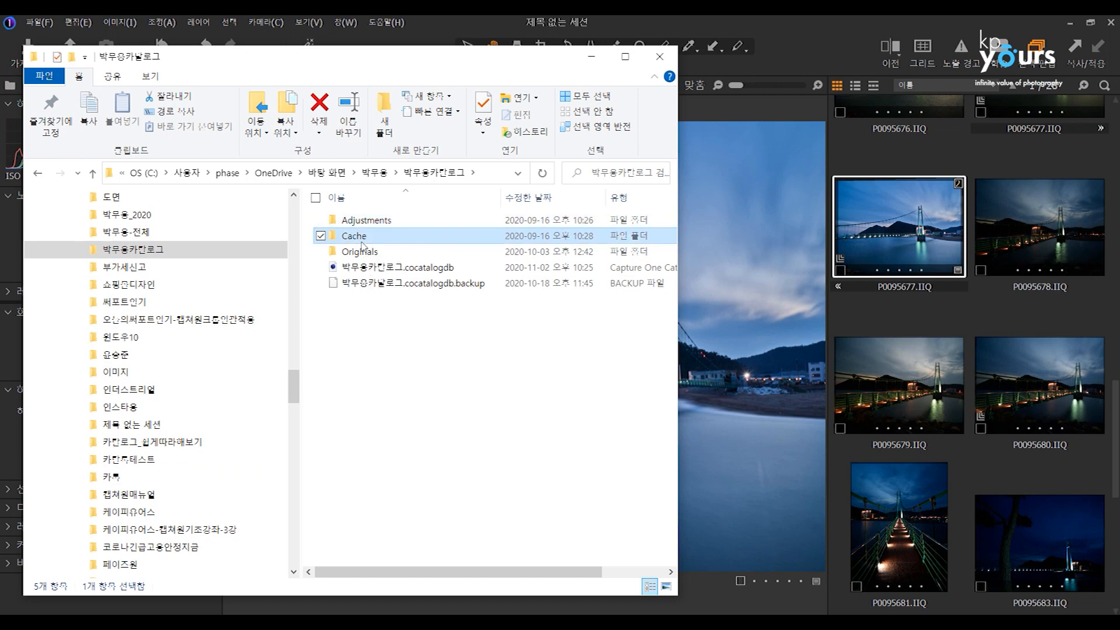
left_click(362, 257)
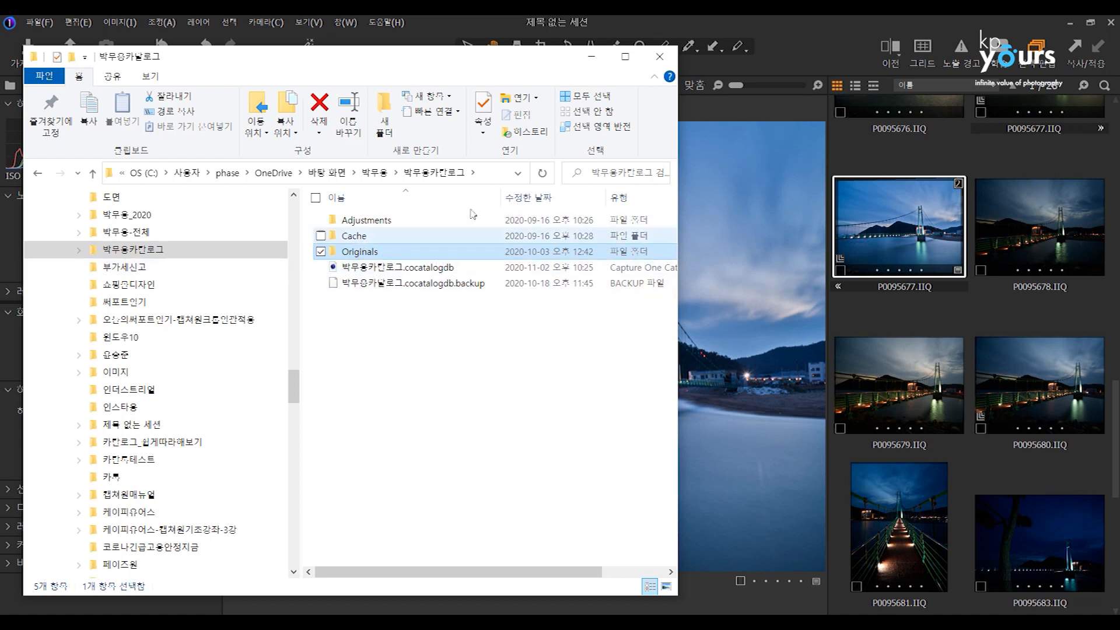
Reveal the original file of P0095677.IIQ in File Explorer again, examine its session folder, and return to Capture One.
left_click(890, 258)
right_click(891, 253)
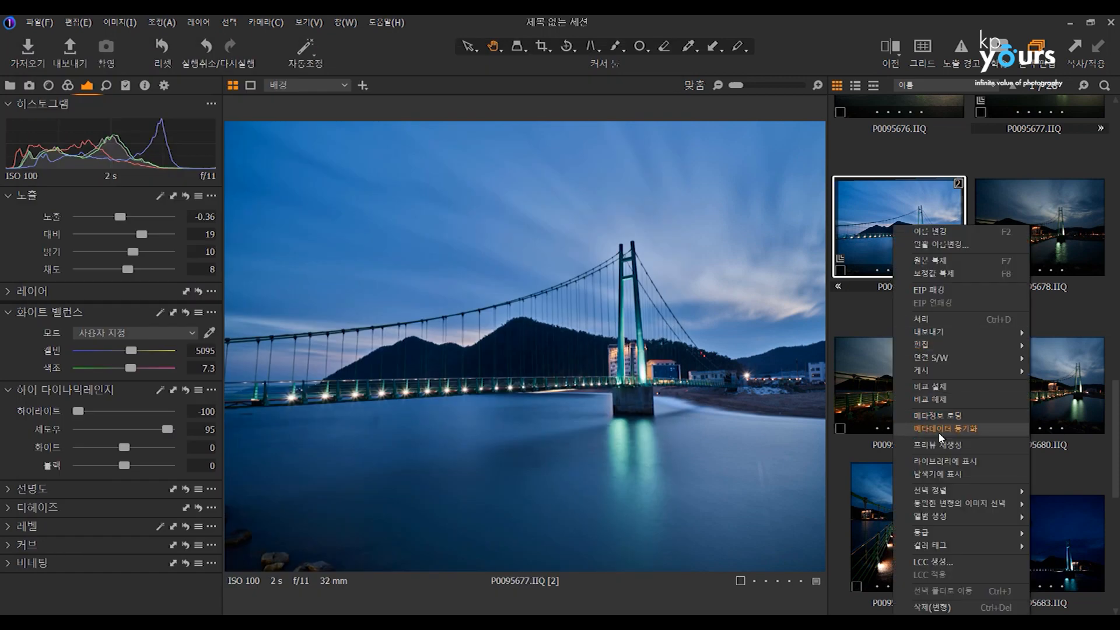
left_click(936, 474)
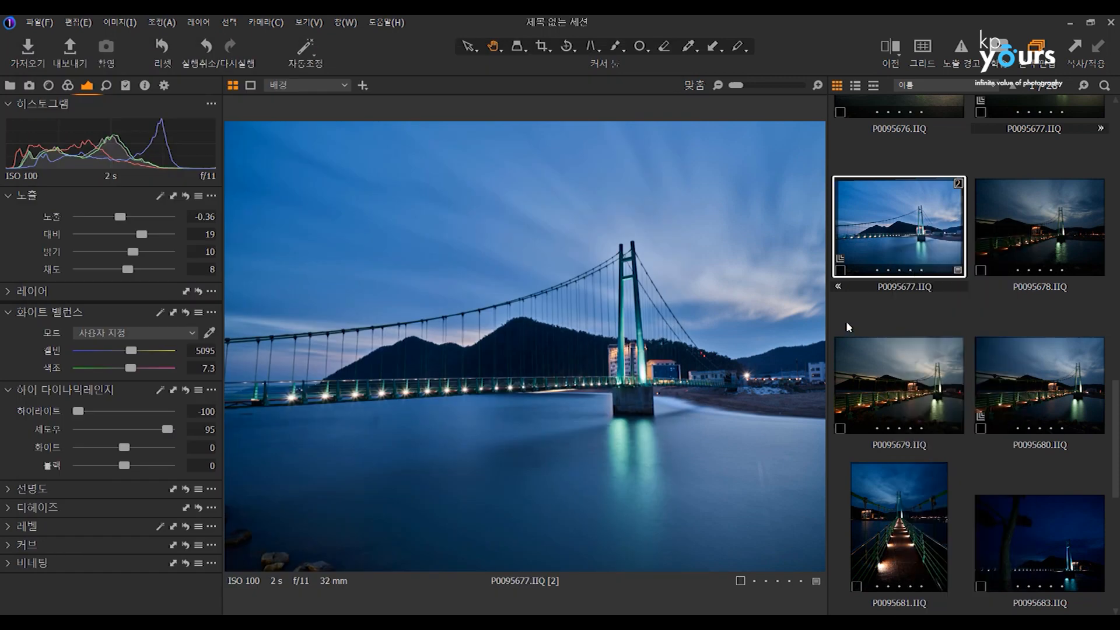
right_click(929, 247)
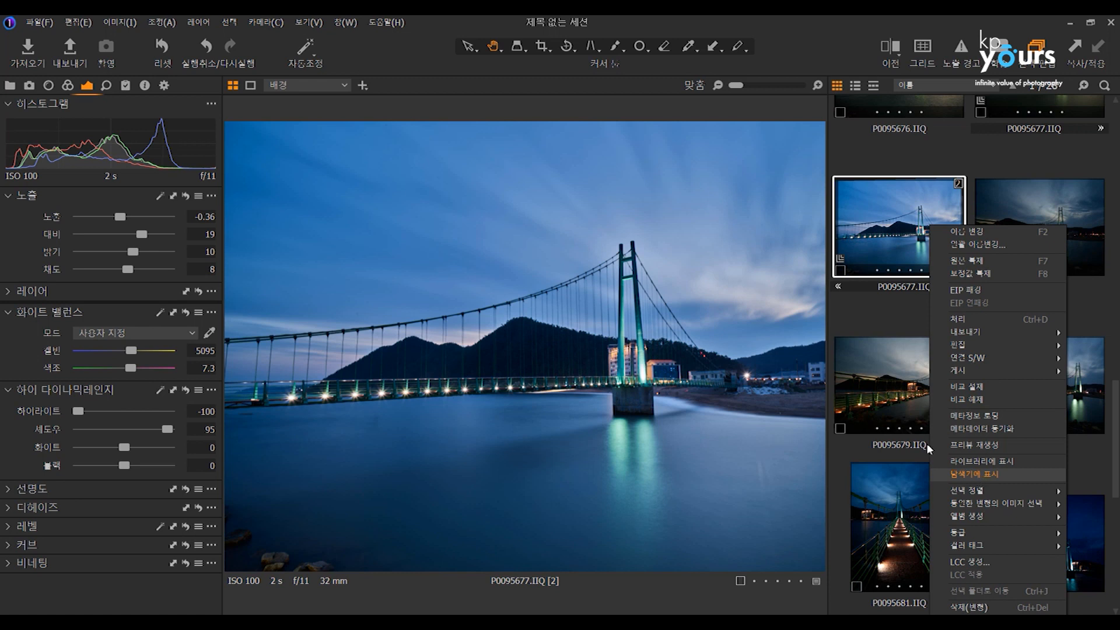
left_click(916, 290)
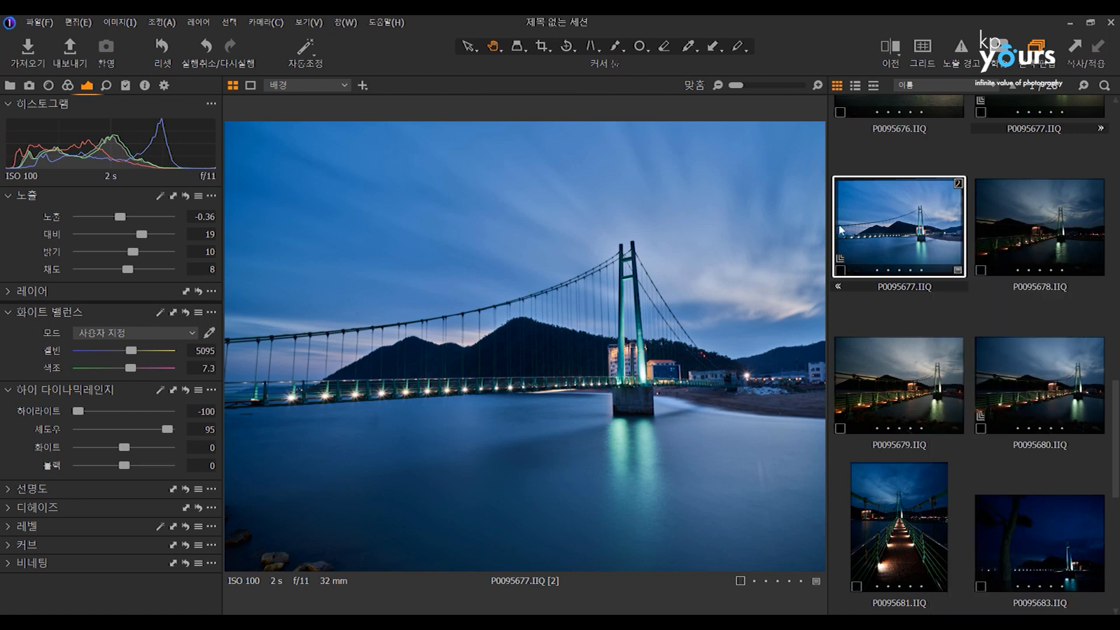
mouse_move(380, 610)
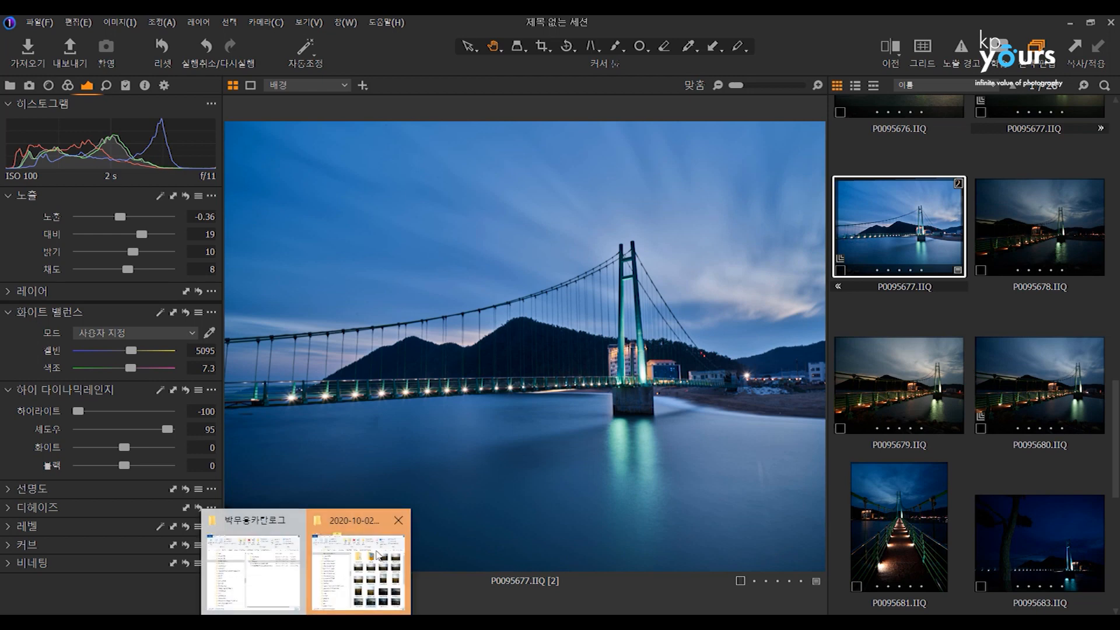
left_click(378, 555)
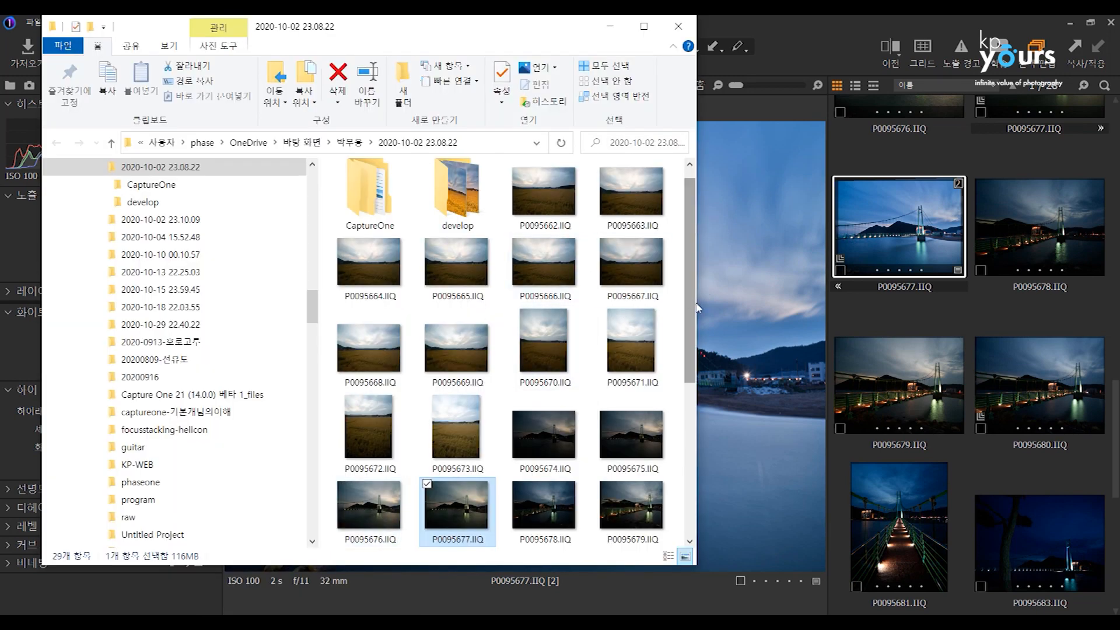
left_click_drag(696, 308, 700, 336)
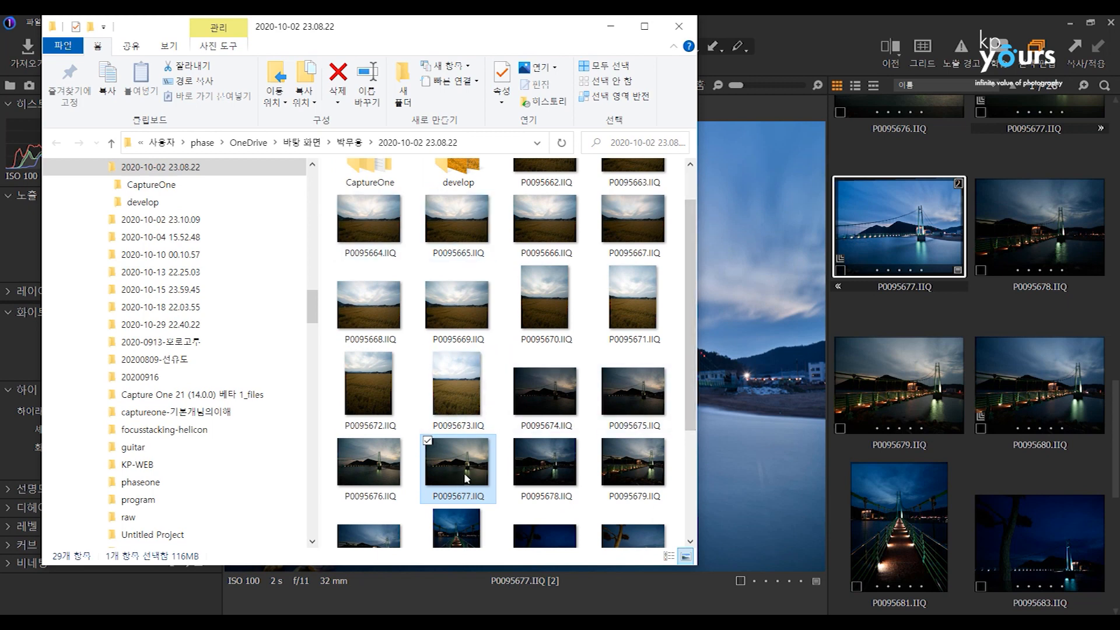
scroll(692, 269, "up", 2)
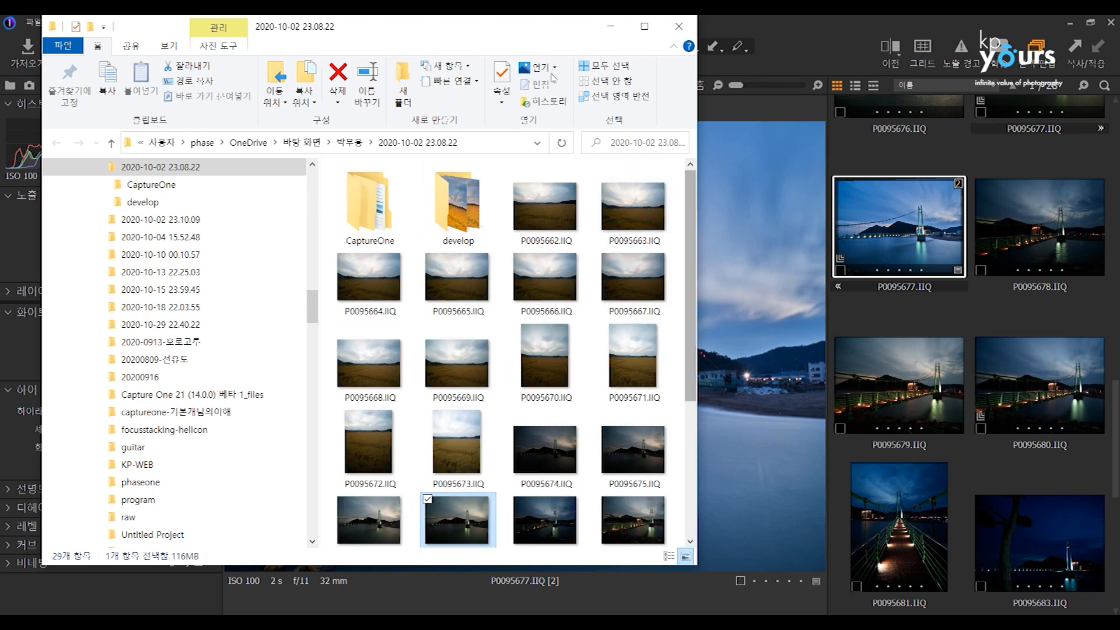
left_click_drag(559, 37, 501, 37)
left_click(696, 208)
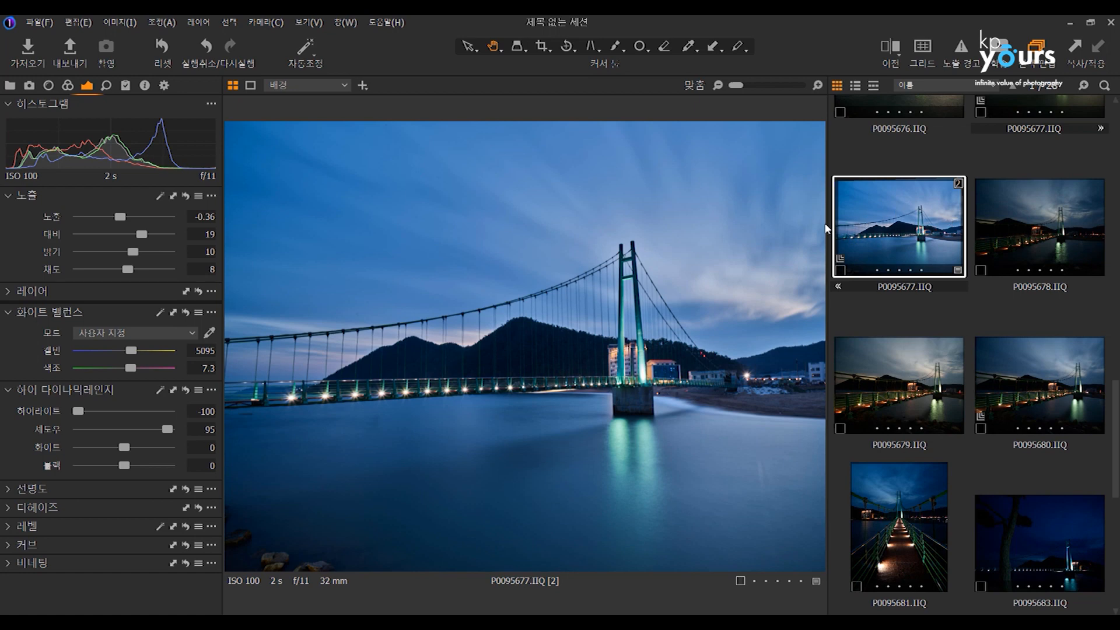
Display the photo P0095679.IIQ in the viewer.
scroll(662, 285, "up", 3)
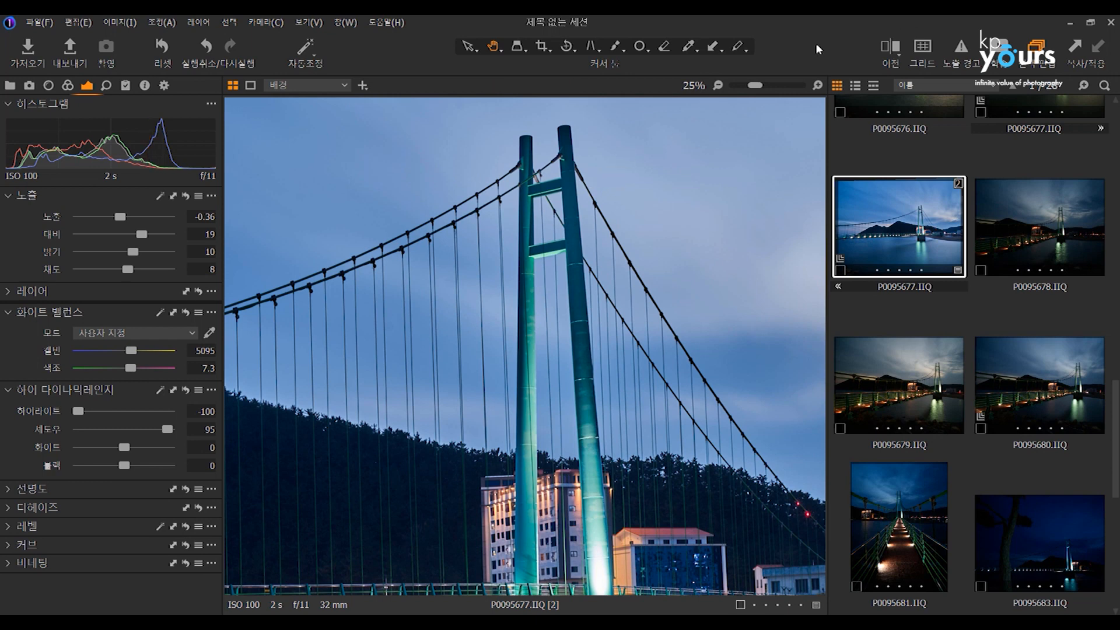
left_click(918, 389)
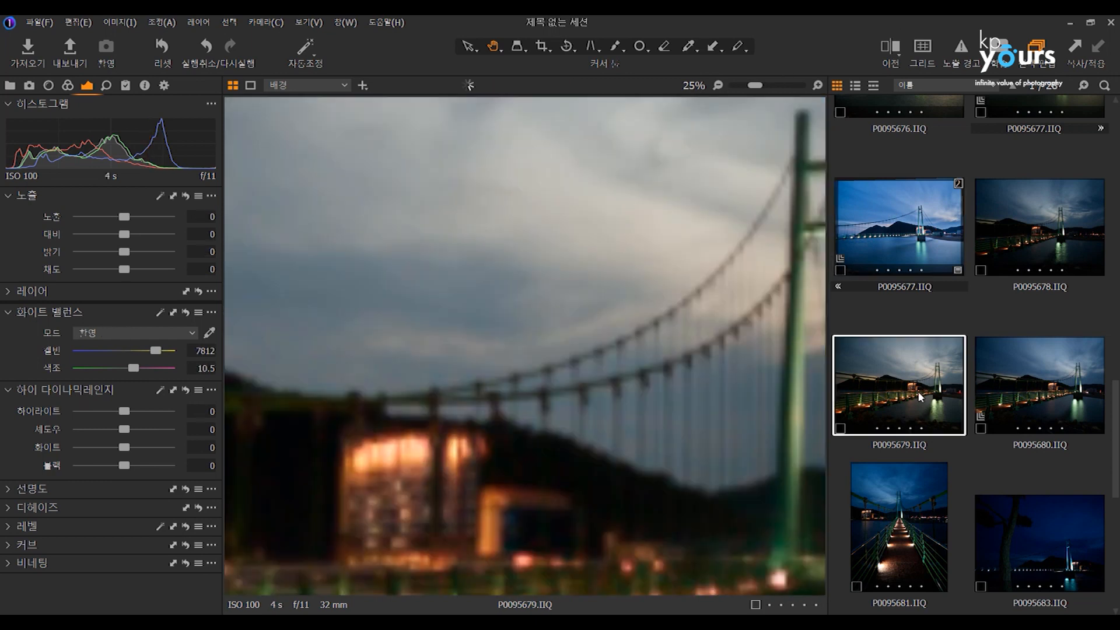
Display the edited variant of P0095677.IIQ, check the open session folder window, and return to Capture One.
left_click(916, 216)
left_click(900, 386)
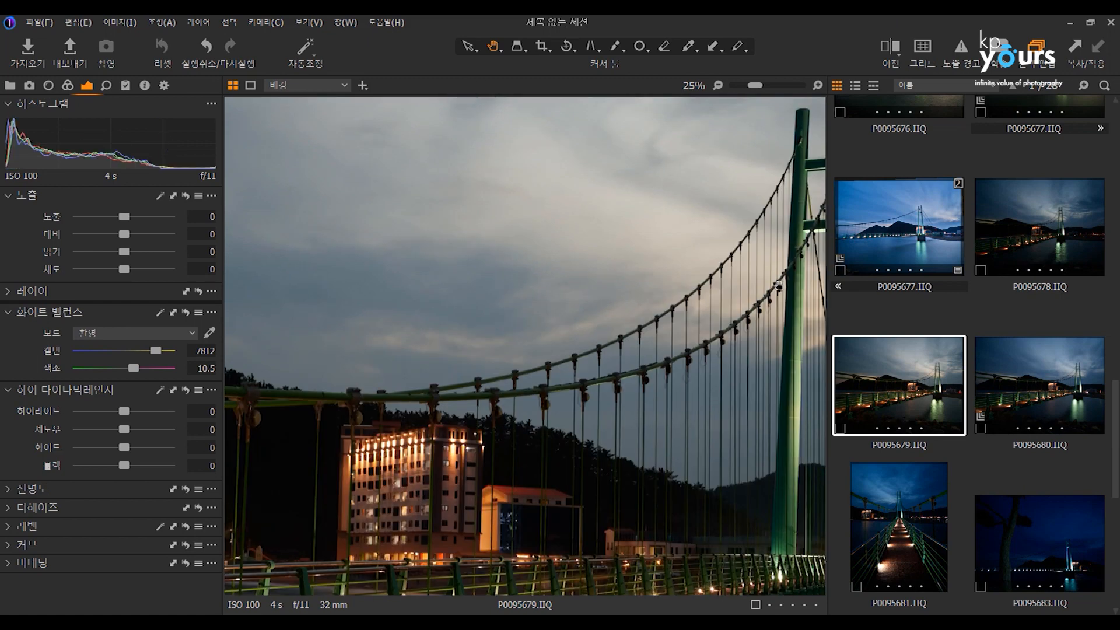
left_click(891, 235)
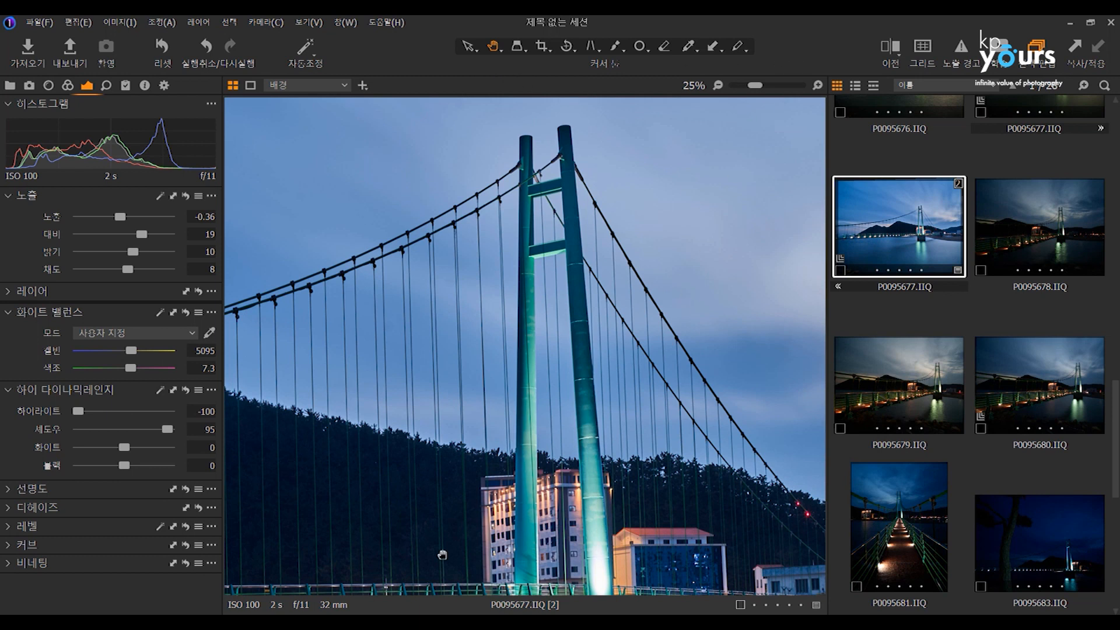
mouse_move(307, 623)
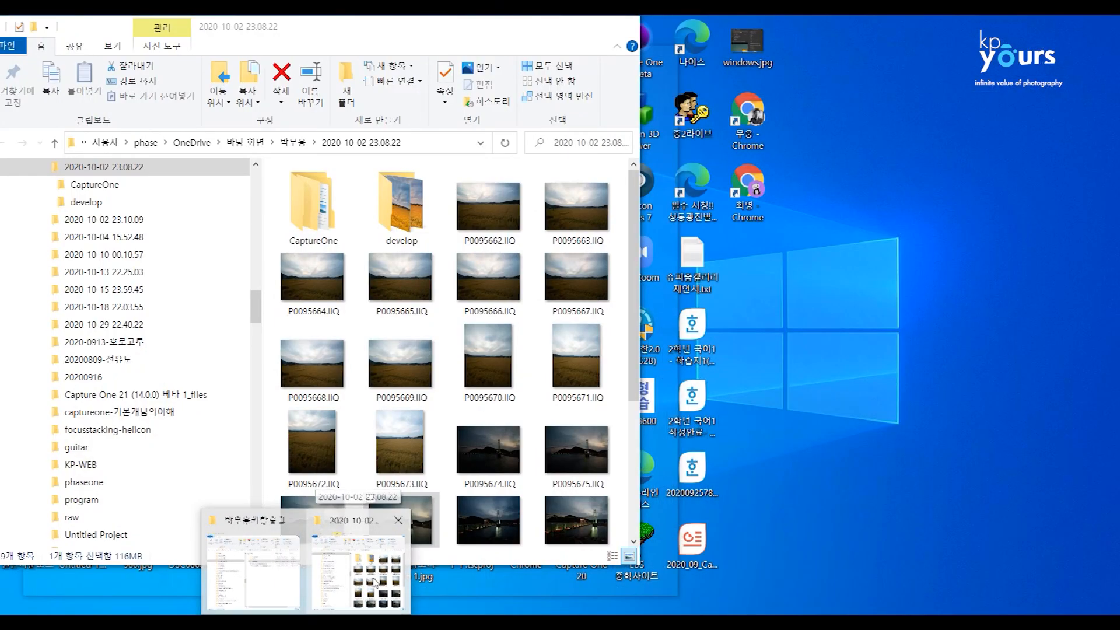
left_click(350, 569)
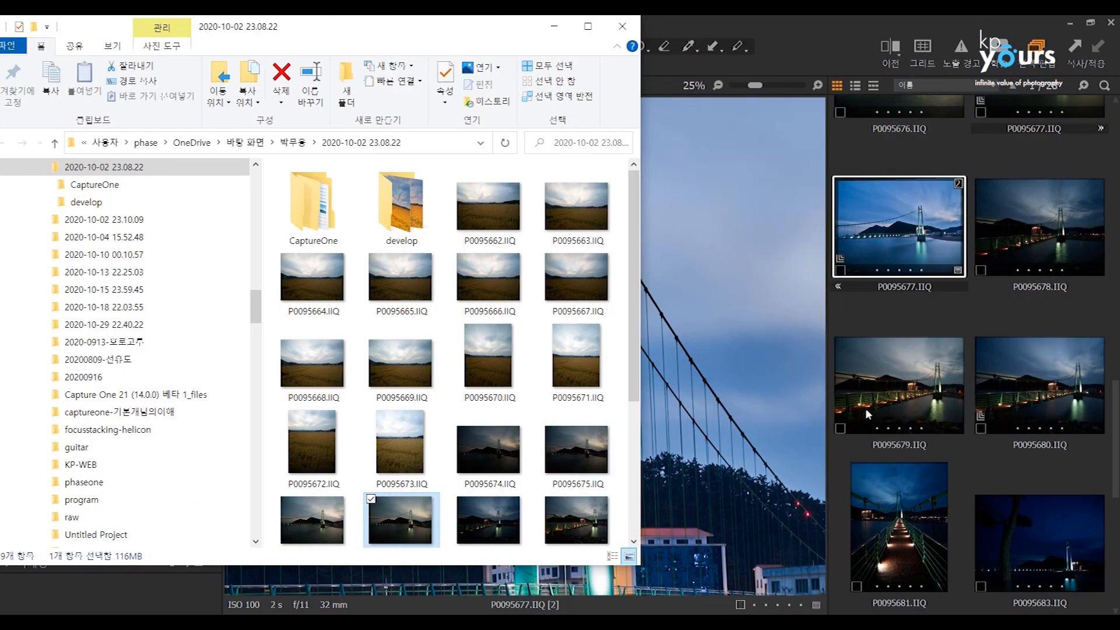
left_click(873, 227)
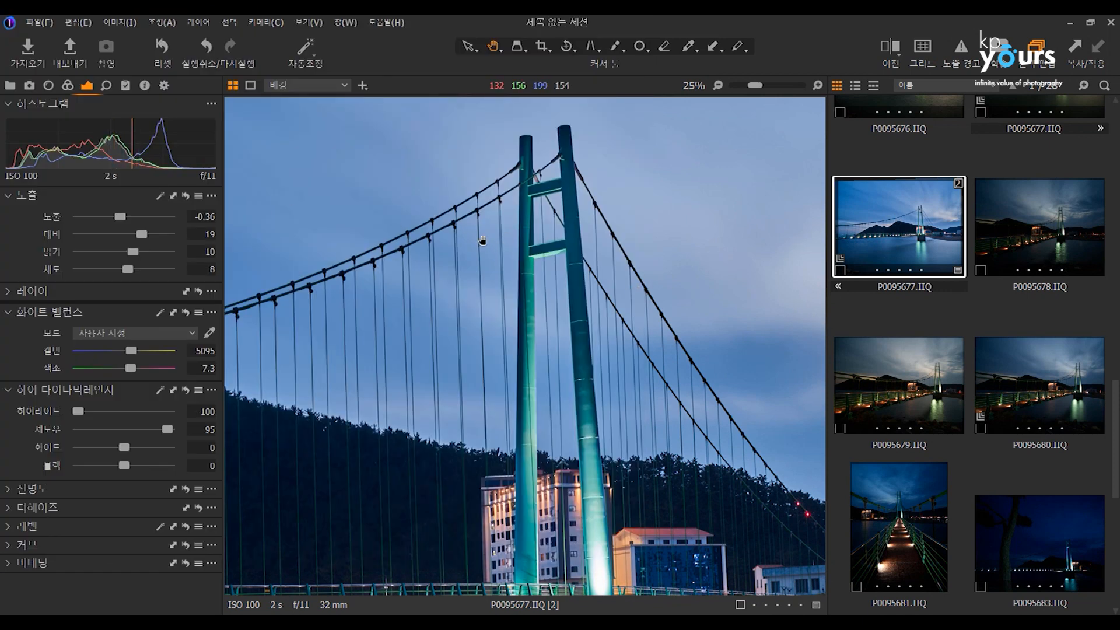
Set the contrast to 50 and the brightness to -50 on the edited P0095677.IIQ variant.
scroll(482, 240, "down", 1)
left_click_drag(144, 235, 79, 254)
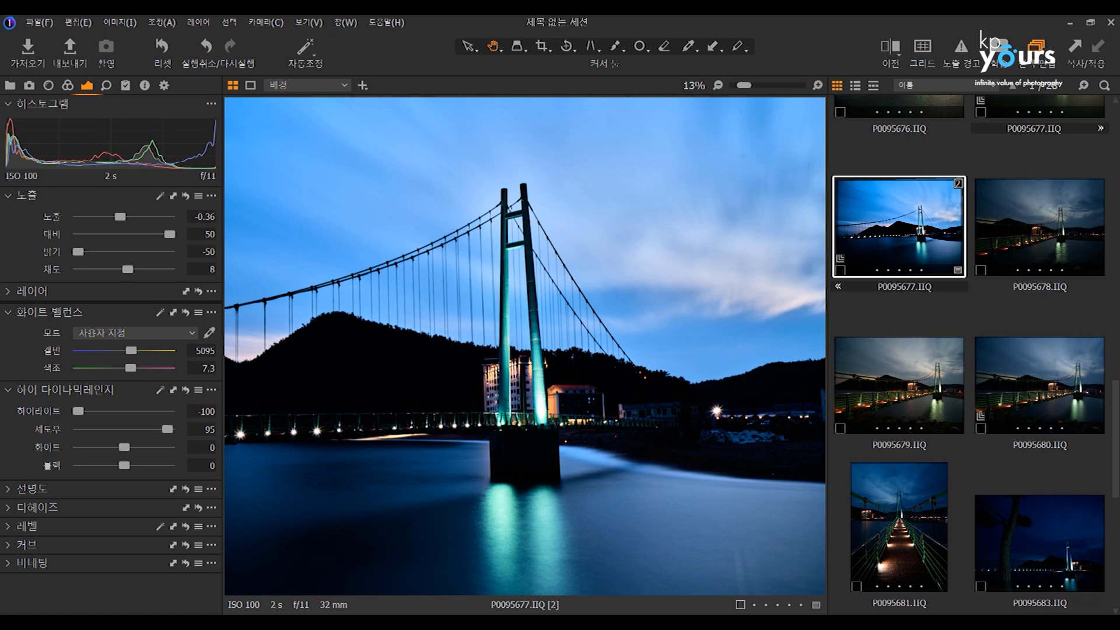
Reveal the edited P0095677.IIQ in File Explorer and locate the CaptureOne folder in its session folder.
right_click(896, 240)
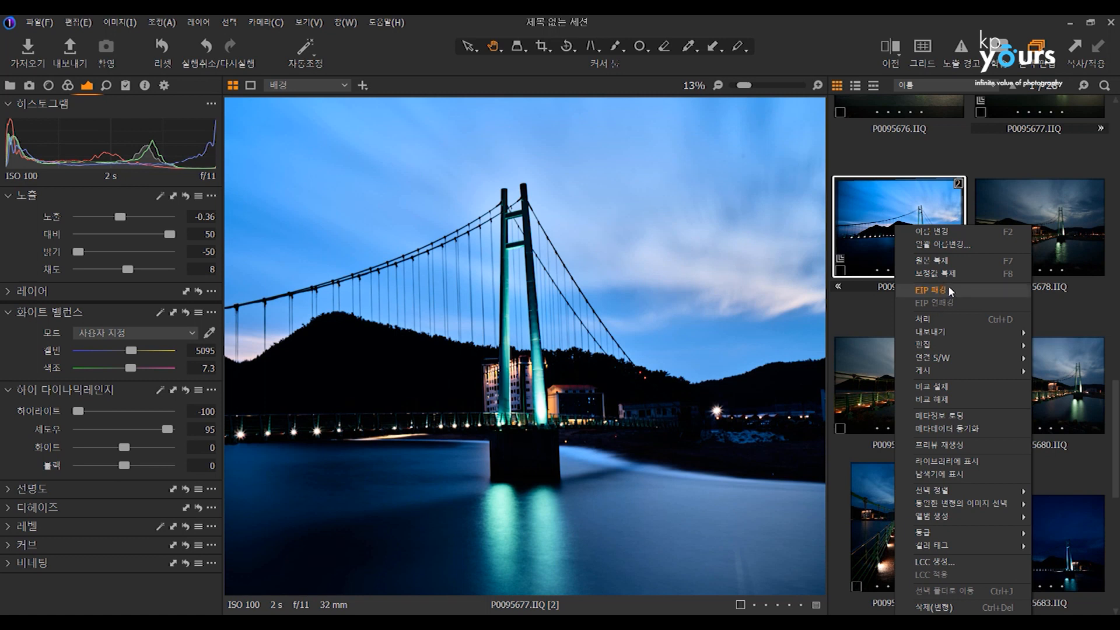
mouse_move(939, 338)
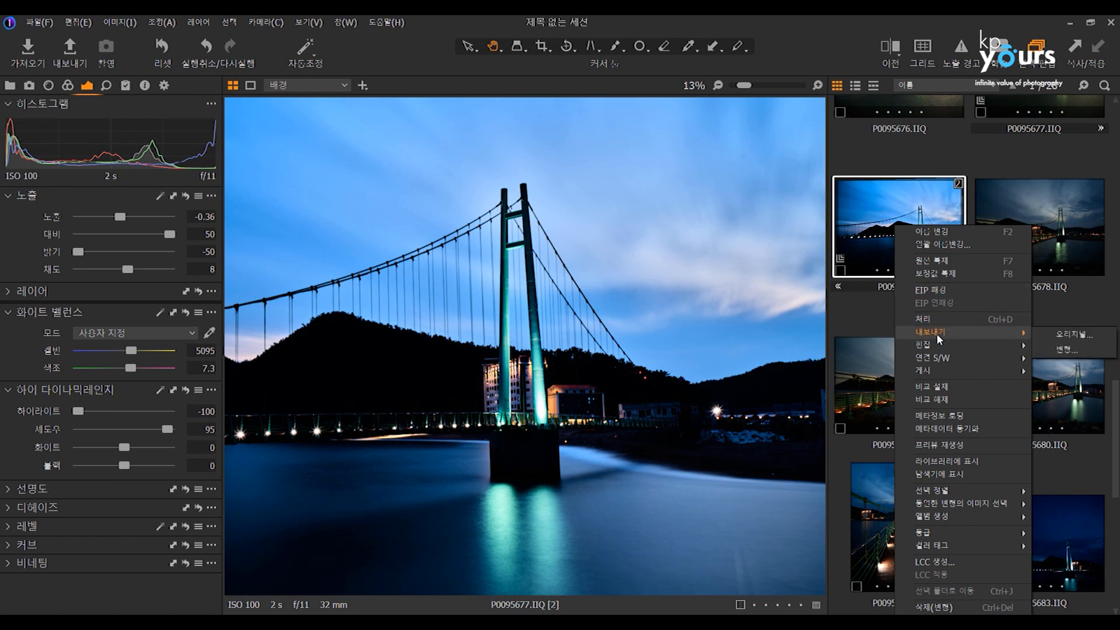
left_click(941, 474)
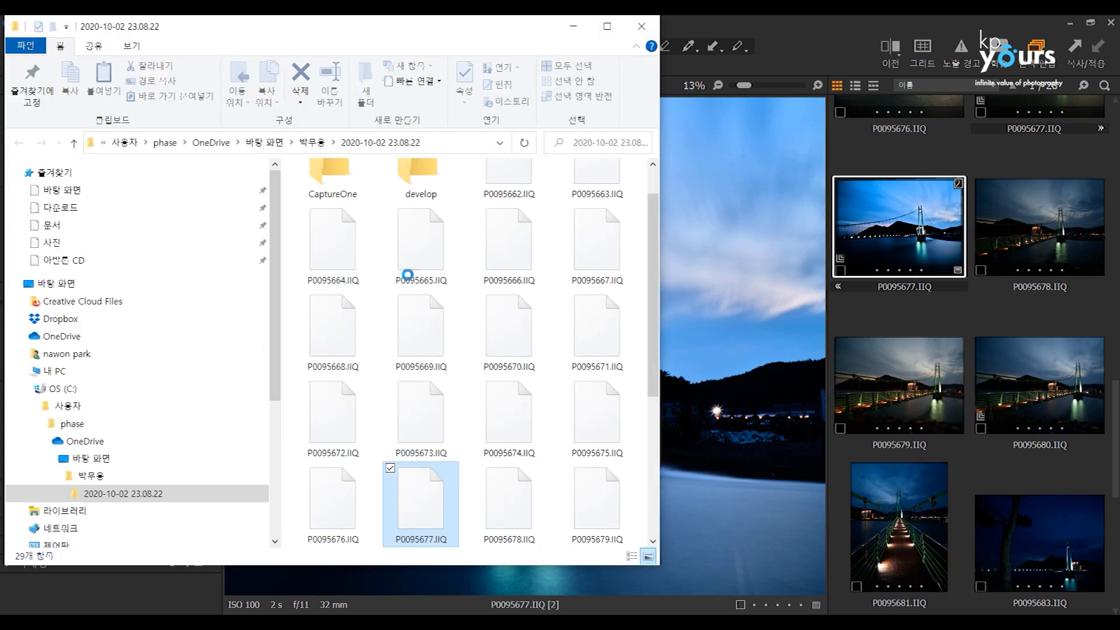
left_click_drag(652, 211, 655, 185)
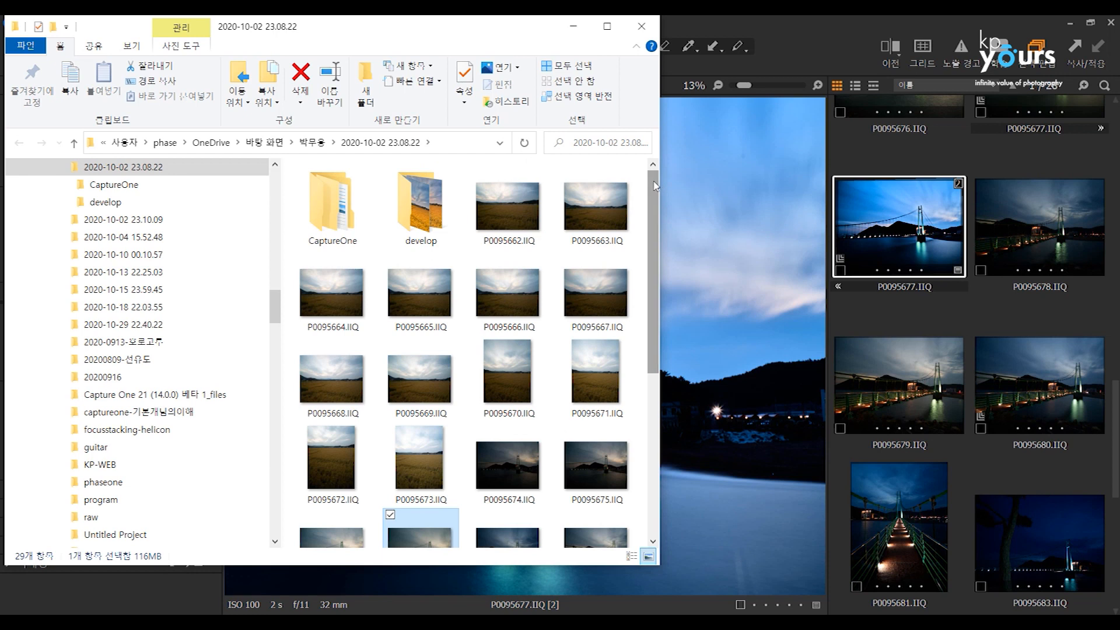
left_click(347, 217)
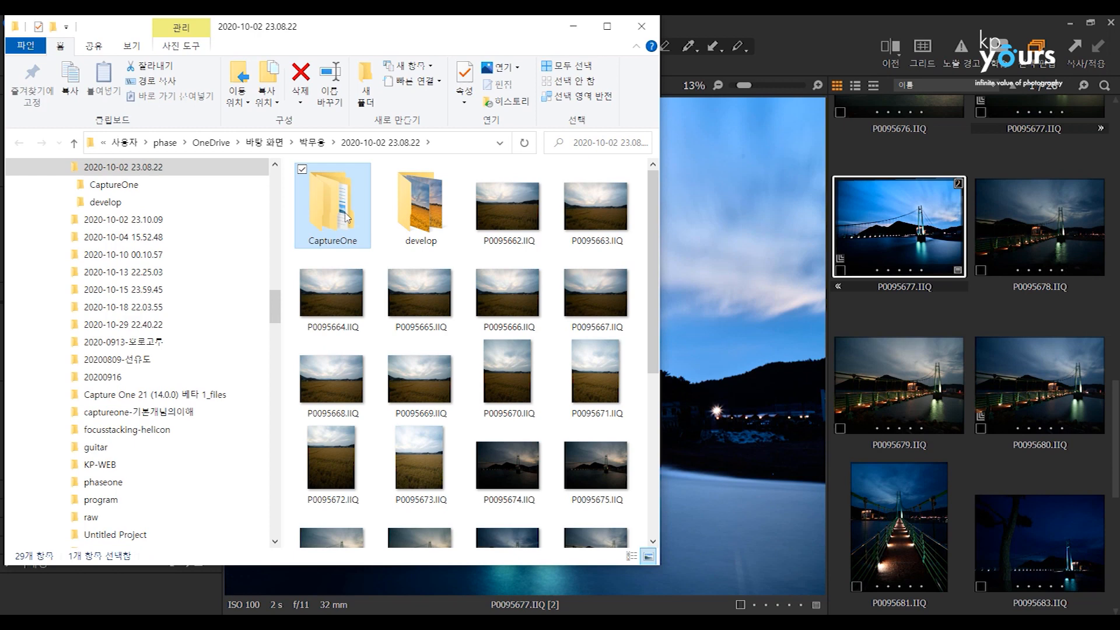
right_click(345, 214)
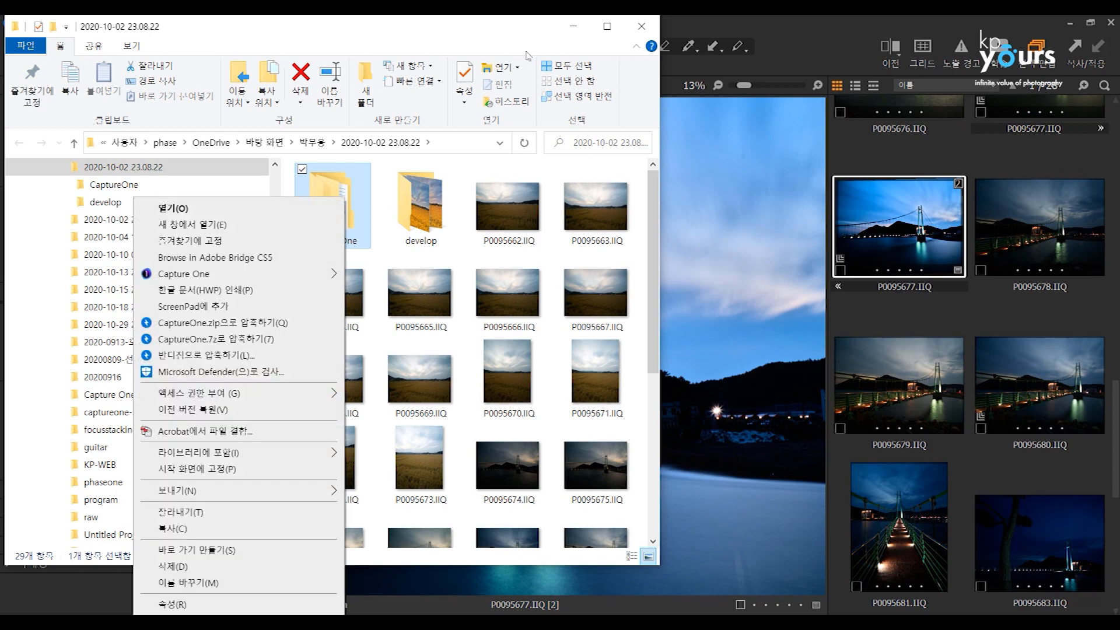
left_click(521, 30)
left_click_drag(521, 30, 564, 57)
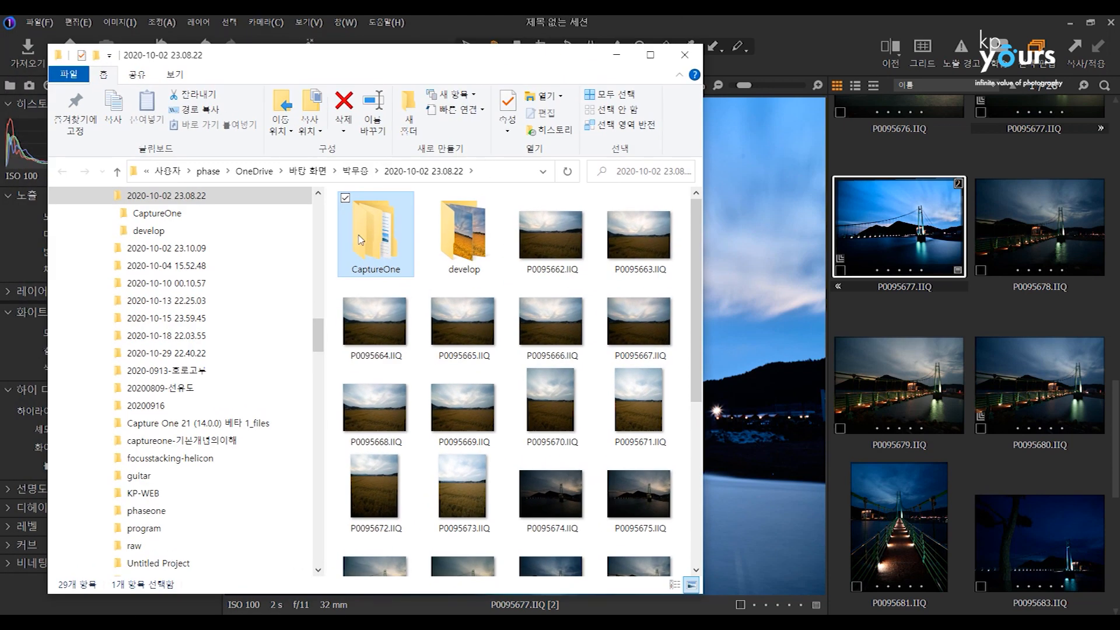
Check the properties of the CaptureOne folder in the session folder.
mouse_move(362, 239)
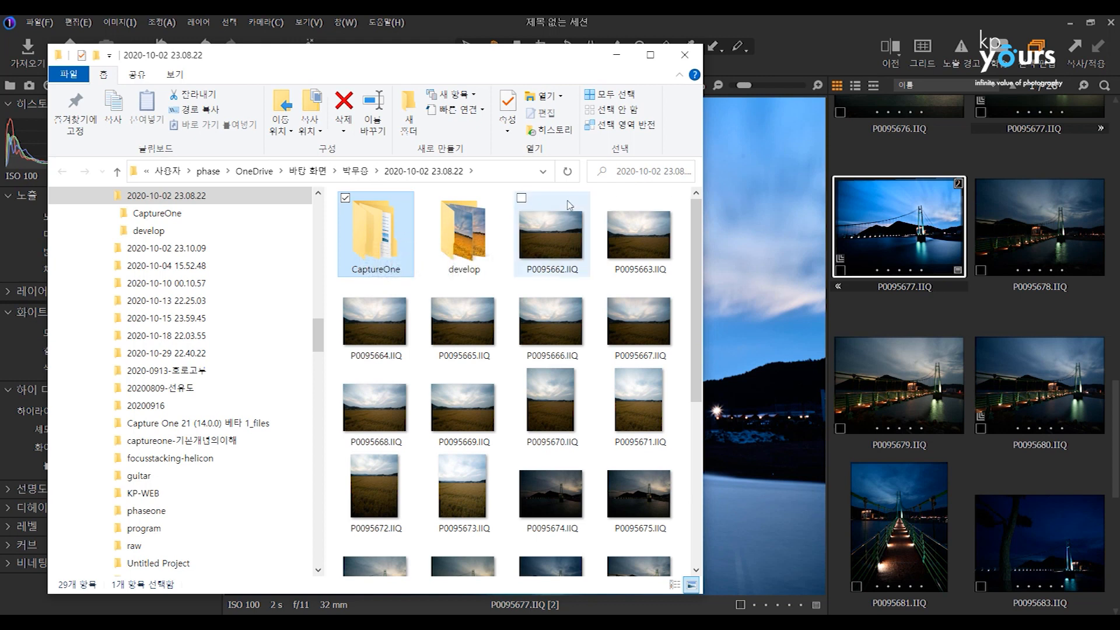
mouse_move(570, 204)
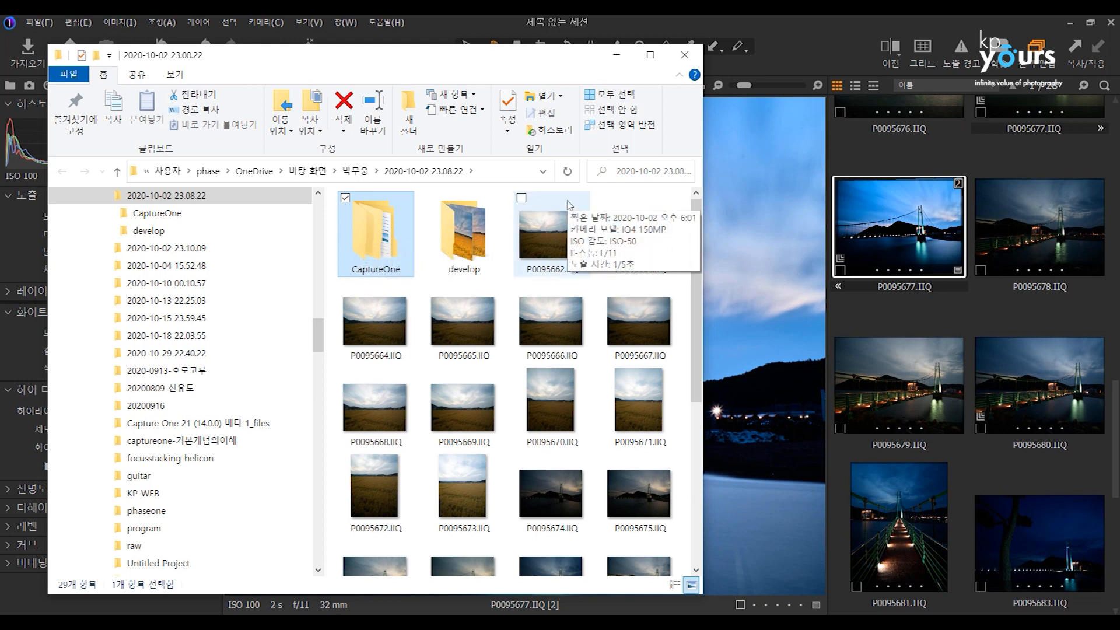
right_click(383, 238)
key("Escape")
right_click(385, 225)
key("r")
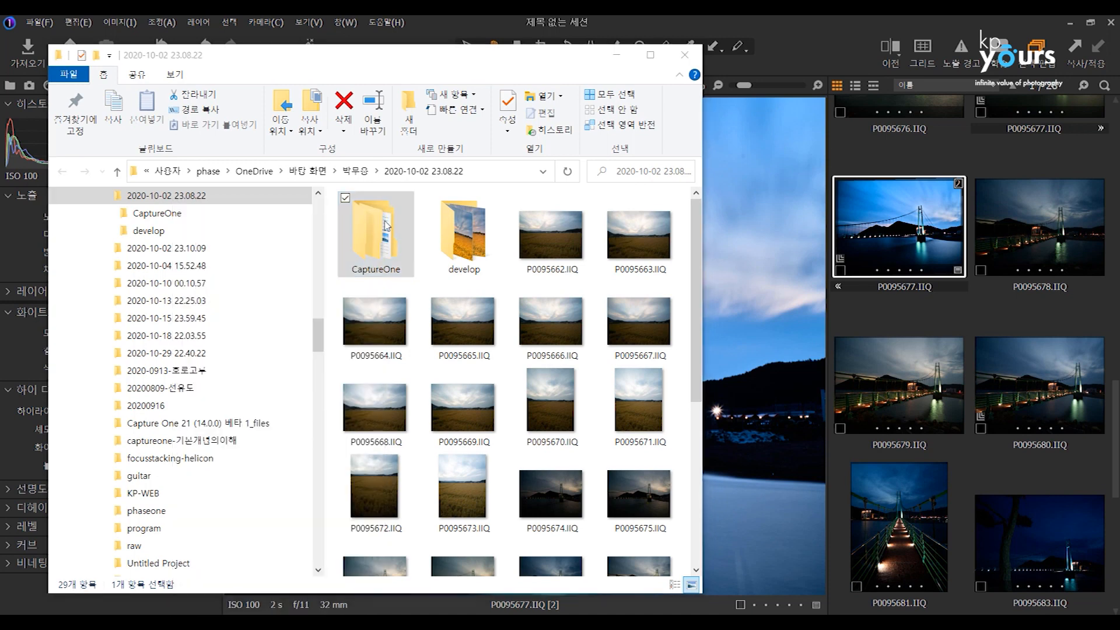
key("Escape")
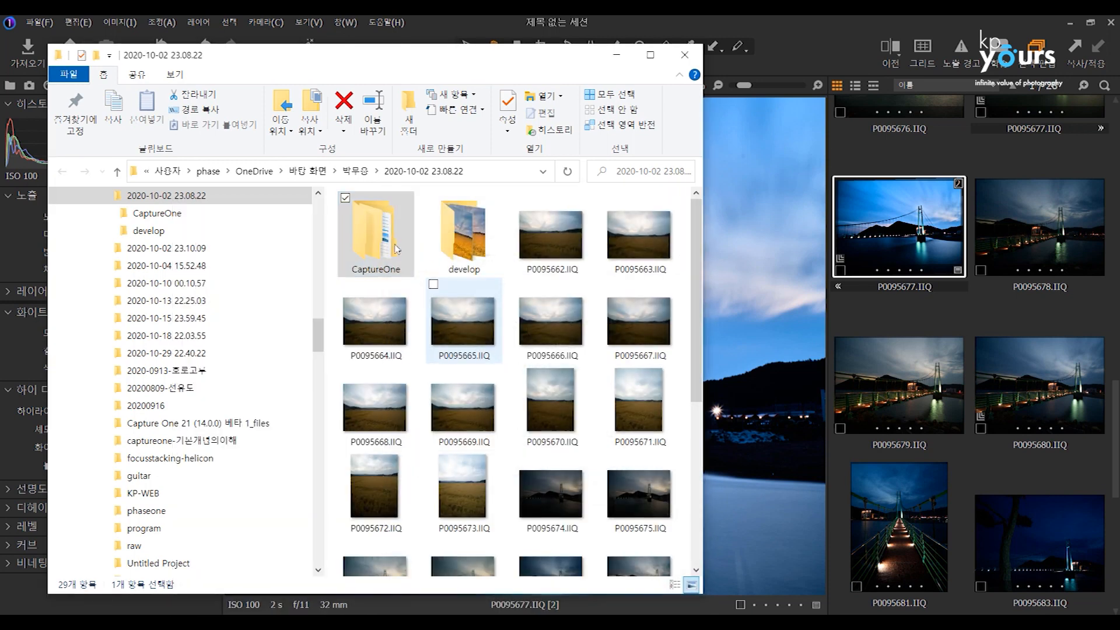
Open the CaptureOne folder's Settings140 subfolder, examine the types and sizes of its settings files, and return to Capture One.
double_click(387, 236)
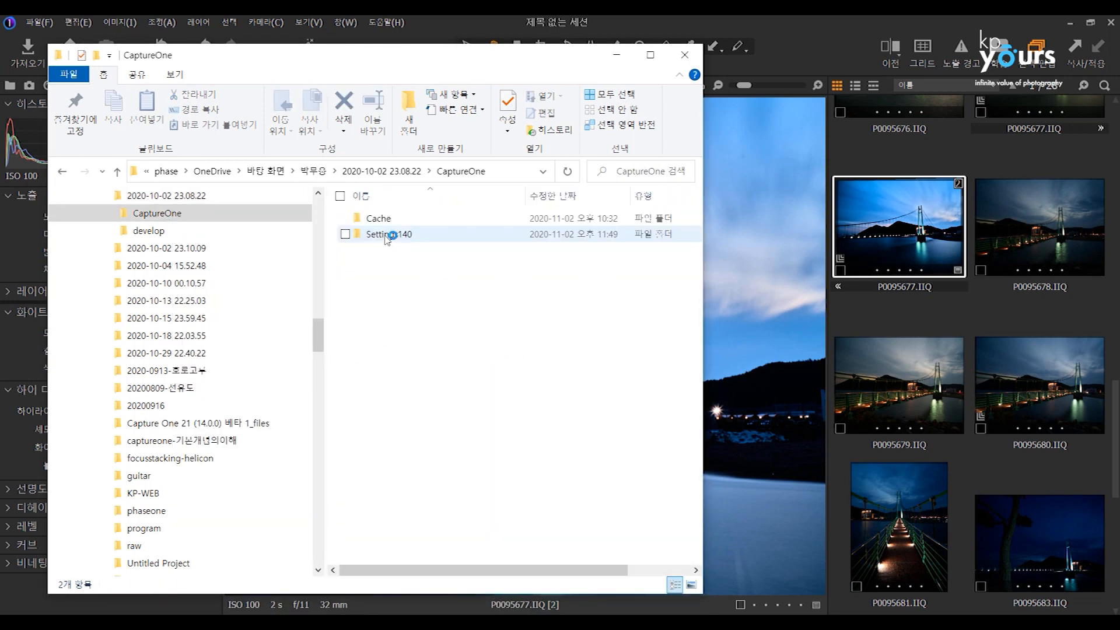
left_click(382, 223)
double_click(386, 238)
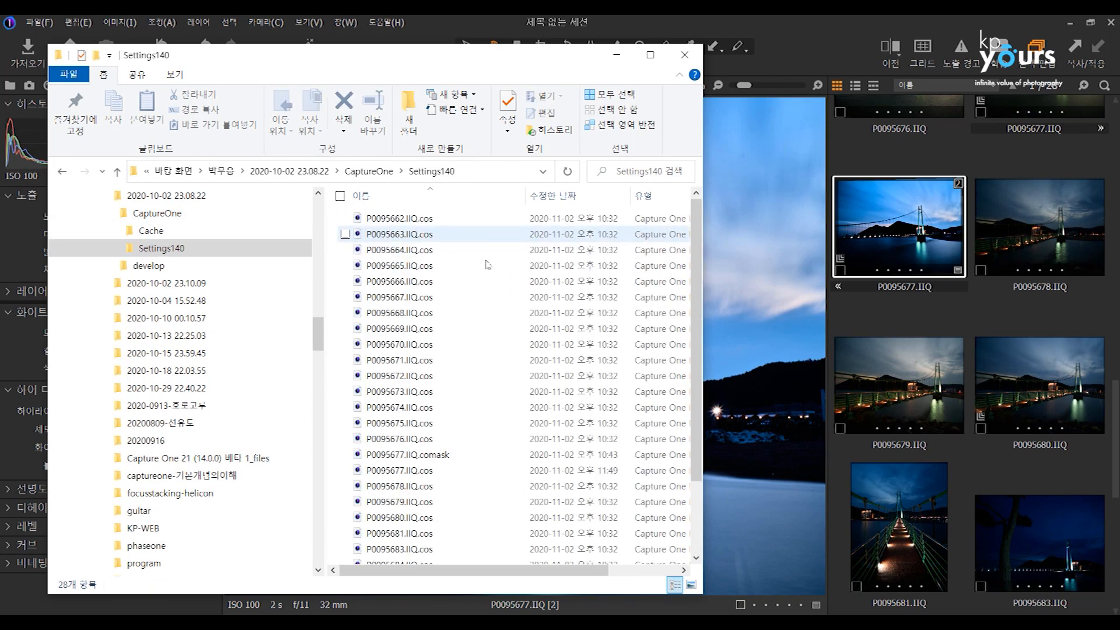
left_click_drag(589, 570, 659, 570)
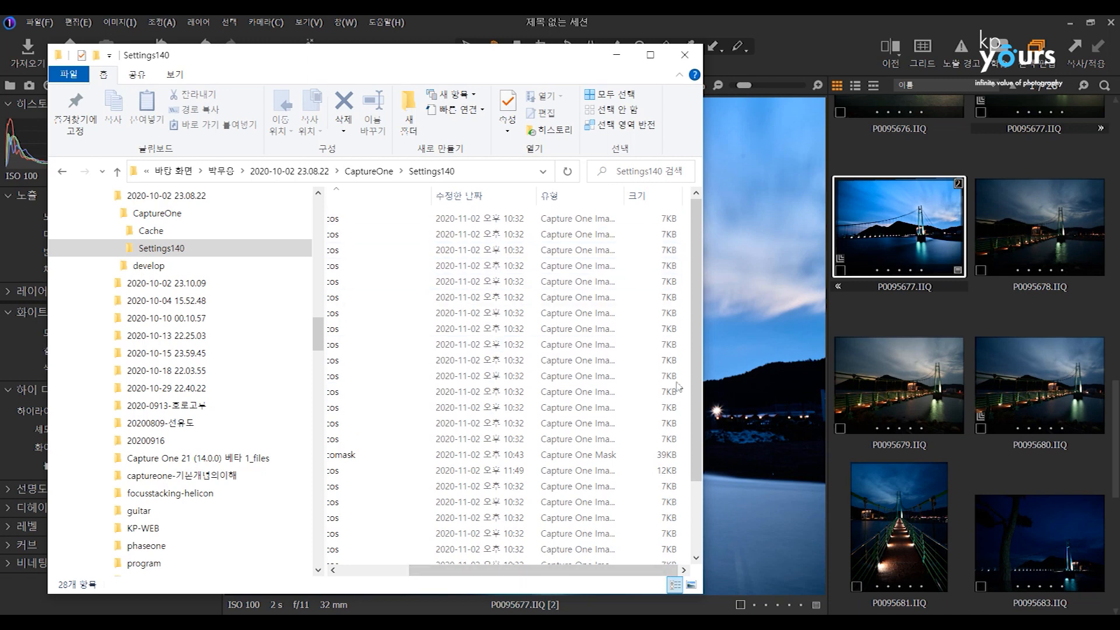
left_click_drag(695, 470, 575, 571)
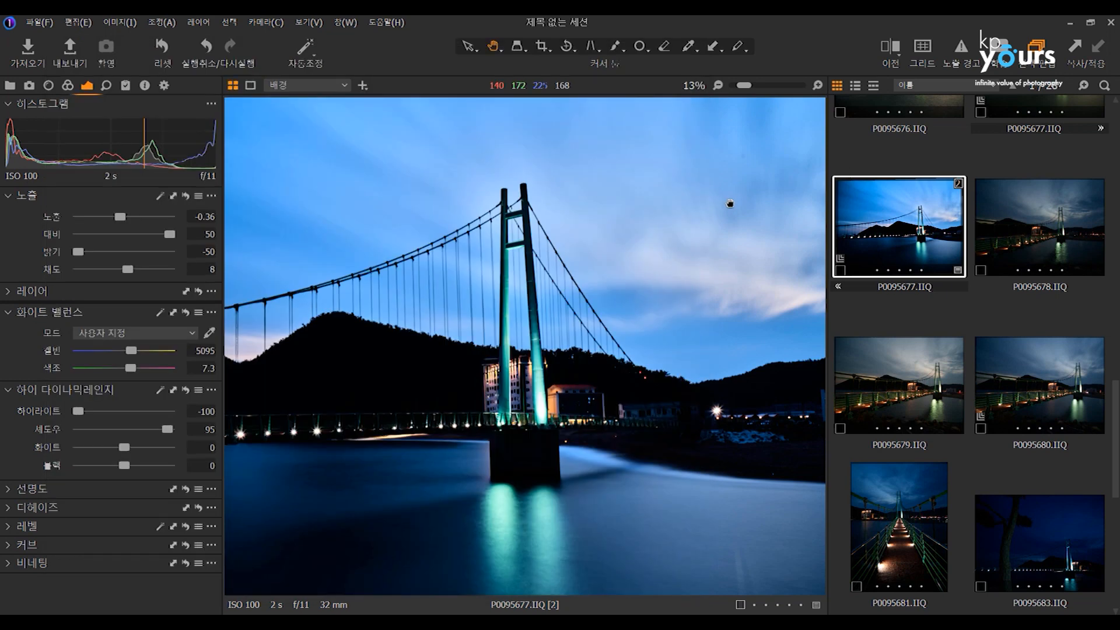
left_click(726, 206)
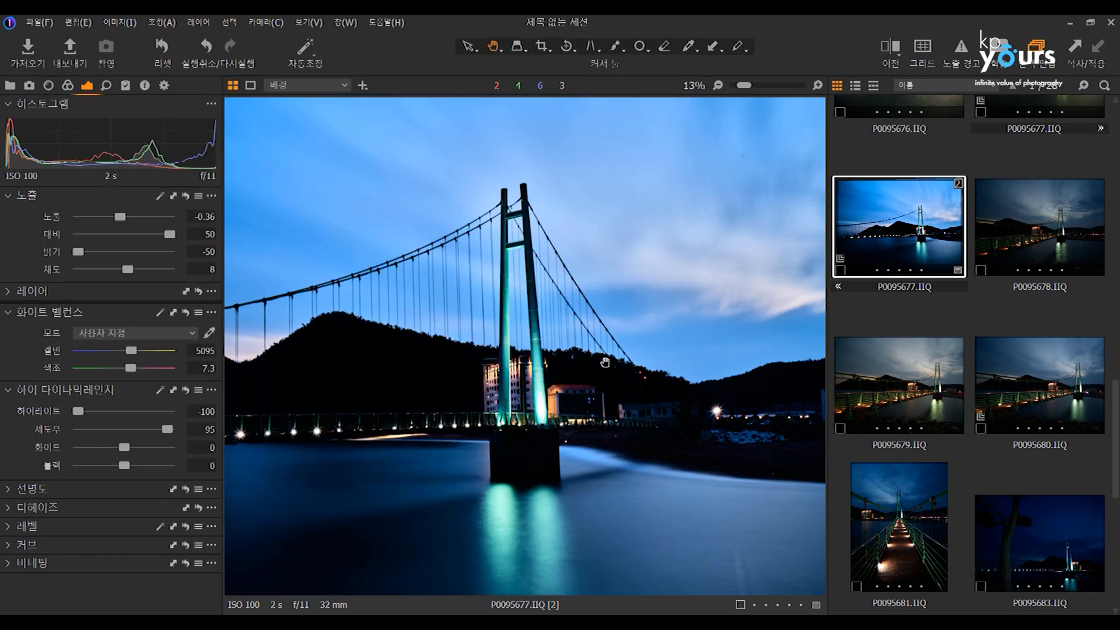
Fit the bridge photo in the viewer and set its contrast to 32 and brightness to -11.
scroll(604, 361, "down", 2)
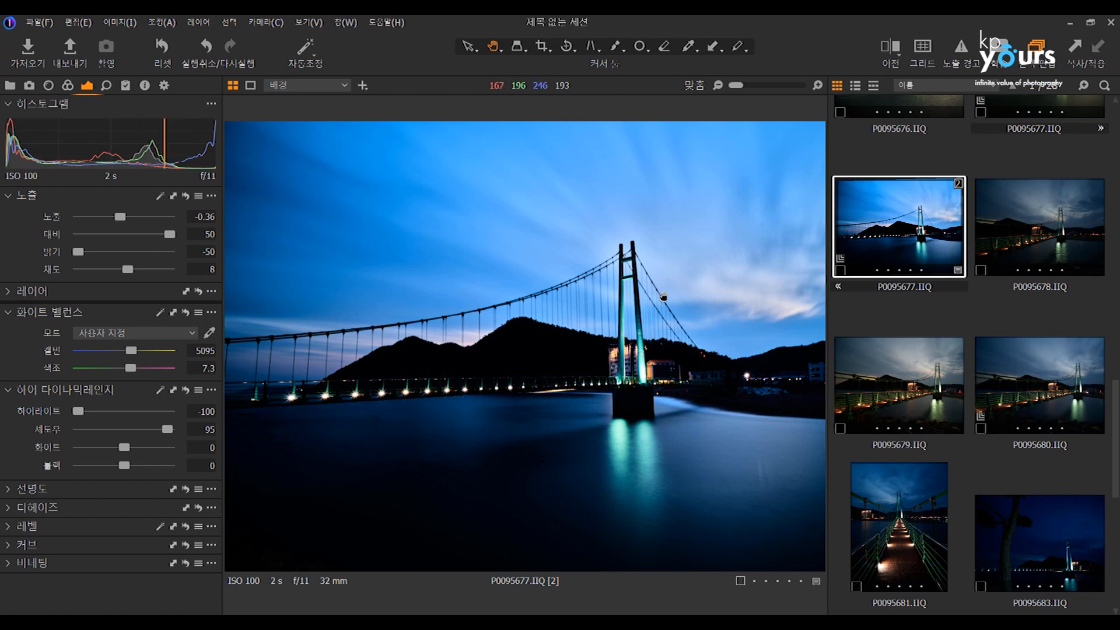
mouse_move(120, 235)
left_mouse_down()
mouse_move(100, 235)
mouse_move(152, 236)
mouse_move(113, 251)
left_mouse_up()
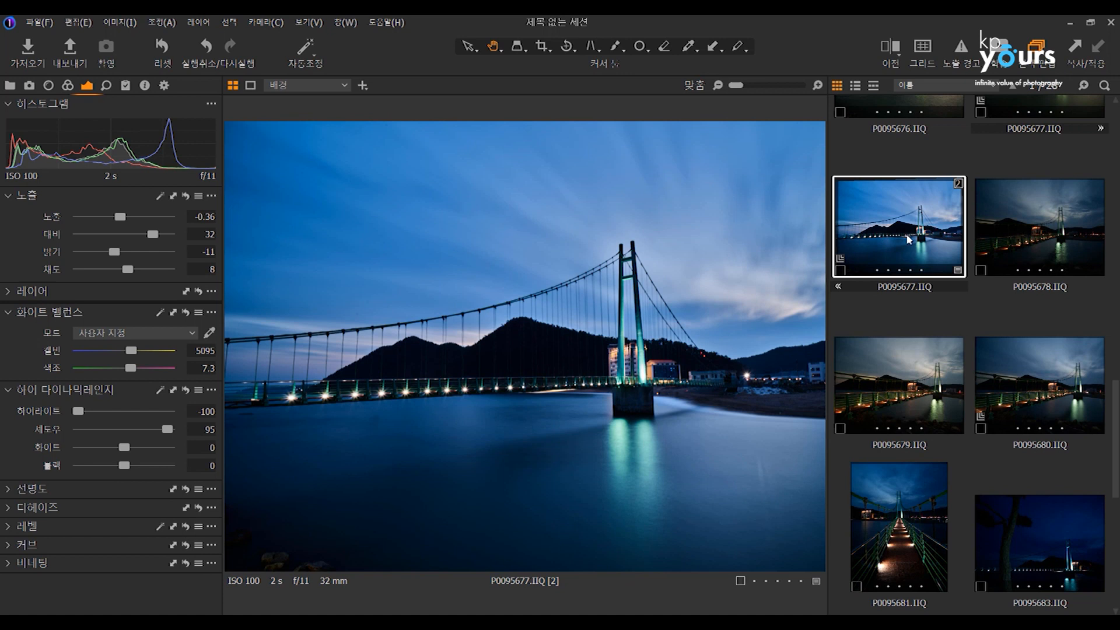
right_click(929, 213)
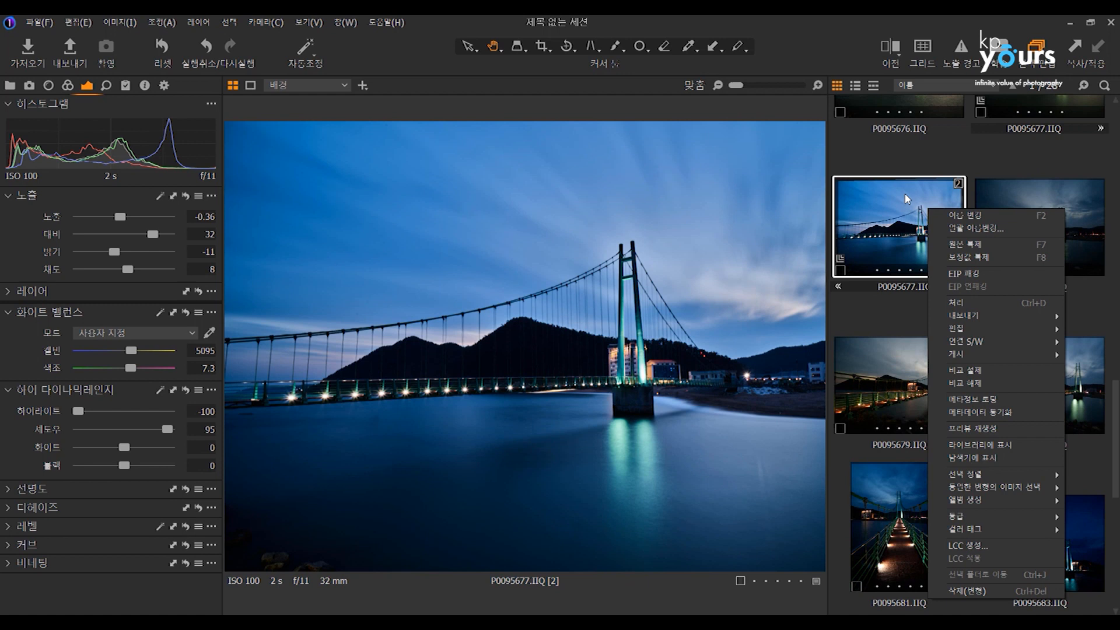
left_click(880, 195)
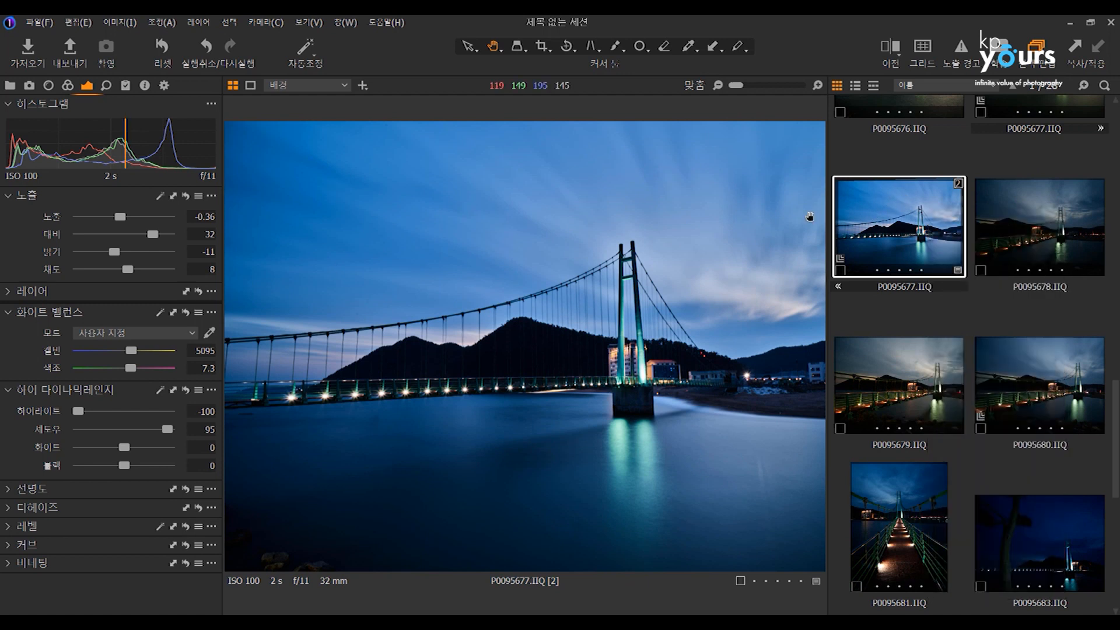
right_click(908, 200)
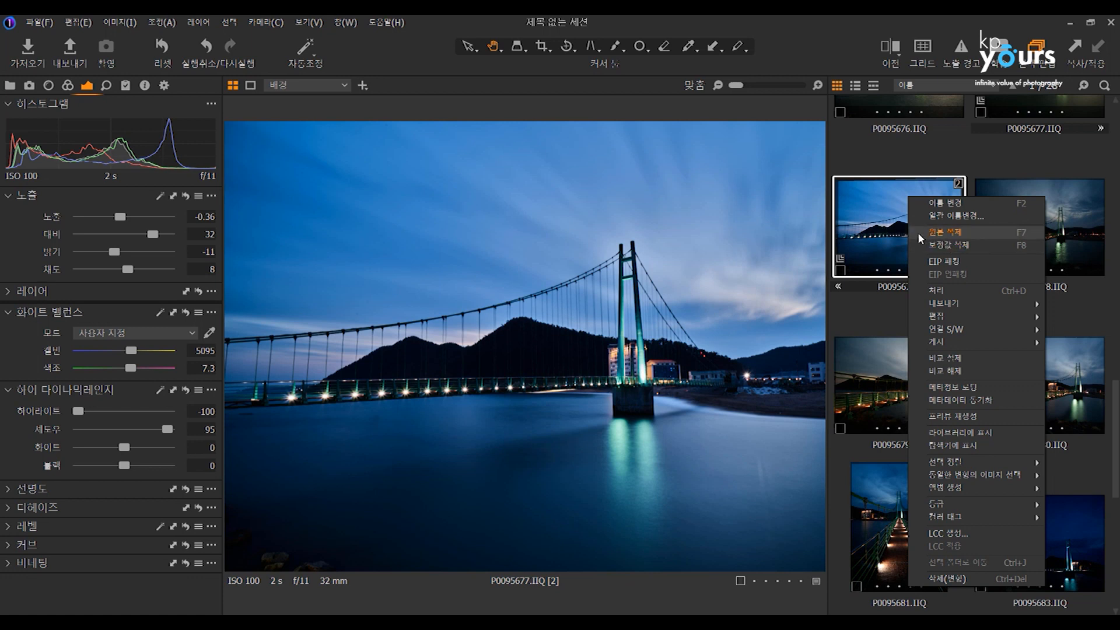
left_click(869, 232)
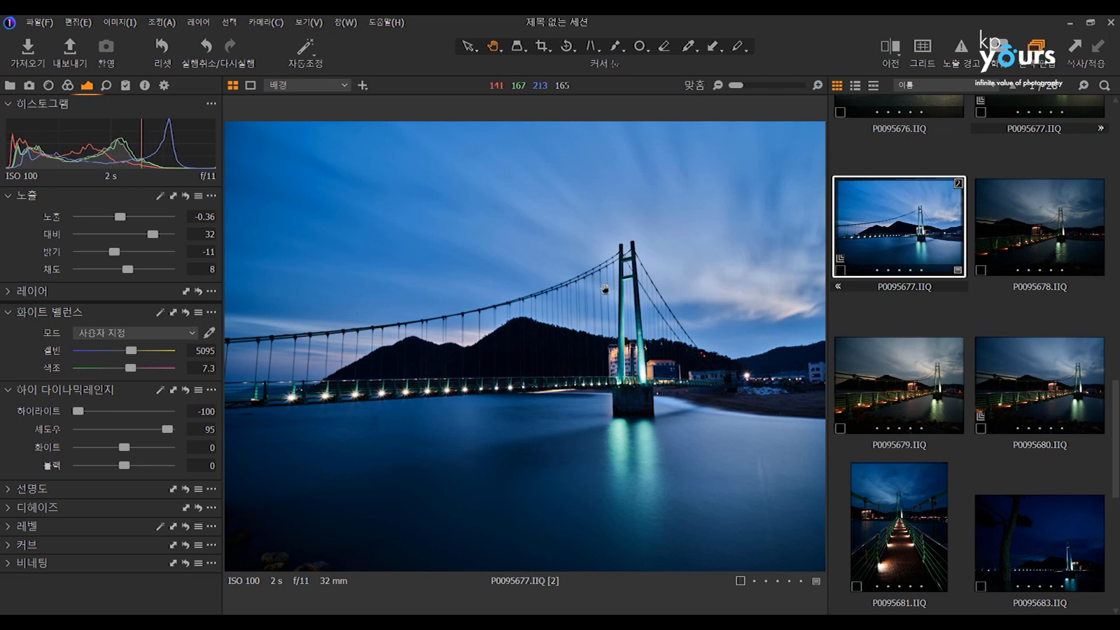
Reveal P0095677.IIQ in File Explorer, examine the settings files in CaptureOne > Settings140, and return to Capture One.
right_click(902, 240)
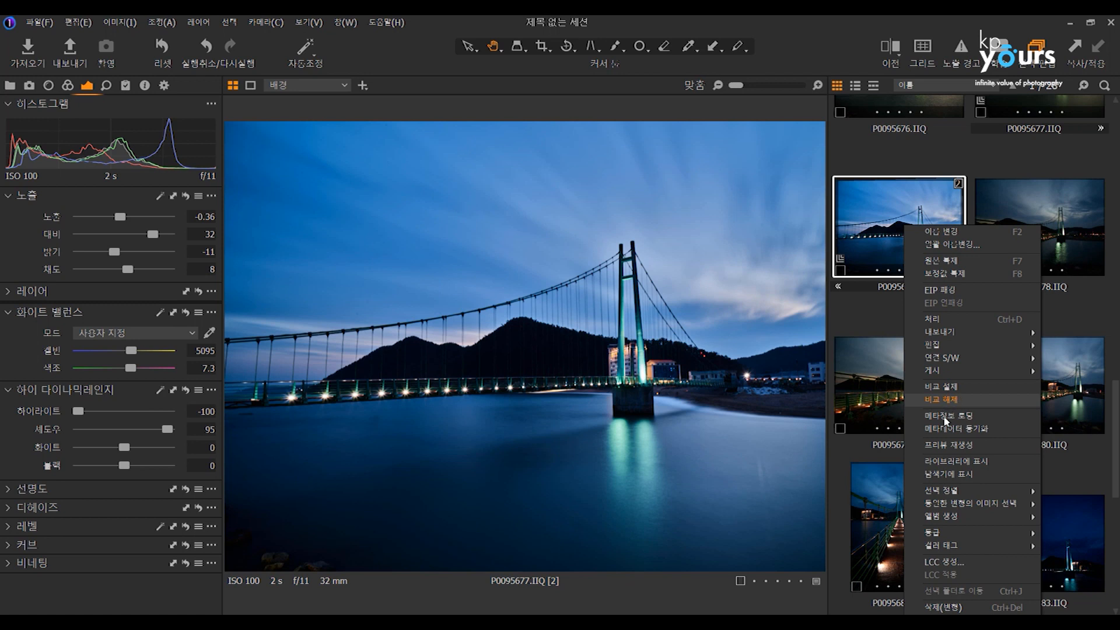
left_click(945, 478)
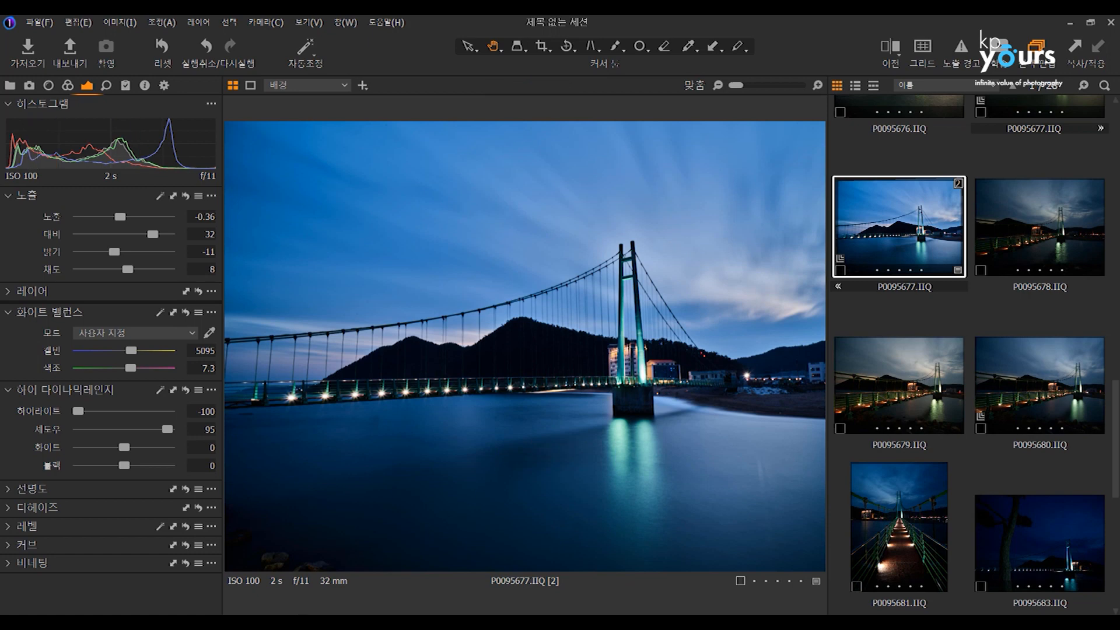
mouse_move(308, 622)
left_click(497, 554)
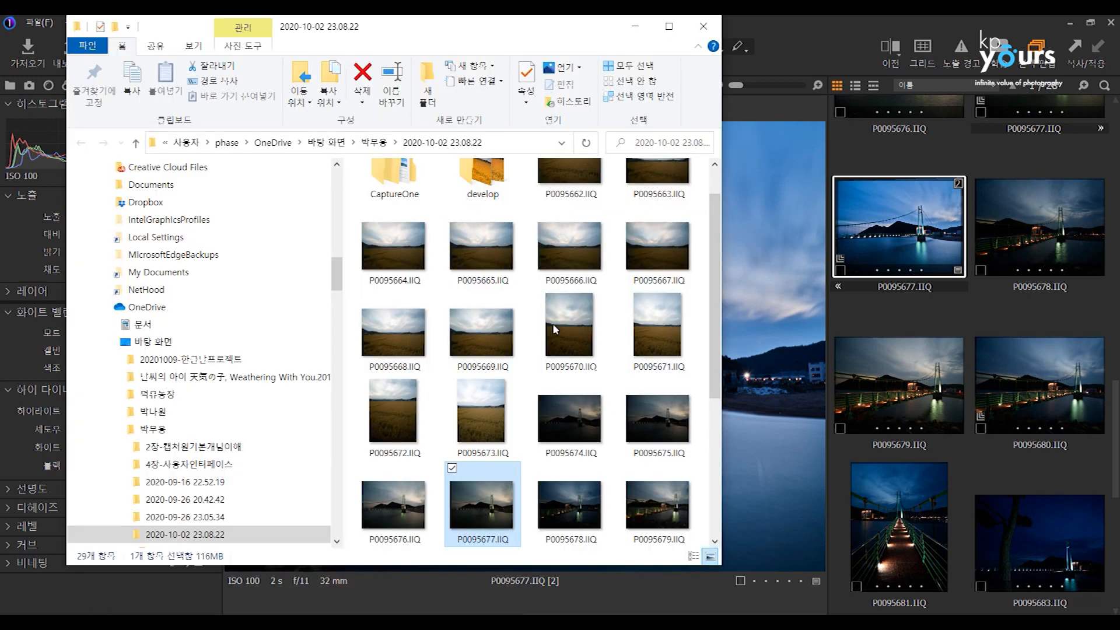
double_click(401, 188)
double_click(408, 207)
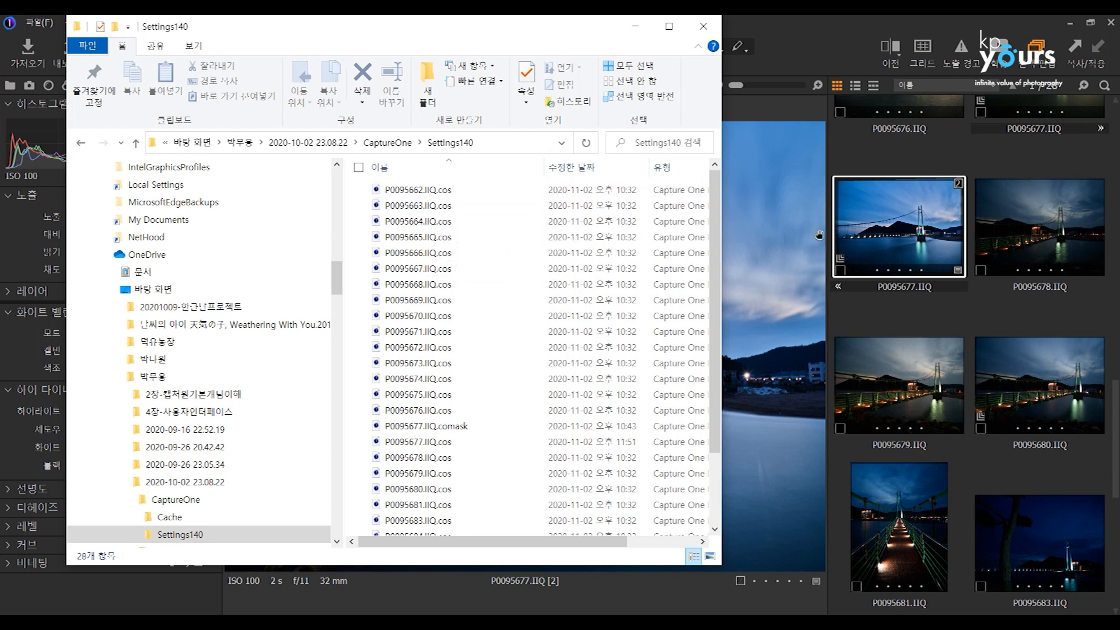
left_click(903, 251)
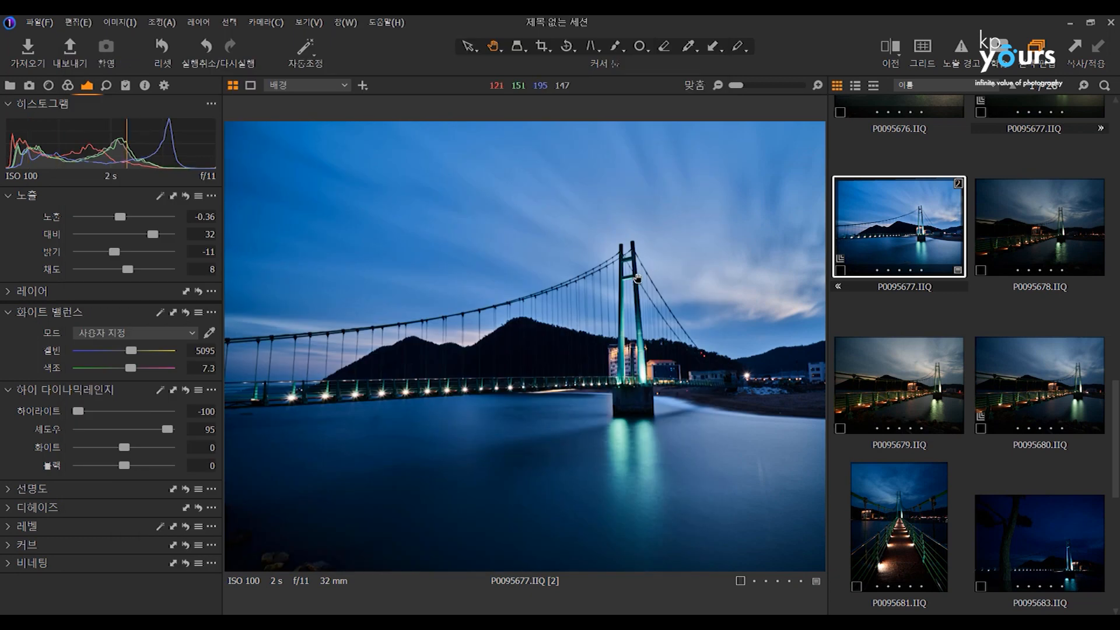
Show the process recipes and view the settings of the Instagram-optimized JPEG and TIFF - A3 Print (300 dpi) recipes.
left_click(164, 85)
left_click(35, 140)
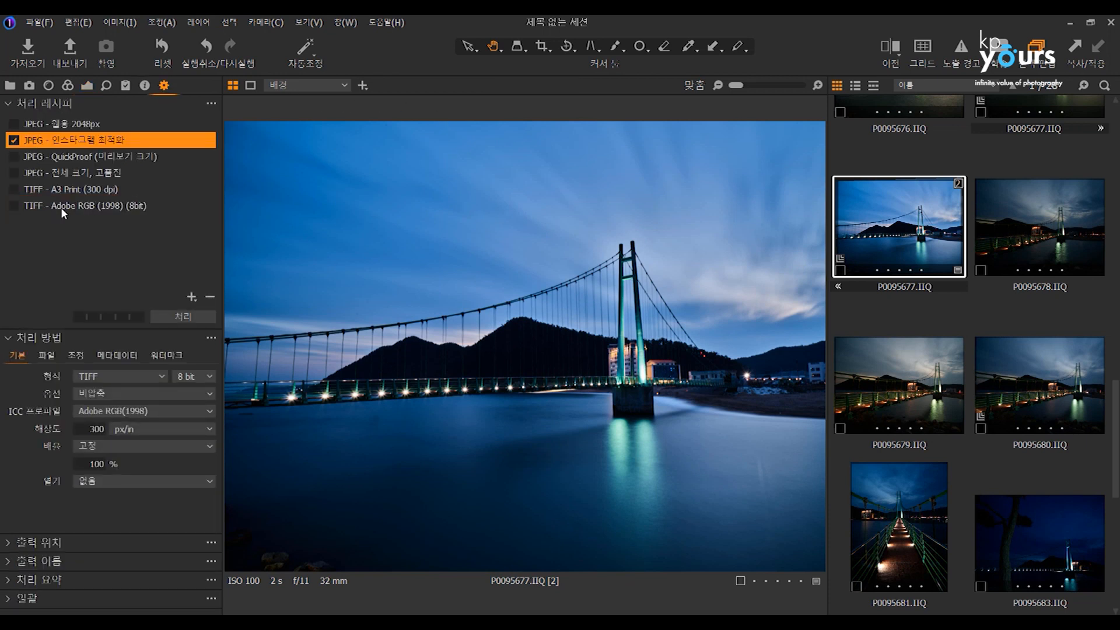
left_click(54, 192)
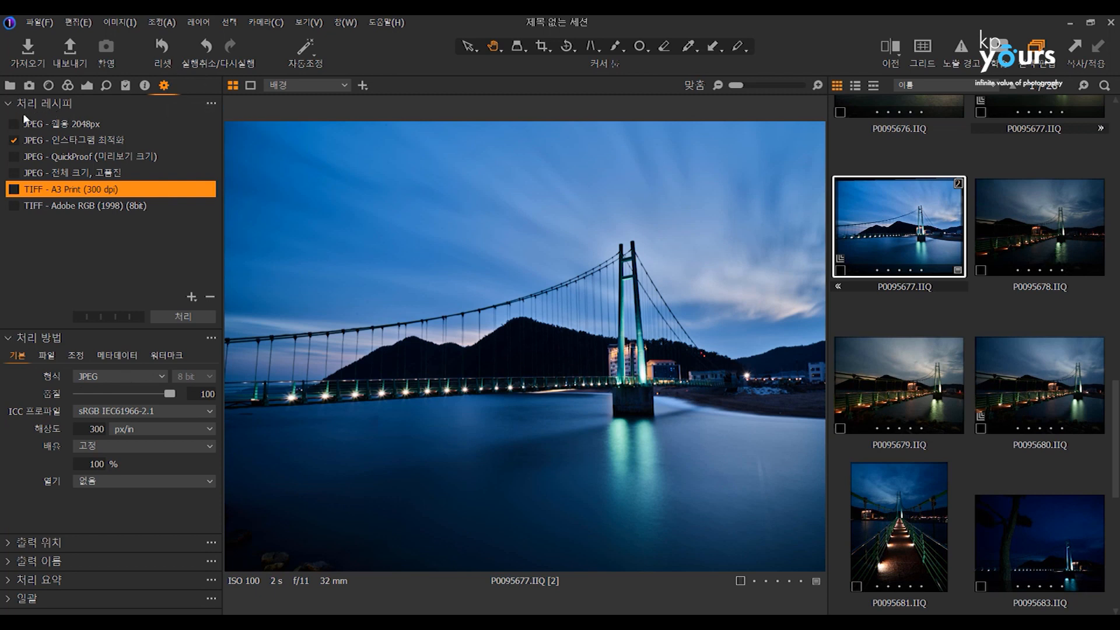
Create two new variants of P0095677.IIQ from the unadjusted original.
mouse_move(28, 105)
right_click(920, 242)
left_click(956, 256)
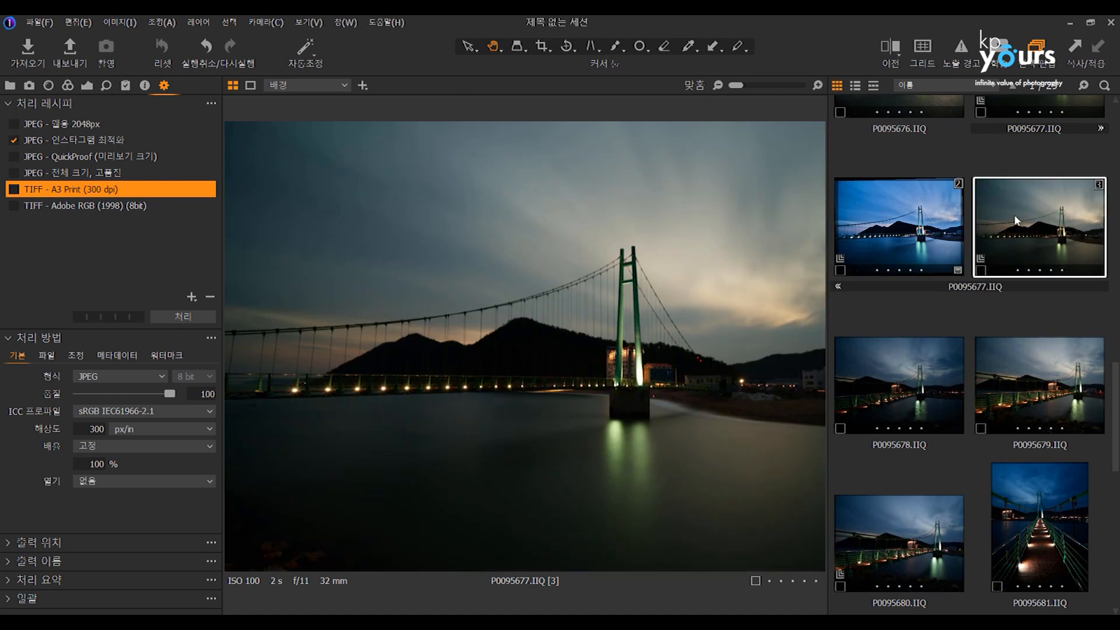
right_click(1013, 215)
left_click(1024, 253)
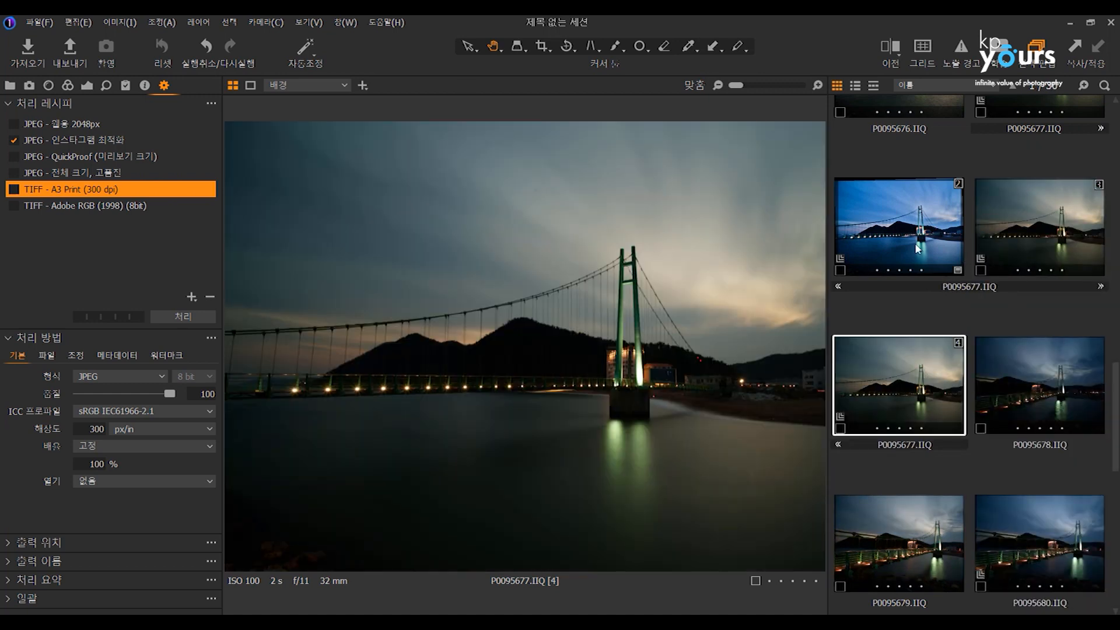
Clone variant 2 of P0095677.IIQ together with its adjustments.
left_click(918, 248)
right_click(916, 248)
left_click(947, 281)
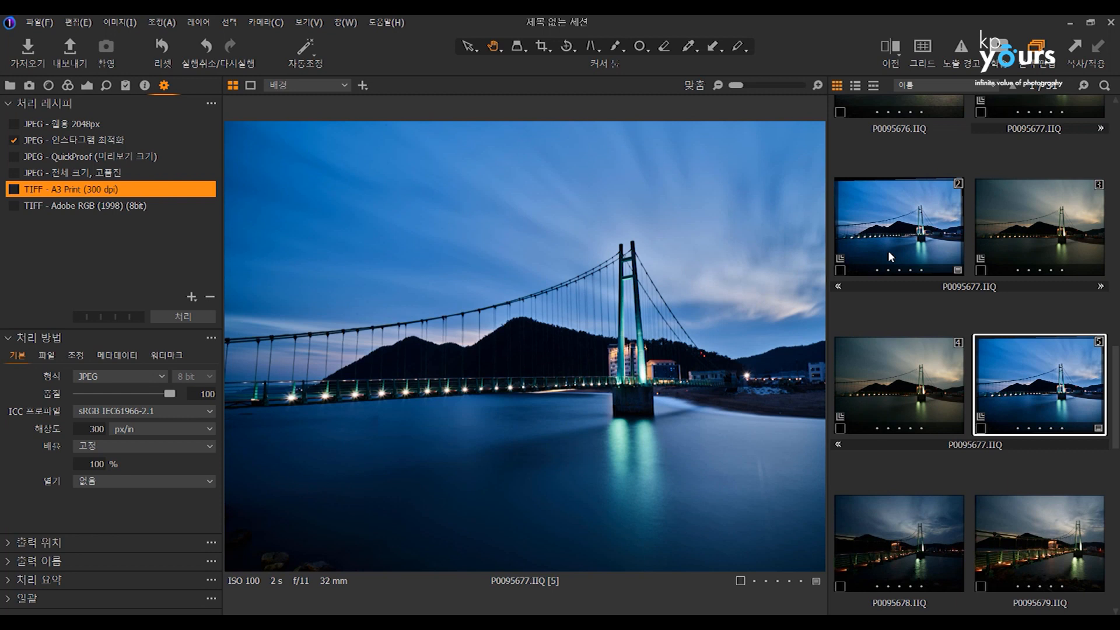
Compare variants 2, 3, 4 and 5 of P0095677.IIQ in the viewer, switching between adjusted and unadjusted versions.
left_click(889, 256)
left_click(1037, 237)
left_click(922, 272)
left_click(997, 265)
left_click(931, 399)
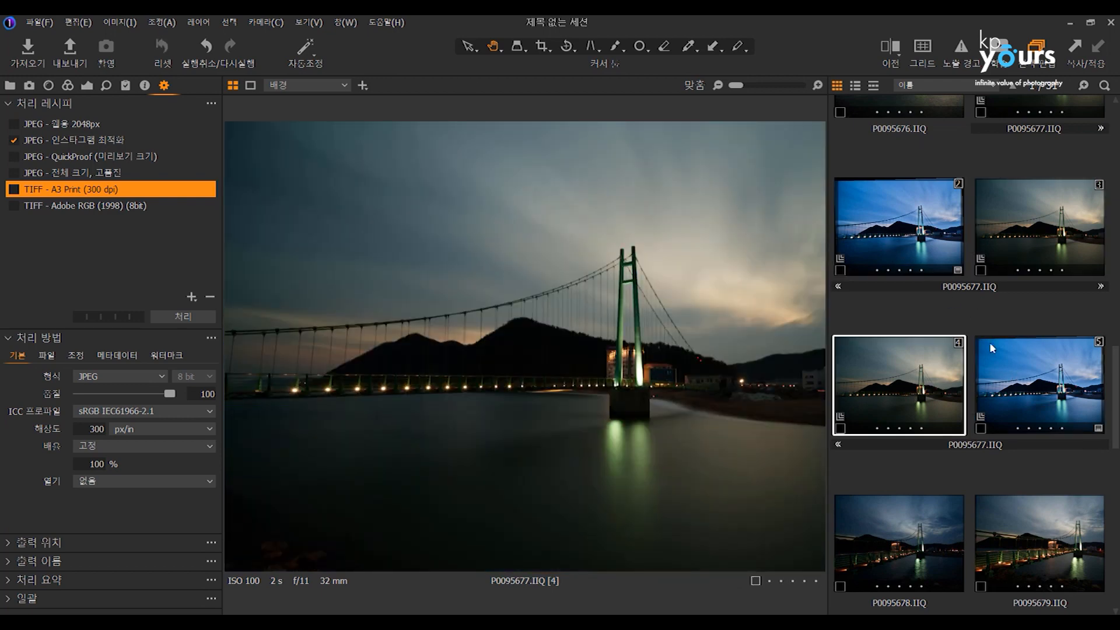
left_click(989, 342)
left_click(863, 257)
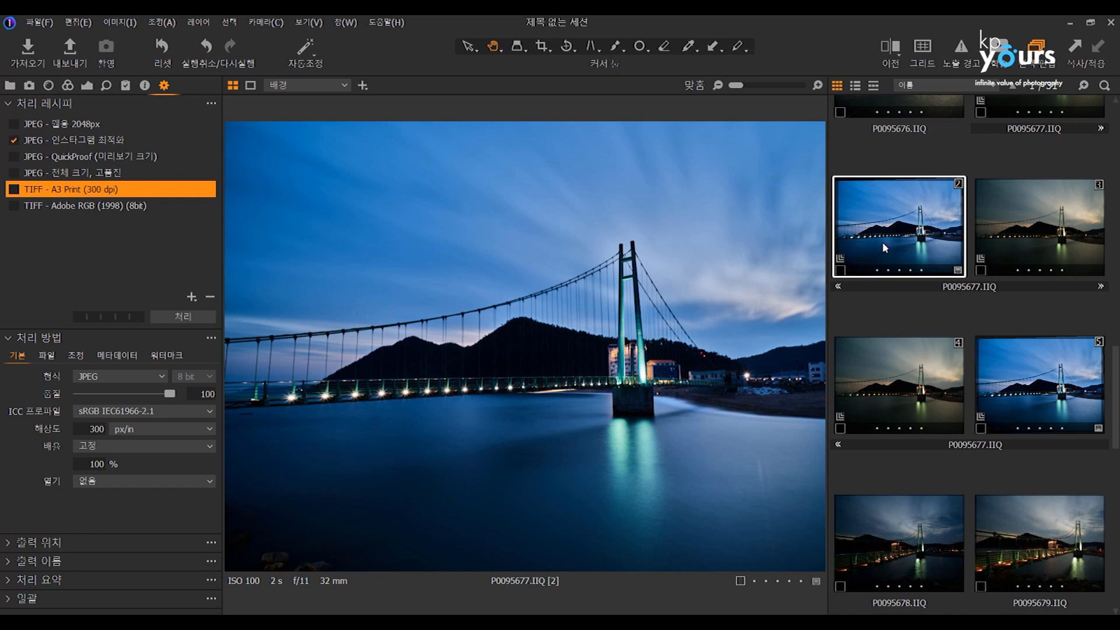
left_click(994, 239)
left_click(1008, 356)
left_click(942, 365)
left_click(1000, 239)
left_click(909, 238)
left_click(928, 361)
left_click(1004, 353)
left_click(934, 251)
scroll(927, 238, "up", 1)
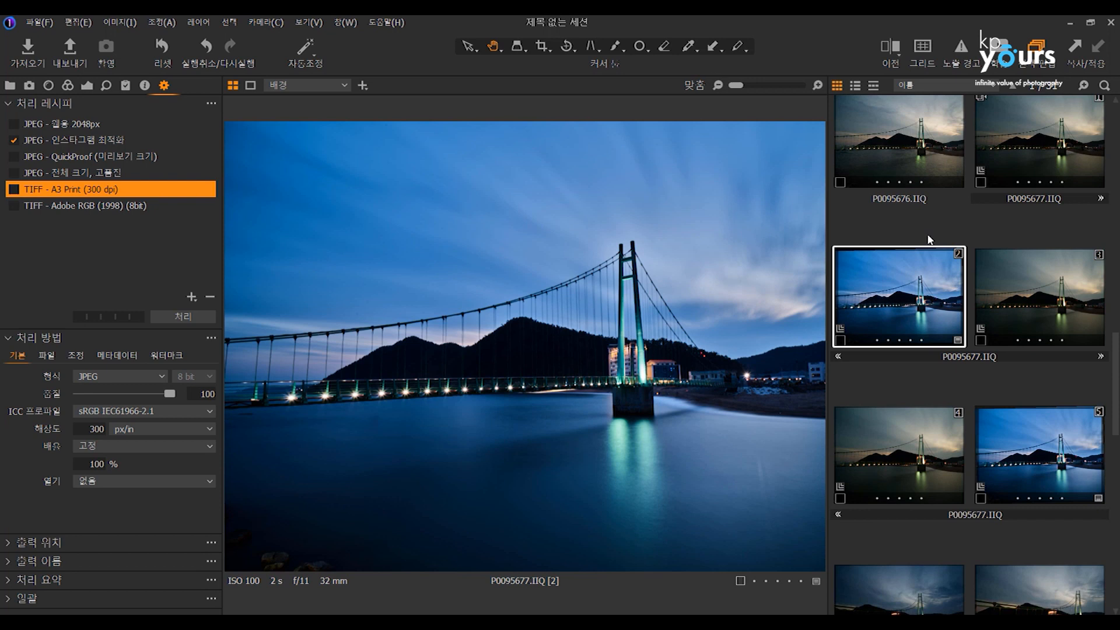
Switch to File Explorer, go up to the 2020-10-02 23.08.22 session folder and look at its original IIQ files.
right_click(917, 274)
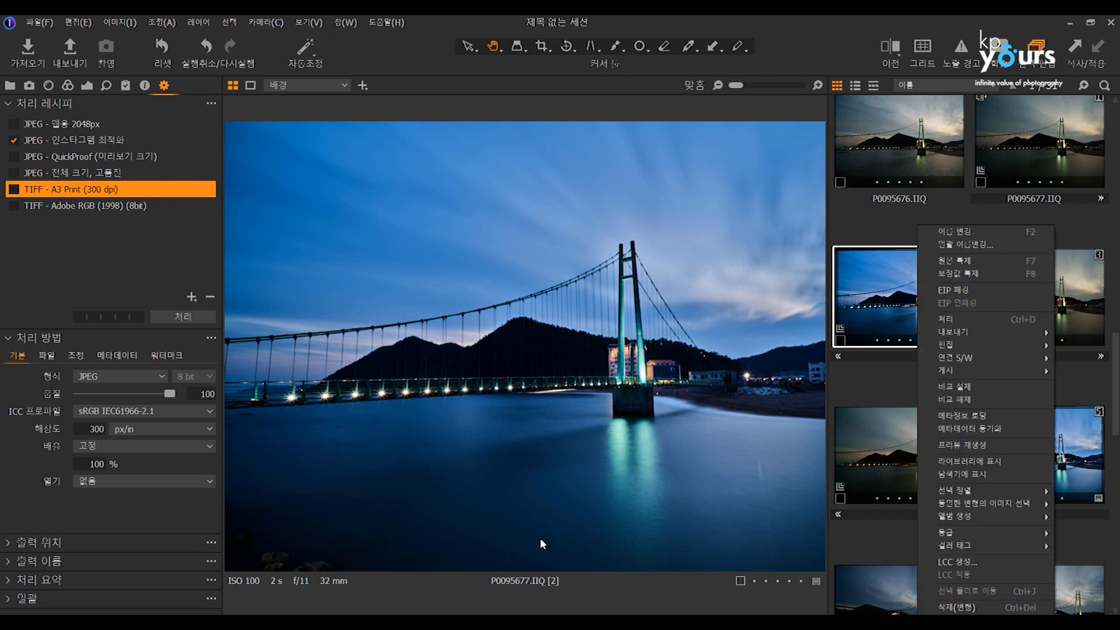
left_click(308, 622)
left_click(455, 556)
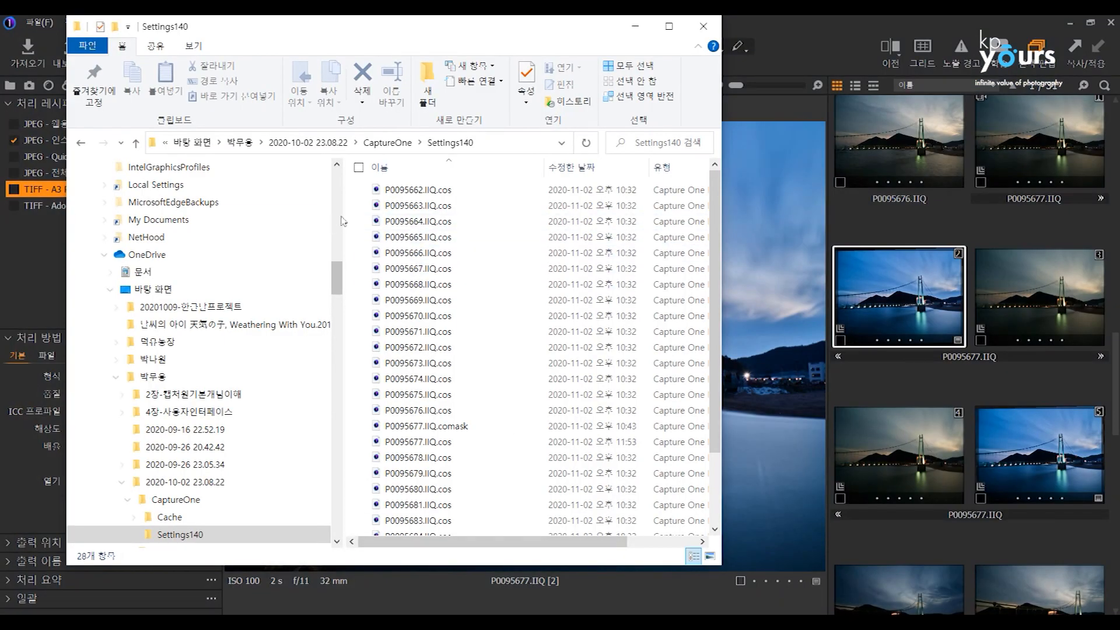
left_click(328, 148)
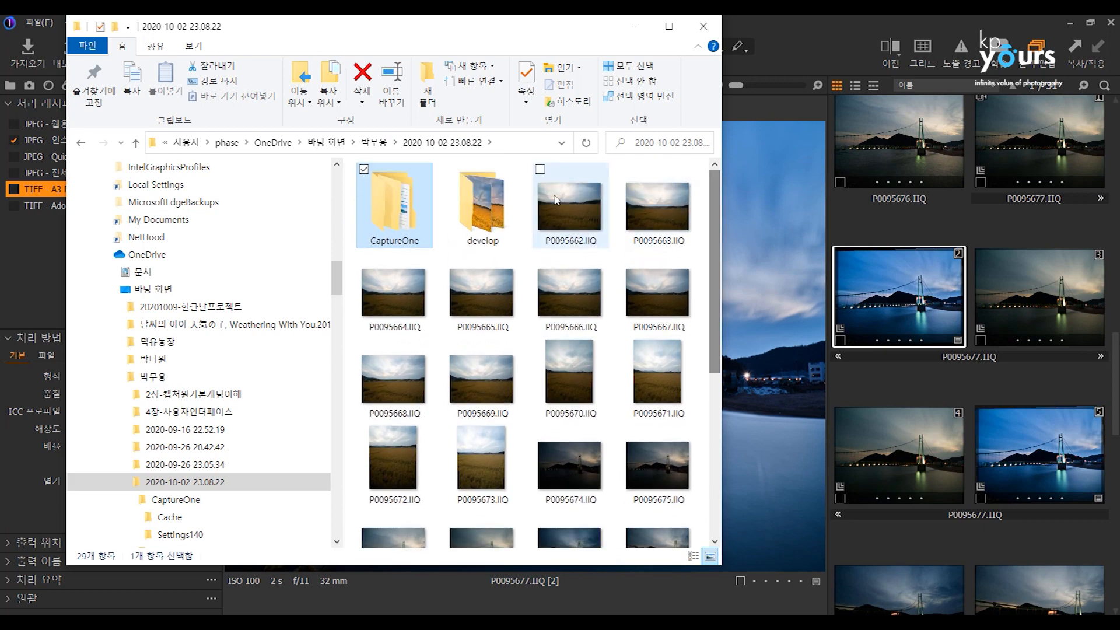
left_click(556, 200)
left_click(559, 374)
left_click(590, 468)
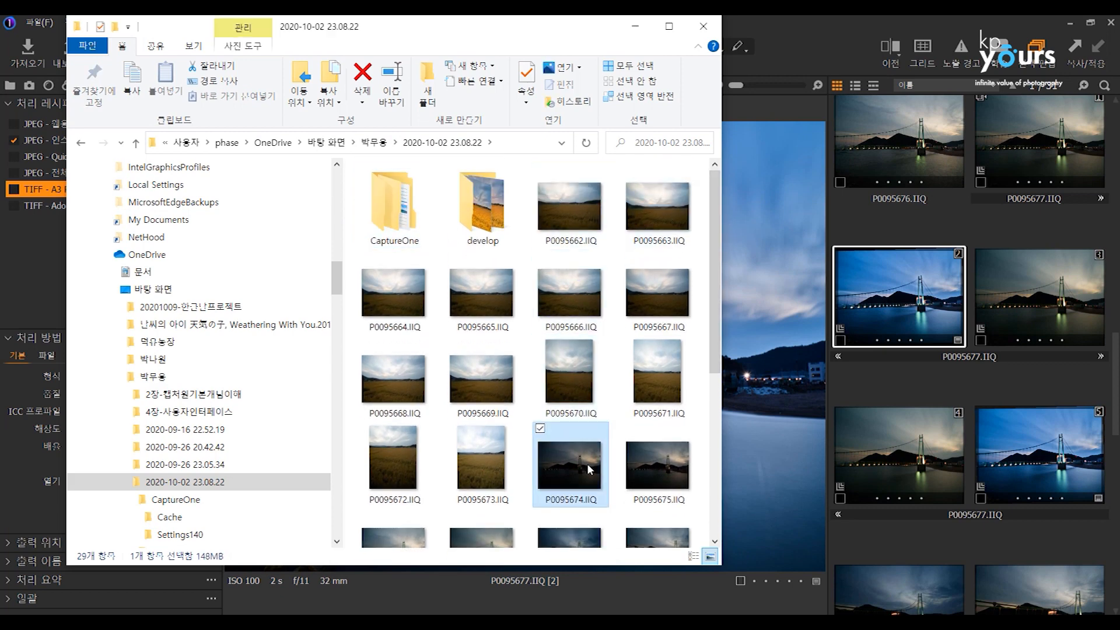
Point out the CaptureOne folder beside the original IIQ files, view the capture details of P0095670.IIQ, and return to Capture One.
left_click(395, 209)
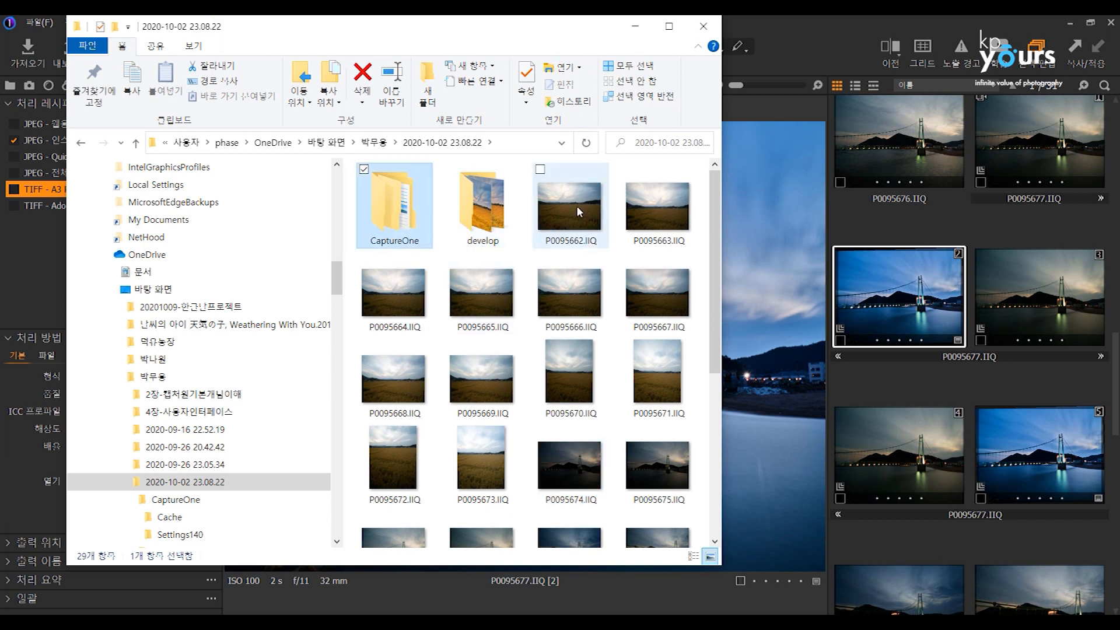
mouse_move(576, 201)
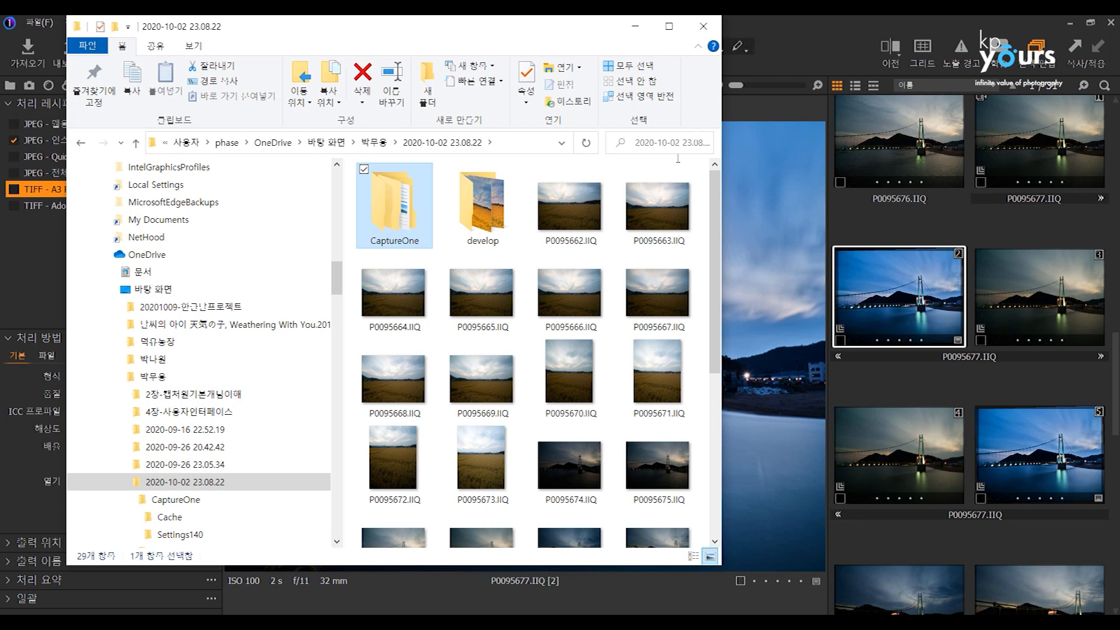
mouse_move(568, 293)
mouse_move(396, 215)
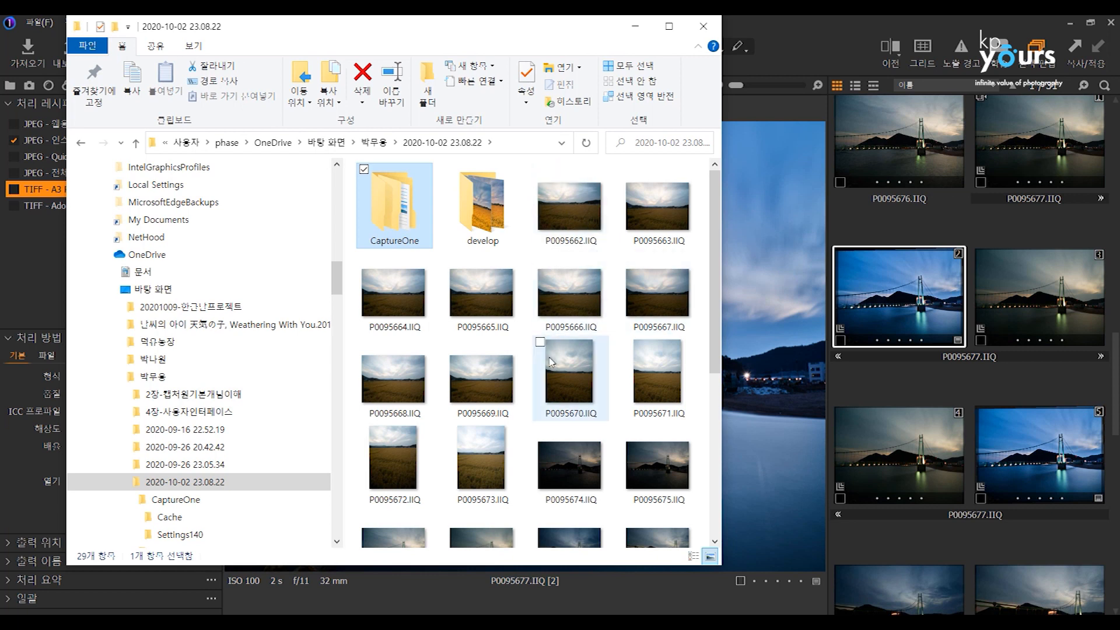
mouse_move(568, 380)
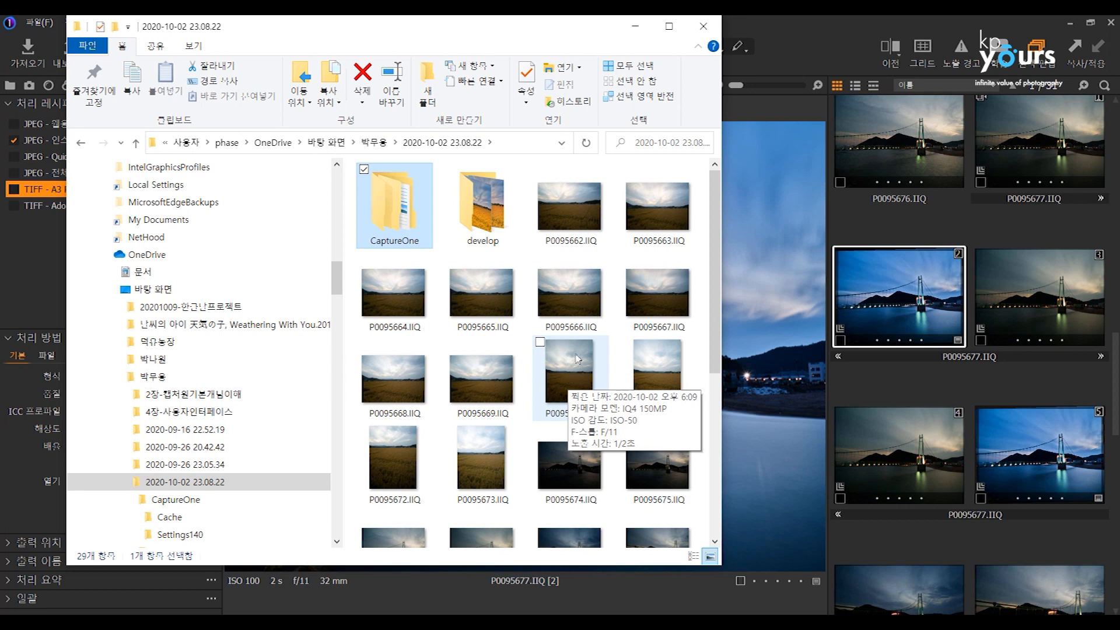
left_click(555, 209)
left_click(881, 307)
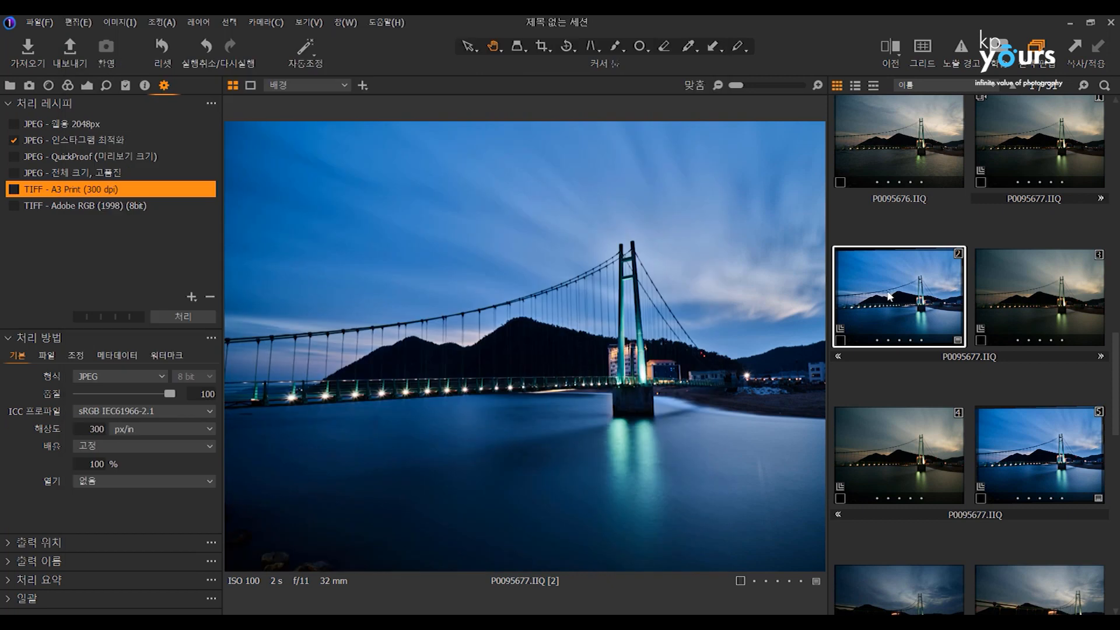
Set the contrast to 50 and the clarity to 59 on variant 2 of P0095677.IIQ.
left_click(1018, 308)
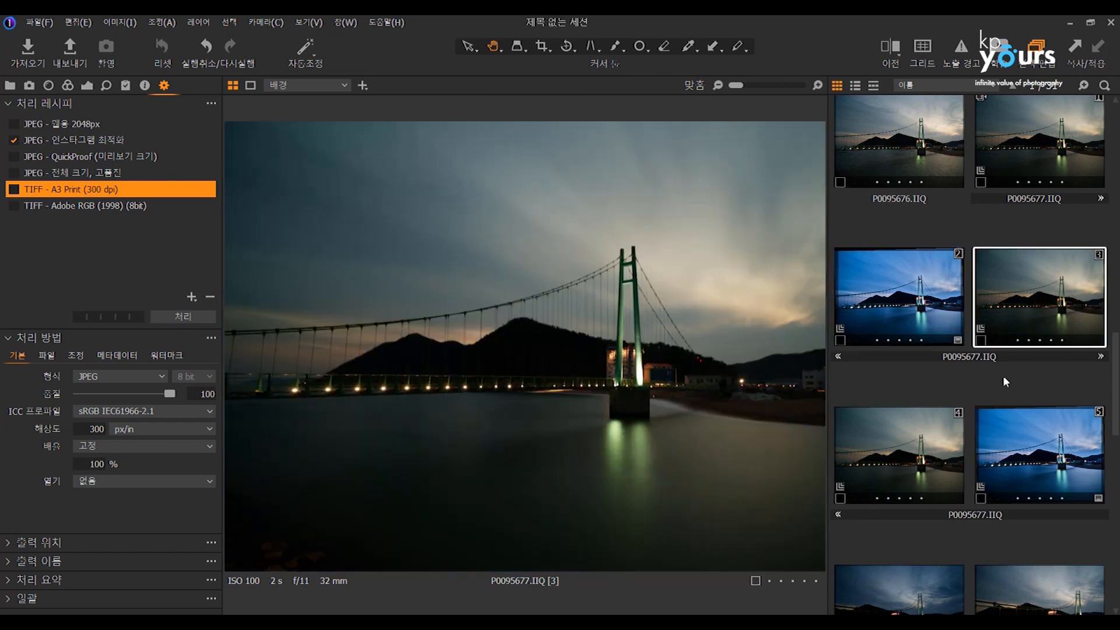
key("Left")
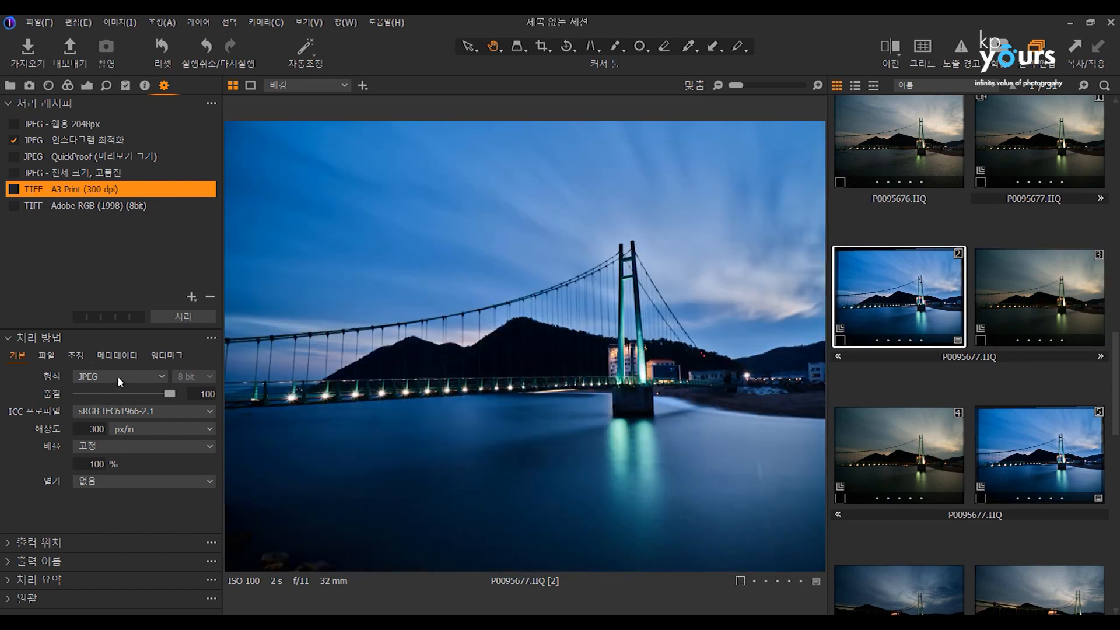
left_click(88, 85)
left_click(175, 236)
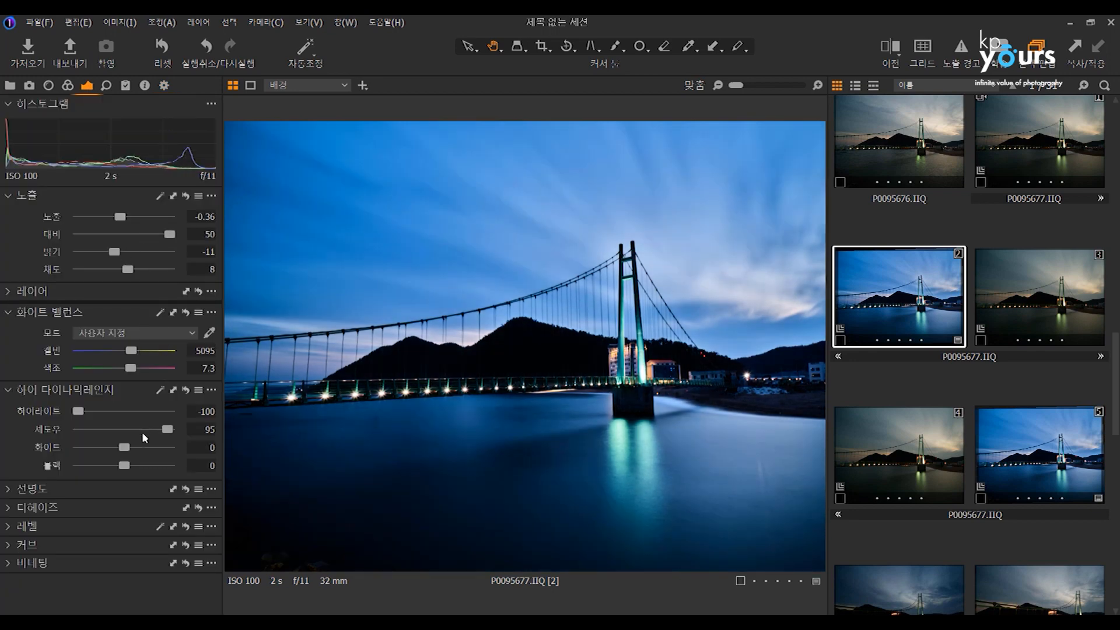
left_click(24, 491)
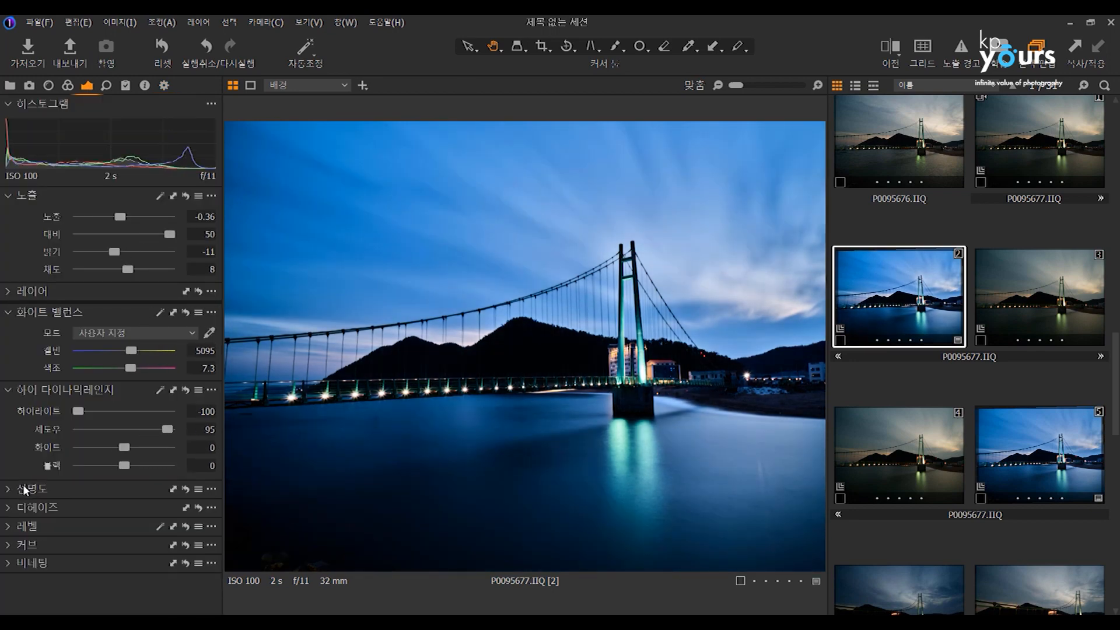
left_click(144, 528)
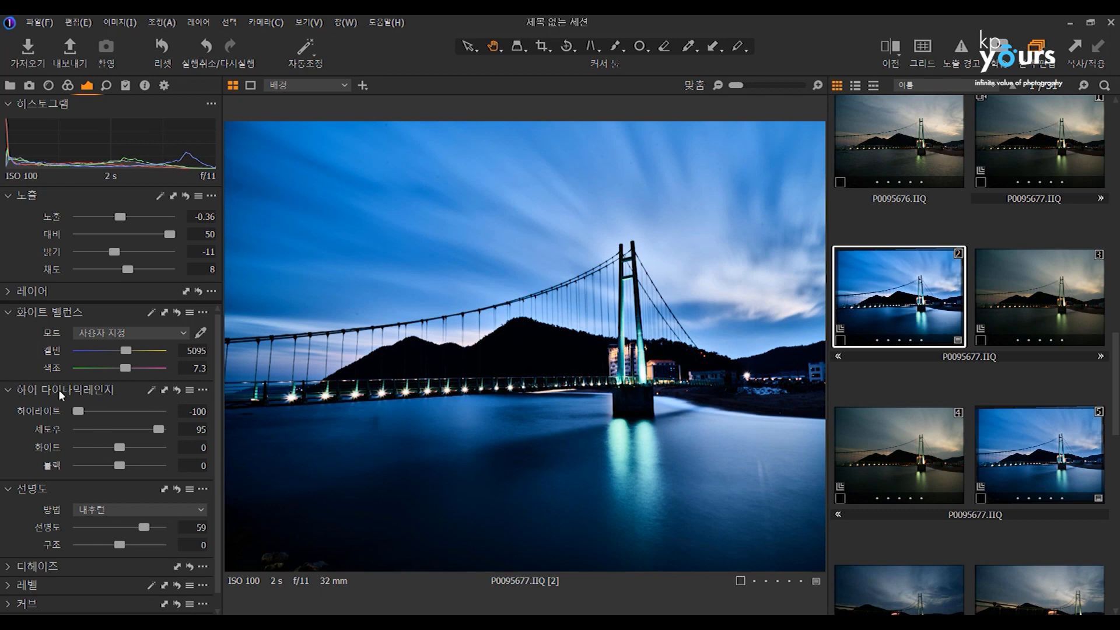
Darken the shadows slightly and brighten the lighter tones of variant 2 with the curve, and set its white balance temperature to 4730 K.
left_click(10, 604)
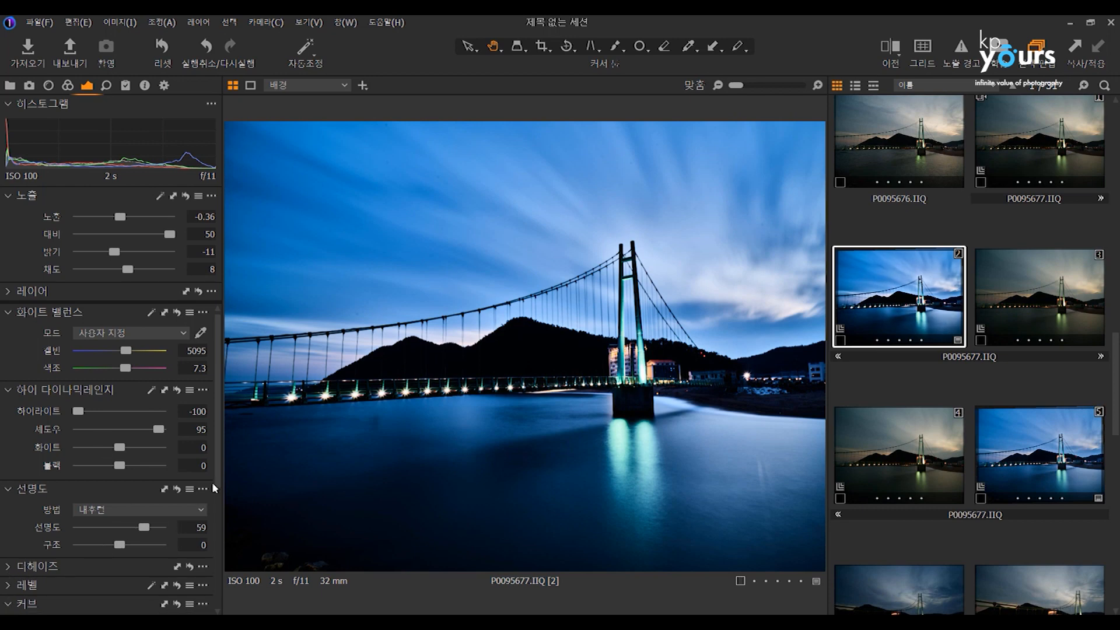
scroll(212, 481, "down", 3)
left_click_drag(60, 547, 61, 550)
left_click_drag(135, 492, 135, 474)
left_click_drag(218, 436, 220, 318)
left_click_drag(129, 352, 126, 350)
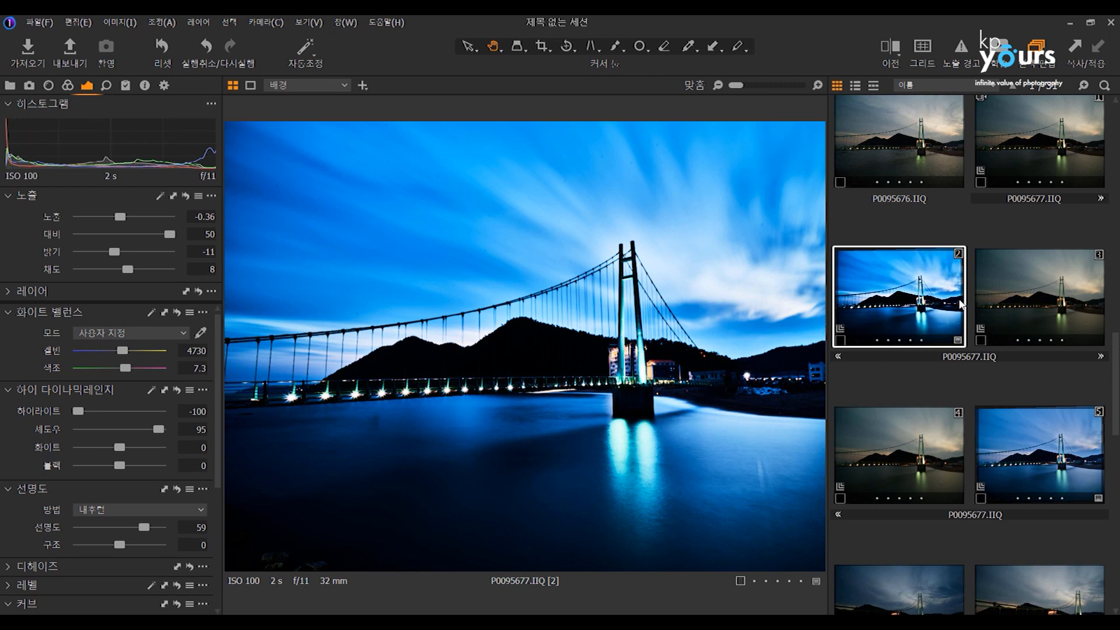
Compare variant 2 with unadjusted variant 3, and inspect the bridge tower of variant 2 at 33% zoom.
left_click(1030, 297)
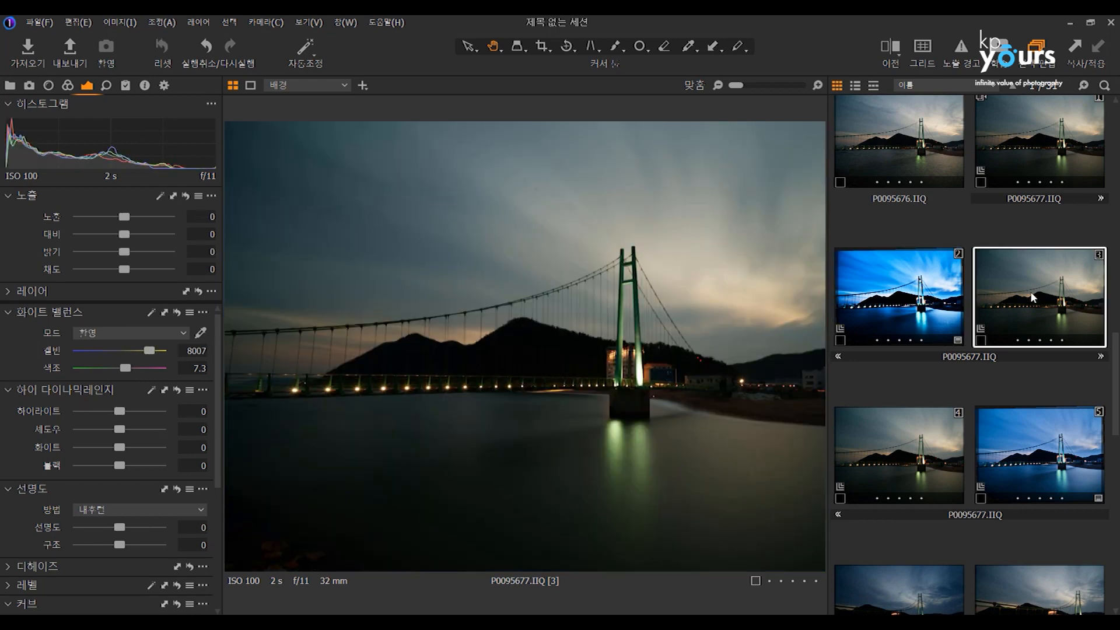
key("Left")
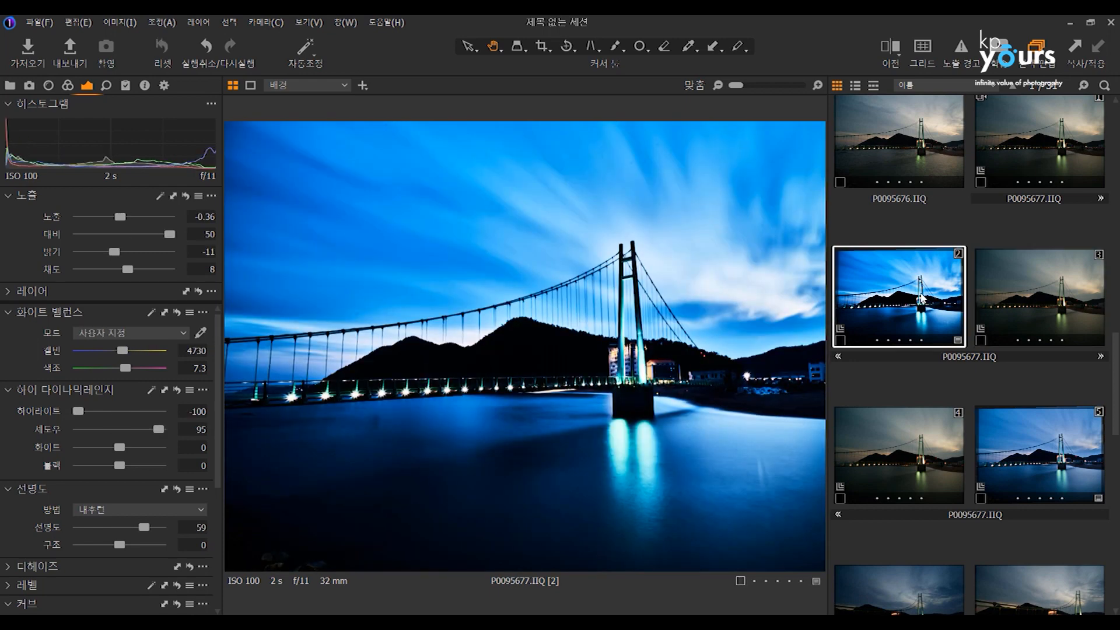
key("Right")
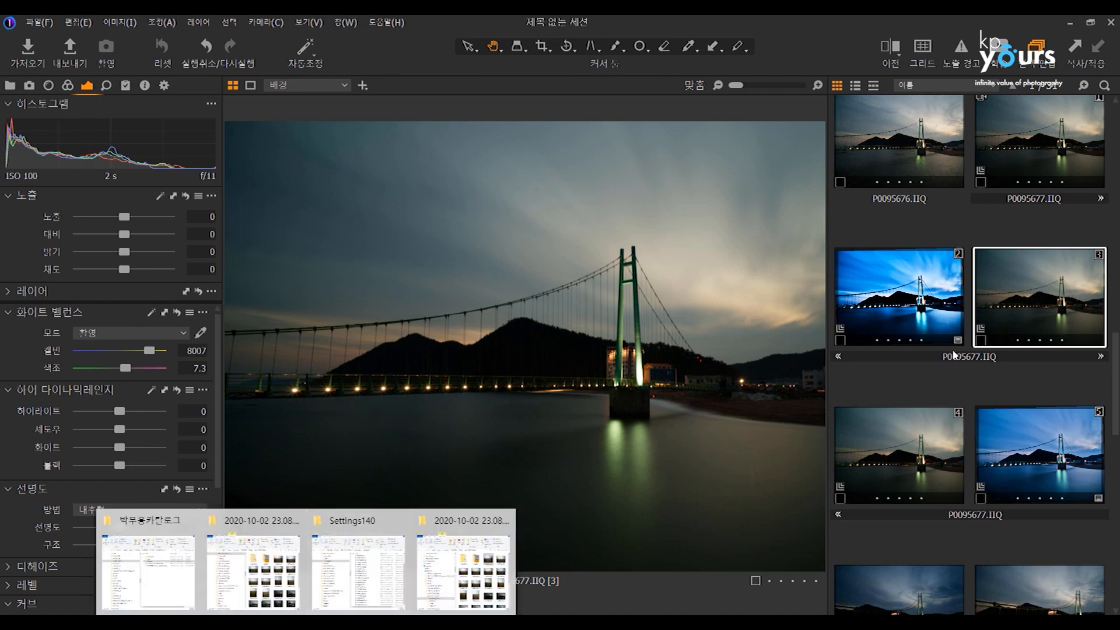
key("Left")
double_click(622, 287)
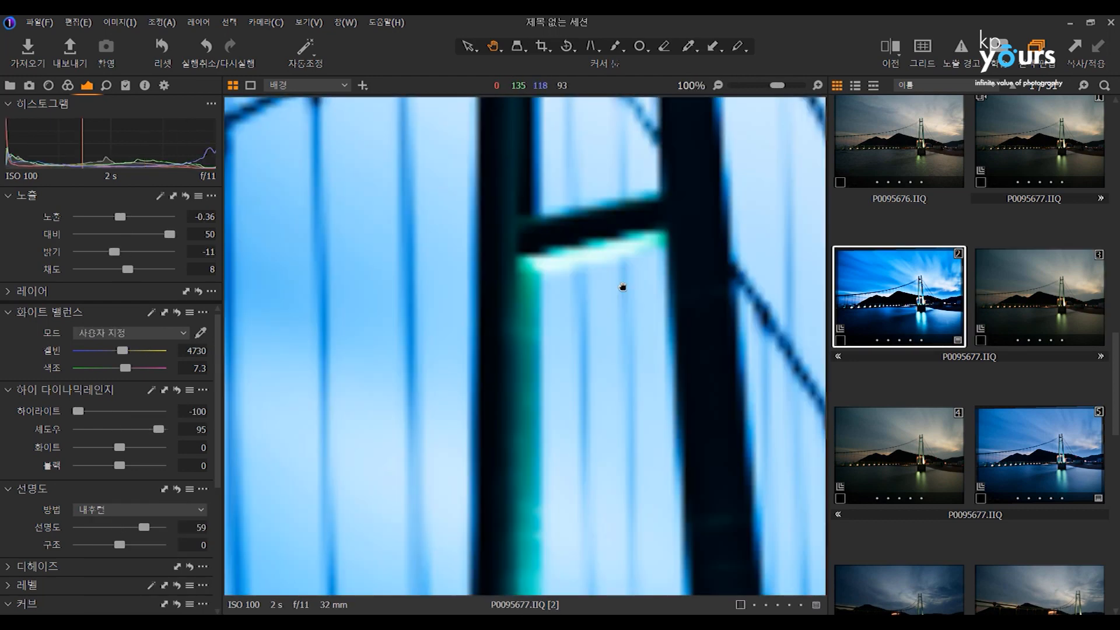
scroll(646, 291, "down", 3)
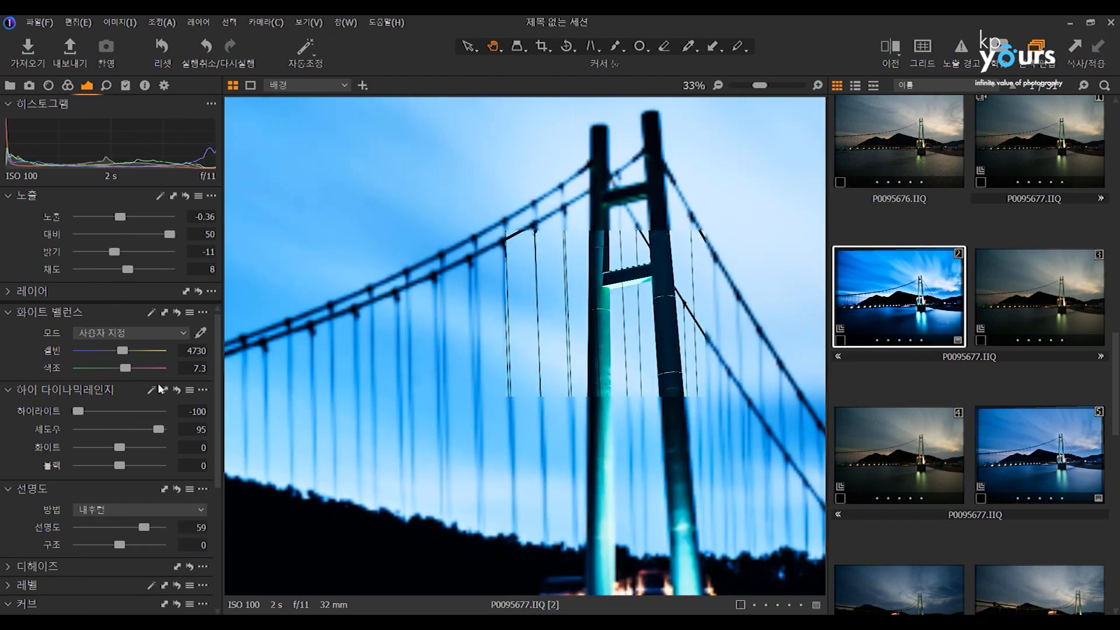
Examine the original IIQ files in the 2020-10-02 23.08.22 folder in File Explorer and return to Capture One.
mouse_move(305, 619)
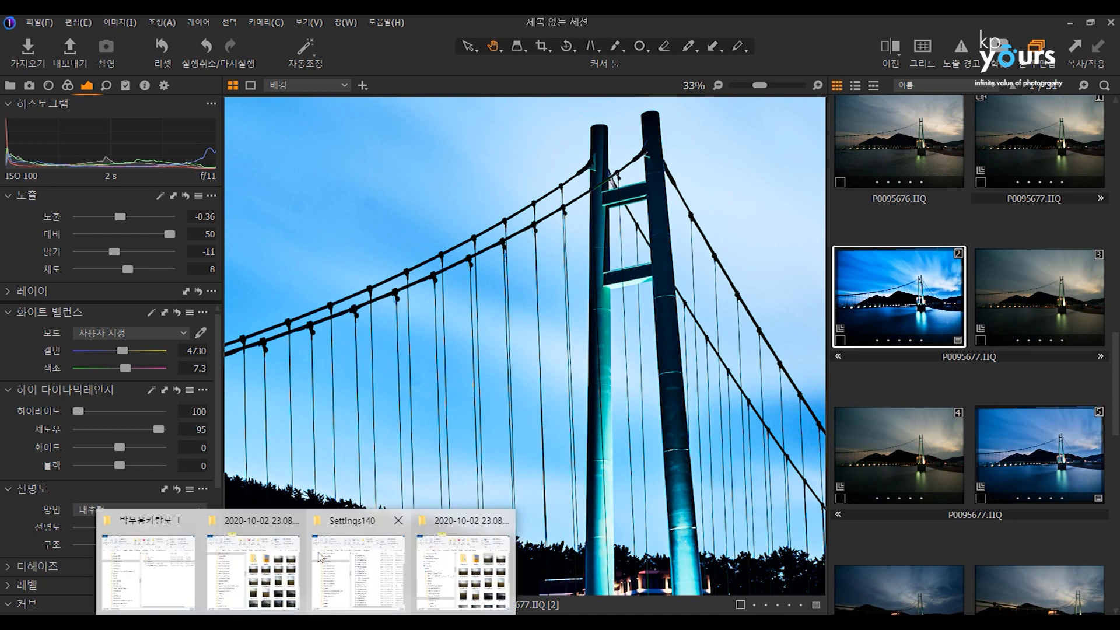
left_click(449, 574)
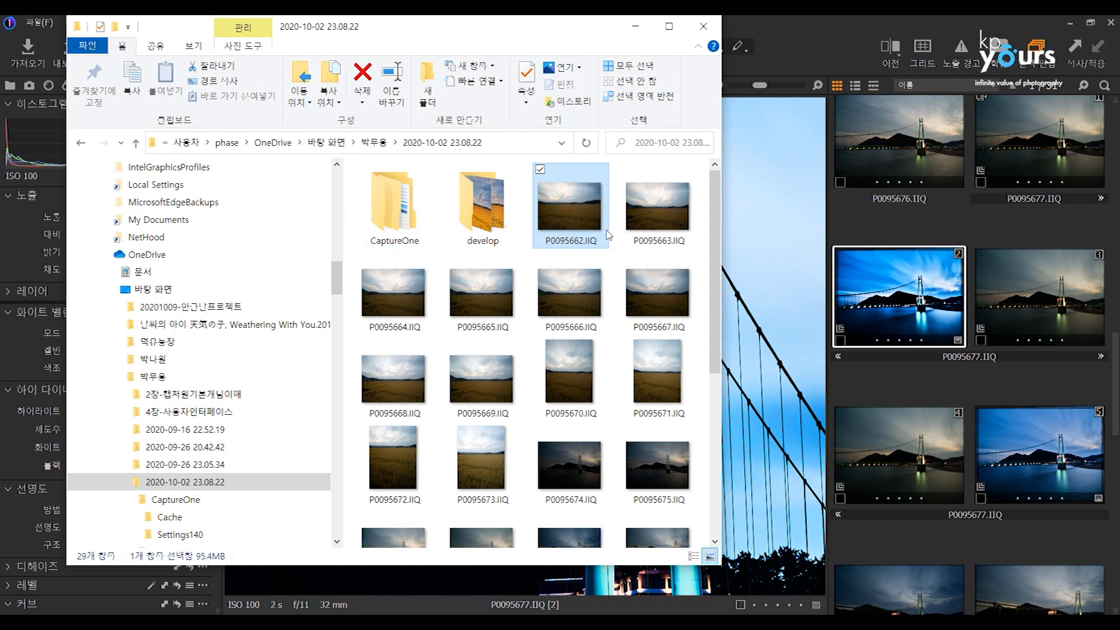
mouse_move(717, 274)
left_mouse_down()
mouse_move(723, 402)
mouse_move(721, 274)
left_mouse_up()
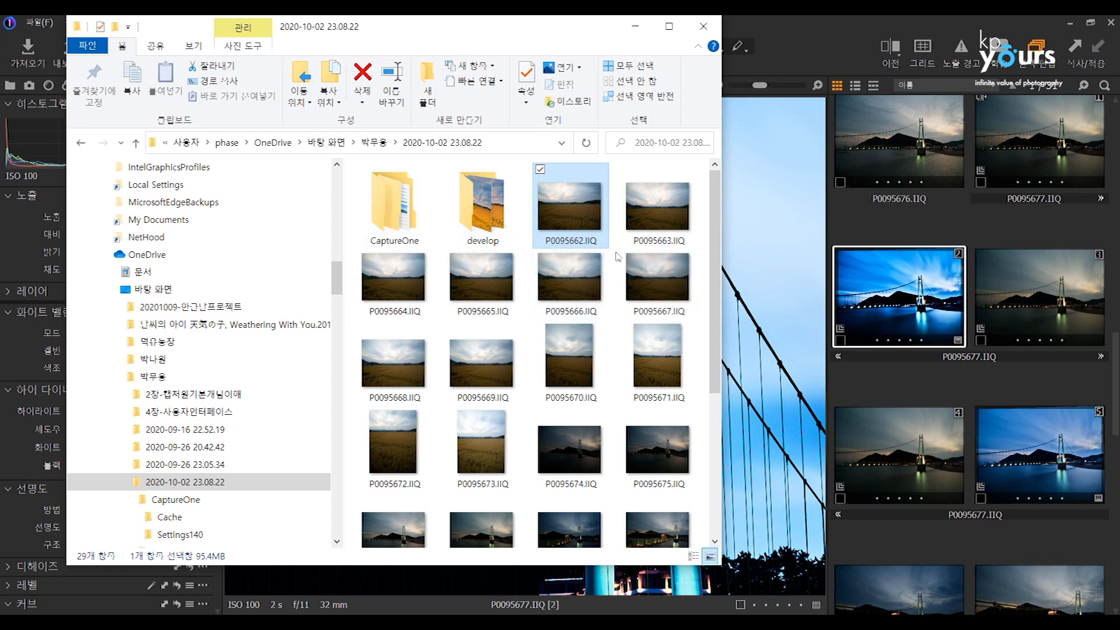
left_click(894, 303)
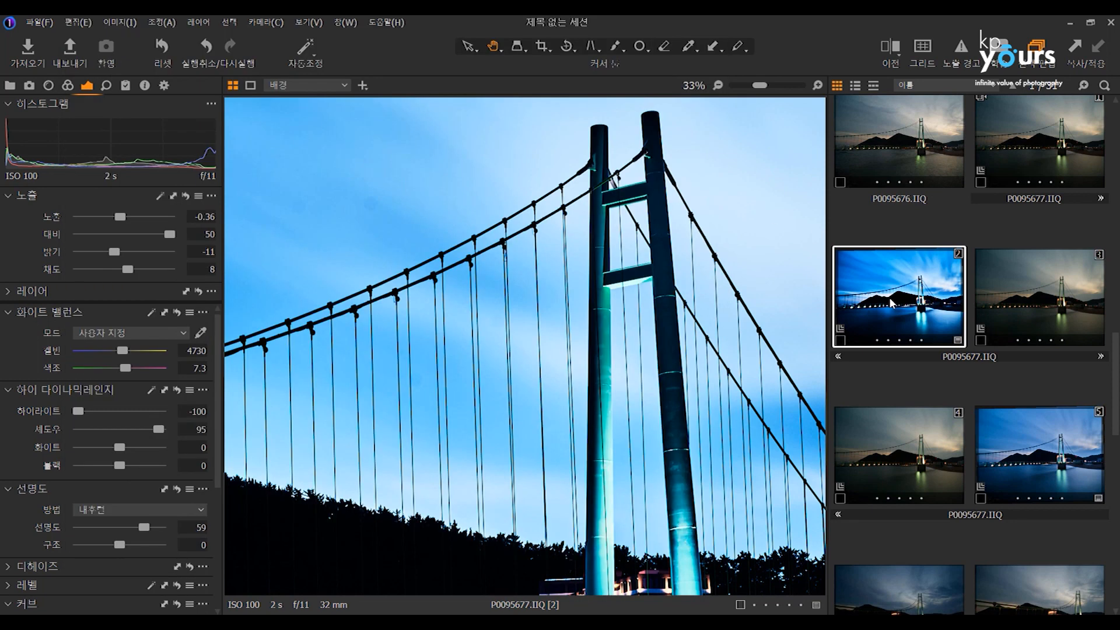
Pack the bridge photo P0095677.IIQ with its variants and adjustments into an EIP file.
left_click(917, 160)
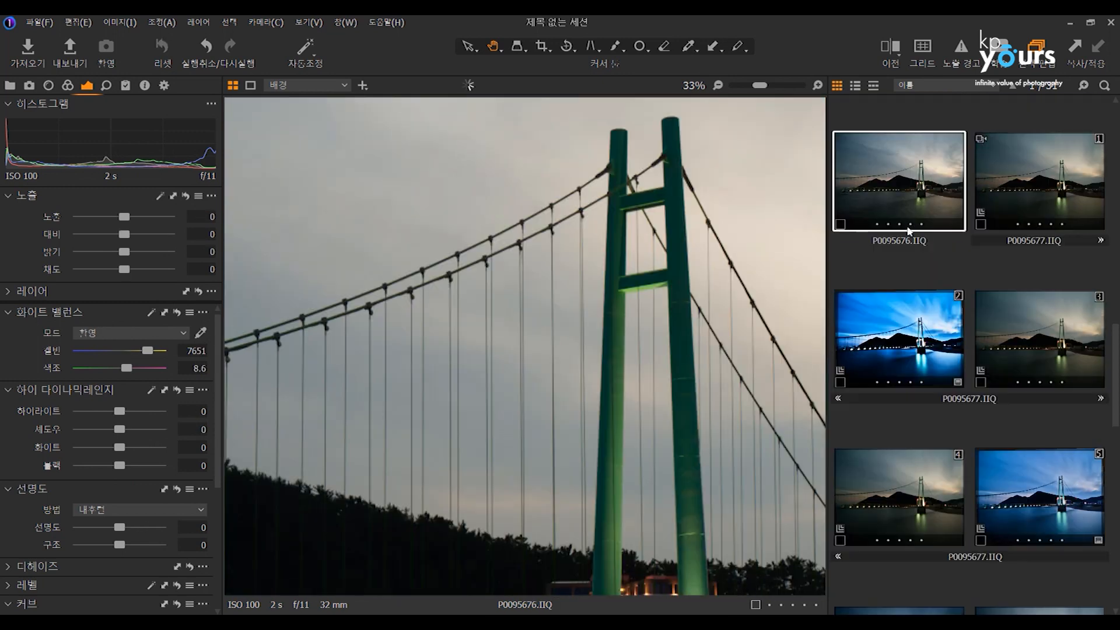
scroll(938, 332, "up", 3)
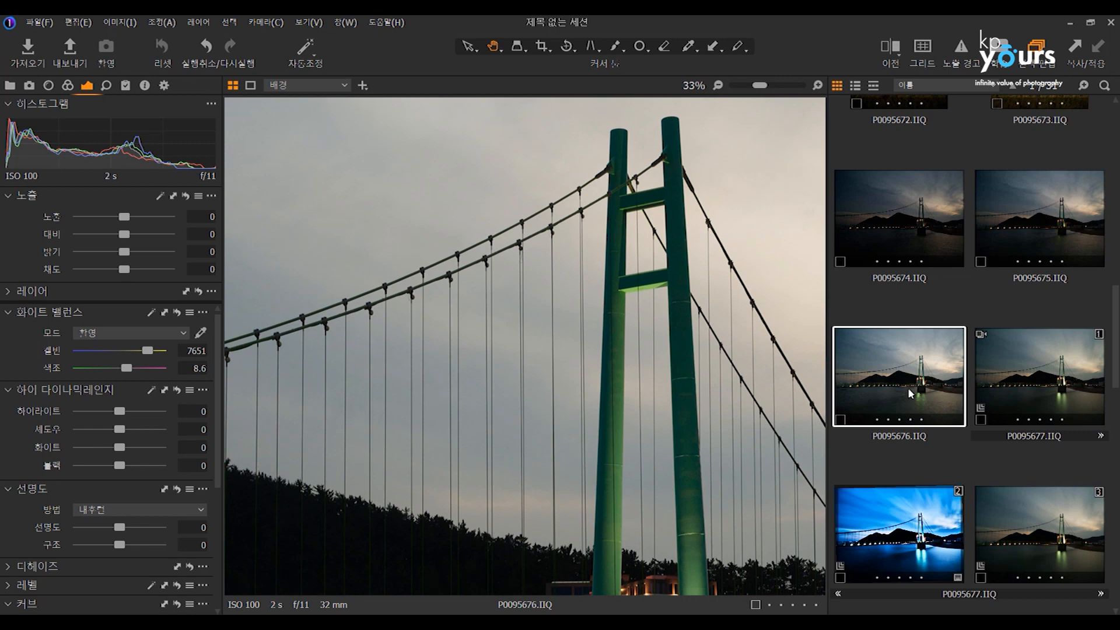
left_click(922, 502)
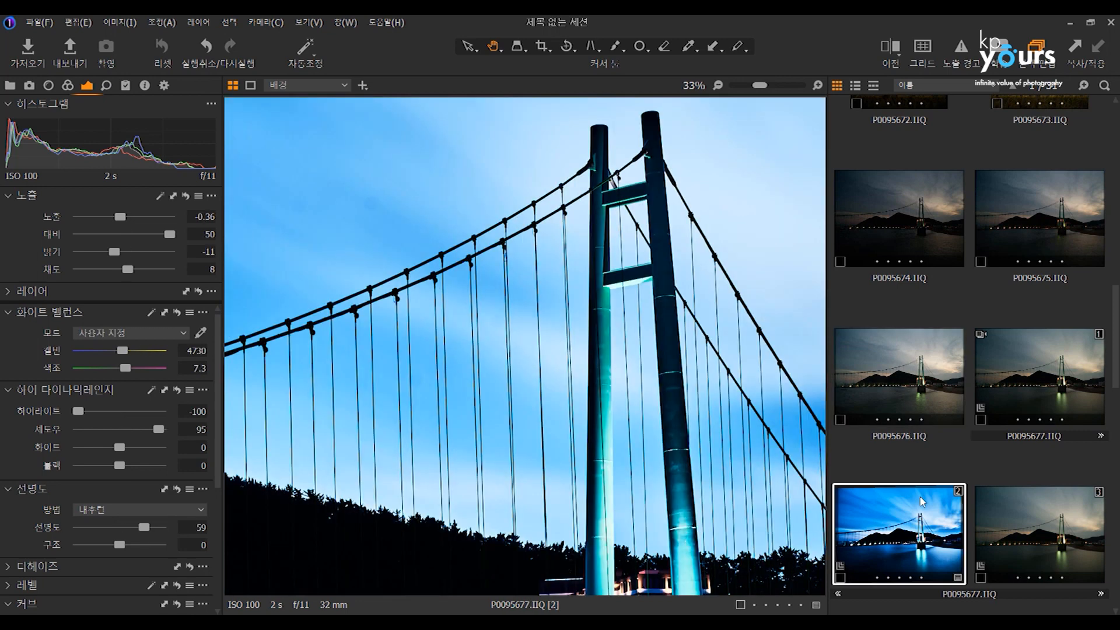
right_click(921, 501)
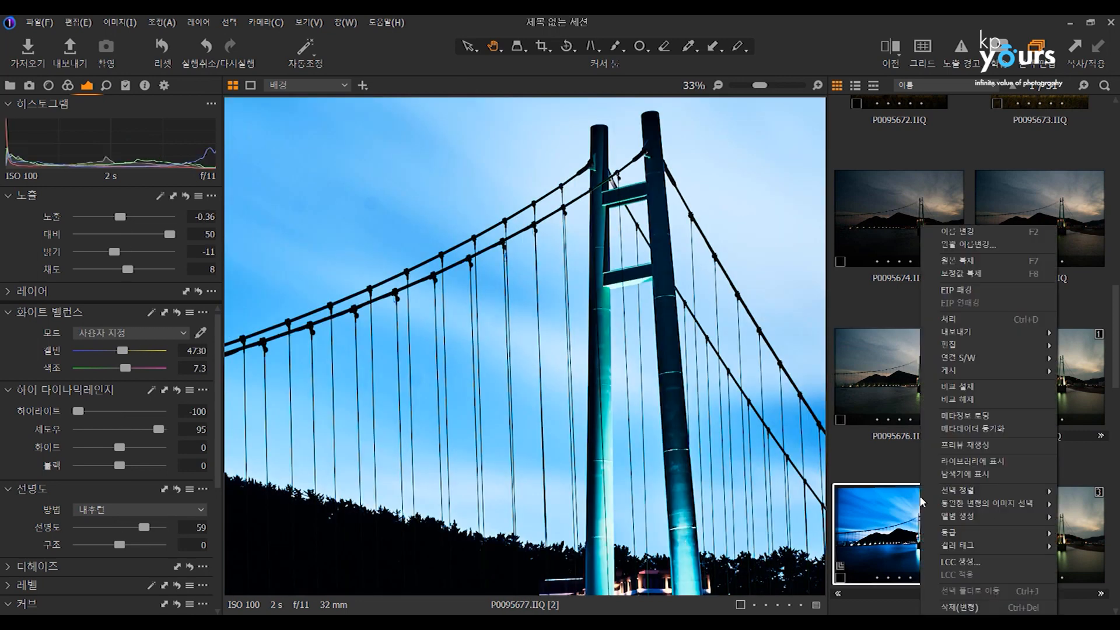
left_click(968, 292)
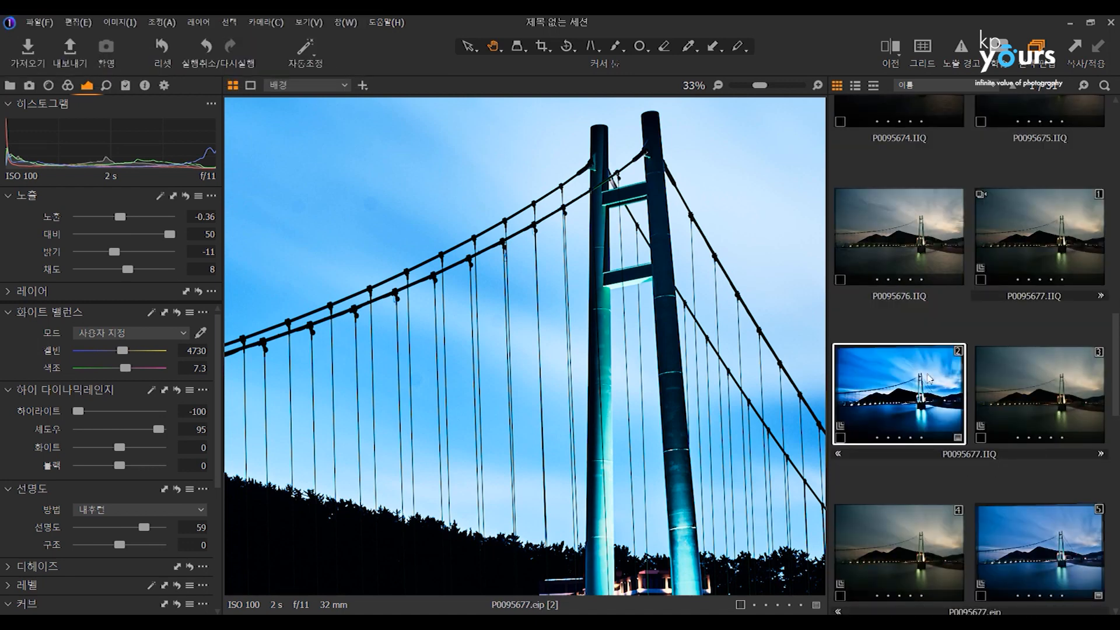
scroll(970, 407, "up", 2)
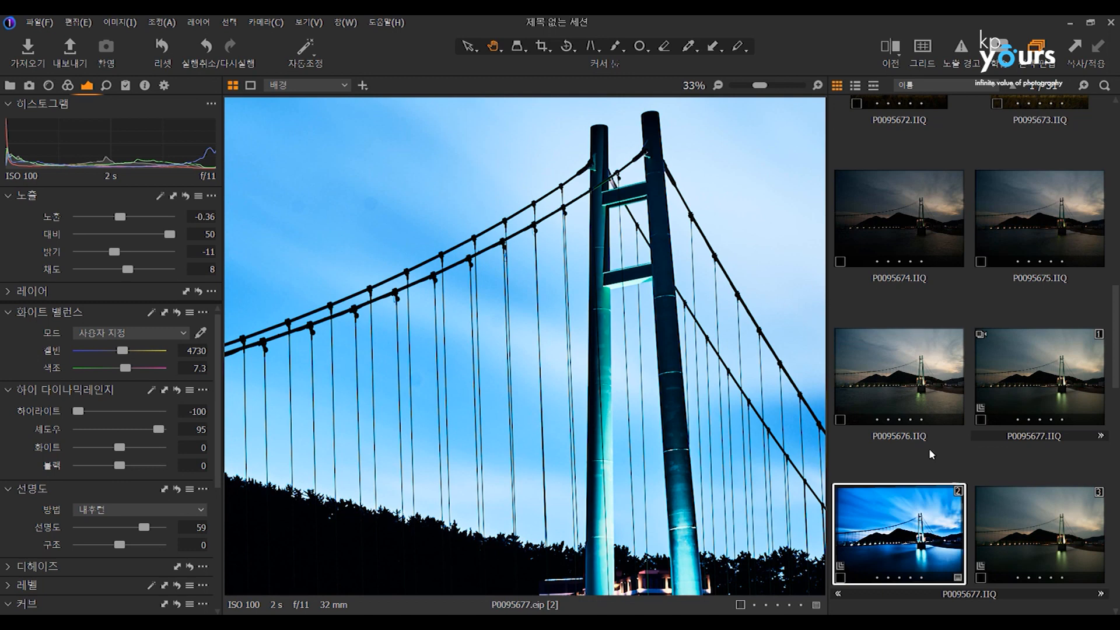
scroll(971, 407, "down", 4)
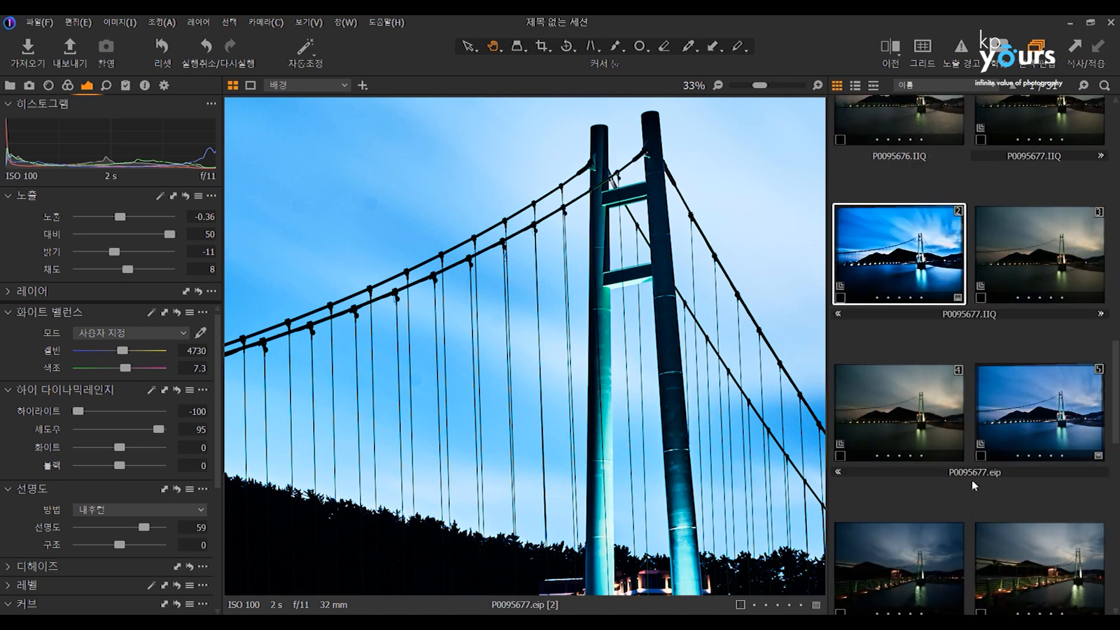
Pack the unadjusted bridge photo P0095674.IIQ as an EIP file.
scroll(988, 477, "up", 5)
left_click(901, 283)
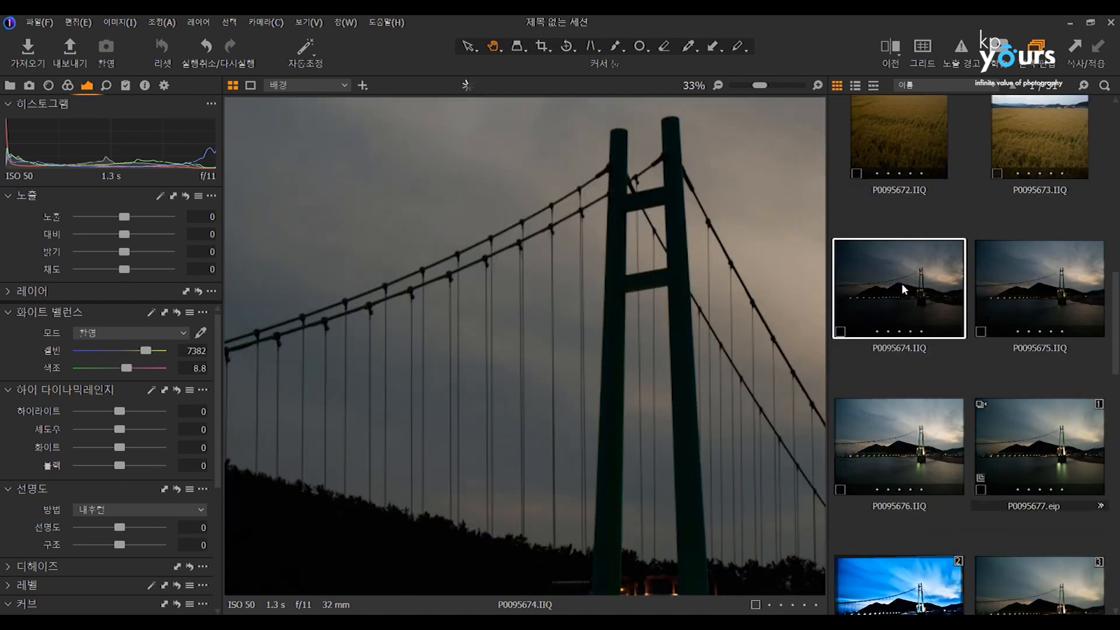
right_click(901, 282)
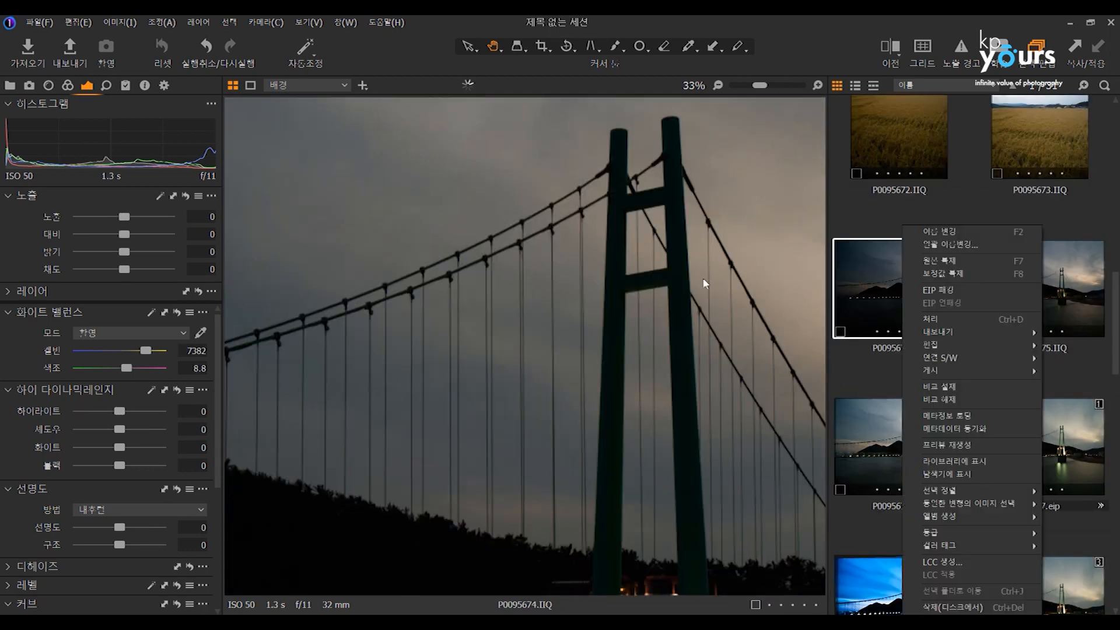
left_click(938, 290)
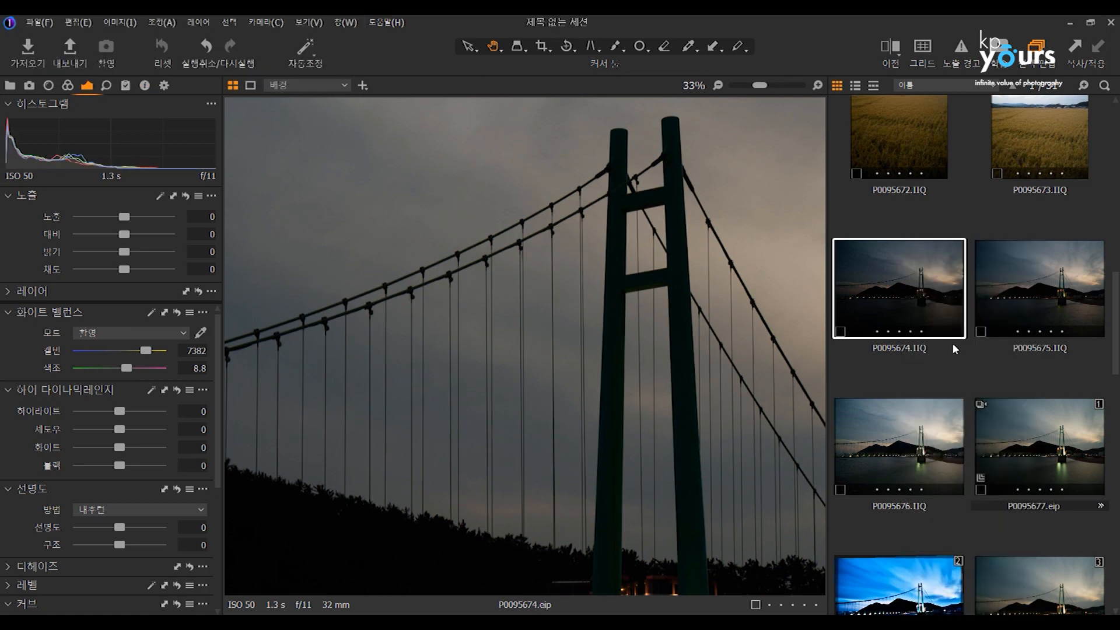
scroll(960, 341, "down", 2)
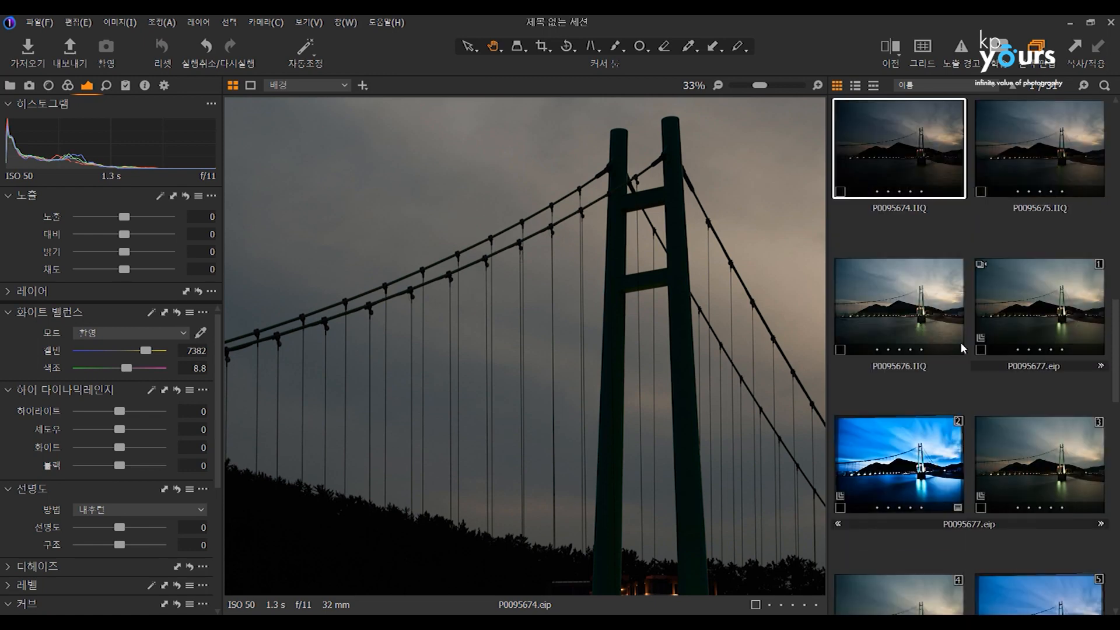
scroll(947, 350, "down", 2)
scroll(947, 338, "up", 2)
scroll(920, 205, "up", 2)
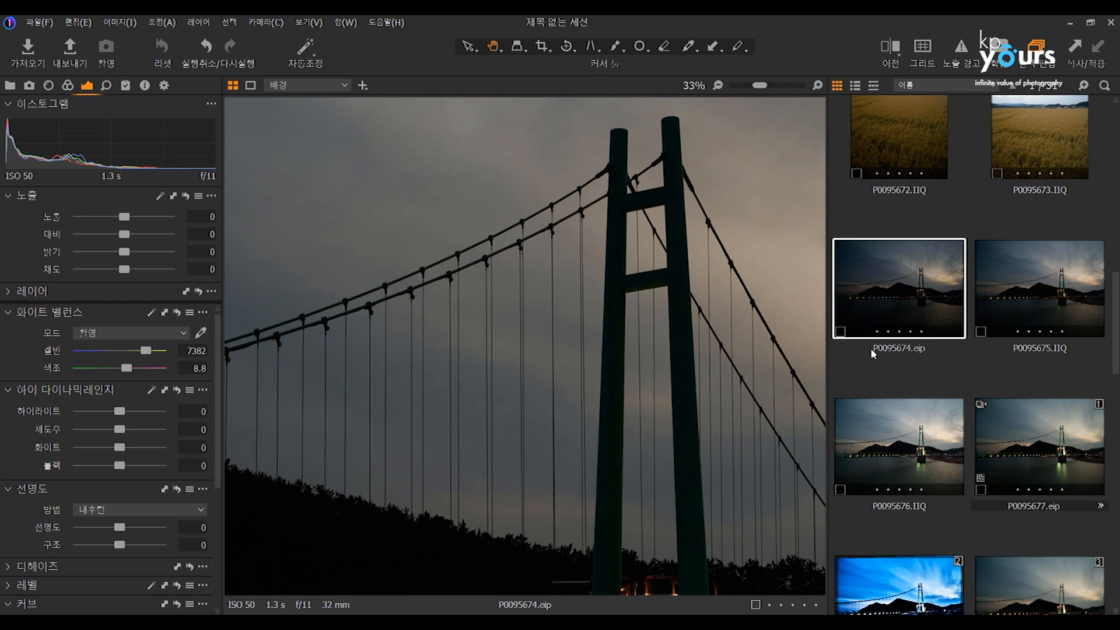
Set the exposure to 1.35, the contrast to 35 and the brightness to 34 on P0095674.eip.
left_click(1048, 306)
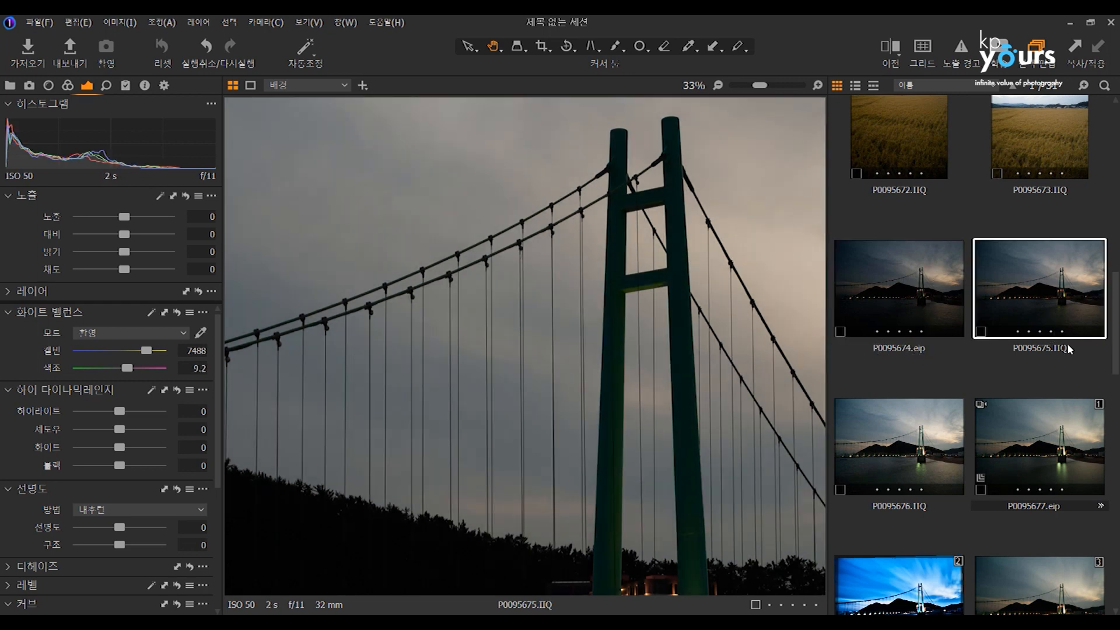
left_click(921, 290)
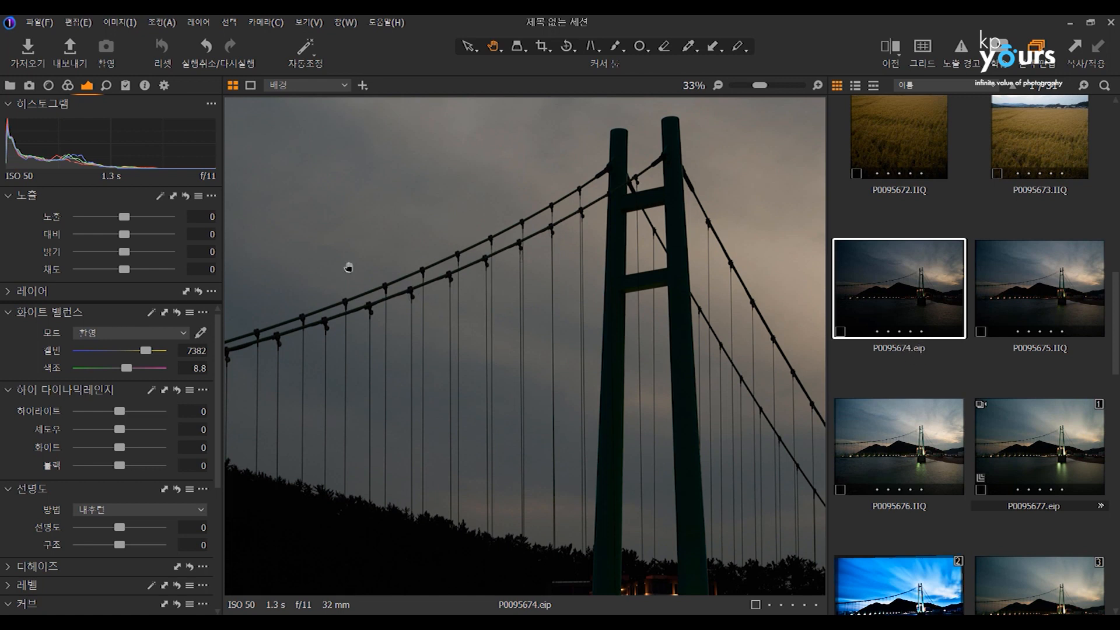
right_click(873, 284)
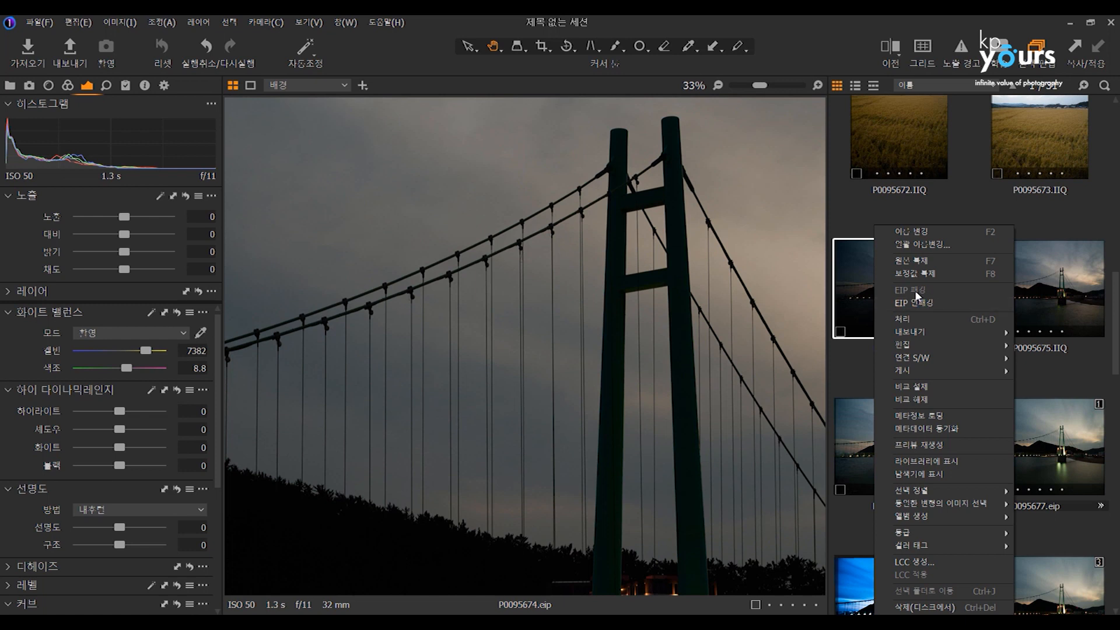
left_click(859, 278)
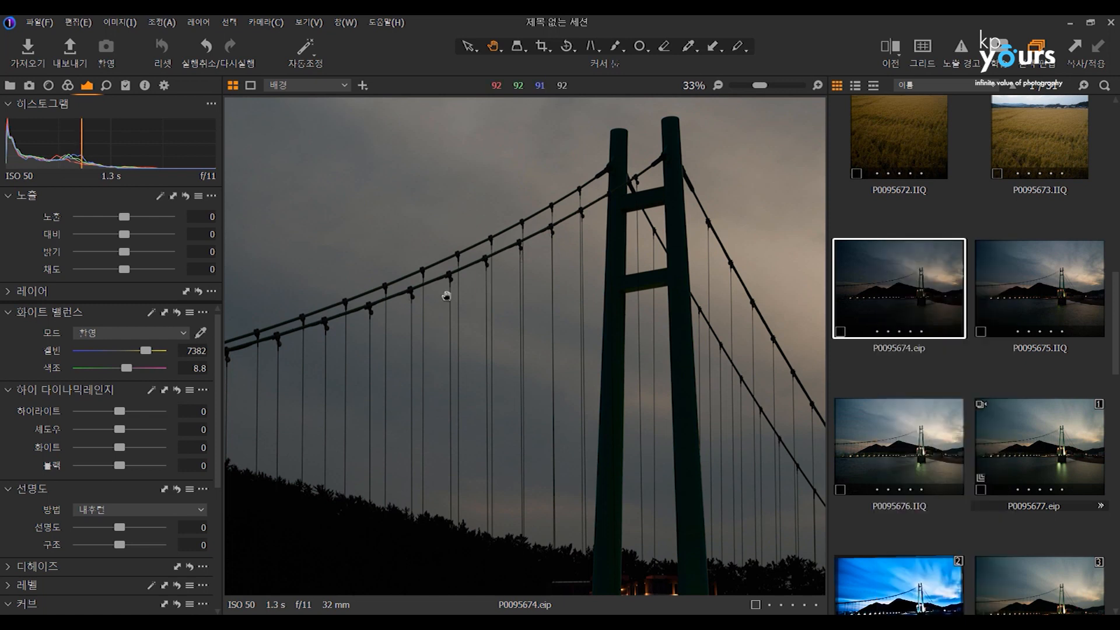
left_click(140, 217)
left_click(155, 234)
left_click(155, 252)
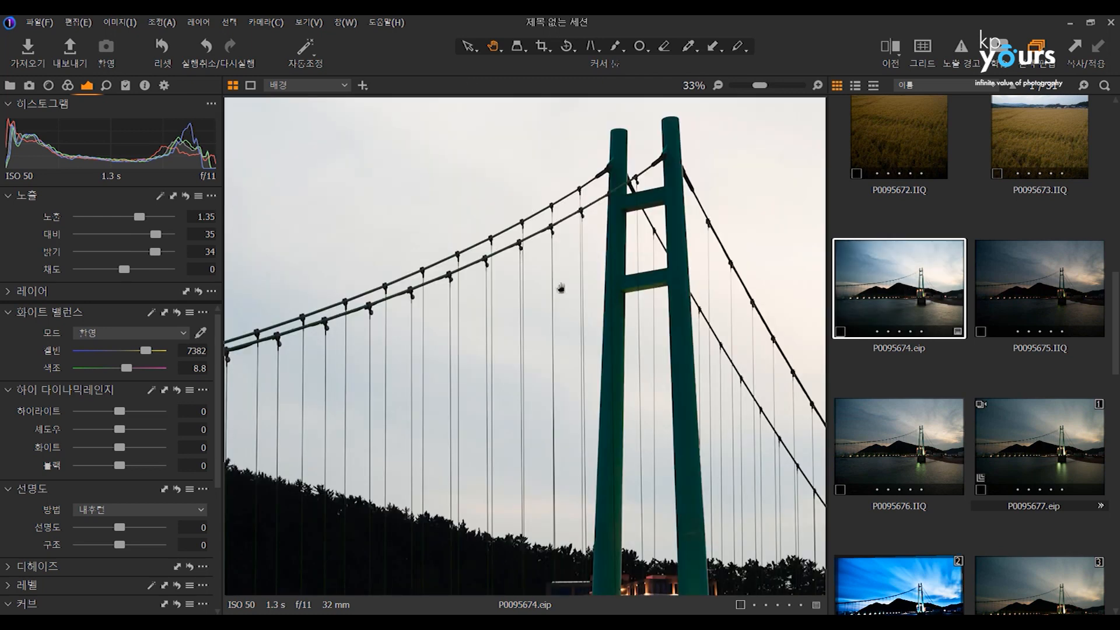
Compare P0095674.eip with P0095676.IIQ at full view, and set the white balance of P0095674.eip to 6740 K with tint -7.
scroll(602, 283, "down", 4)
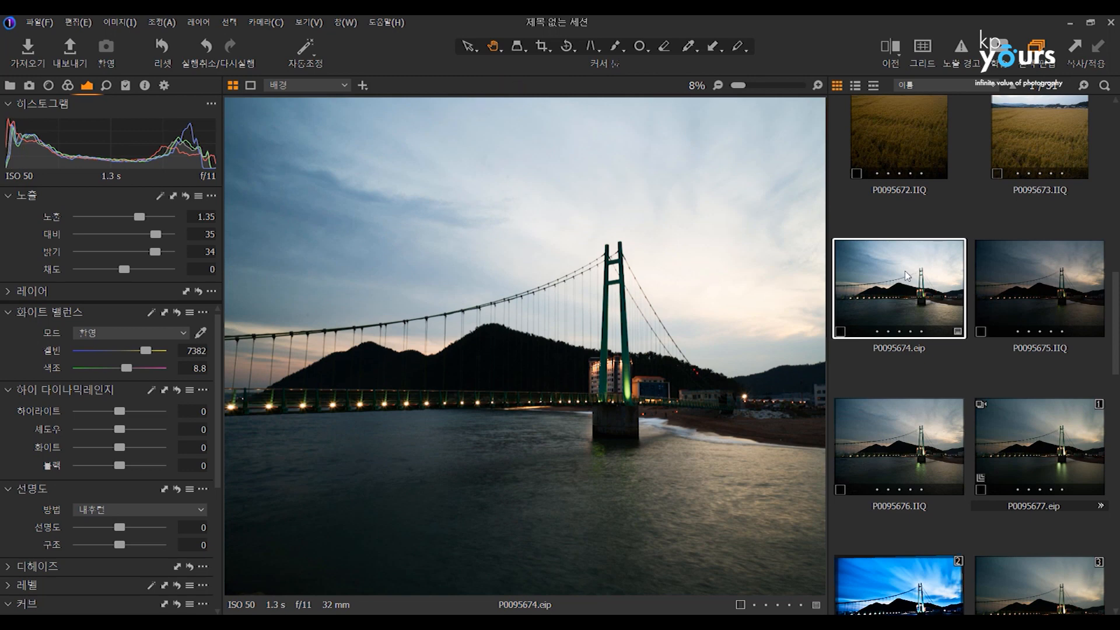
left_click(936, 460)
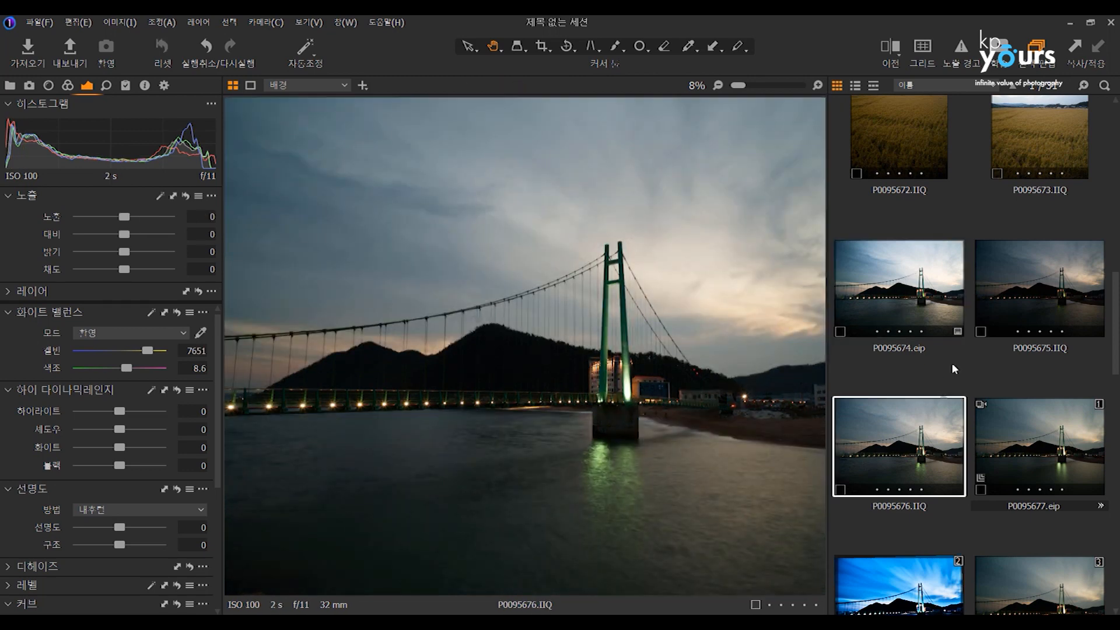
left_click(891, 304)
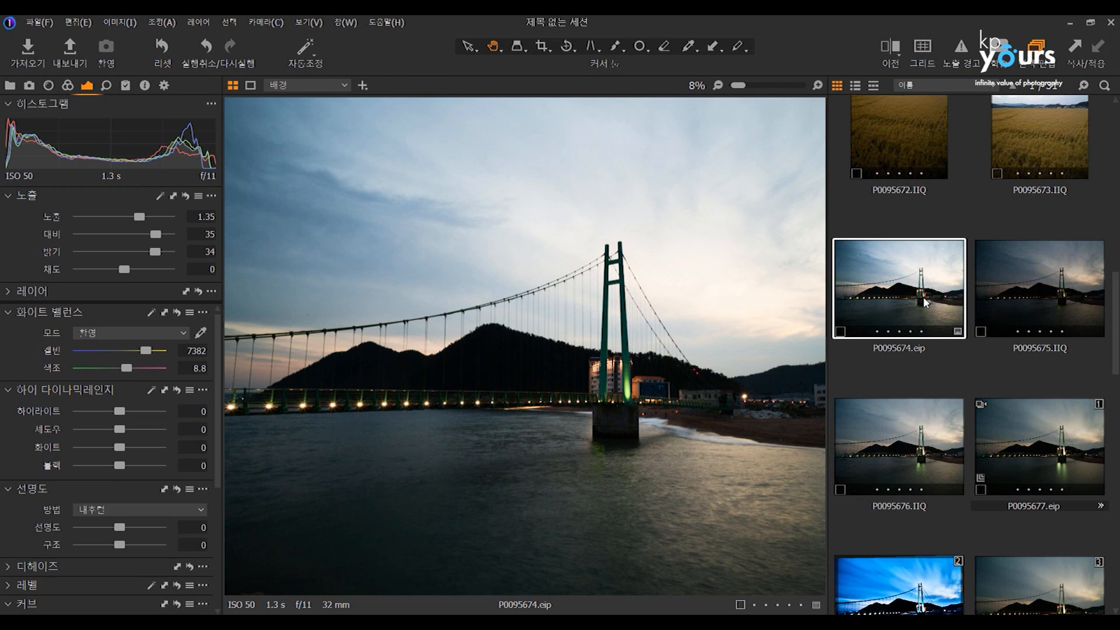
mouse_move(142, 349)
left_mouse_down()
mouse_move(143, 368)
mouse_move(90, 368)
mouse_move(166, 352)
mouse_move(142, 352)
left_mouse_up()
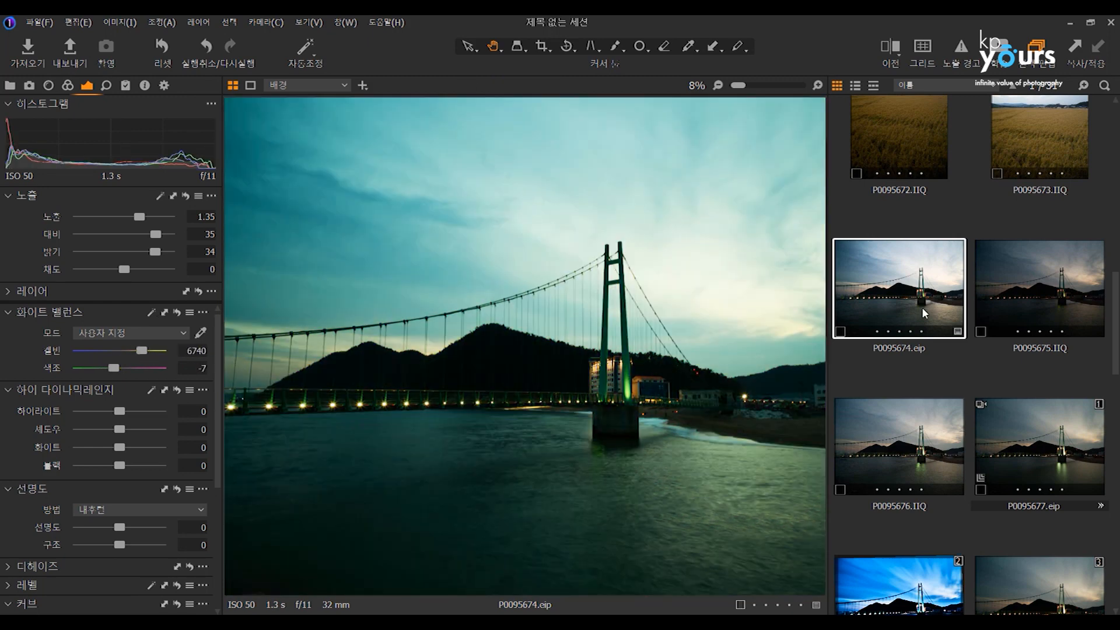
Unpack P0095674.eip back into a regular IIQ file.
right_click(922, 313)
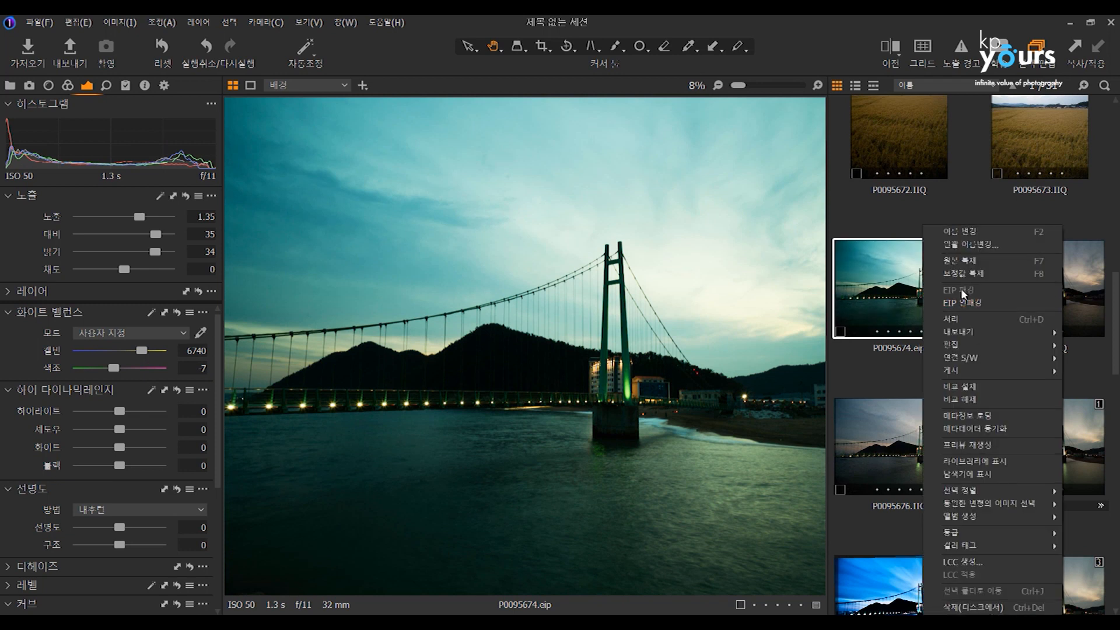
left_click(881, 281)
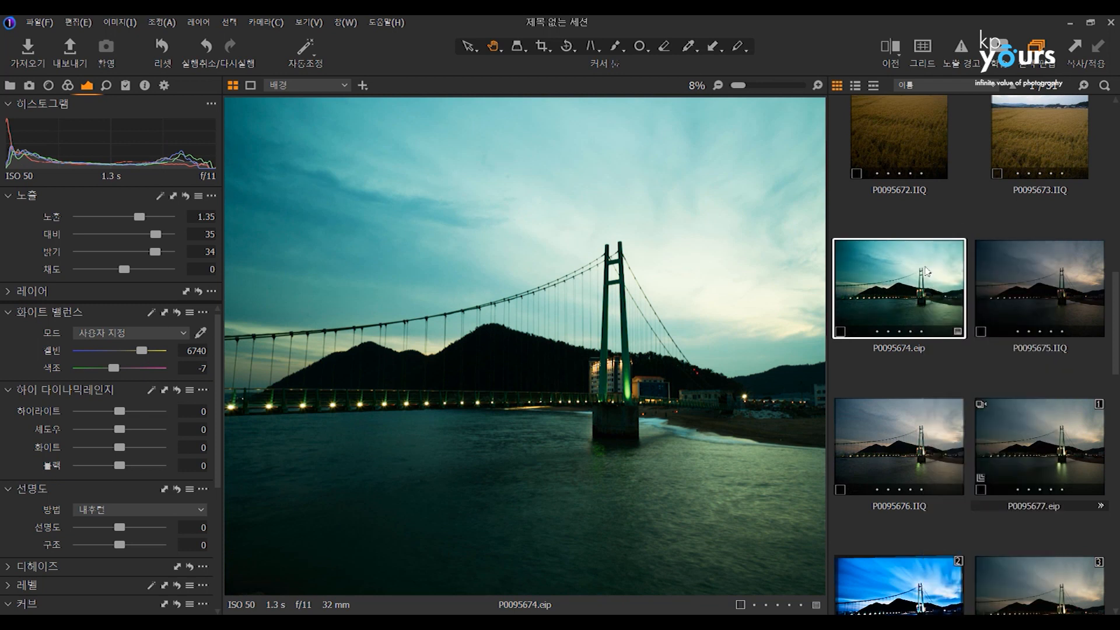
right_click(927, 271)
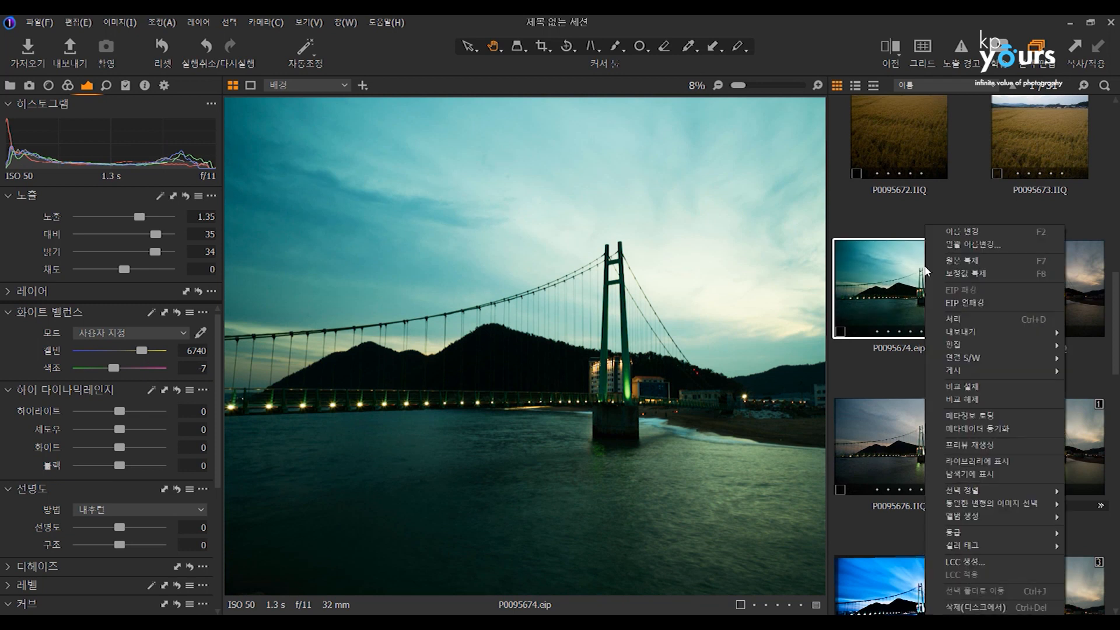
left_click(967, 303)
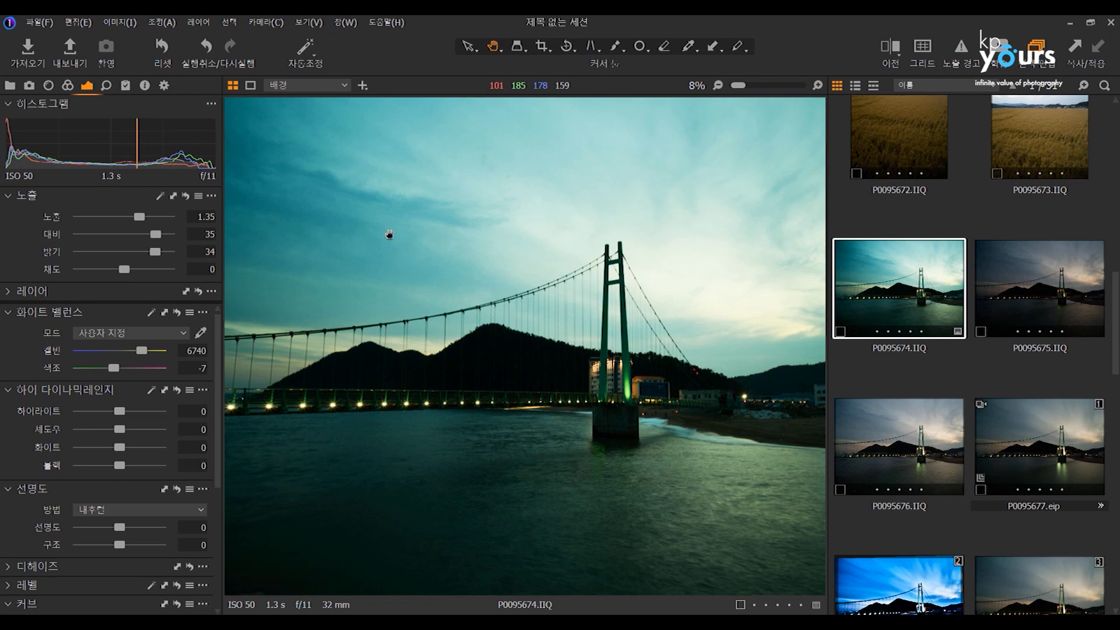
Look for an EIP packing option in the image import settings and among the file commands.
left_click(31, 51)
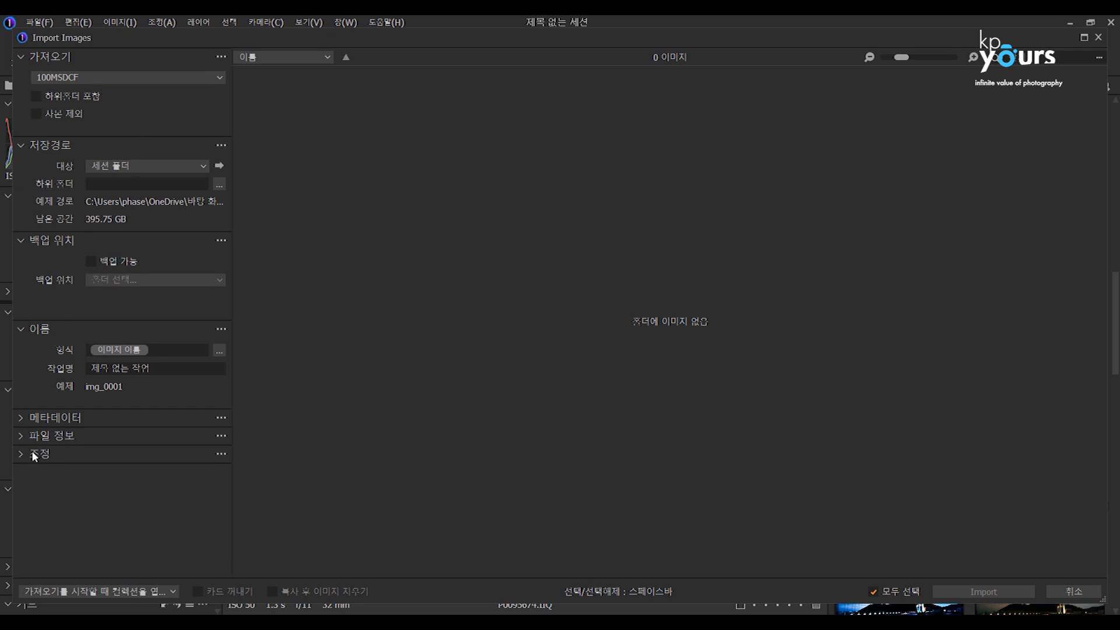
left_click(19, 435)
left_click(19, 418)
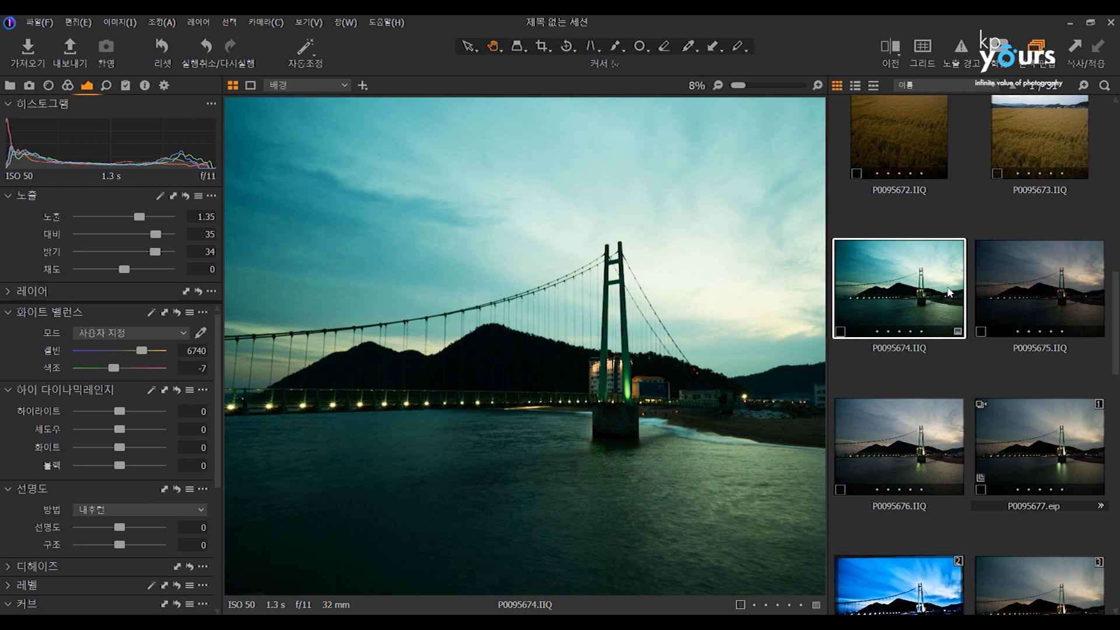
right_click(948, 292)
key("Escape")
left_click(45, 23)
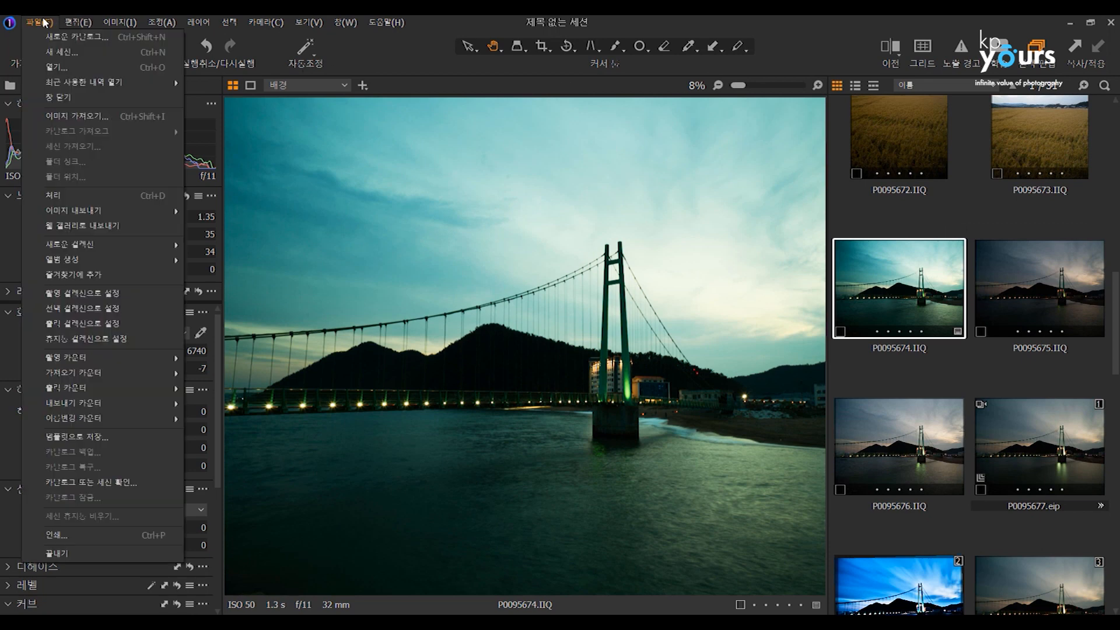
Try enabling EIP packing on import and on capture in the image preferences, and switch both options off again.
left_click(88, 29)
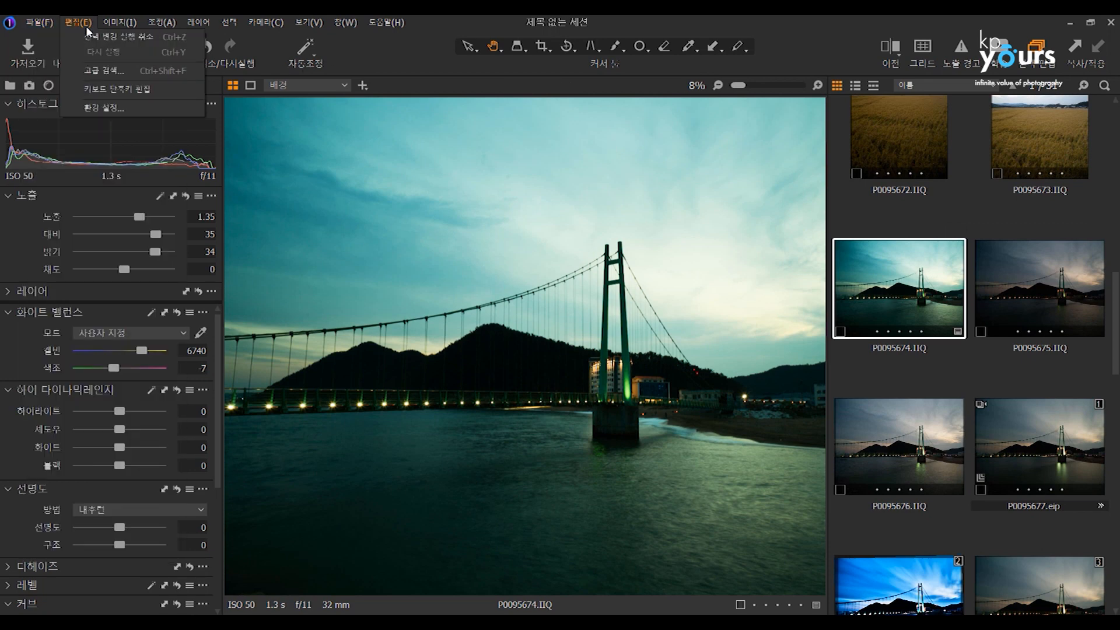
left_click(107, 109)
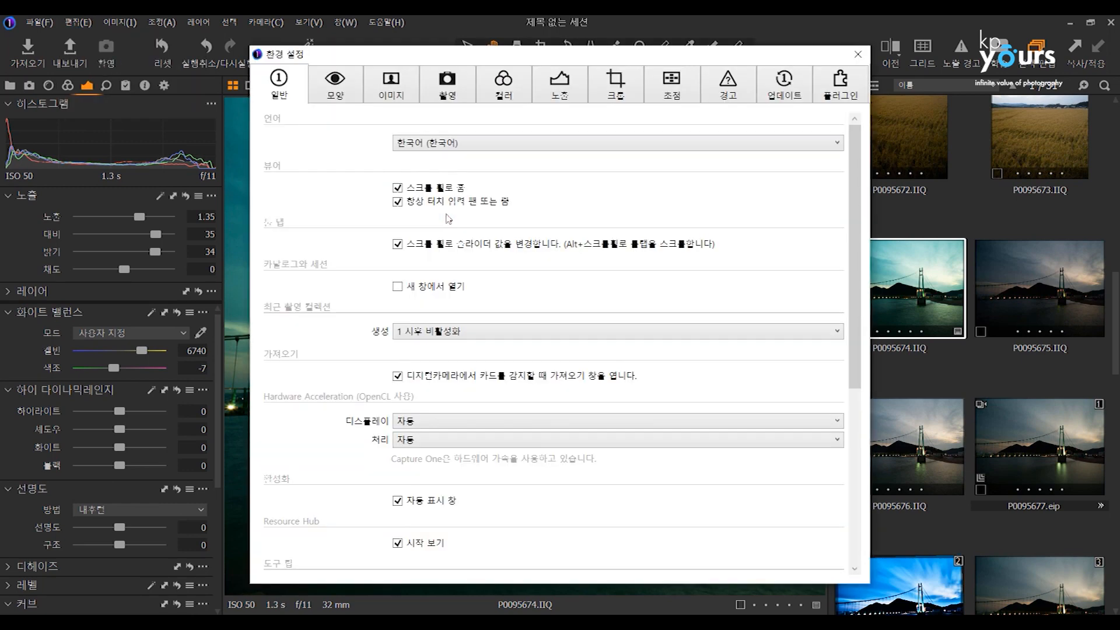
left_click(335, 89)
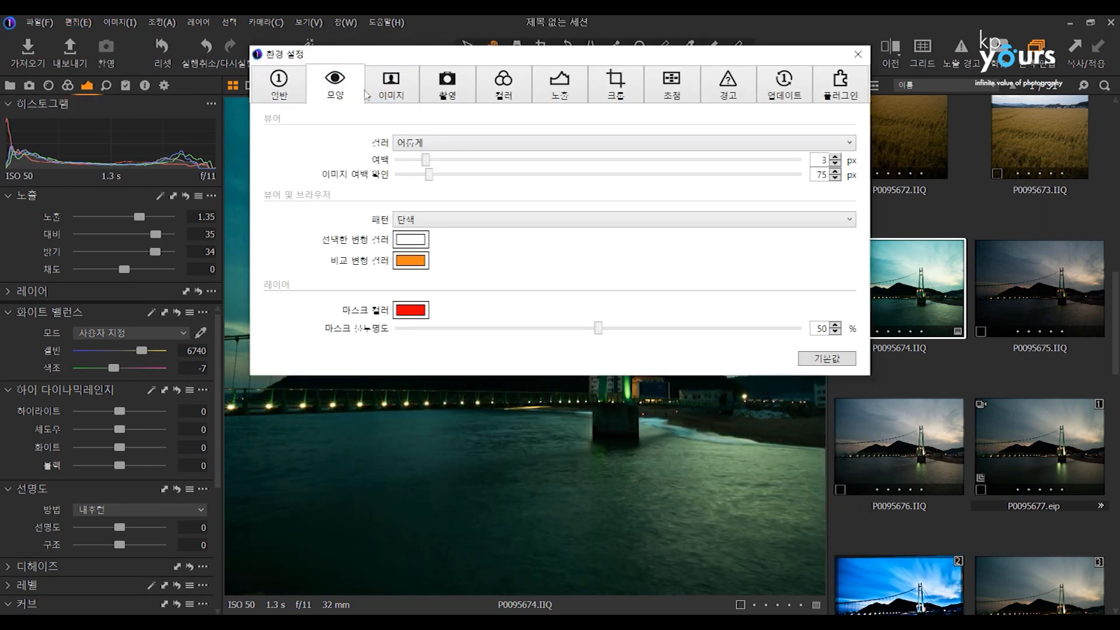
left_click(394, 97)
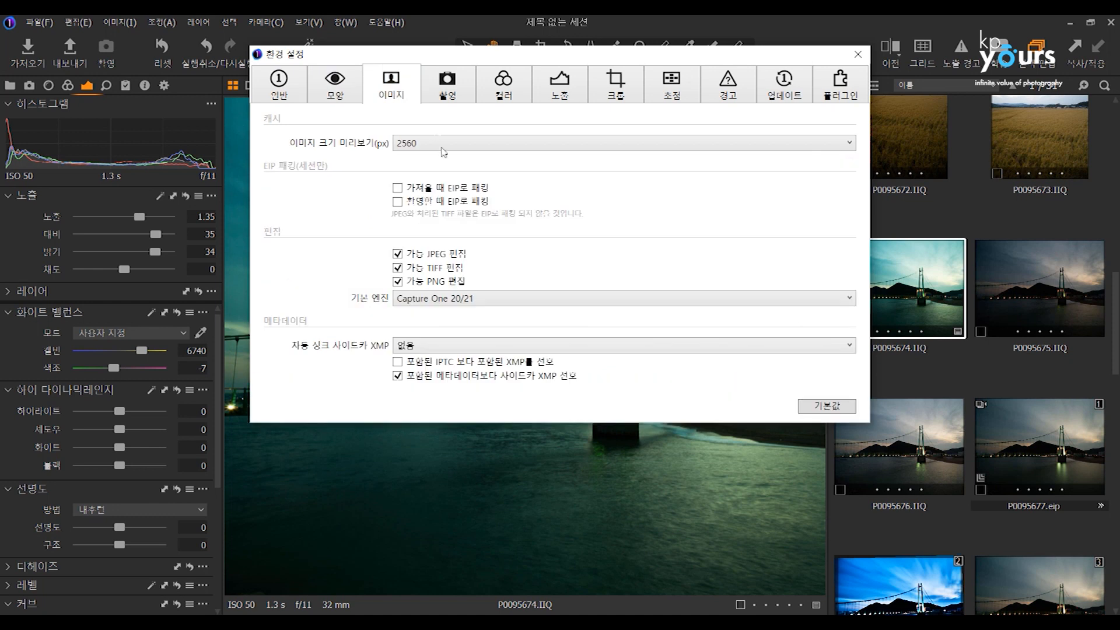
left_click(398, 189)
left_click(397, 202)
left_click(398, 189)
left_click(398, 202)
left_click(857, 53)
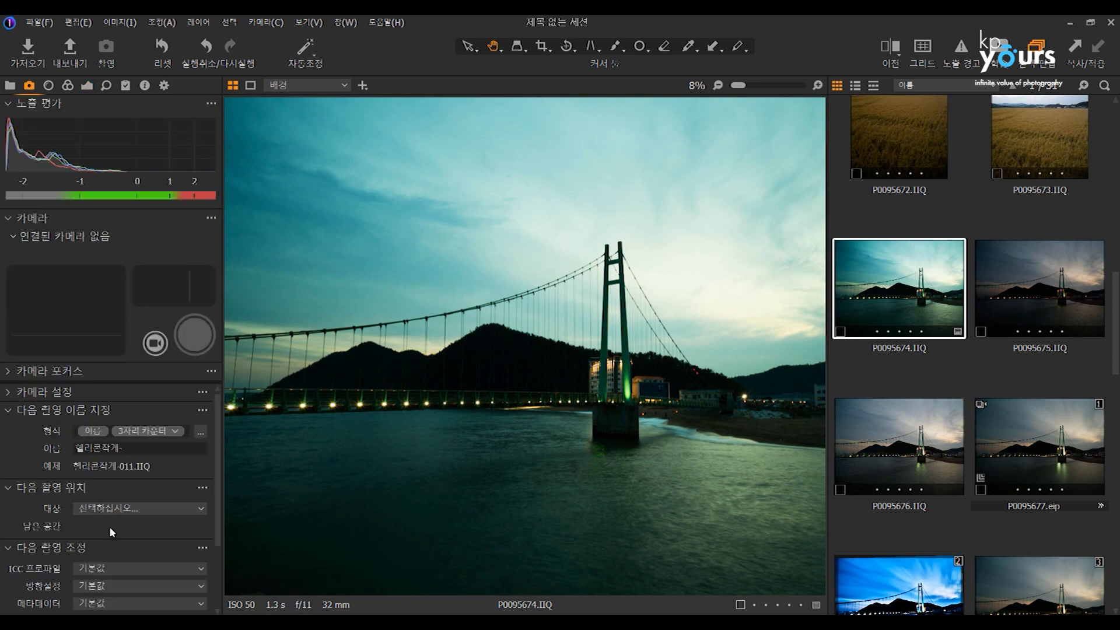
Examine the next capture adjustment settings for tethered shooting and display variant 2 of P0095677.eip.
scroll(221, 541, "down", 2)
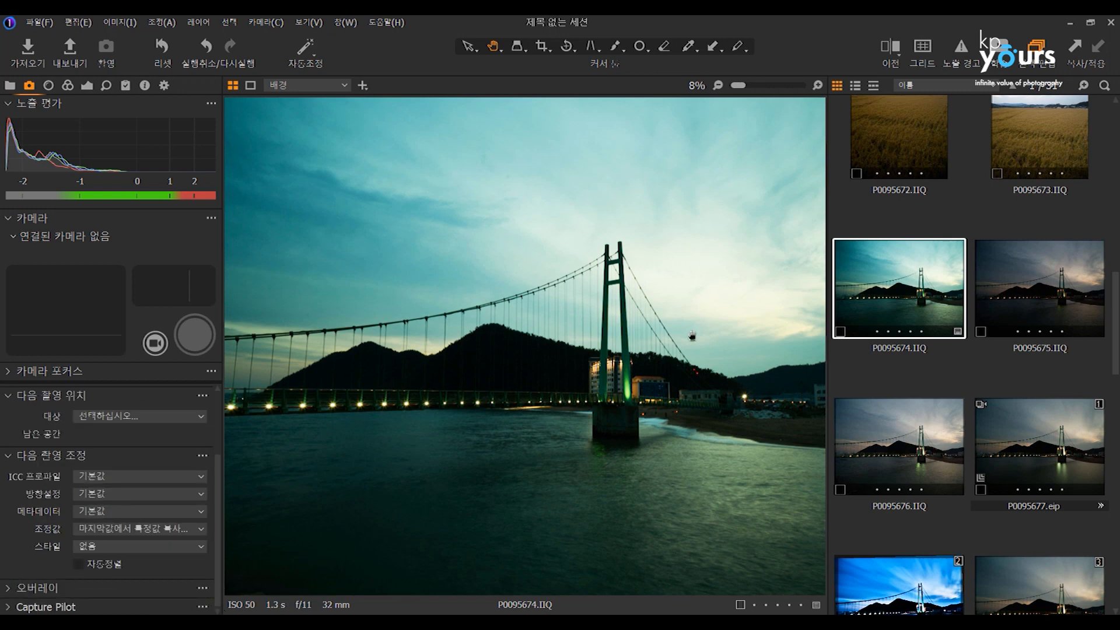
left_click(899, 586)
left_click(127, 529)
left_click(126, 527)
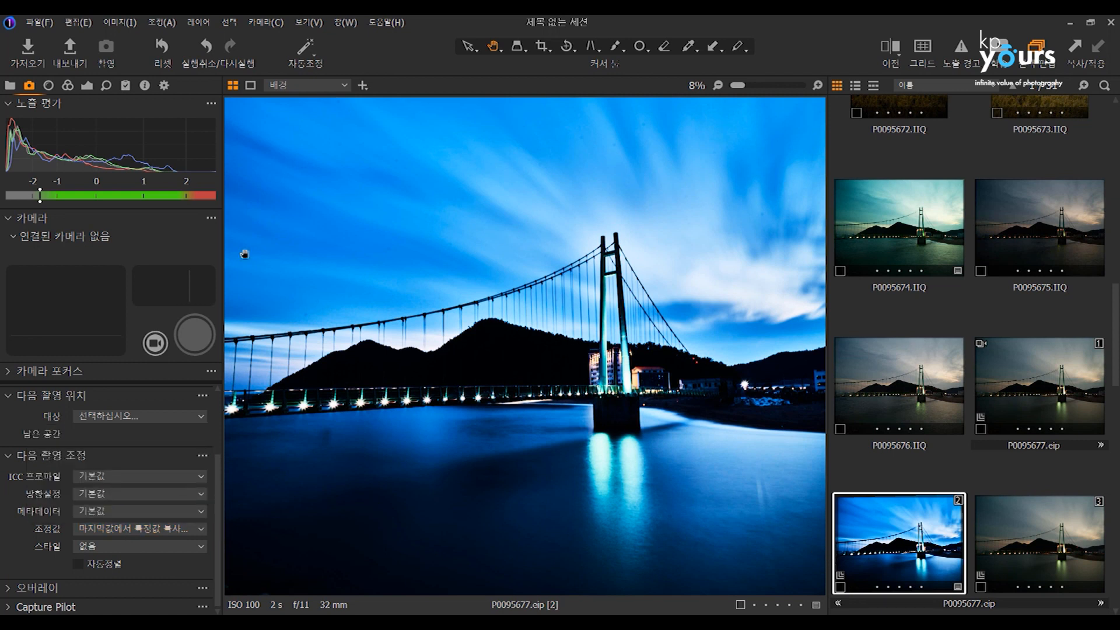
Pack P0095674.IIQ into an EIP file and display the packed photo with its exposure adjustments.
left_click(87, 86)
mouse_move(130, 351)
left_mouse_down()
mouse_move(120, 345)
mouse_move(138, 368)
left_mouse_up()
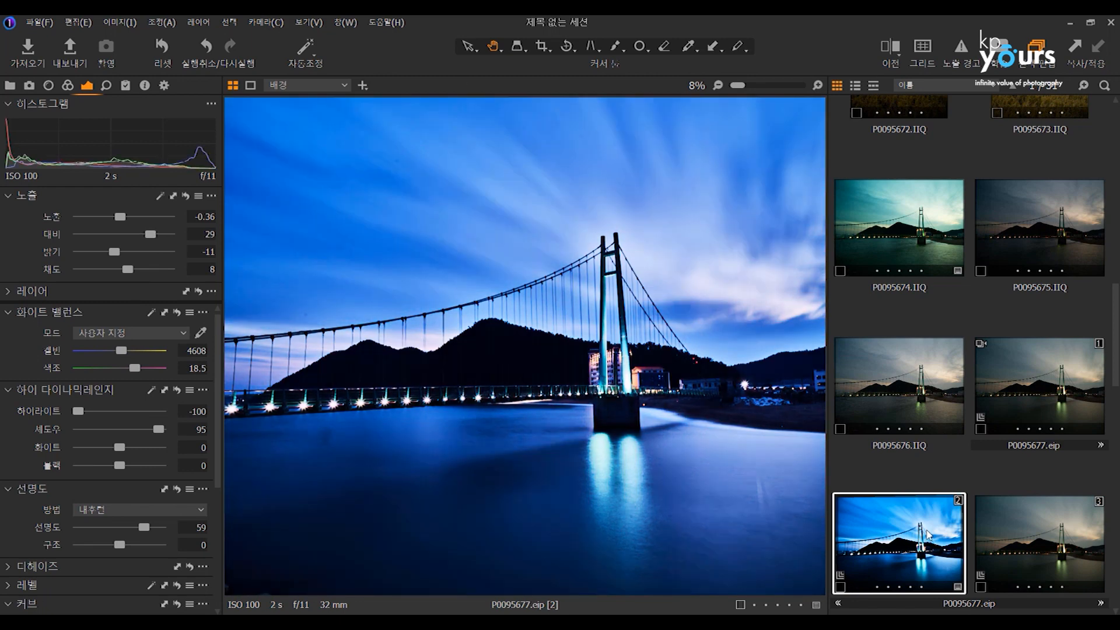
left_click(901, 233, "ctrl")
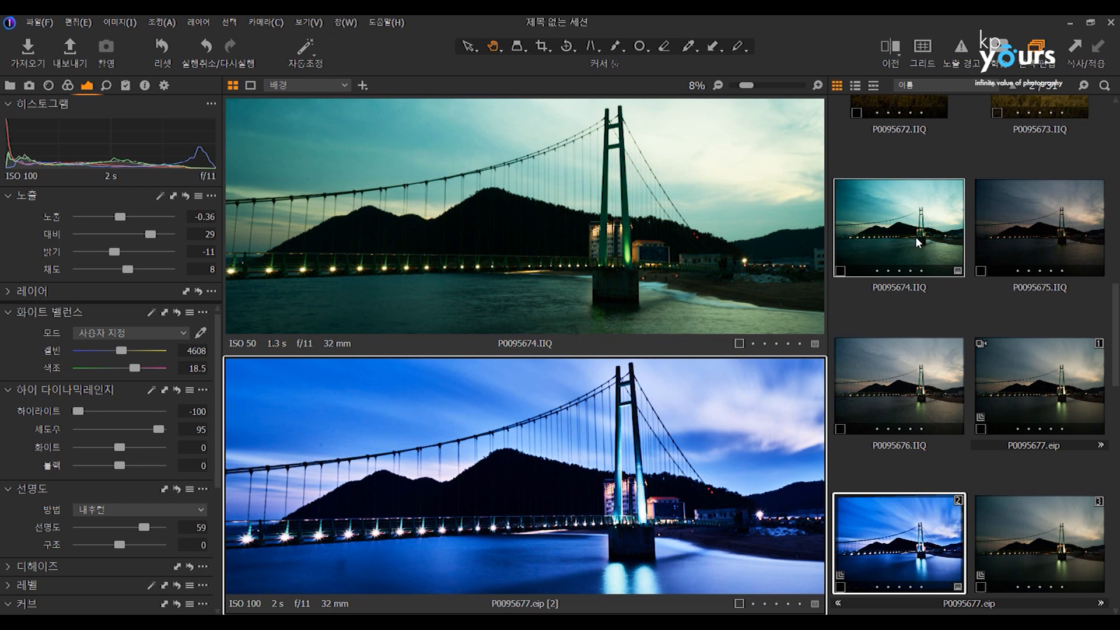
right_click(911, 251)
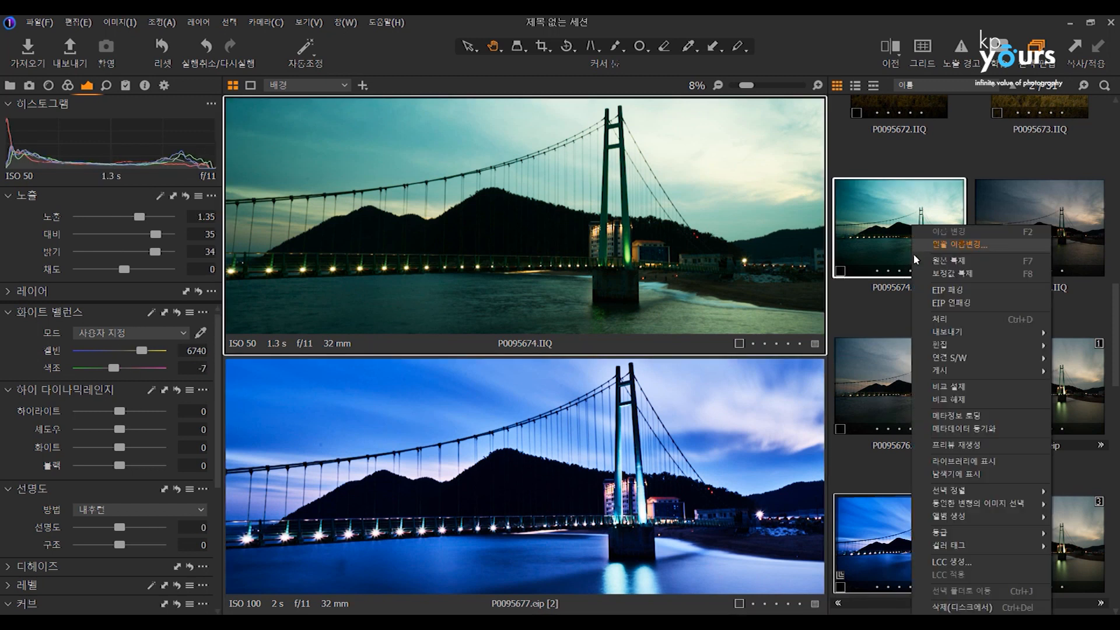
left_click(930, 279)
left_click(651, 351)
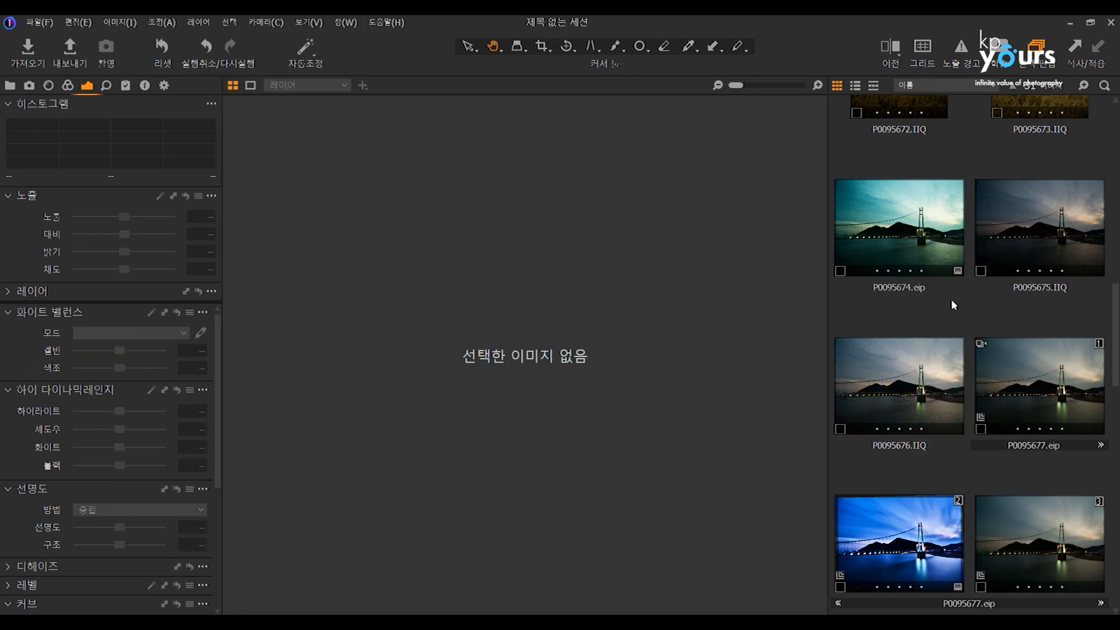
left_click(915, 240)
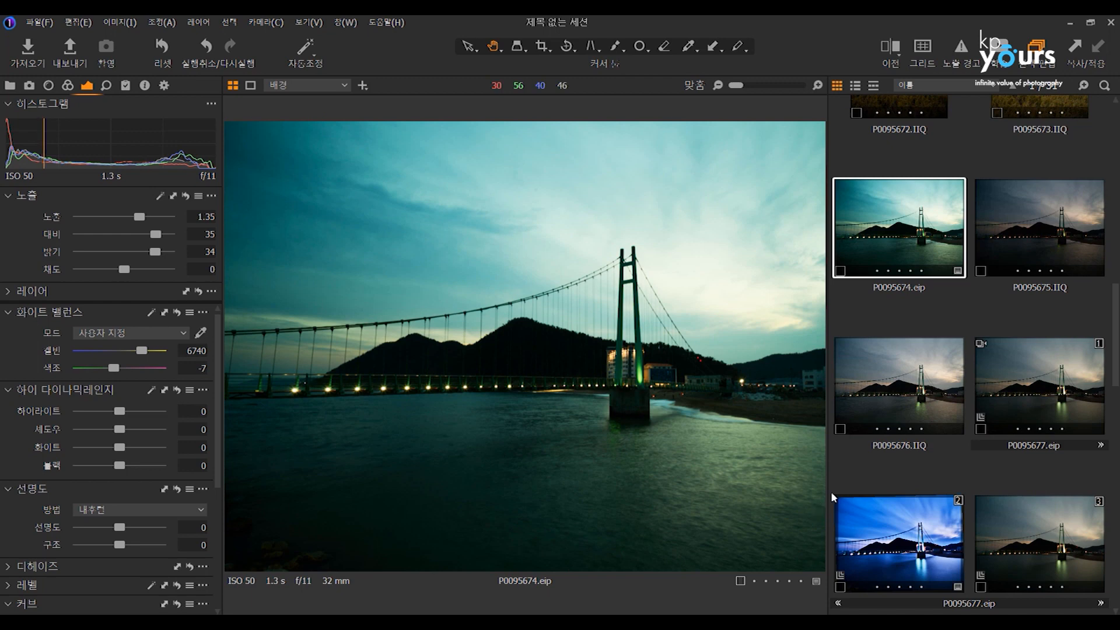
Display variant 5 of P0095677.eip and examine the building behind the bridge tower at 50% zoom.
left_click(960, 293)
scroll(961, 301, "up", 5)
scroll(961, 300, "up", 3)
scroll(963, 303, "down", 10)
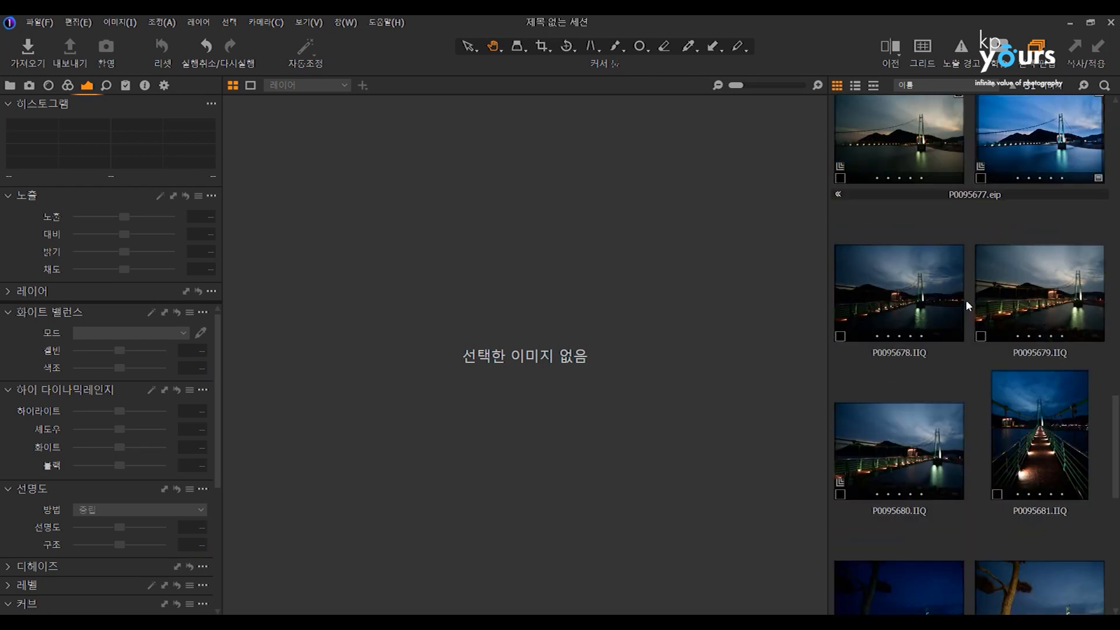
scroll(965, 299, "up", 3)
left_click(1030, 247)
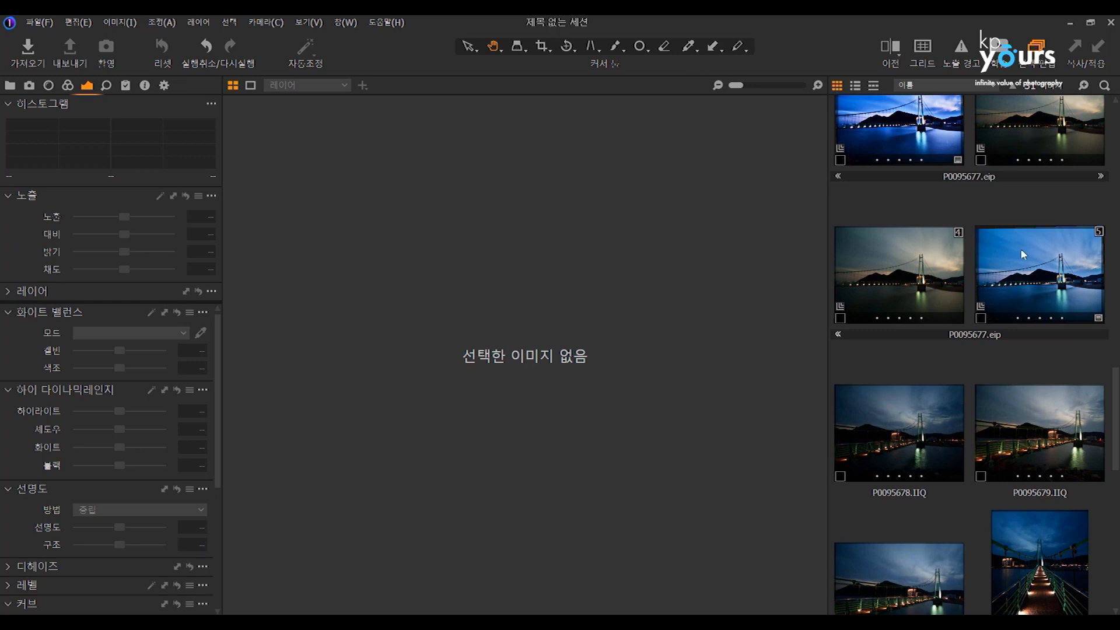
left_click(10, 85)
left_click_drag(215, 236, 222, 202)
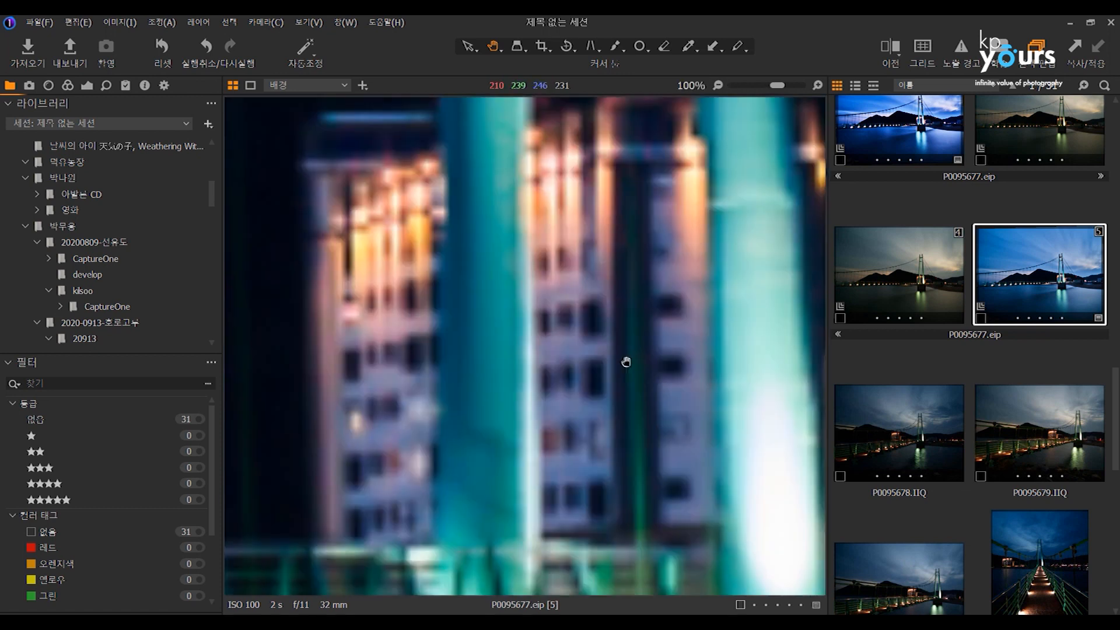
double_click(621, 360)
scroll(630, 313, "down", 2)
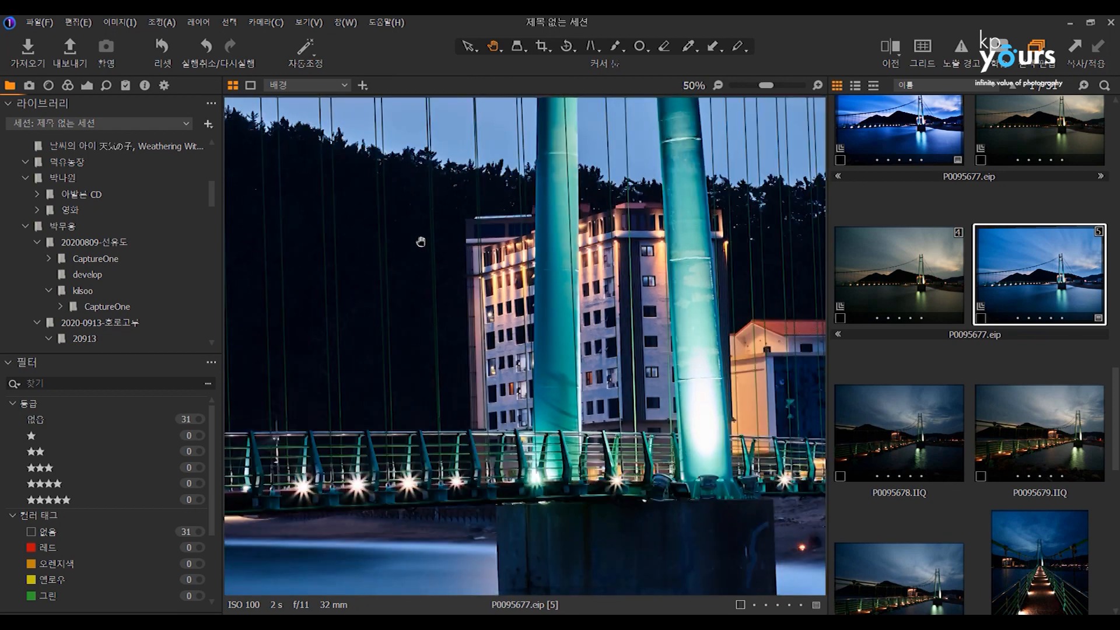
Set the ICC profile of variant 5 to Canon EOS R Generic in the base characteristics.
left_click(69, 87)
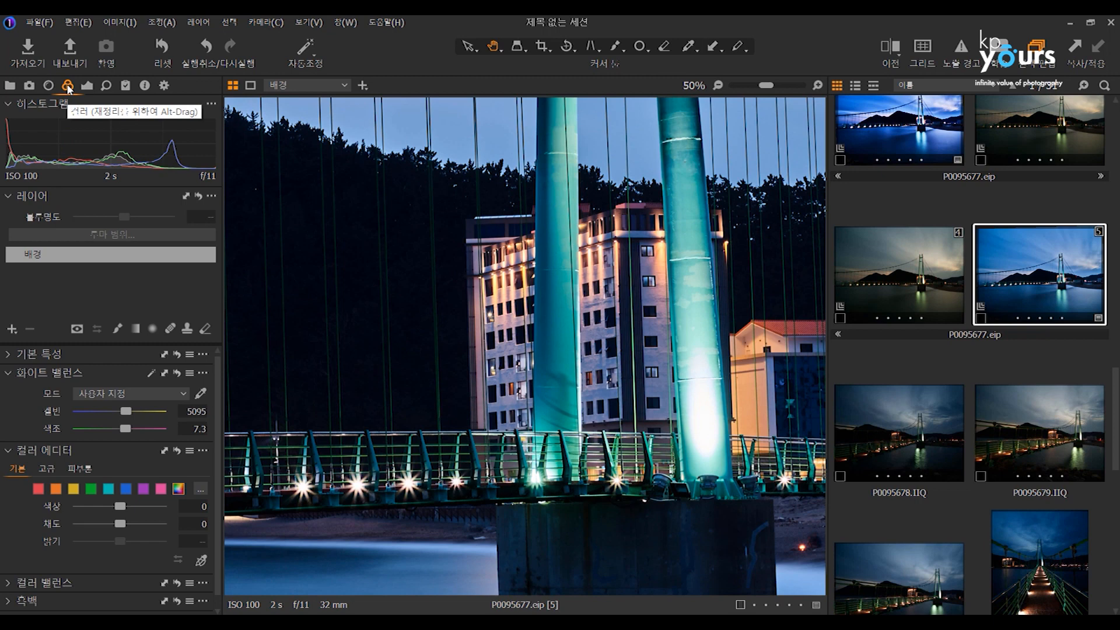
left_click(9, 355)
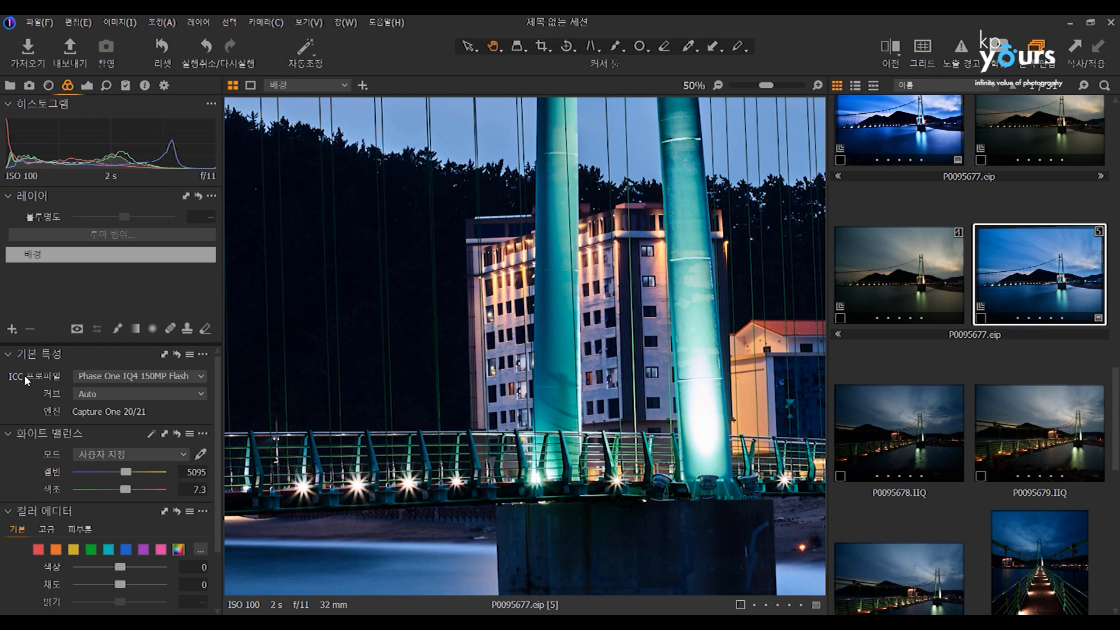
left_click(114, 374)
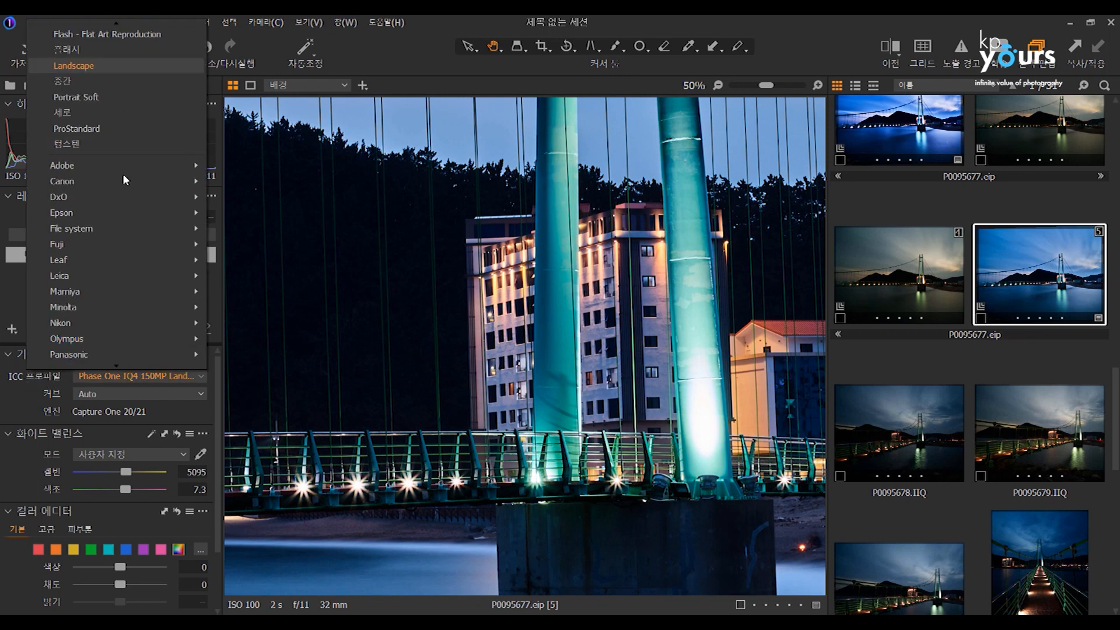
mouse_move(175, 166)
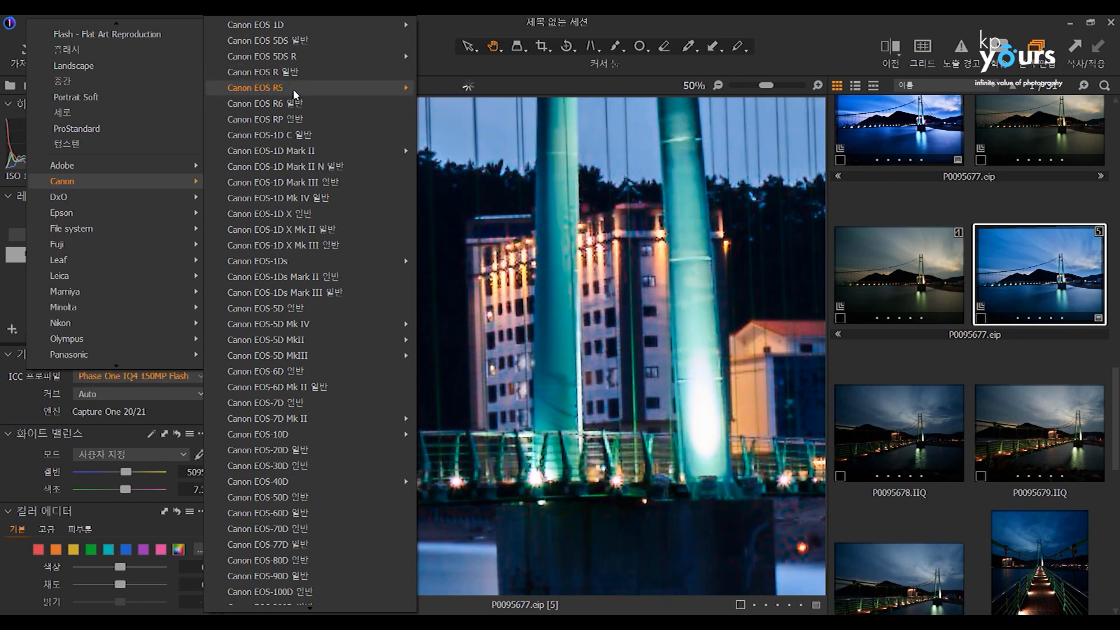
mouse_move(324, 93)
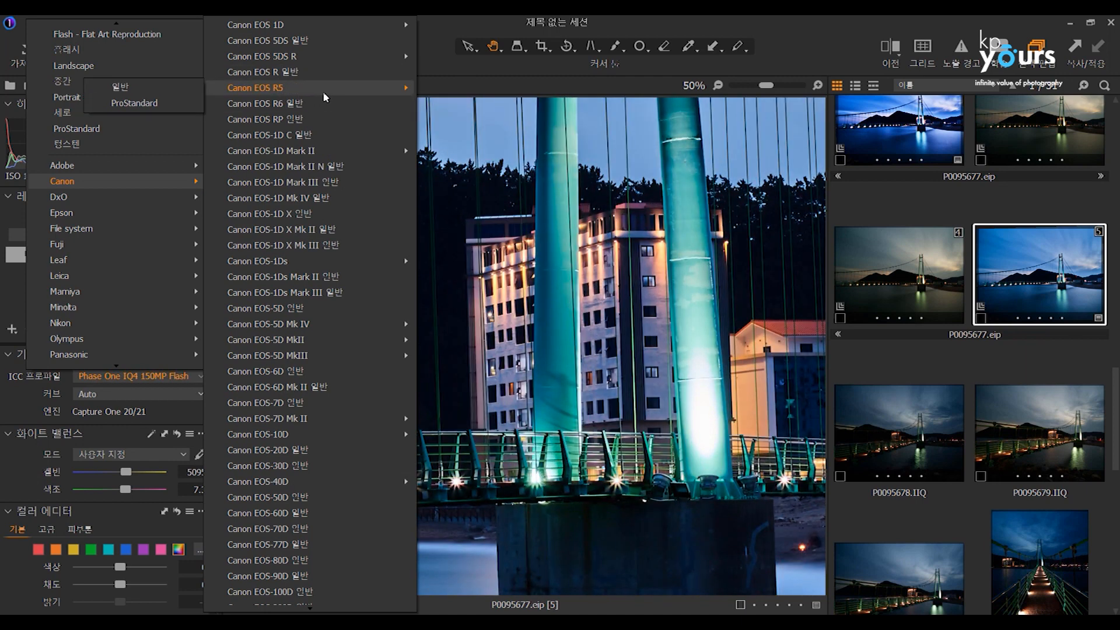
left_click(358, 73)
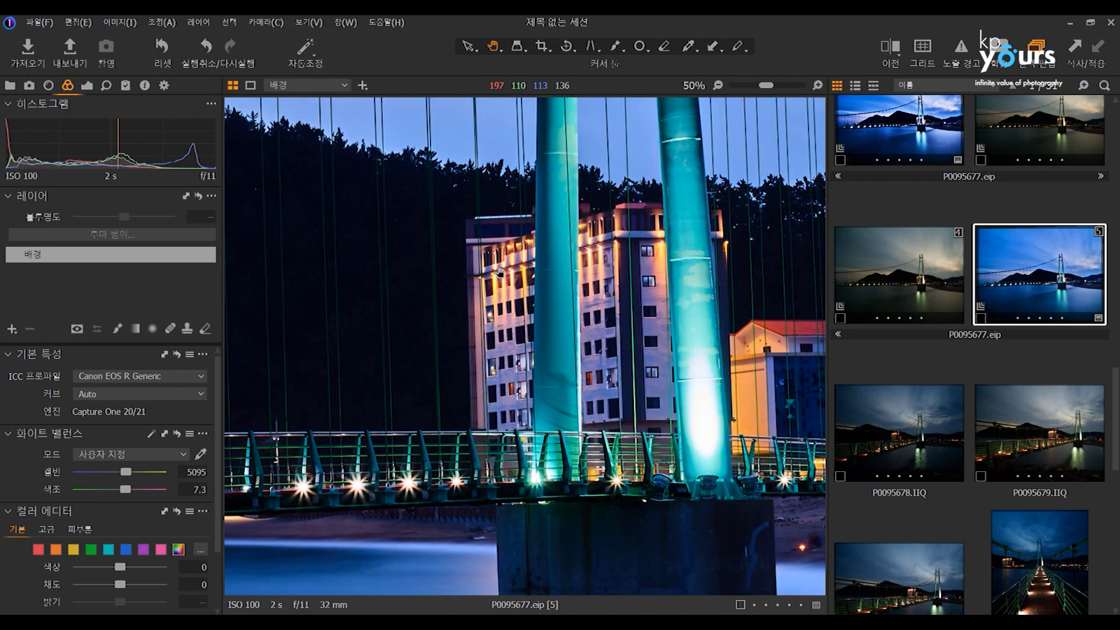
Preview the Fujifilm GFX 100 Generic ICC profile on the photo without applying it.
left_click(181, 377)
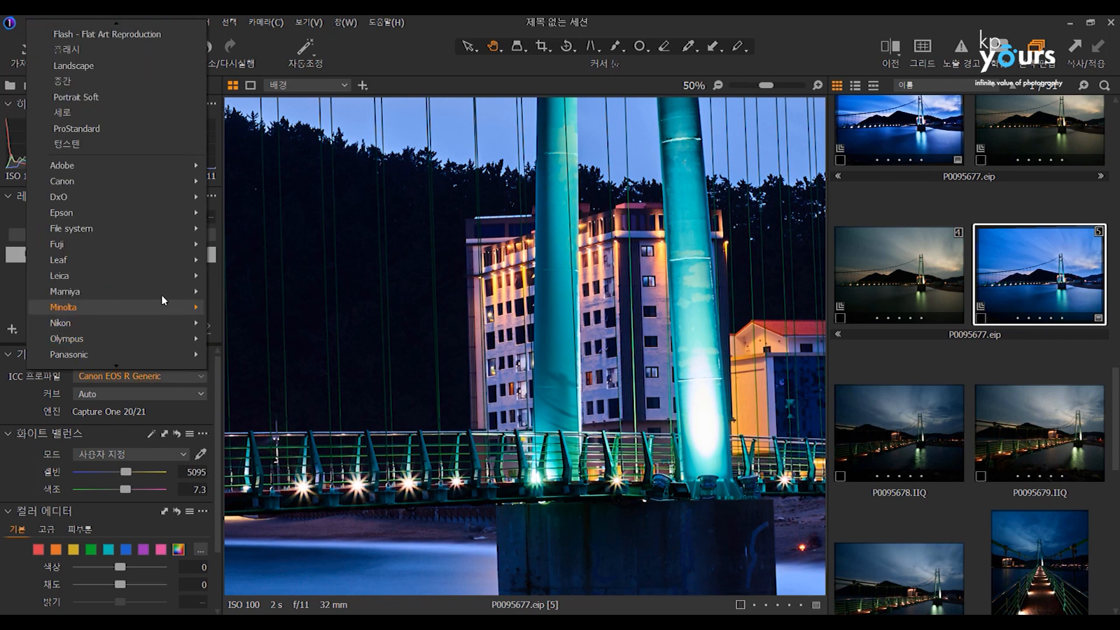
mouse_move(147, 242)
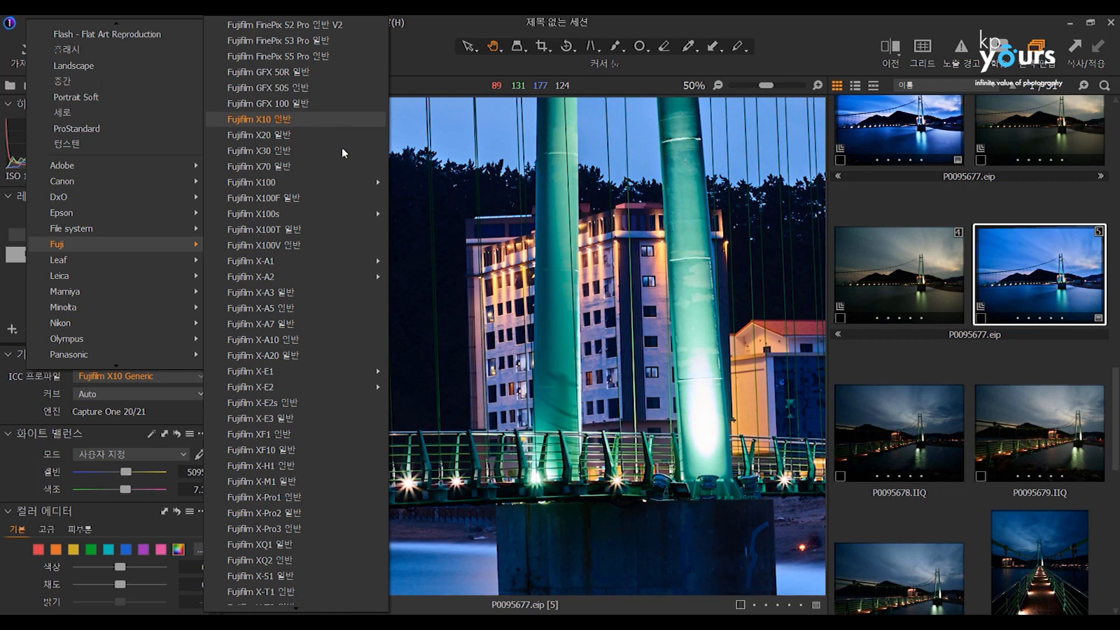
left_click(509, 247)
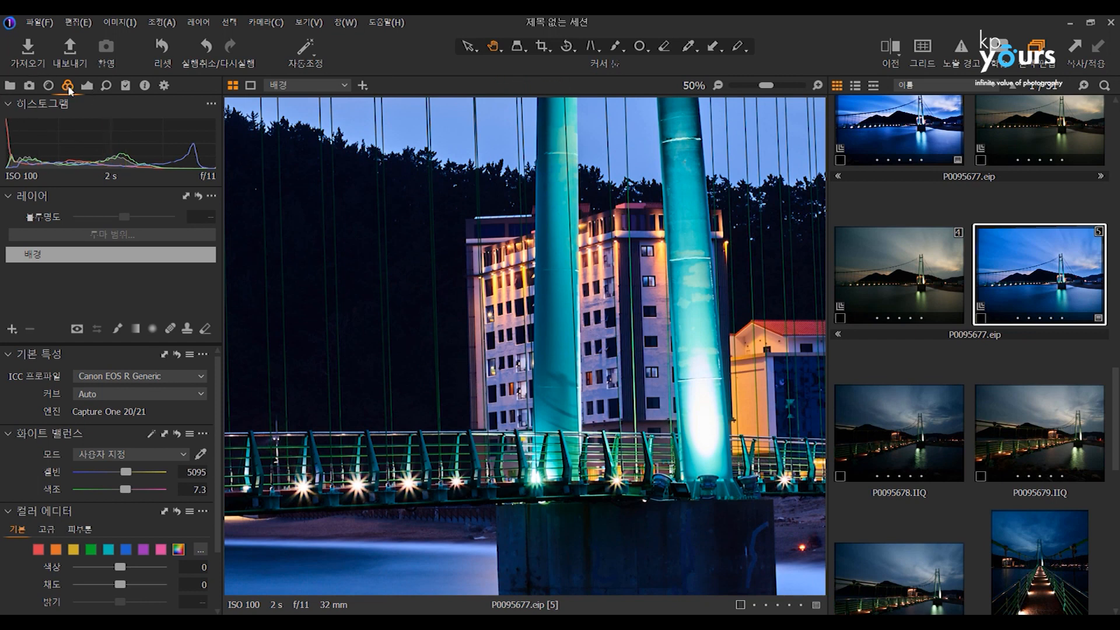
Set the hue of the blue range to 29.4 in the basic Color Editor.
scroll(220, 374, "down", 3)
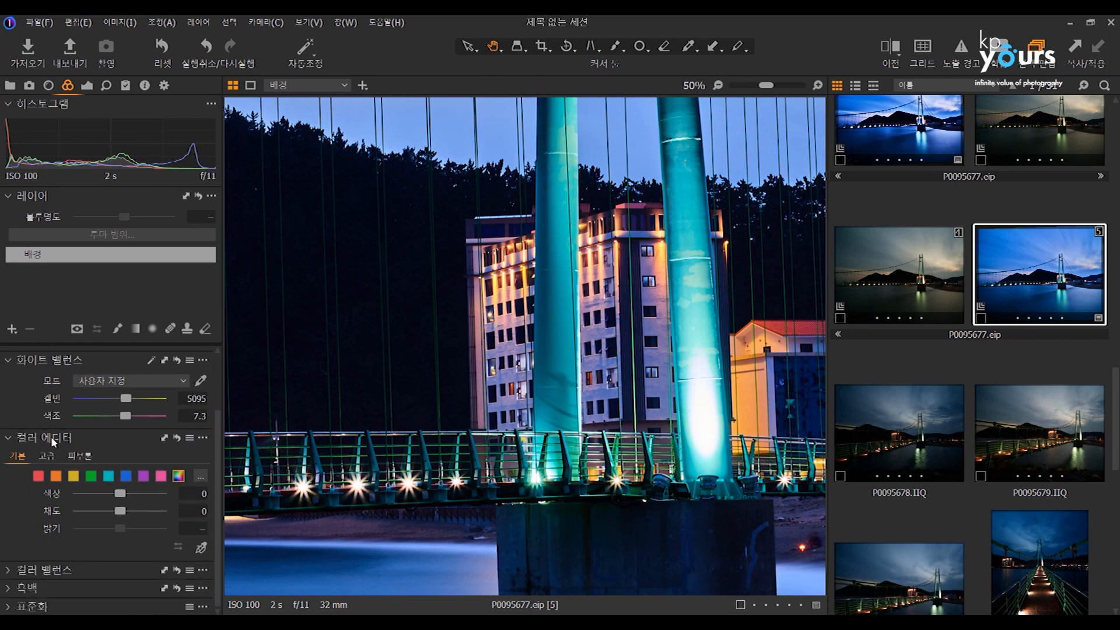
left_click(39, 476)
left_click_drag(119, 493, 164, 479)
left_click(91, 476)
left_click(126, 476)
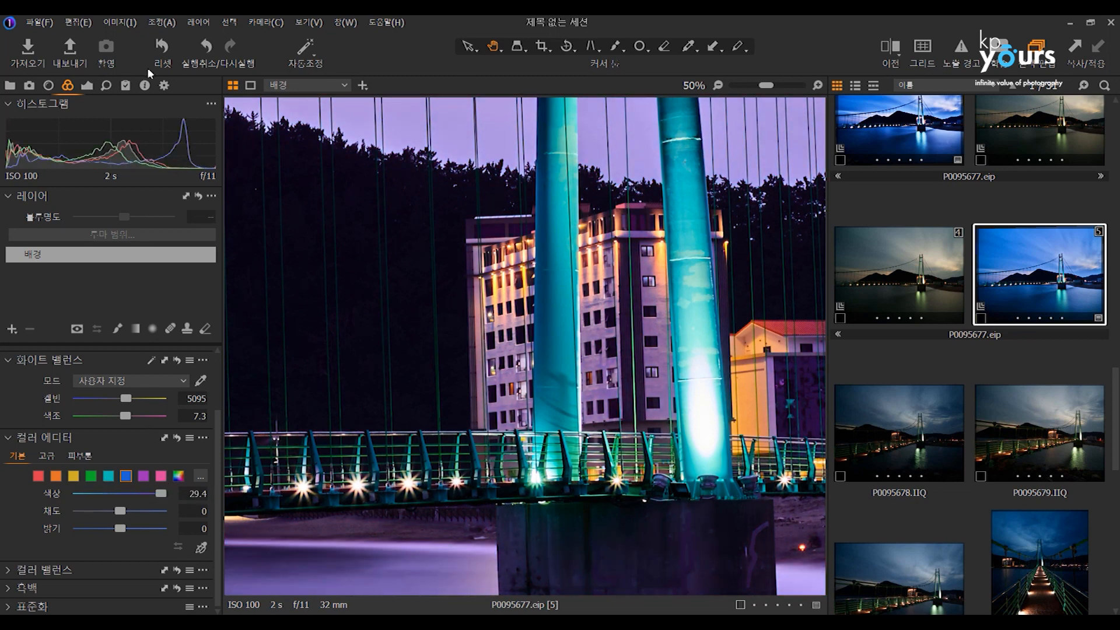
Look over the output process recipes and the camera makers offered as ICC profiles for the photo.
left_click(163, 85)
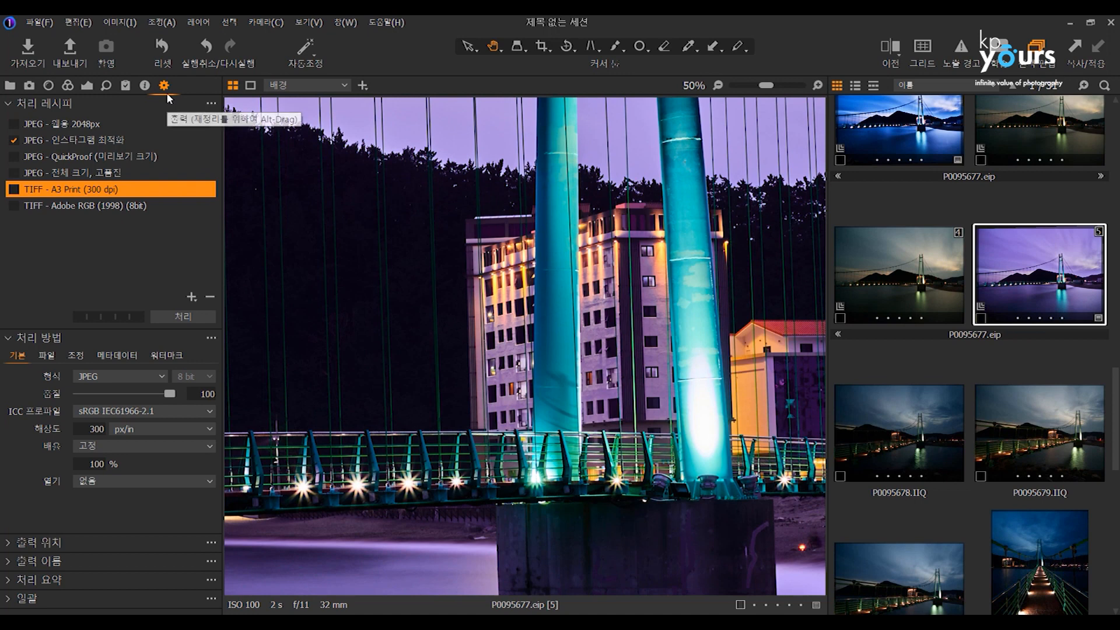
left_click(69, 90)
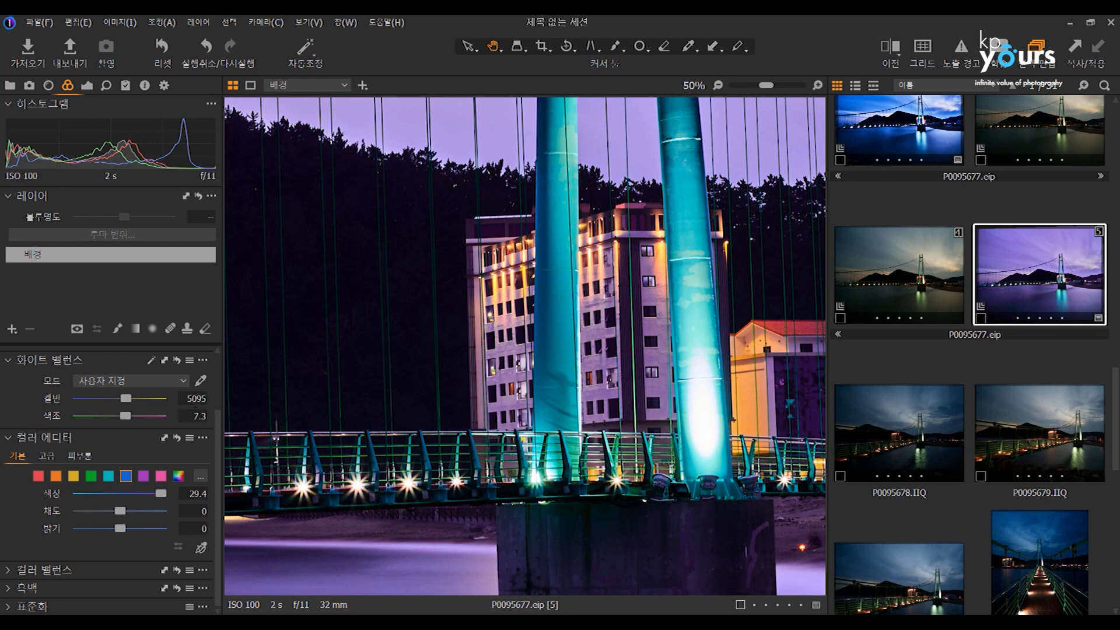
scroll(213, 422, "up", 2)
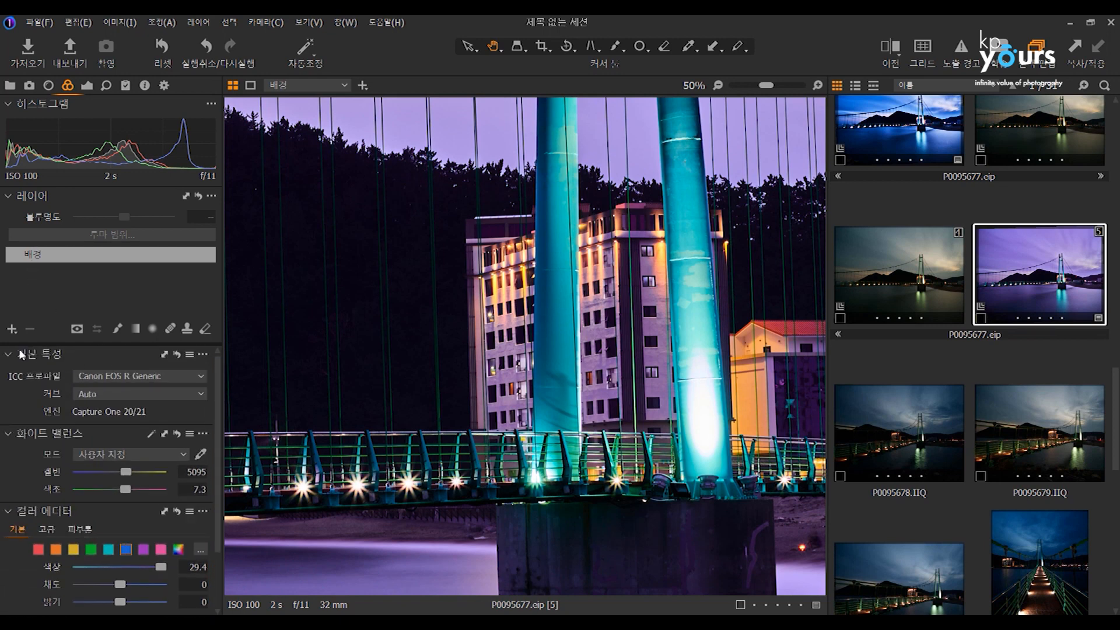
left_click(111, 377)
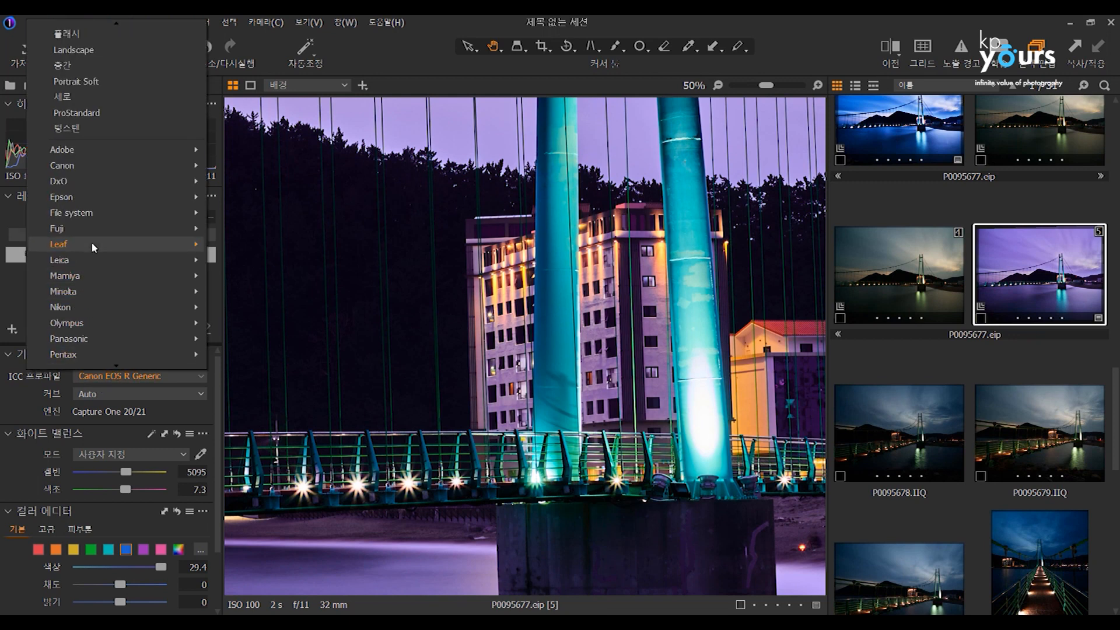
mouse_move(112, 223)
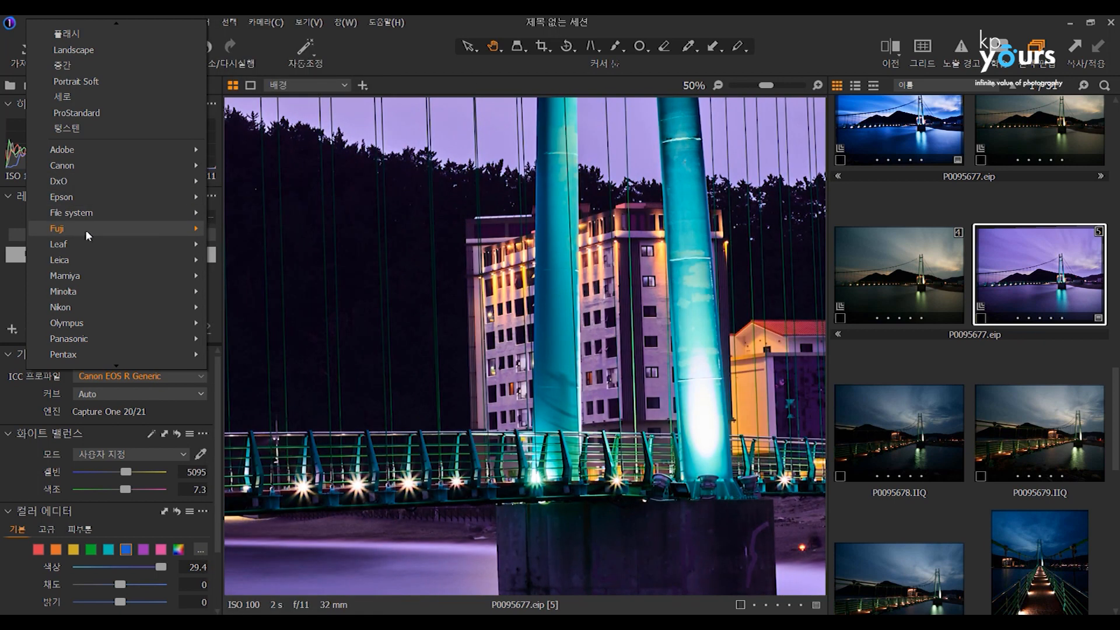
mouse_move(81, 229)
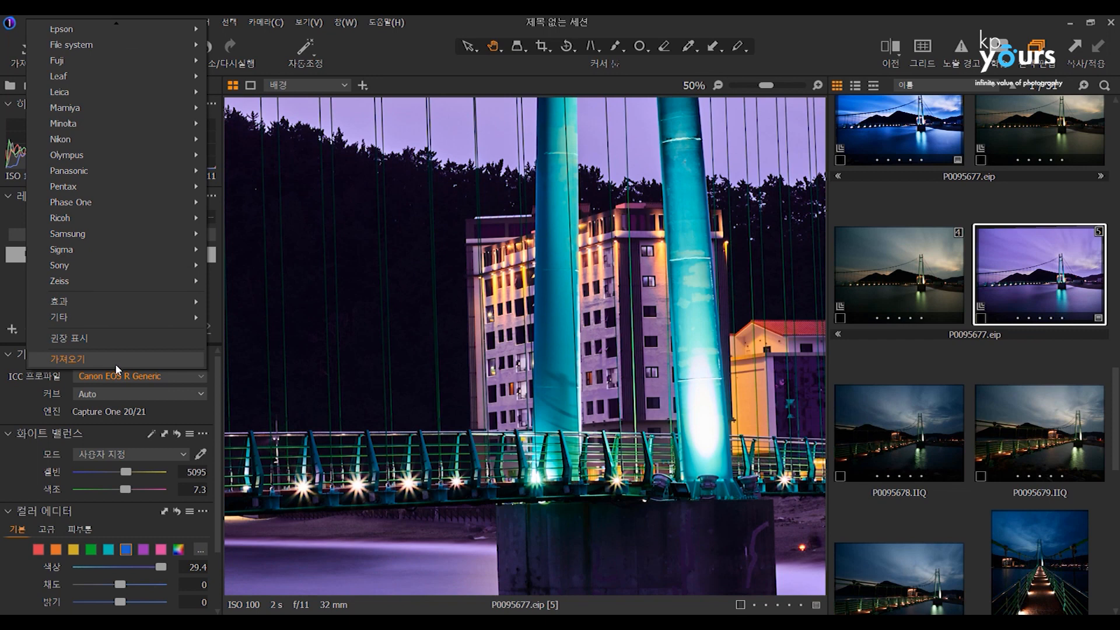
Limit the photo's ICC profile list to recommended profiles and switch it back to showing all profiles.
left_click(74, 340)
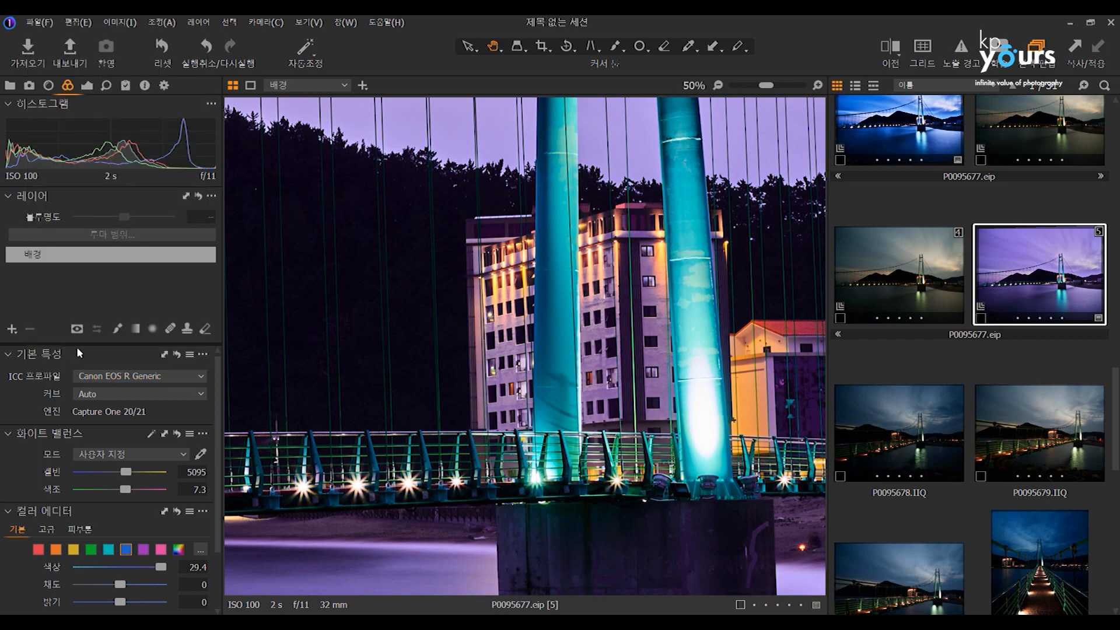
left_click(138, 379)
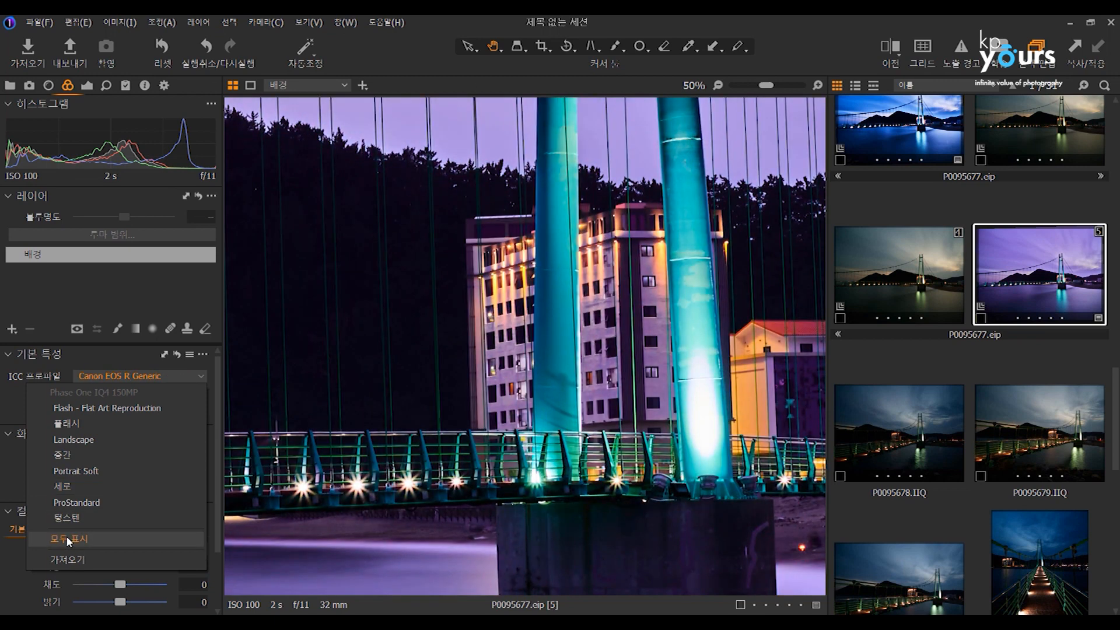
left_click(67, 537)
Browse the Nikon ICC profiles and preview Nikon D70 Generic V2 on the photo without applying it.
left_click(153, 373)
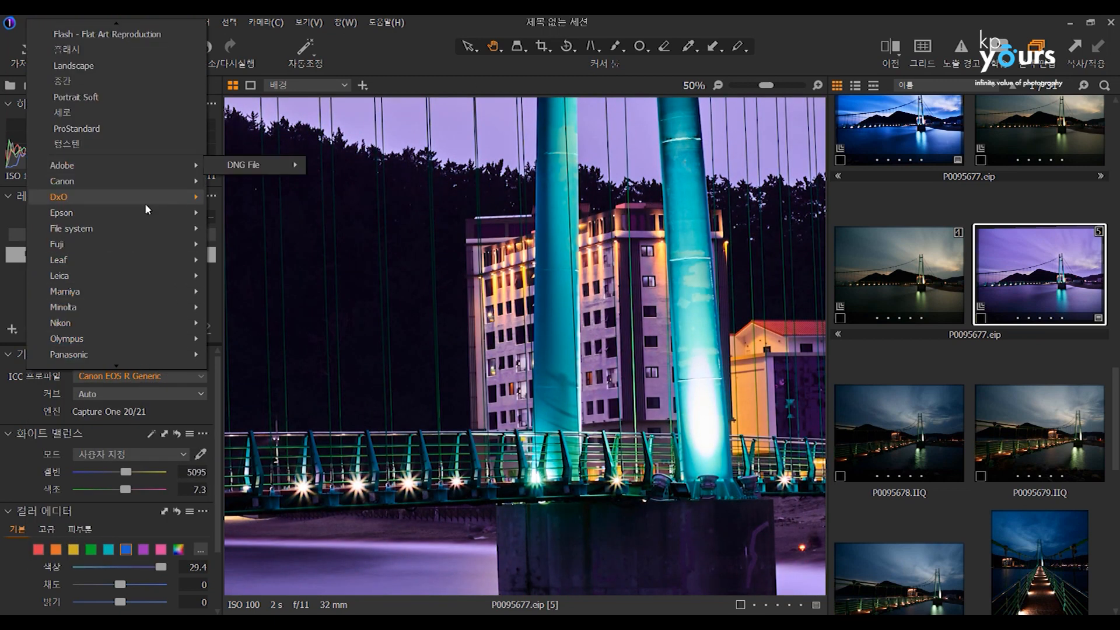
mouse_move(125, 367)
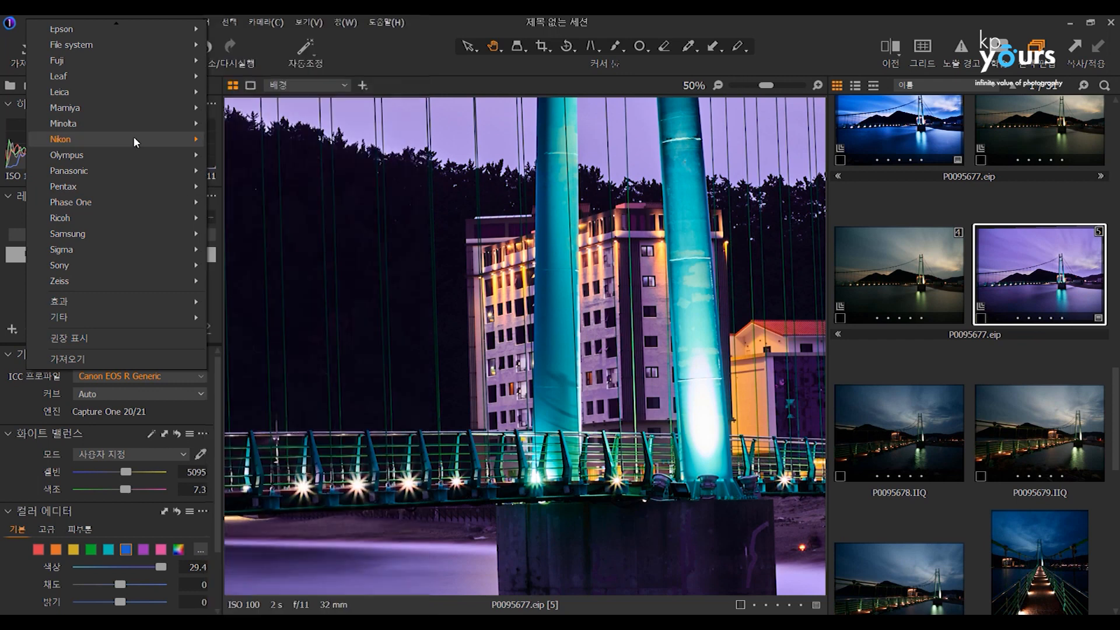
mouse_move(156, 139)
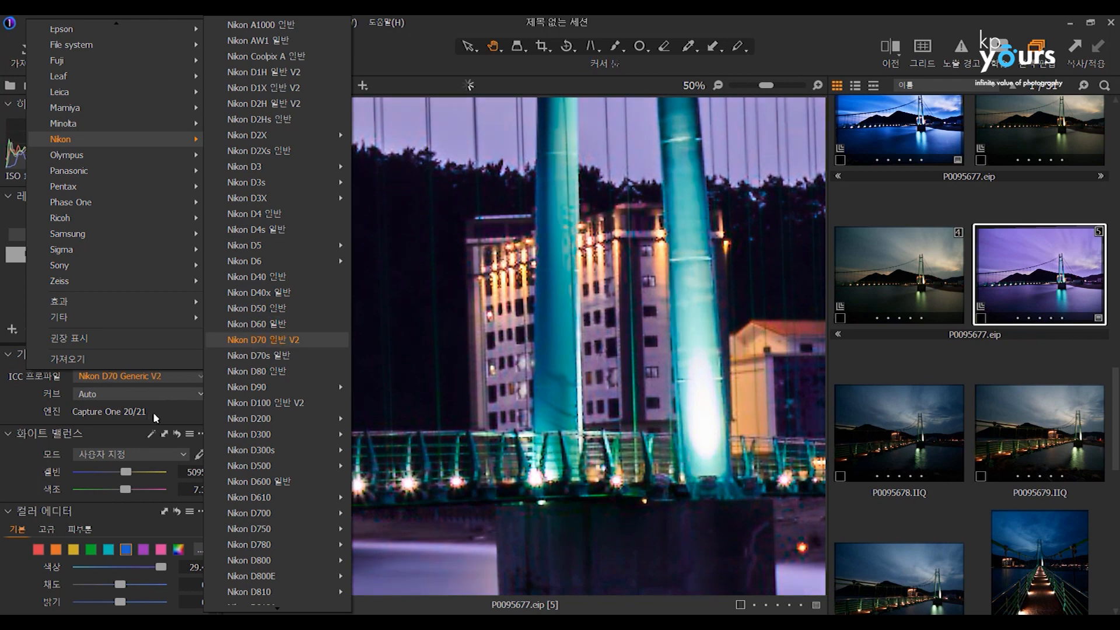
left_click(171, 415)
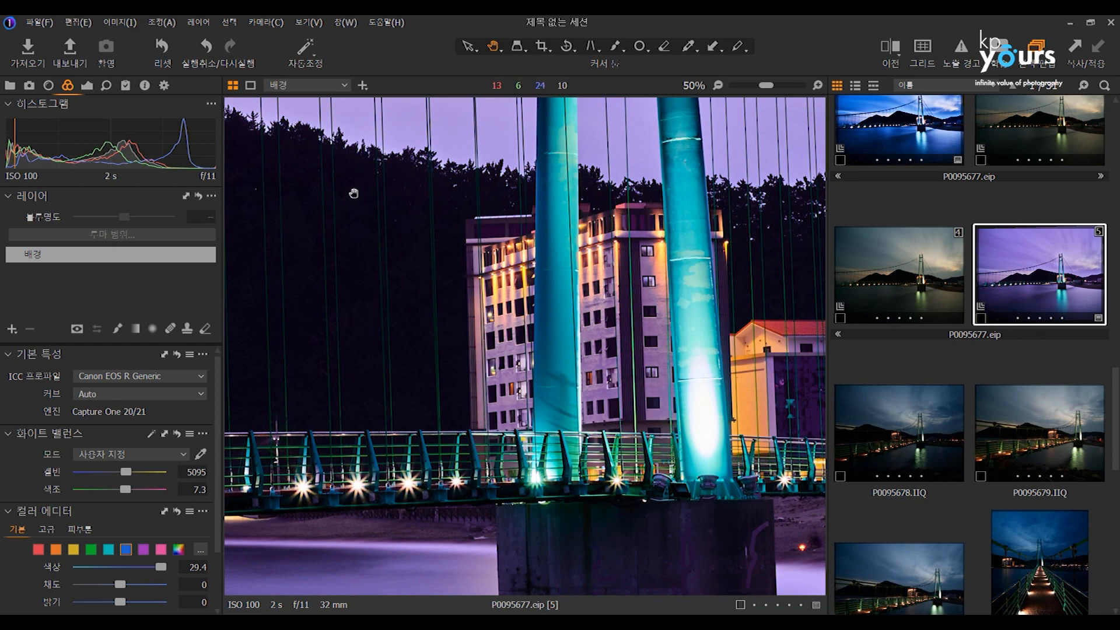
Select the Instagram-optimised JPEG process recipe to show its output settings.
left_click(166, 85)
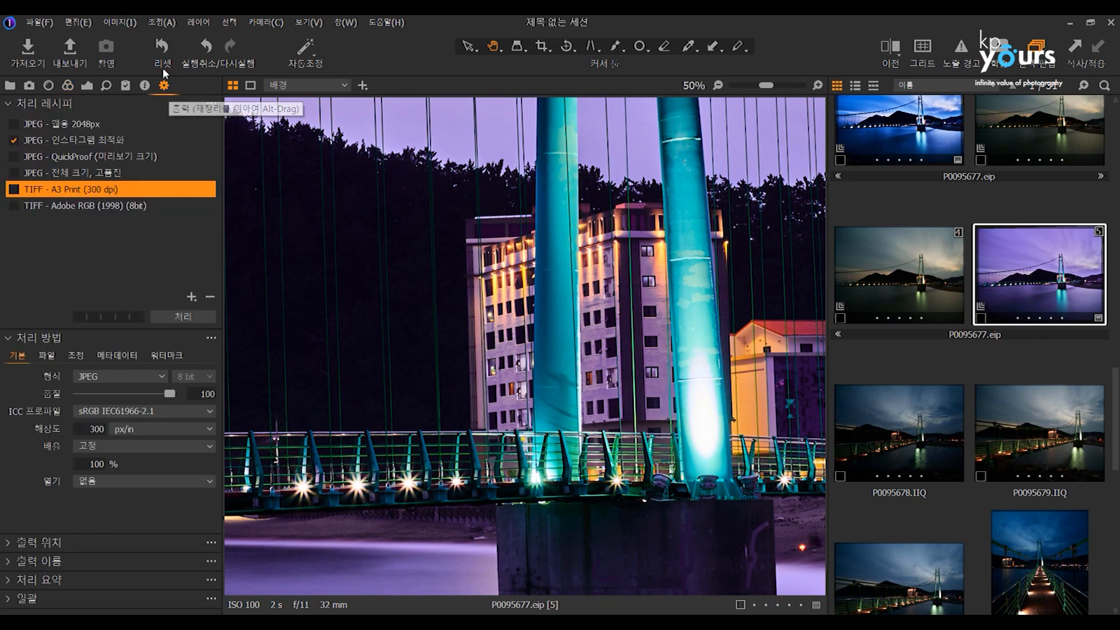
left_click(77, 140)
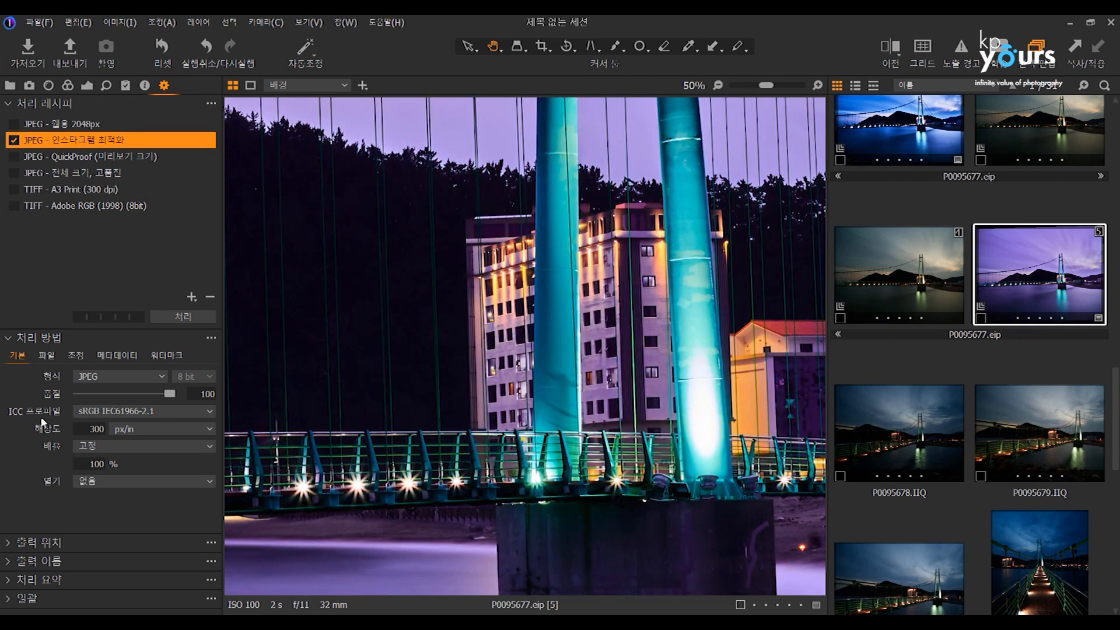
Look over the grey, RGB and CMYK output ICC profiles offered for the Instagram-optimised JPEG recipe, keeping sRGB IEC61966-2.1.
left_click(153, 411)
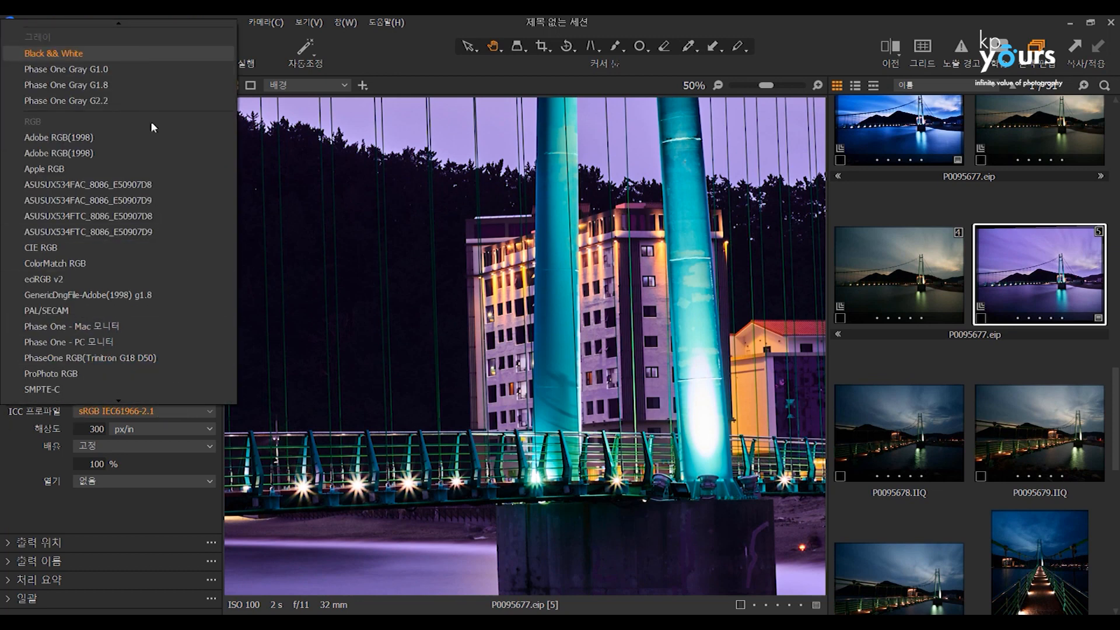
scroll(105, 369, "down", 2)
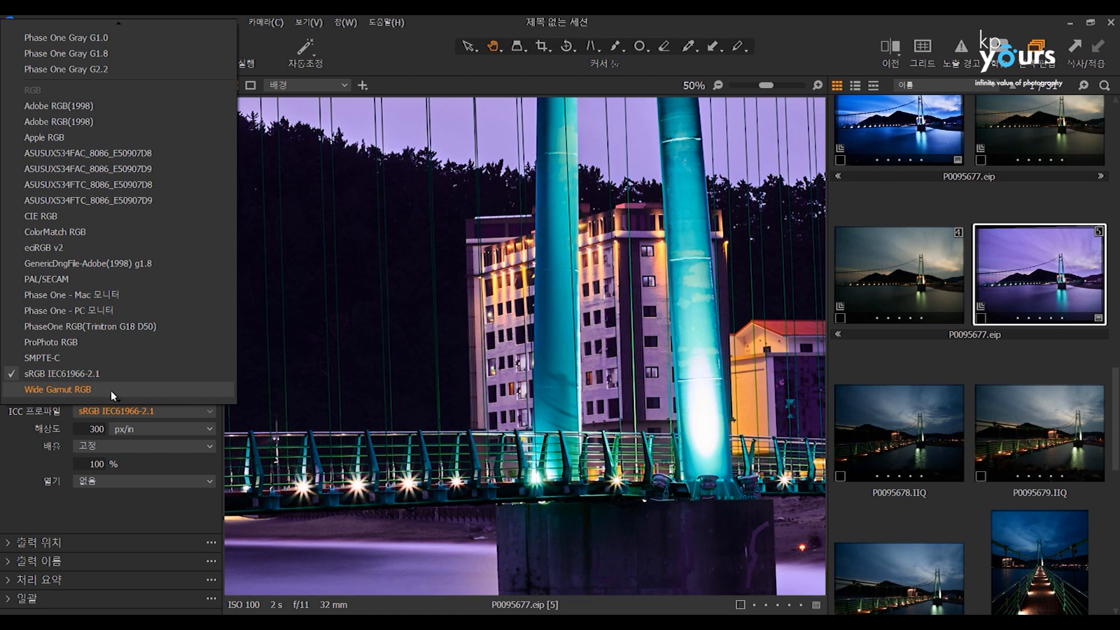
mouse_move(121, 402)
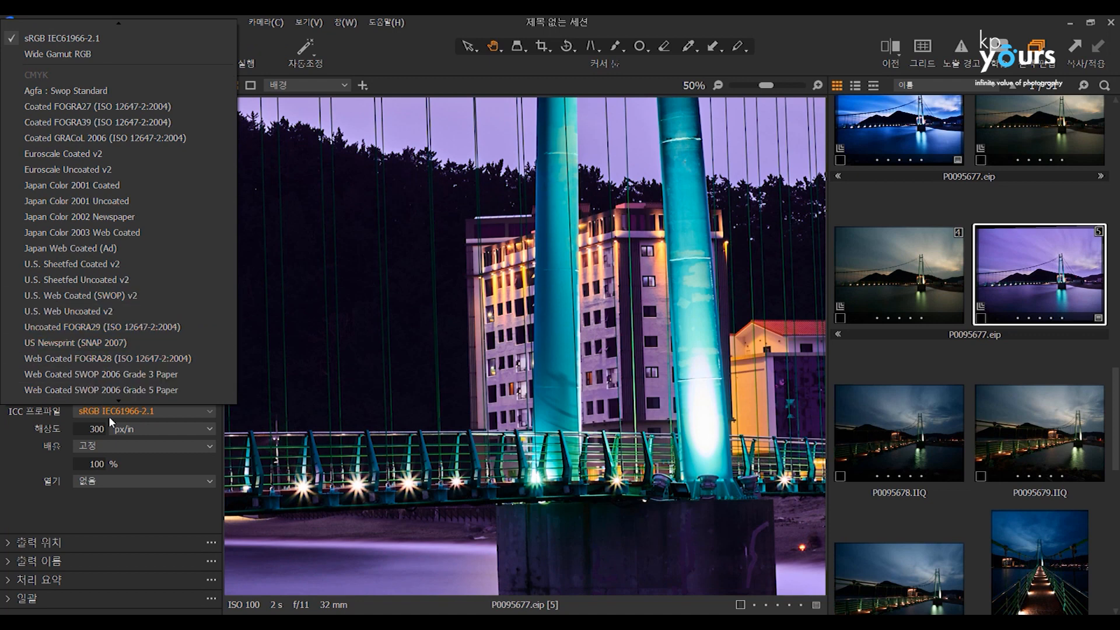
left_click(18, 456)
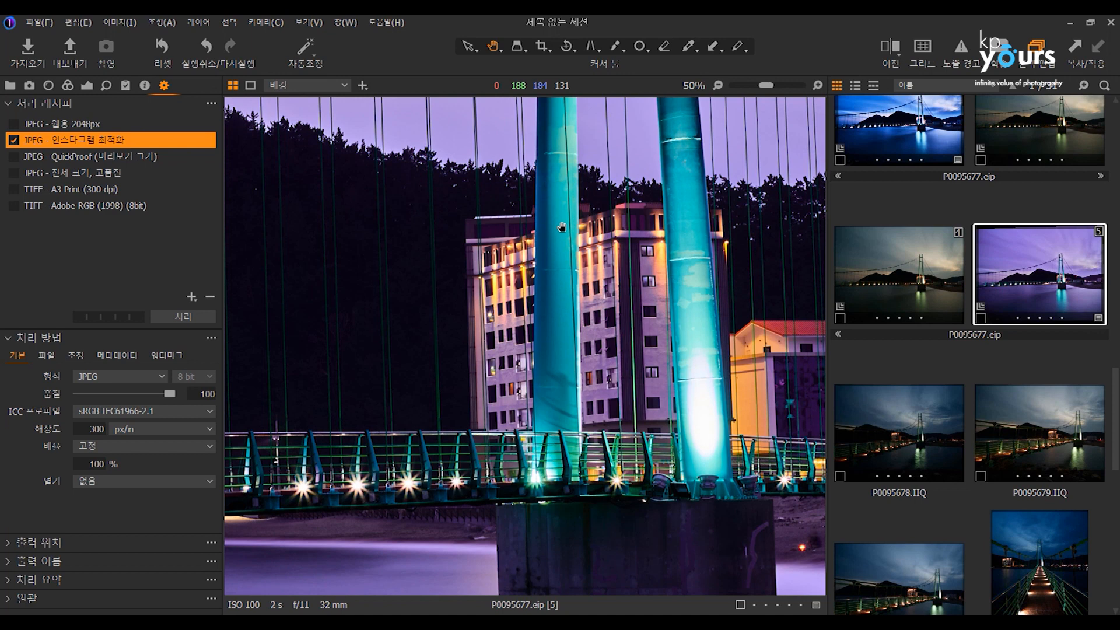
Open variant 2 of P0095677.eip at fit size and warm its white balance to 6313 K with tint 25.4.
left_click(910, 135)
double_click(400, 266)
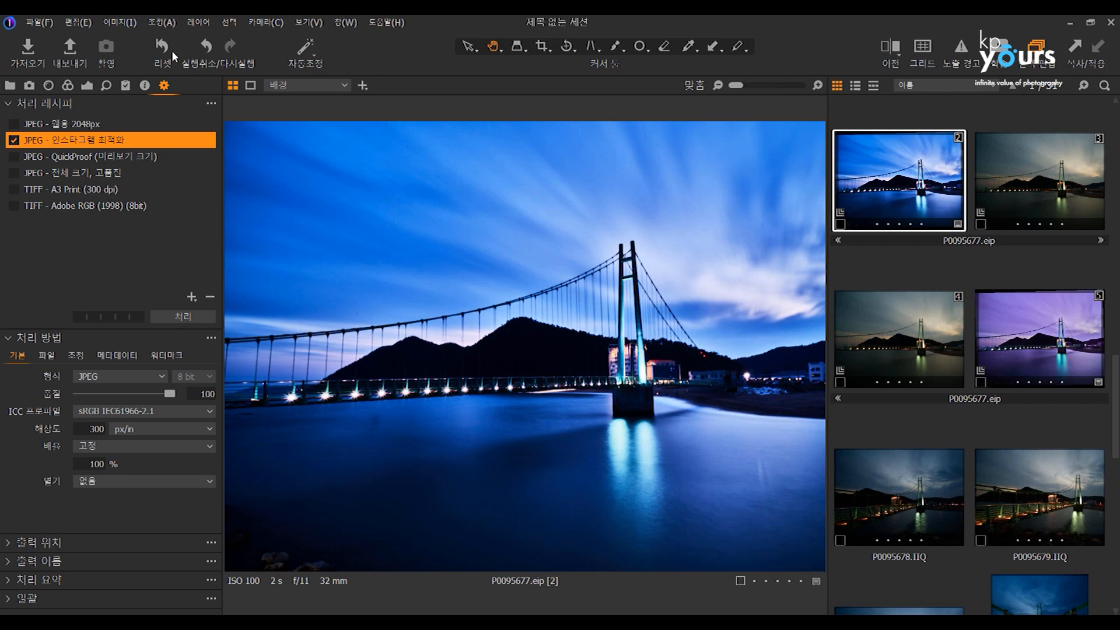
left_click(68, 85)
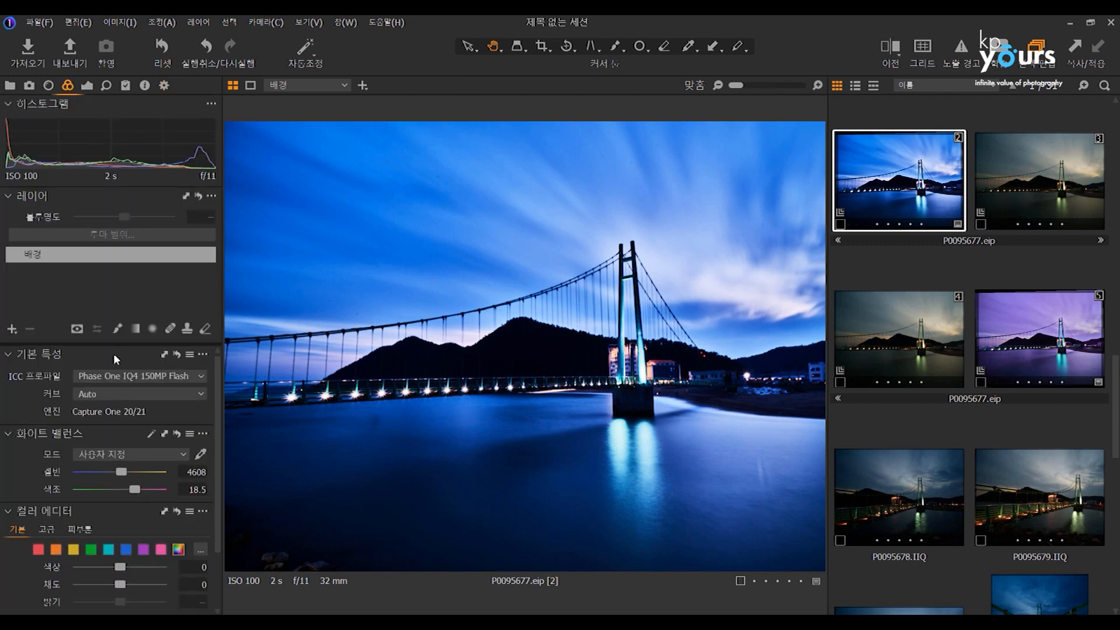
left_click_drag(120, 473, 140, 488)
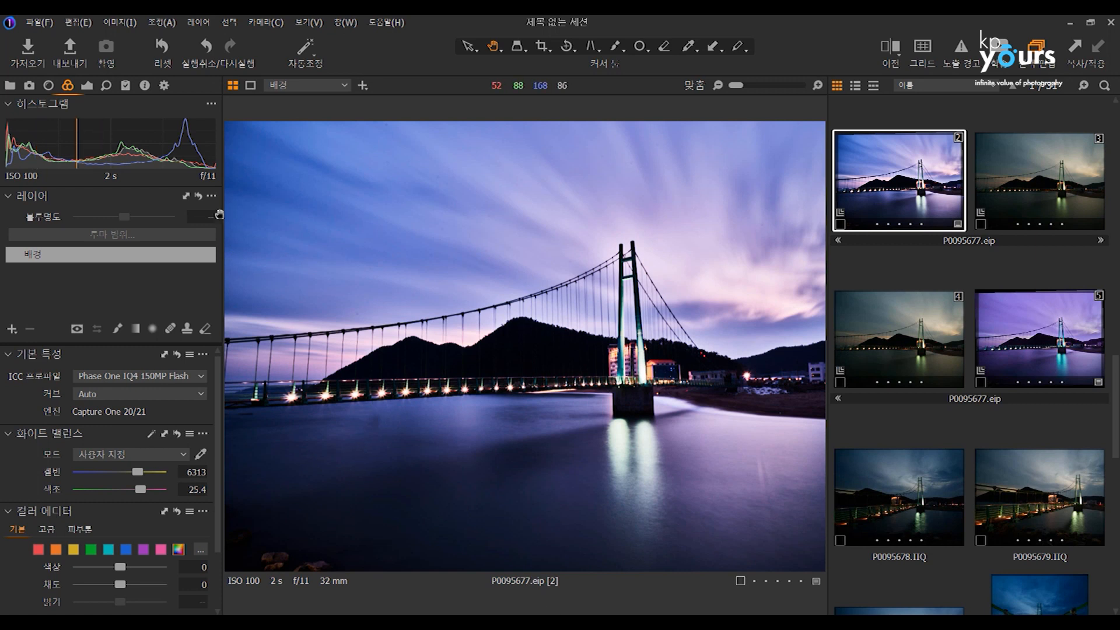
Review the recipe's output ICC profile list again for the recoloured variant without changing the profile.
left_click(164, 85)
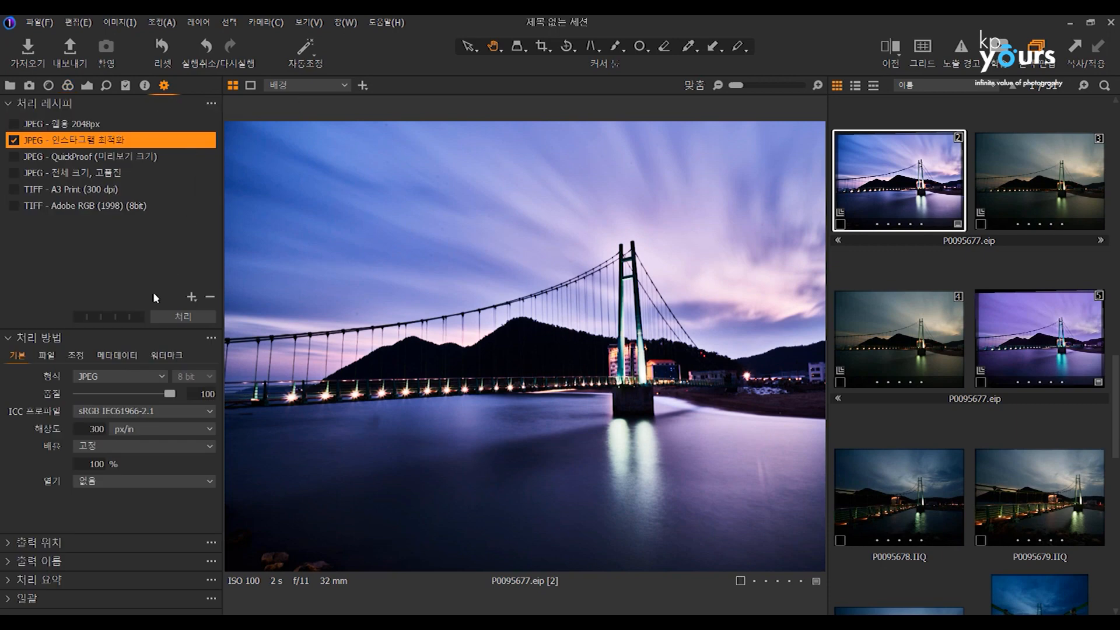
left_click(146, 413)
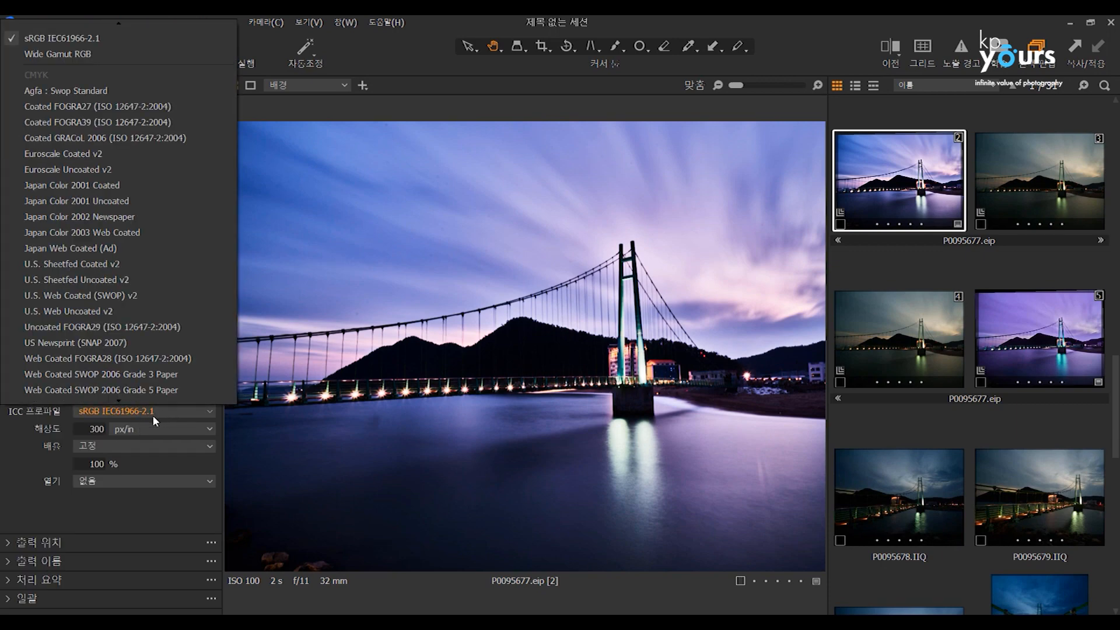
left_click(152, 415)
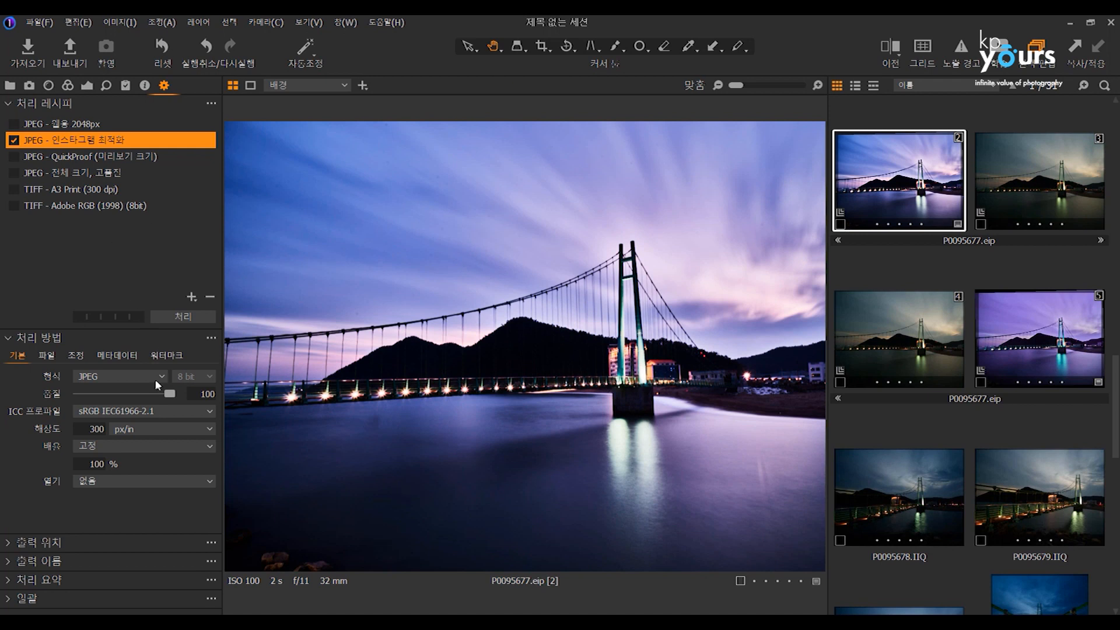
left_click(128, 411)
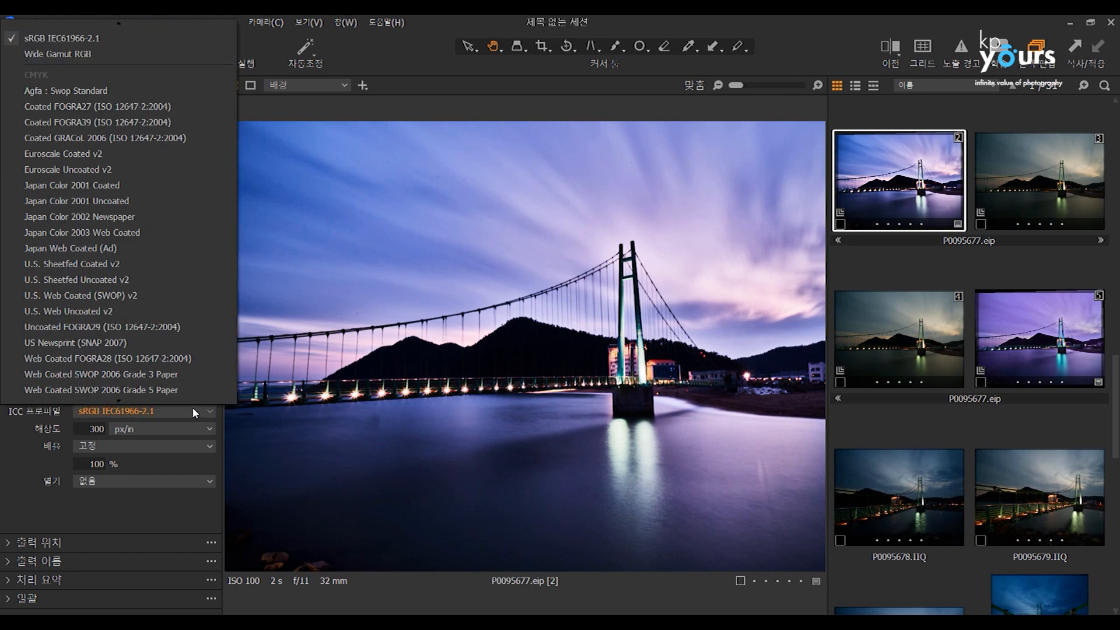
left_click(509, 298)
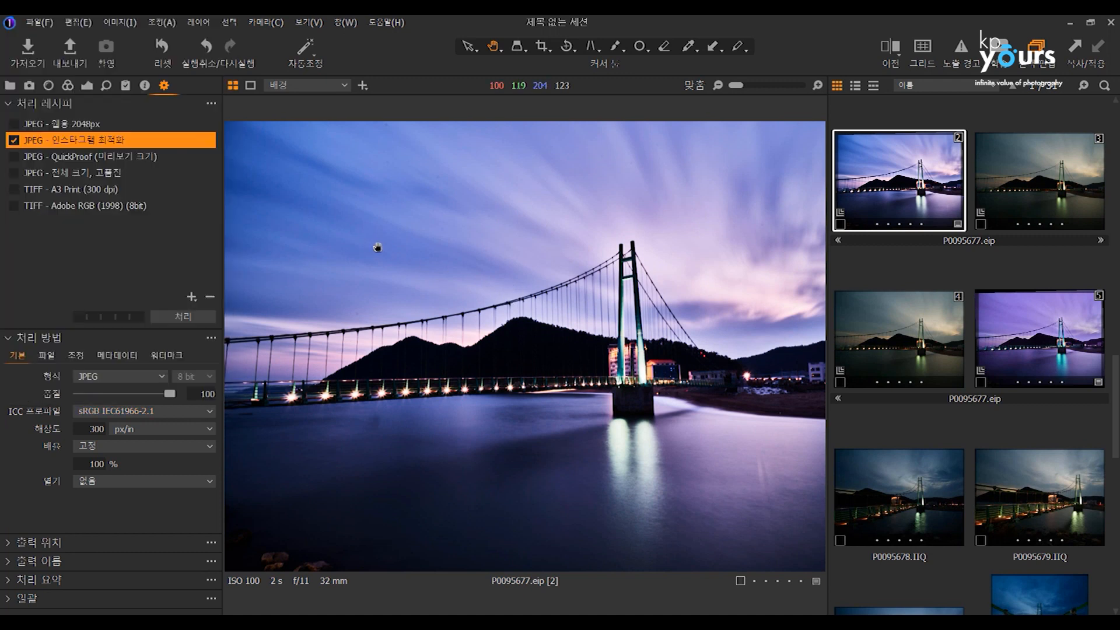
Set variant 2's white balance to 6313 K with tint 28.9 and adjust its exposure settings to brightness -11 and saturation 3.
left_click(74, 84)
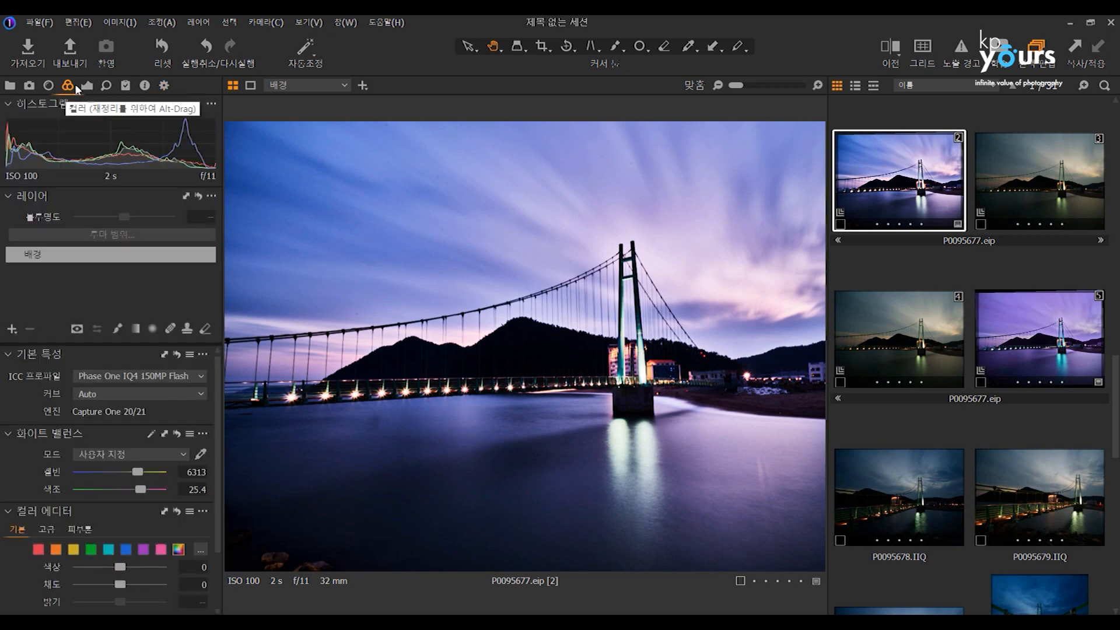
left_click_drag(136, 473, 139, 473)
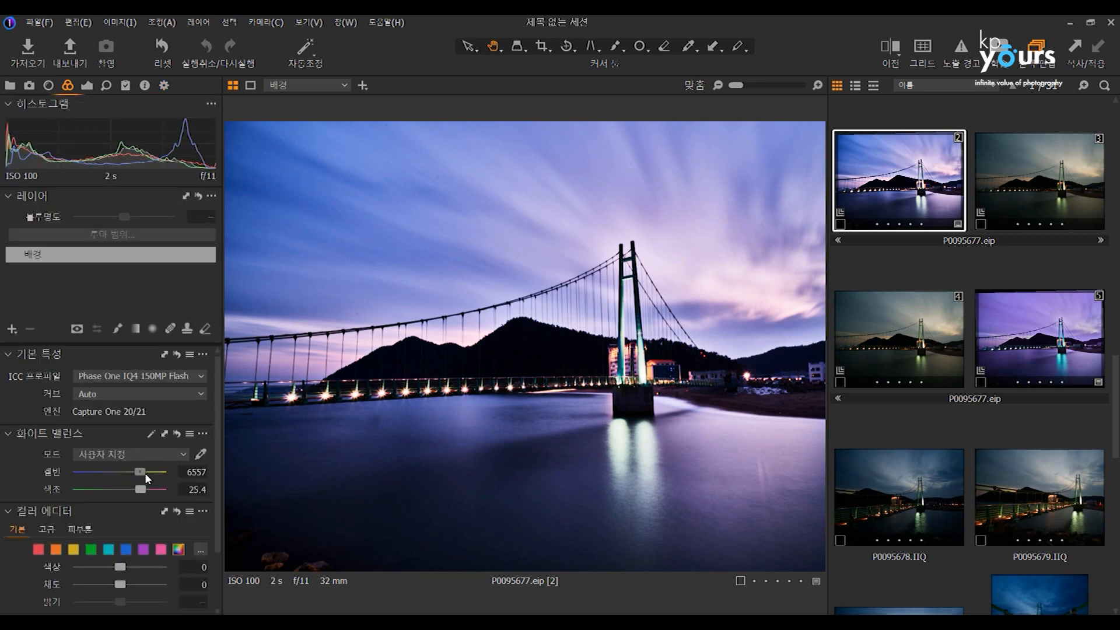
mouse_move(136, 471)
left_mouse_down()
mouse_move(147, 486)
mouse_move(138, 468)
left_mouse_up()
left_click(87, 85)
left_click_drag(127, 268, 140, 236)
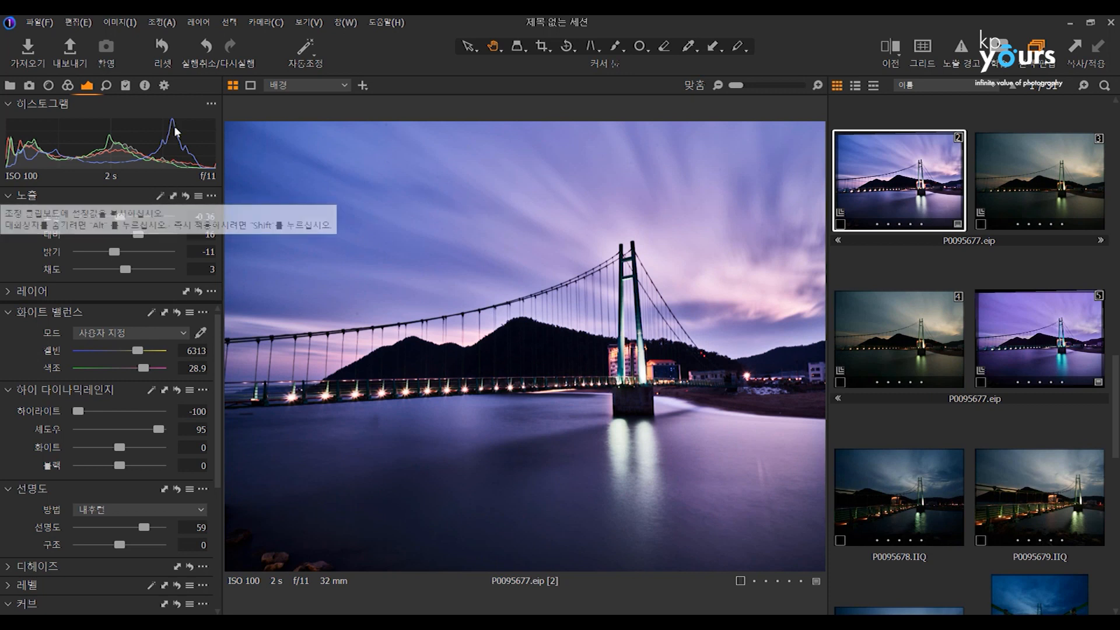
Return to the output recipe settings and check the ICC profile choices, leaving sRGB IEC61966-2.1 selected.
left_click(165, 87)
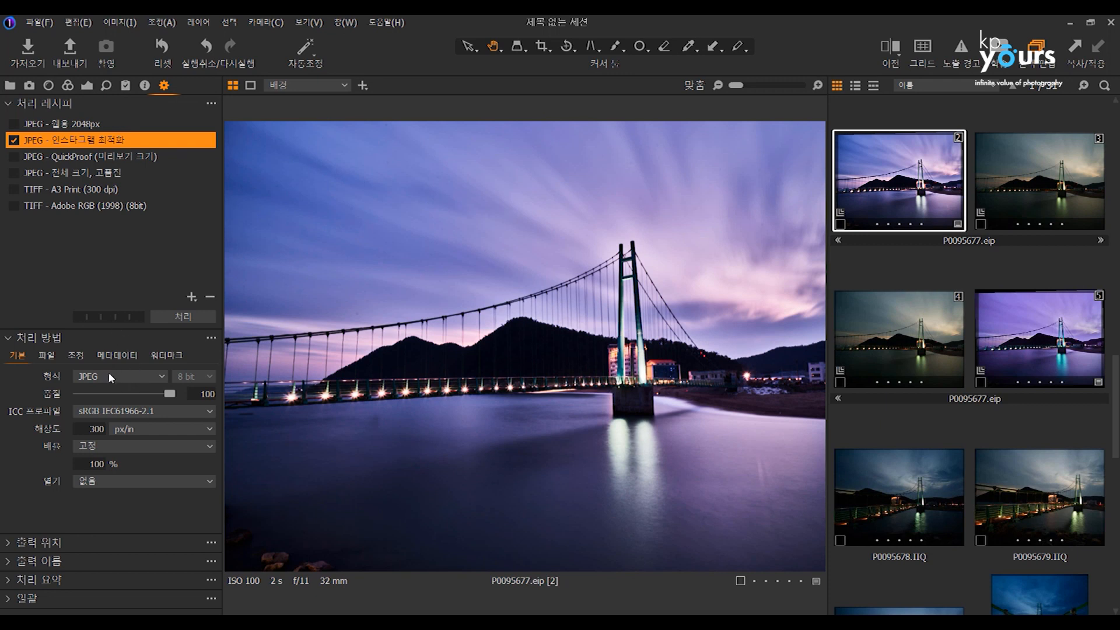
left_click(125, 413)
left_click(583, 317)
left_click(584, 317)
left_click(589, 318)
Browse the other bridge and field photos, view variant 5 of P0095677.eip and return to variant 2.
left_click(1041, 493)
scroll(911, 307, "up", 3)
scroll(911, 307, "up", 5)
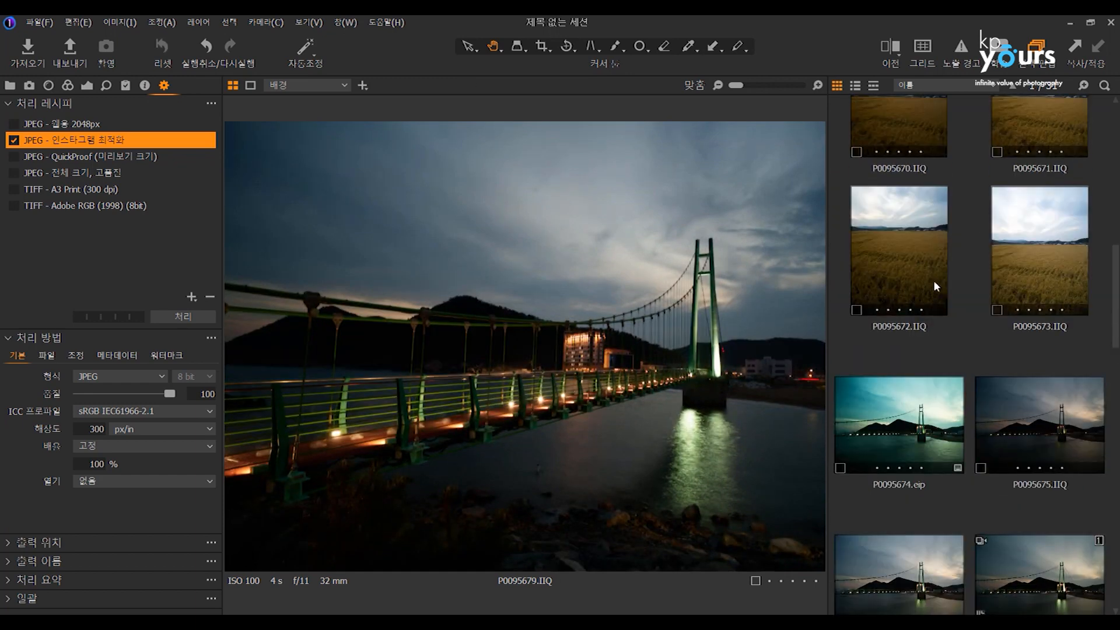
scroll(1014, 306, "down", 5)
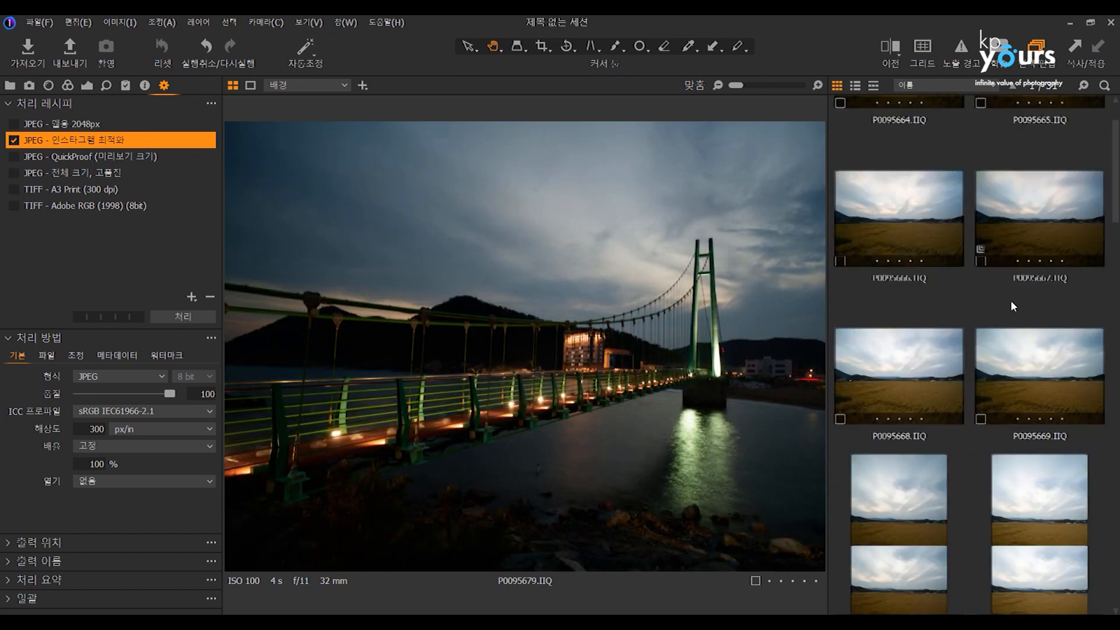
left_click(1035, 255)
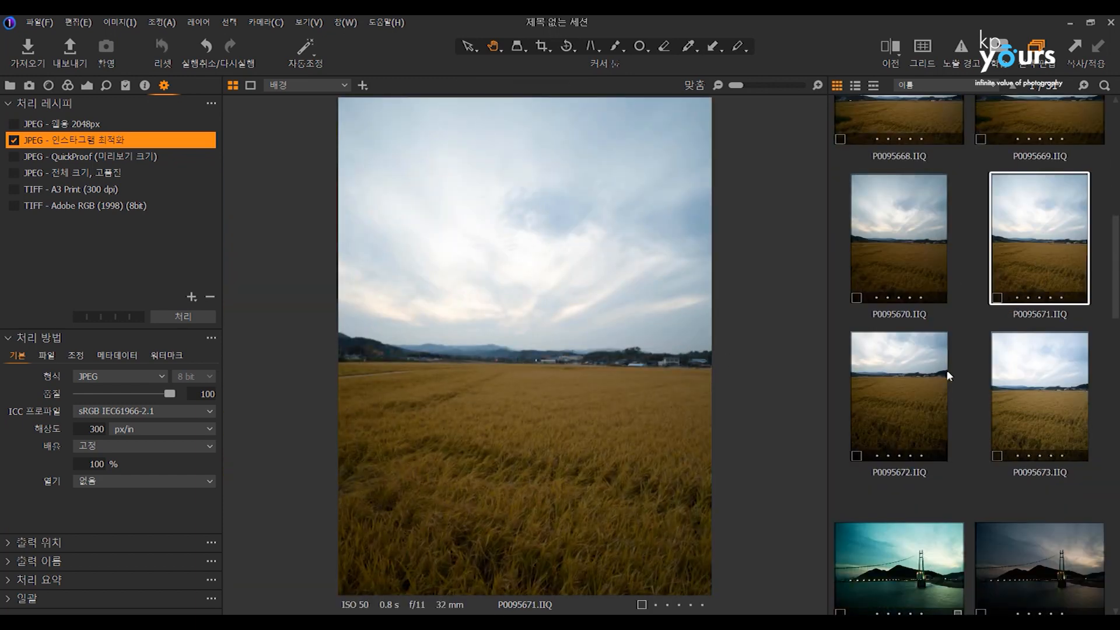
scroll(959, 373, "down", 5)
left_click(1023, 402)
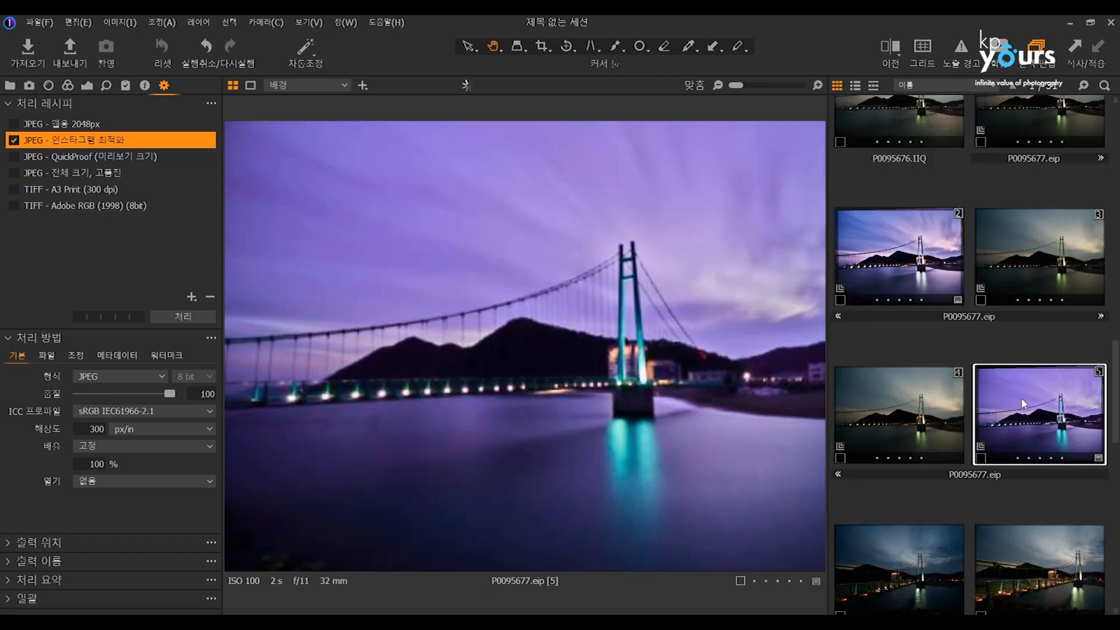
left_click(856, 259)
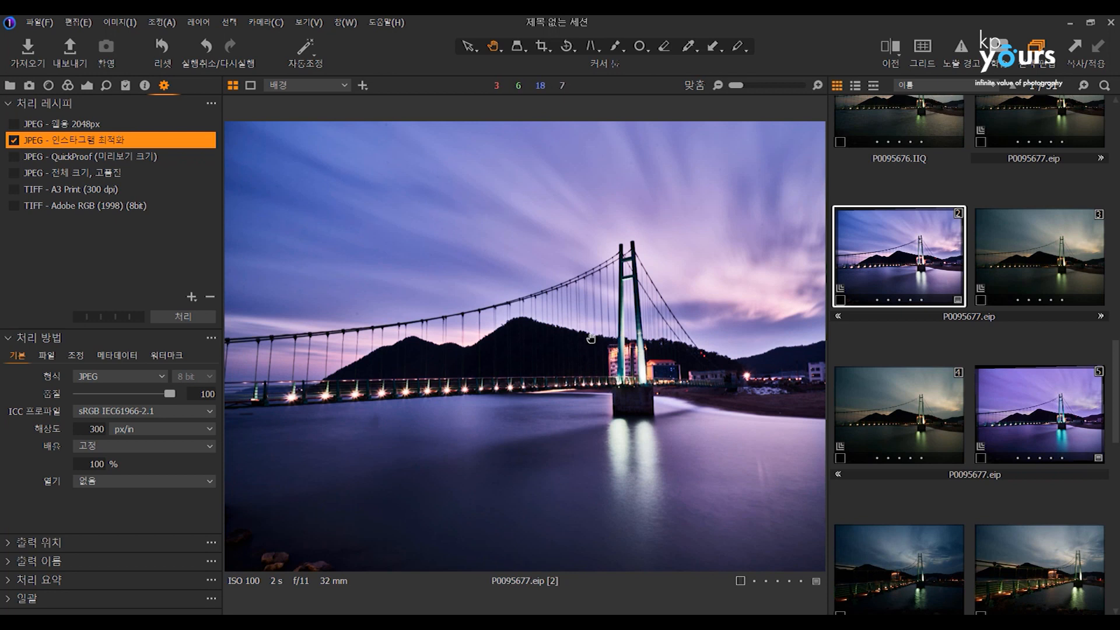
Inspect the output ICC profile list for variant 2 once more and close it without picking another profile.
scroll(589, 337, "up", 1)
scroll(589, 337, "down", 1)
left_click(179, 413)
left_click(178, 411)
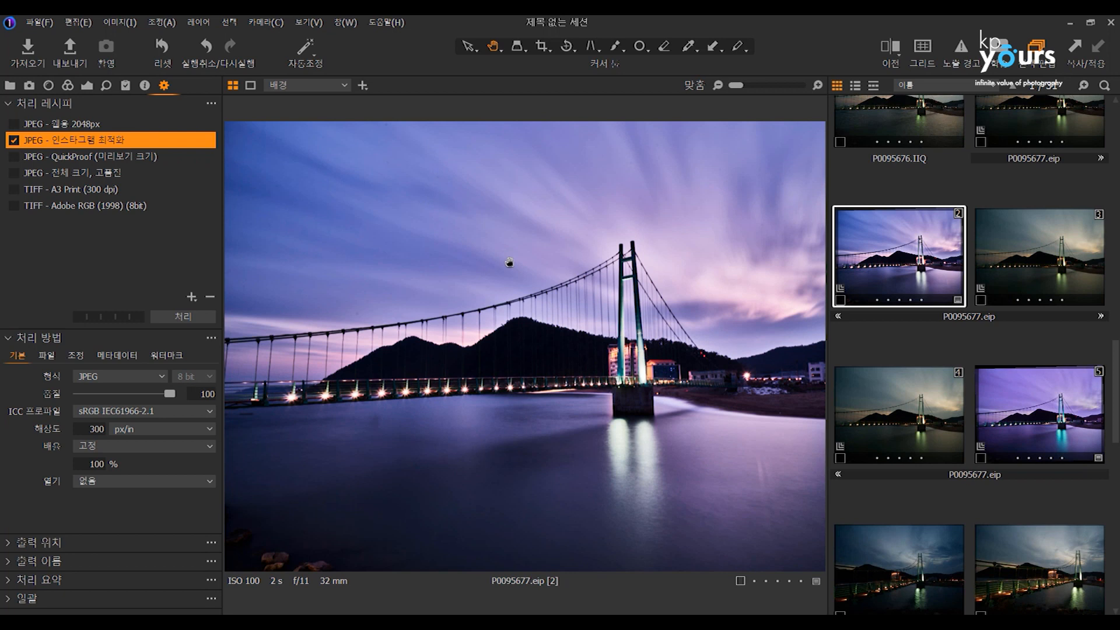
Set the ICC profile of the JPEG - 인스타그램 최적화 output recipe to 카메라 프로파일 포함 (embed camera profile).
left_click(133, 412)
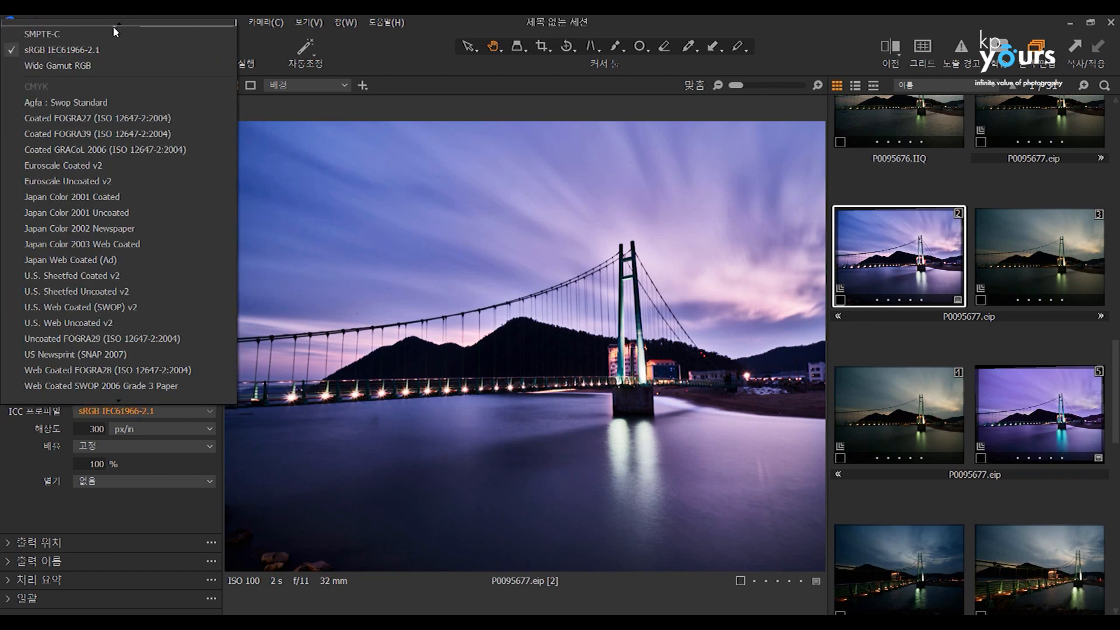
mouse_move(135, 23)
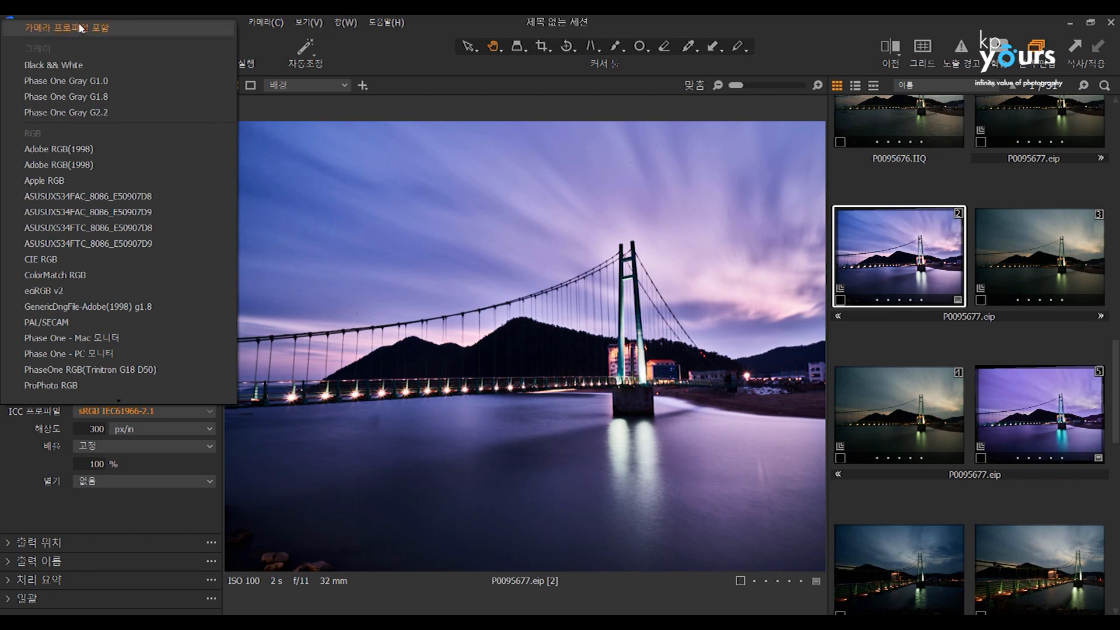
left_click(81, 27)
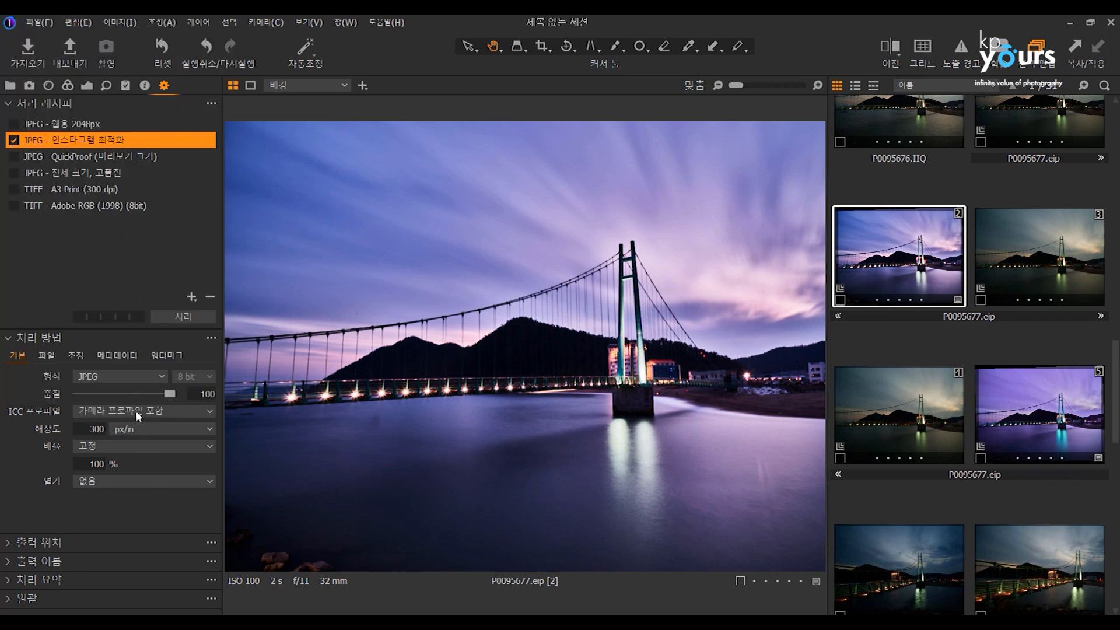
Compare variant 2's camera ICC profile in the base characteristics with the output recipe's ICC profile setting.
left_click(66, 86)
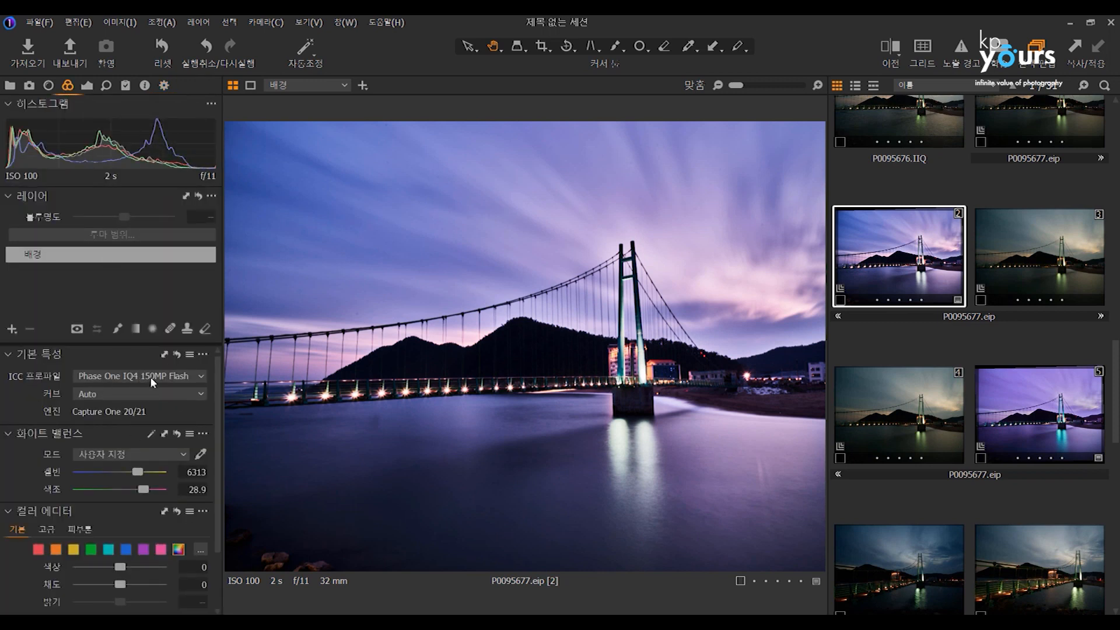
left_click(128, 378)
left_click(129, 376)
left_click(163, 85)
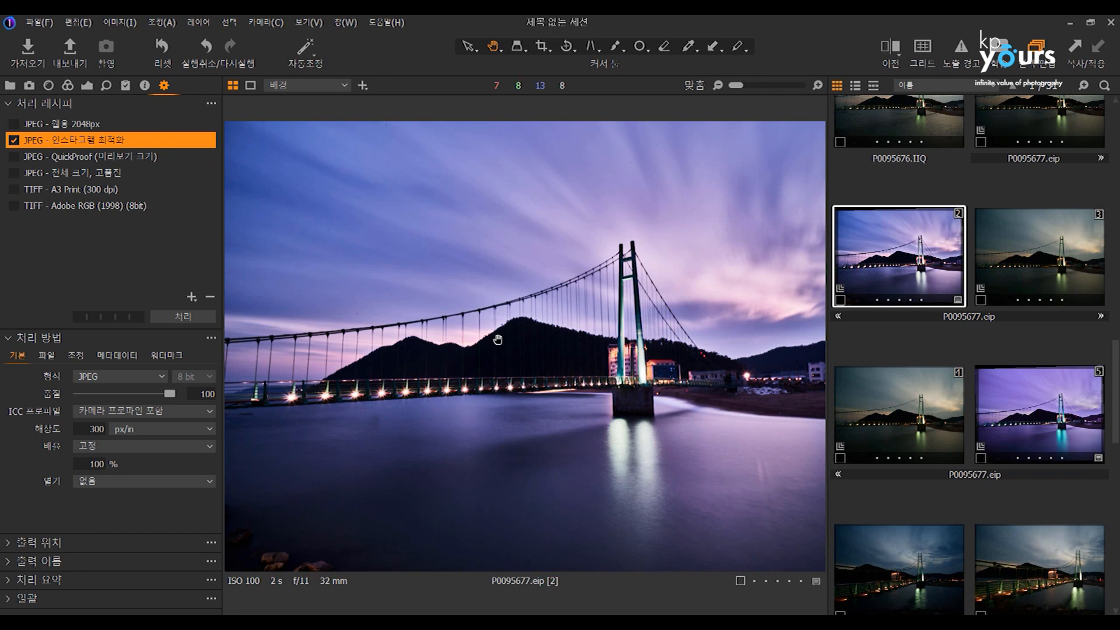
left_click(67, 85)
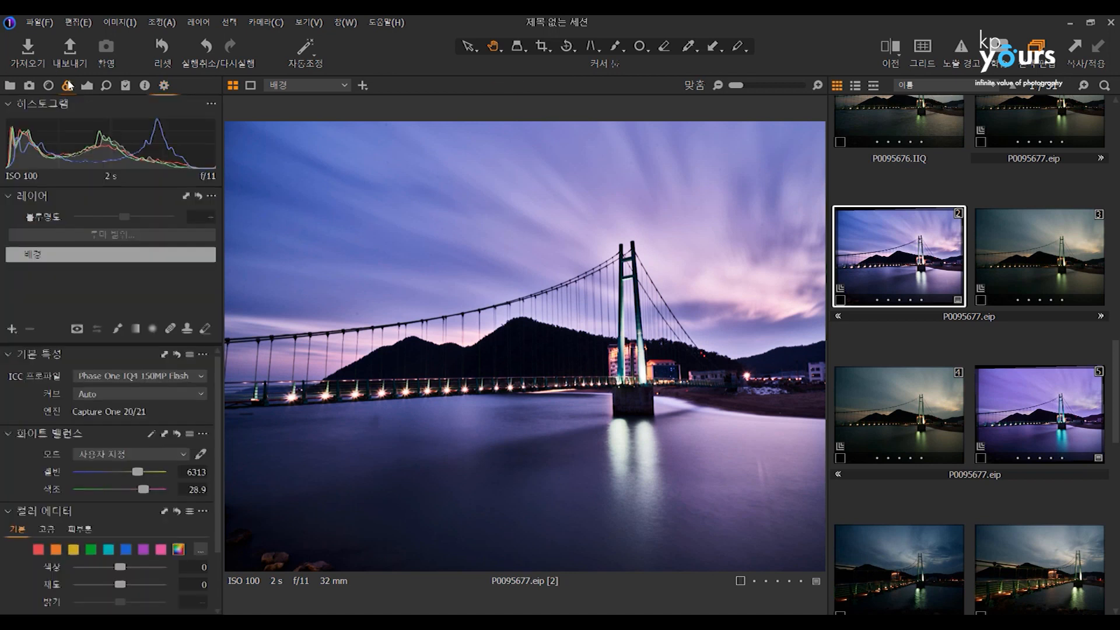
left_click(121, 375)
left_click(121, 374)
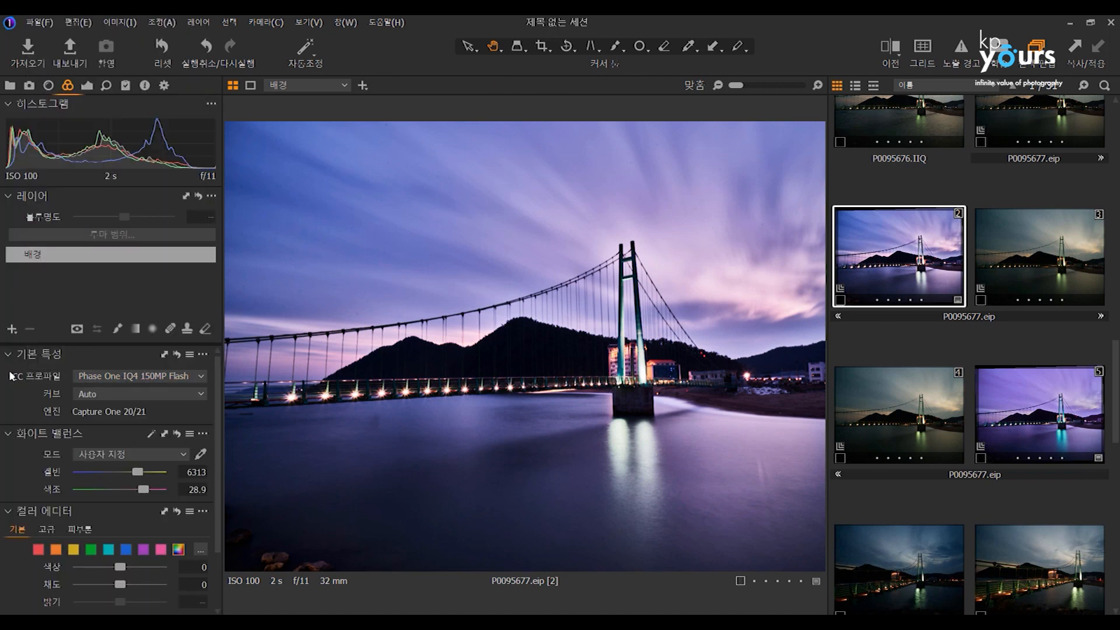
scroll(640, 344, "up", 1)
scroll(640, 344, "down", 1)
Return to the output recipe and review its ICC profile list, keeping 카메라 프로파일 포함 selected.
left_click(164, 86)
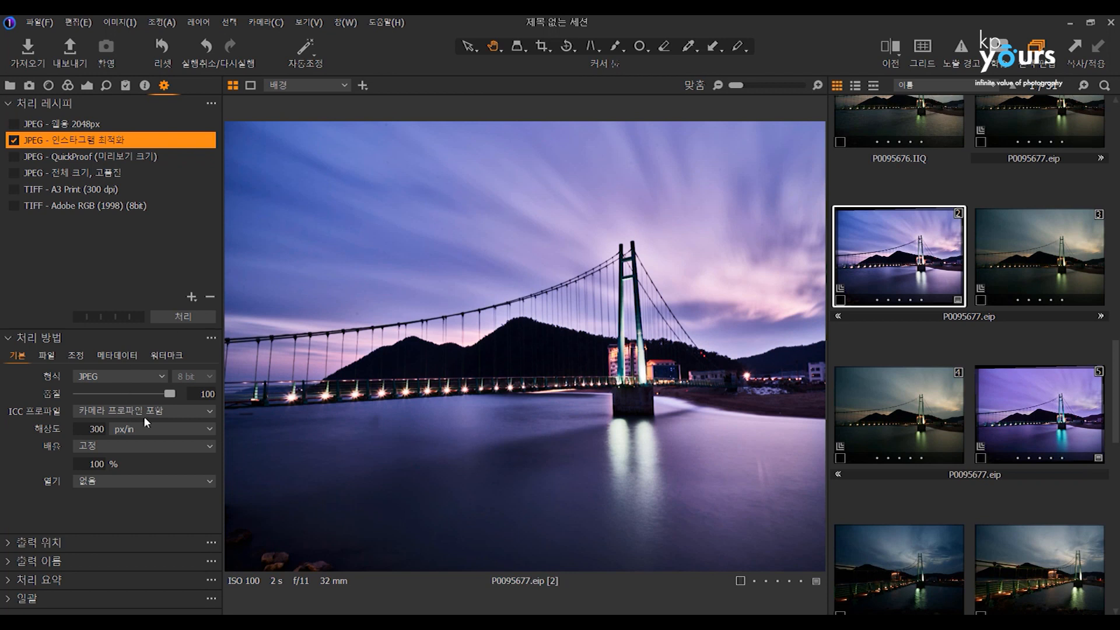
left_click(108, 411)
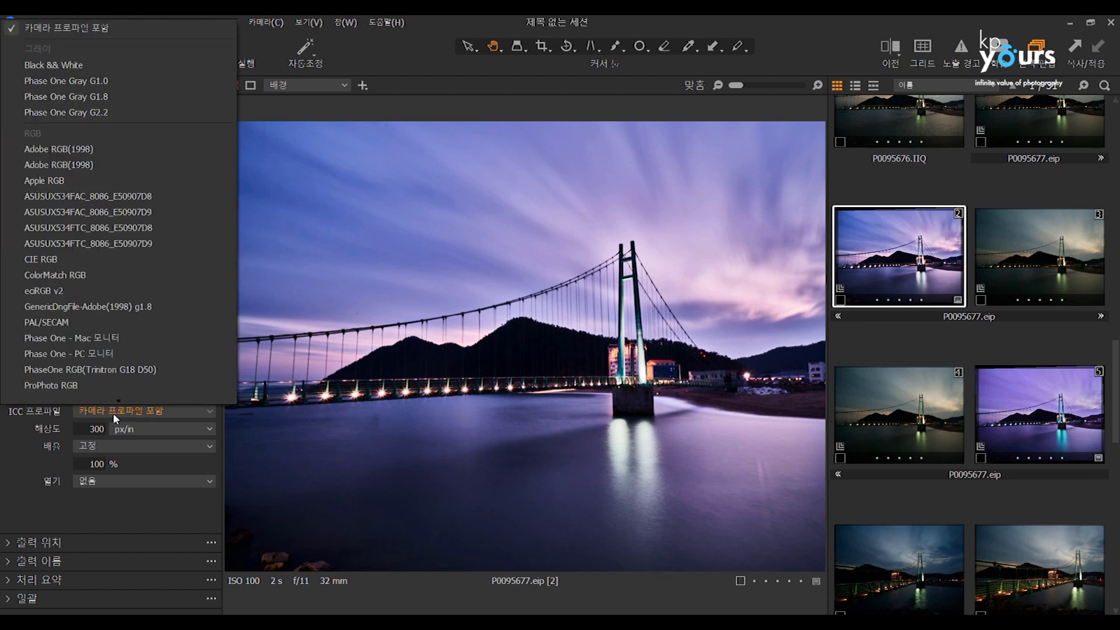
left_click(104, 411)
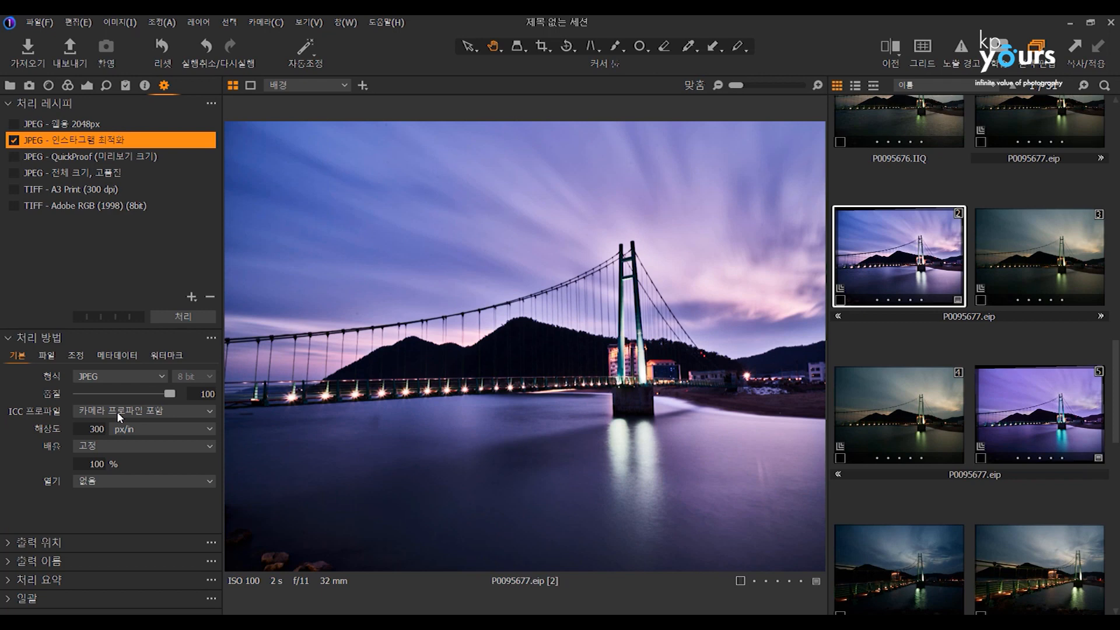
left_click(80, 412)
left_click(102, 412)
Examine the bridge tower, railing lights and lit building in variant 2 up close.
scroll(603, 345, "up", 2)
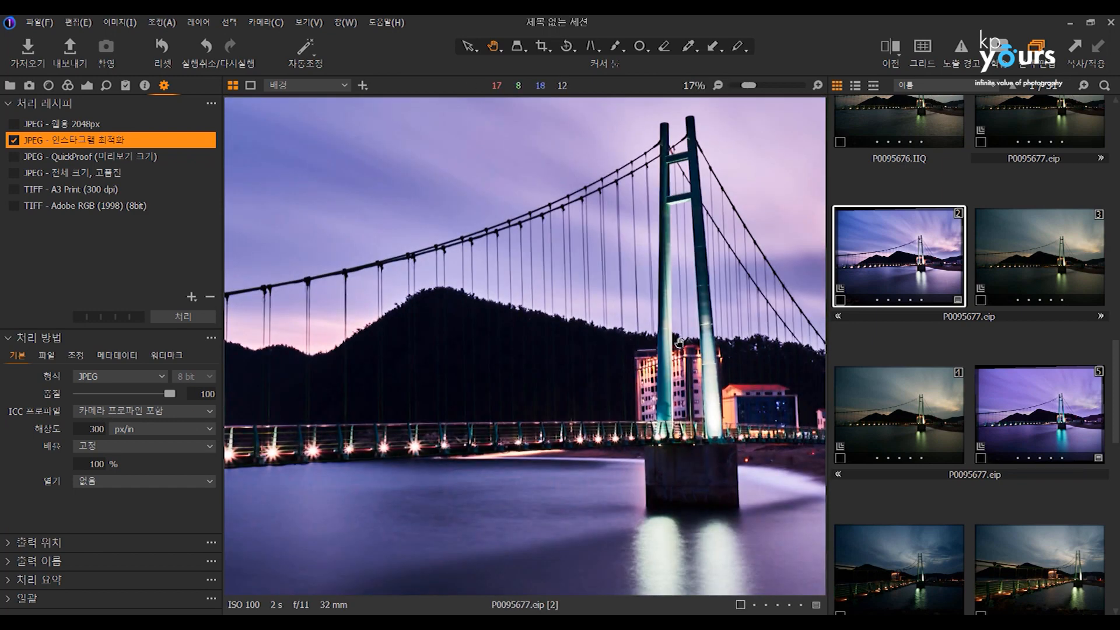
scroll(536, 354, "up", 1)
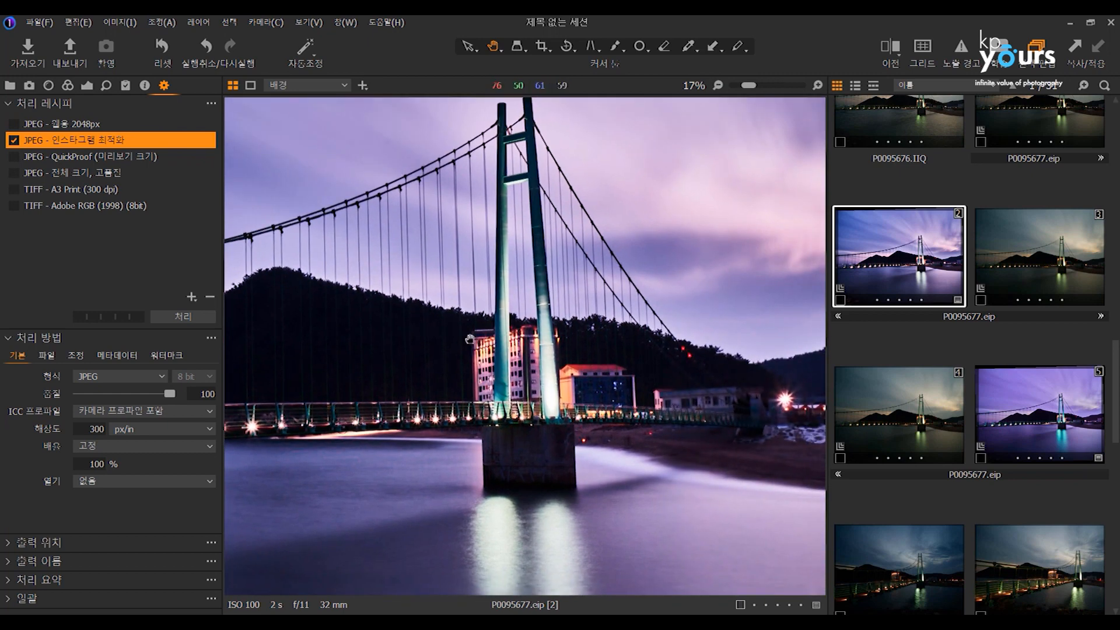
scroll(518, 364, "down", 1)
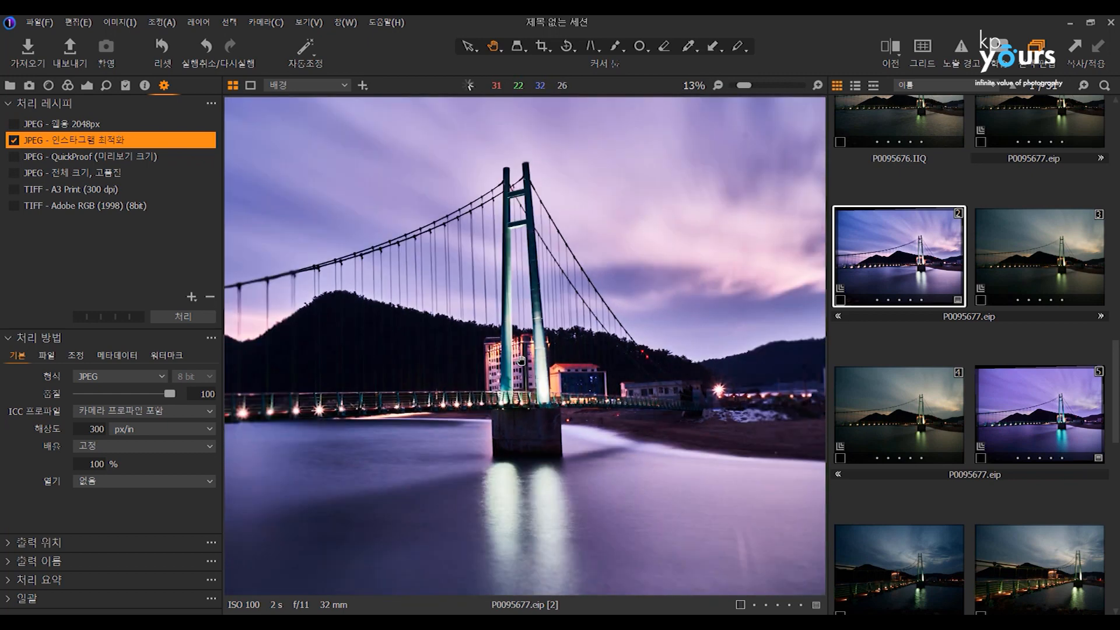
scroll(520, 361, "down", 1)
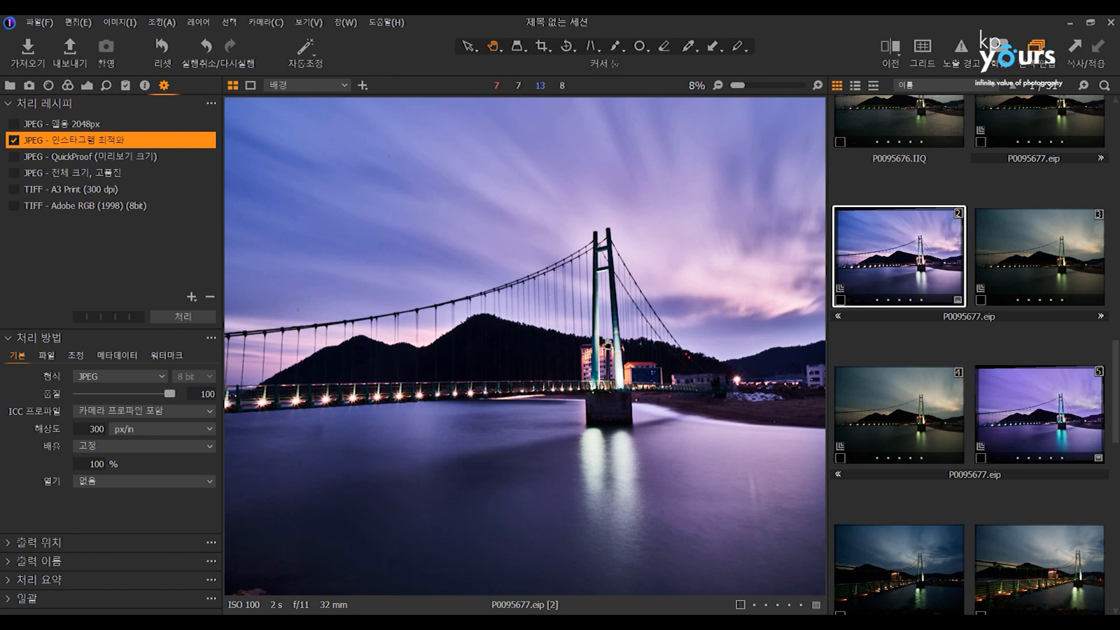
scroll(584, 366, "up", 2)
scroll(583, 362, "up", 2)
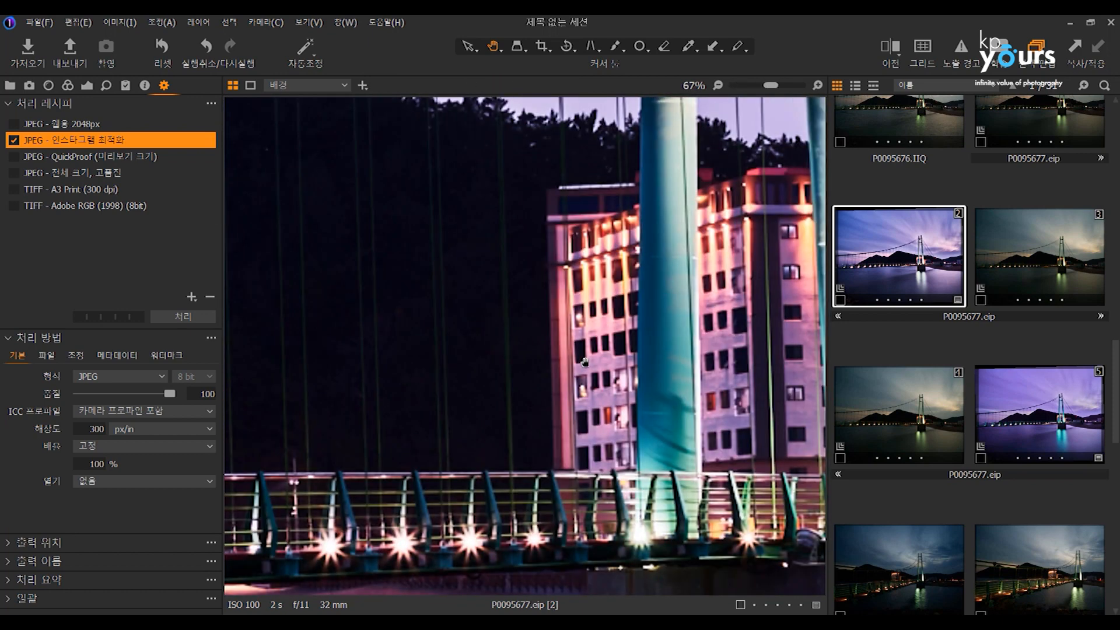
Check the output recipe's format and ICC profile choices without changing them, and view the whole bridge photo again.
left_click(99, 378)
left_click(104, 379)
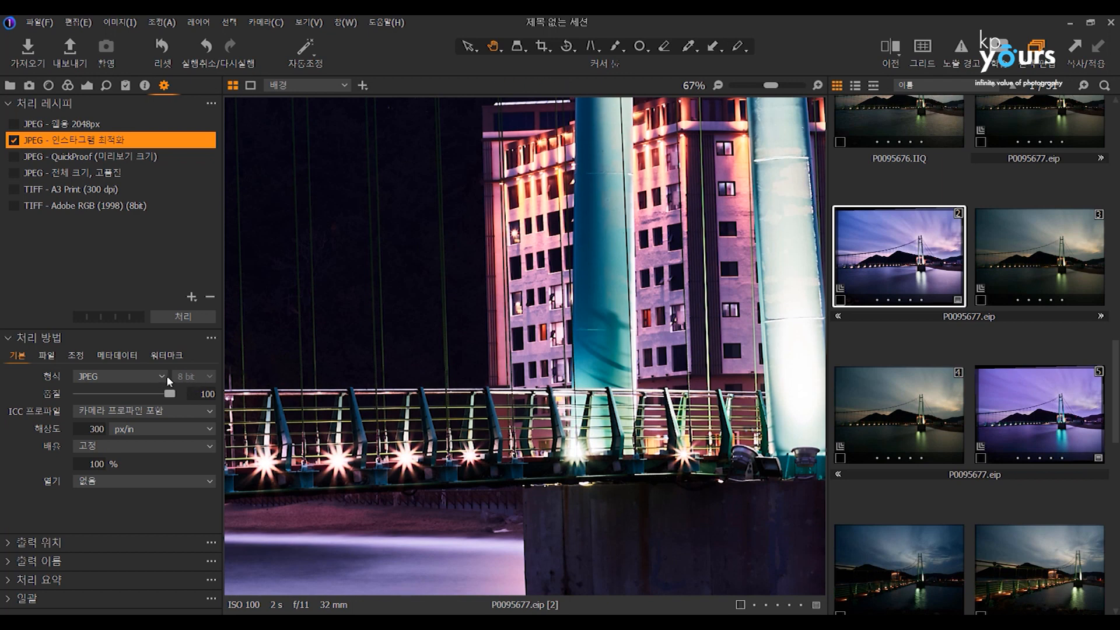
left_click(194, 414)
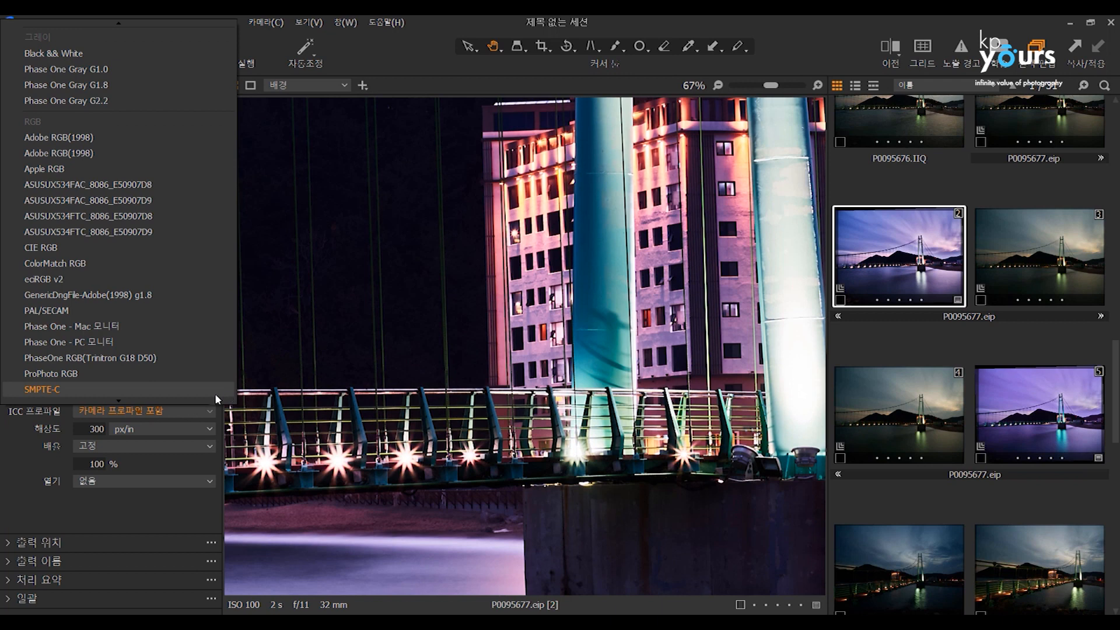
left_click(465, 385)
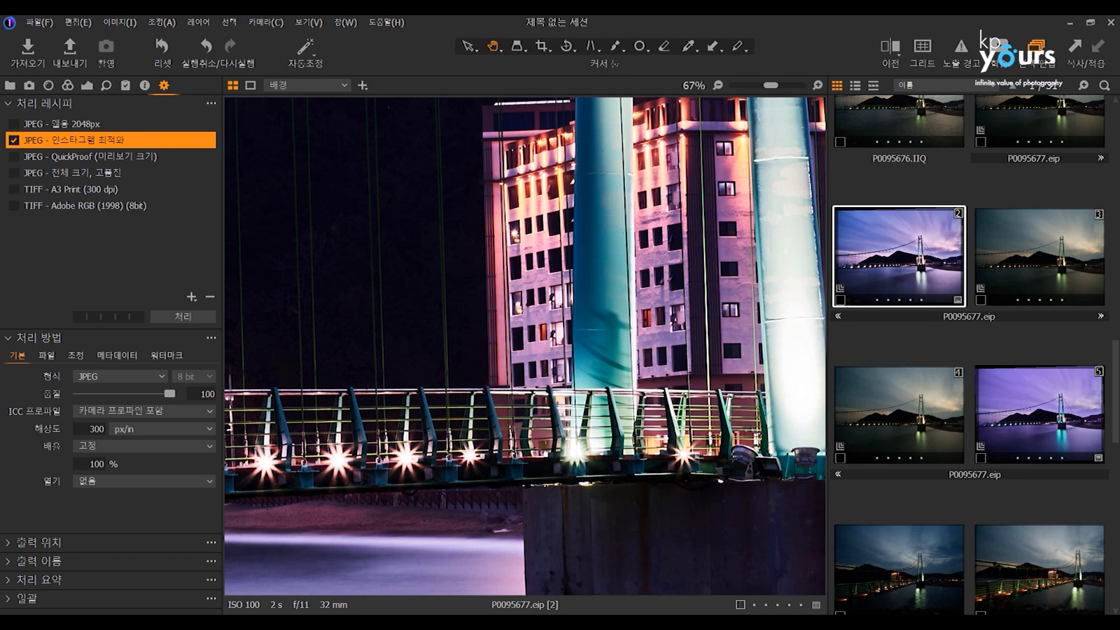
double_click(606, 363)
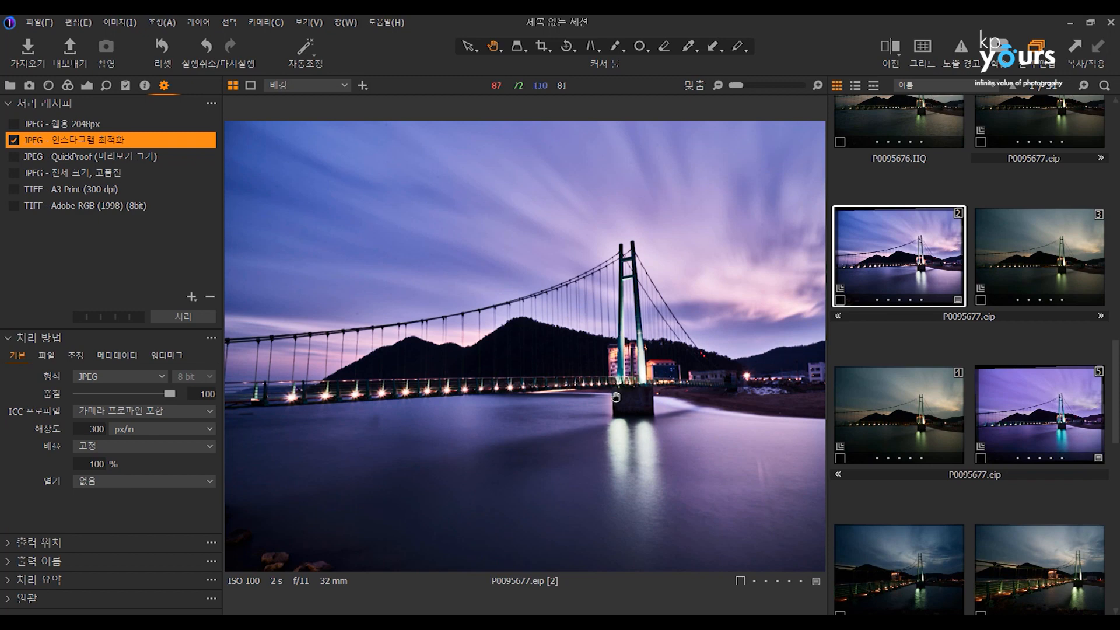
left_click_drag(652, 376, 482, 375)
Try to run the EIZO monitor calibration from the colour preferences and close the preferences.
left_click(78, 23)
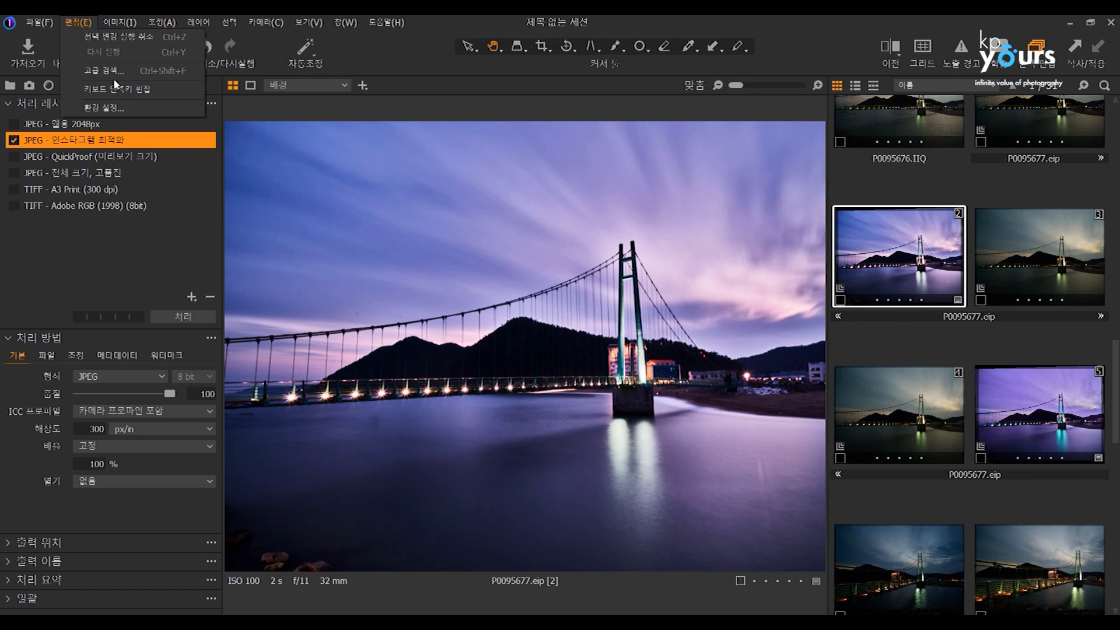
left_click(114, 109)
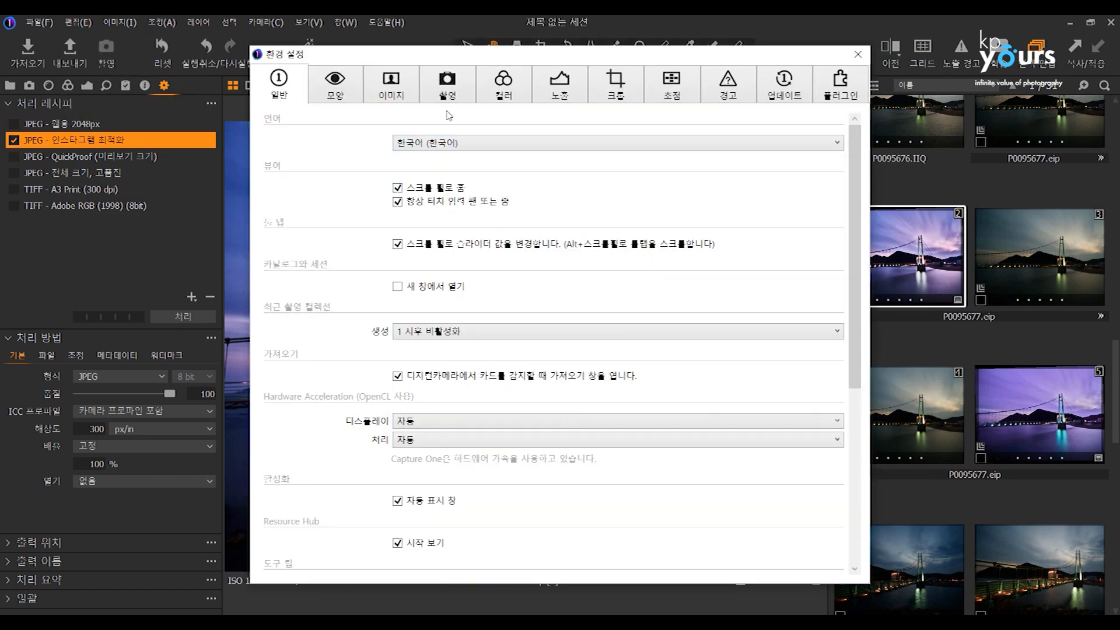
left_click(505, 89)
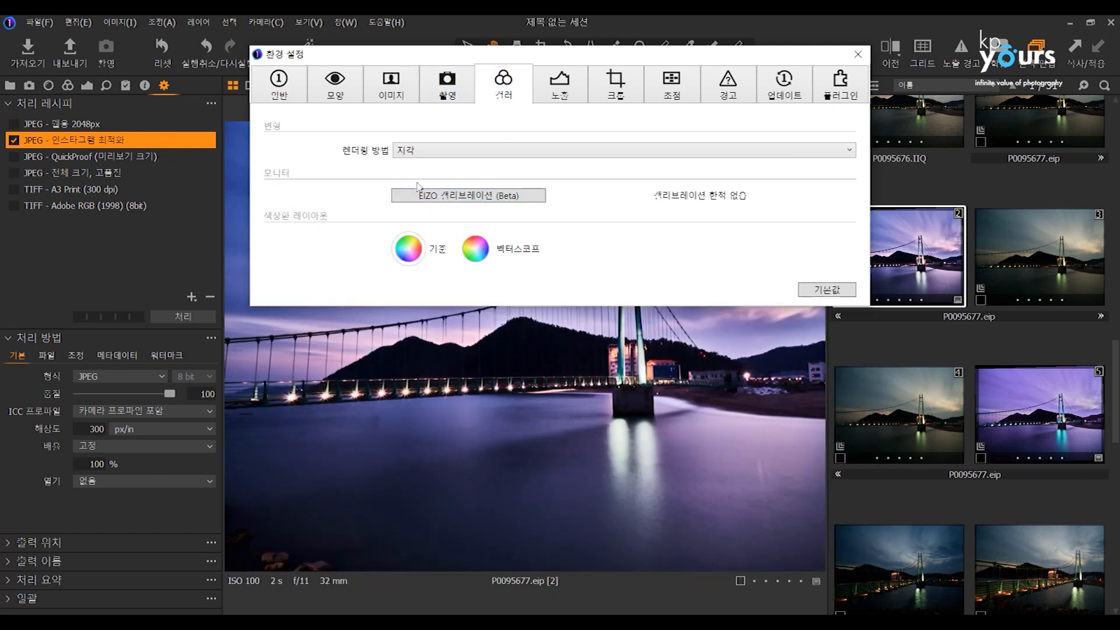
left_click(439, 198)
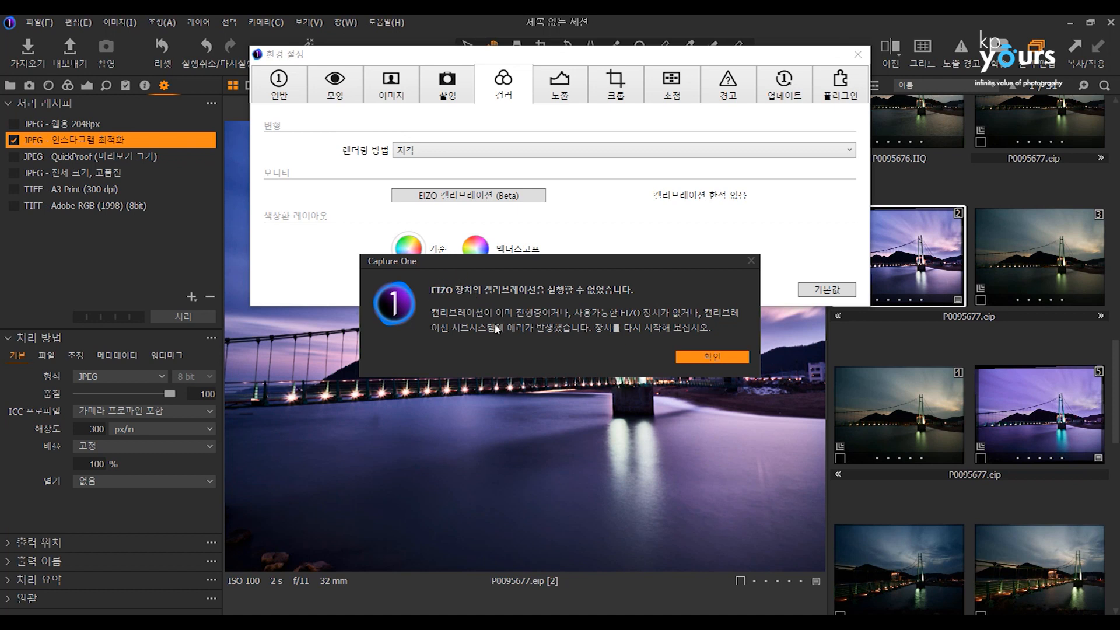
left_click(704, 357)
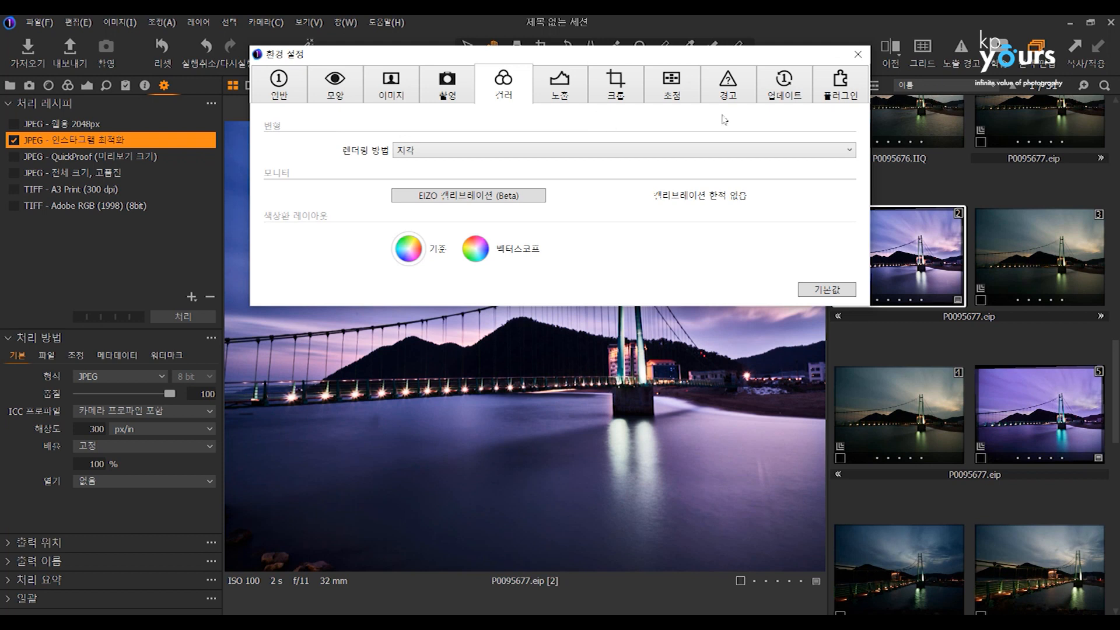
left_click(858, 55)
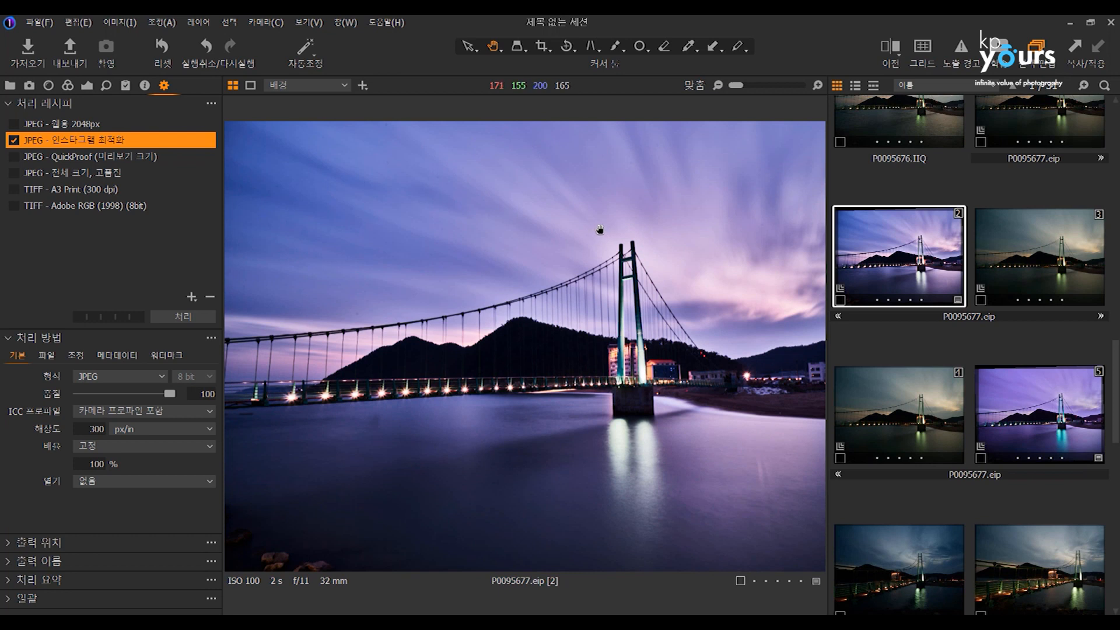
Try a contrast of -15 on variant 2 and reset all its exposure adjustments to 0.
left_click(90, 86)
mouse_move(98, 232)
left_mouse_down()
mouse_move(152, 231)
mouse_move(111, 237)
left_mouse_up()
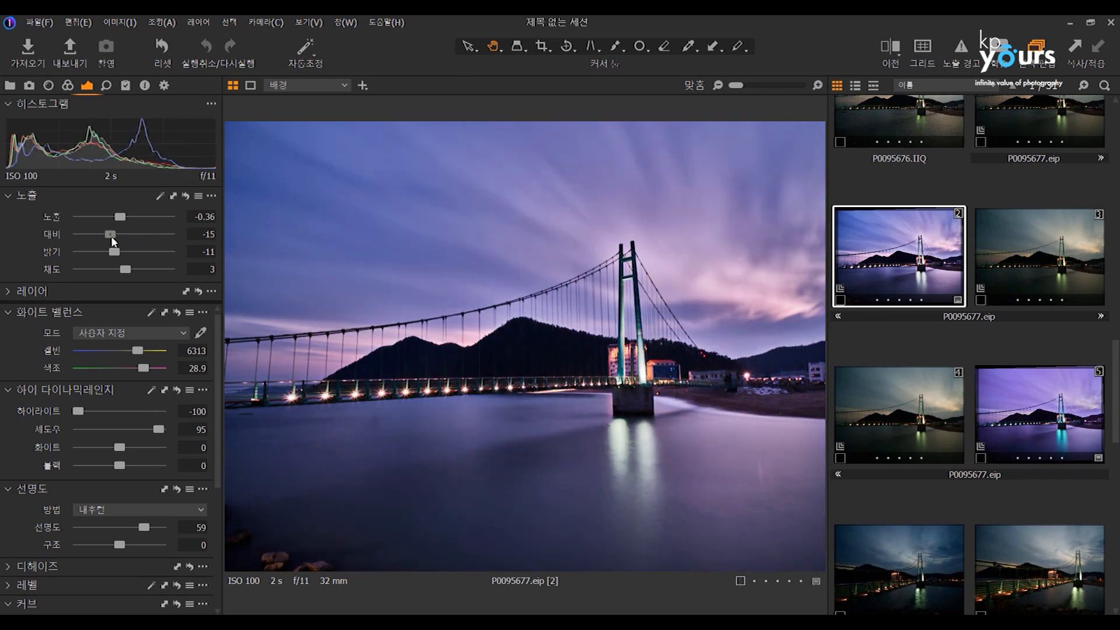
left_click(186, 196)
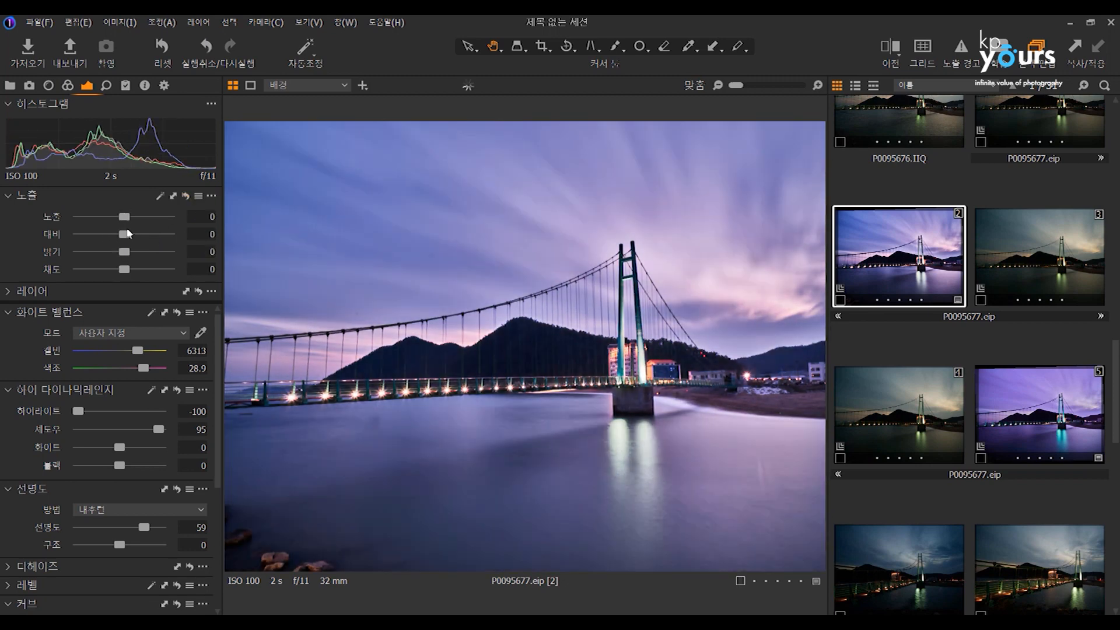
Try an exposure of -3.62 and a brightness of 11 on variant 2, resetting the adjustments after each trial.
left_click_drag(126, 216, 98, 216)
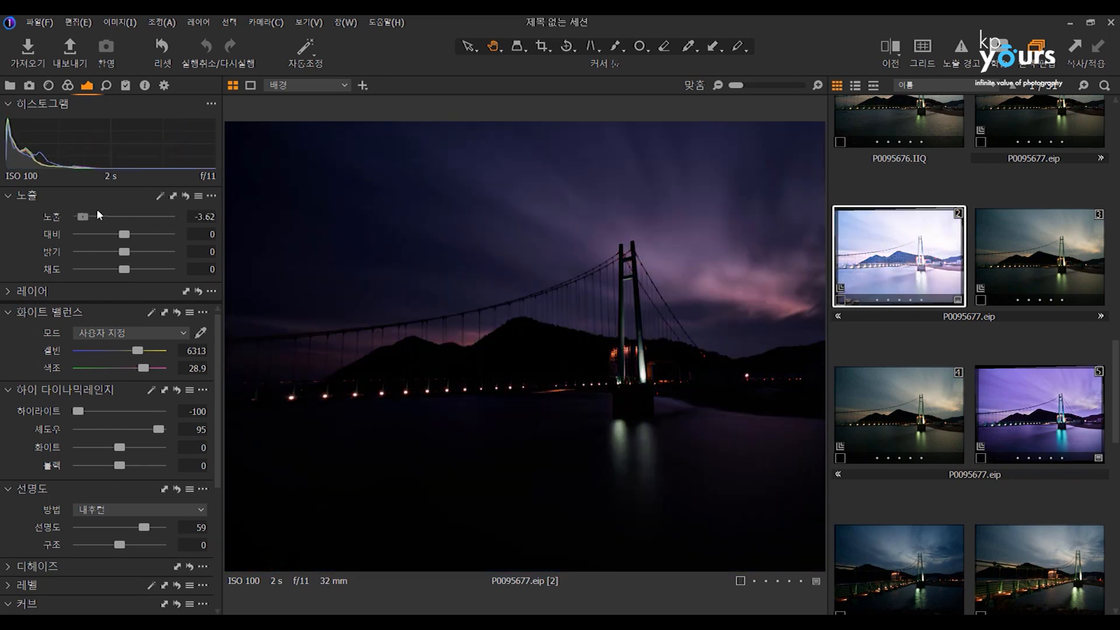
double_click(97, 215)
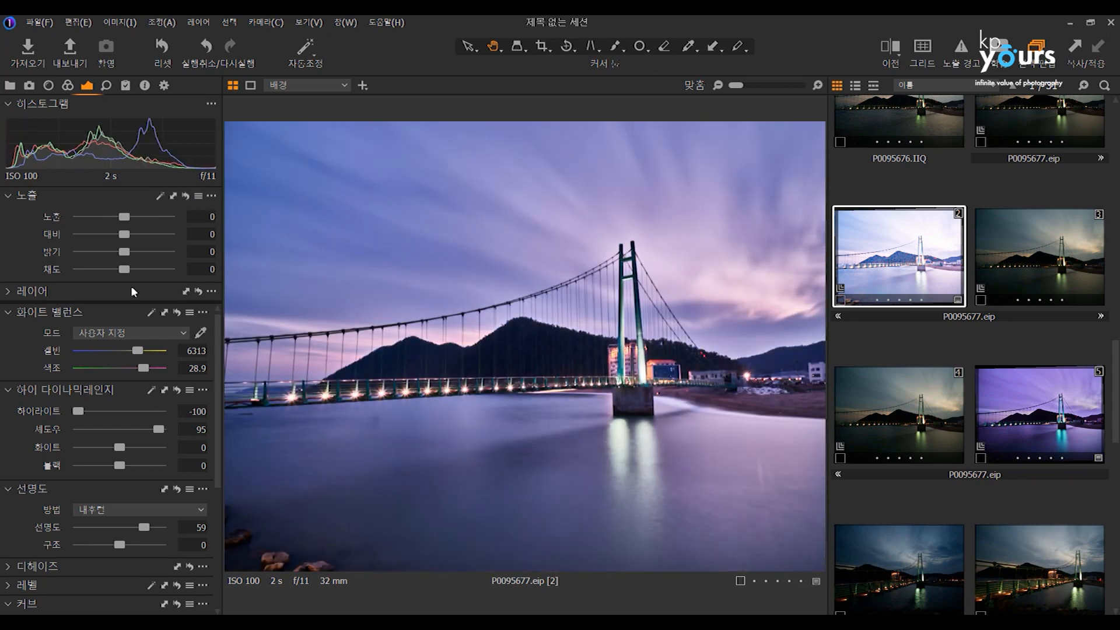
left_click_drag(126, 251, 153, 252)
left_click(186, 196)
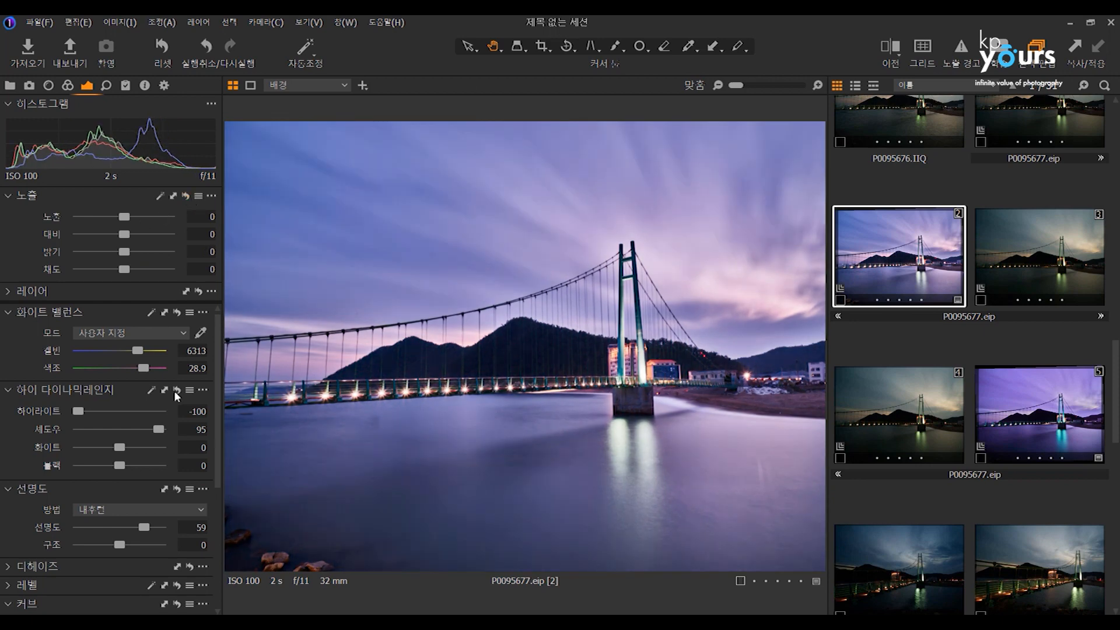
Reset variant 2's high dynamic range adjustments, try highlights -6 with shadows 100 and shadows 4, and reset them to 0.
left_click(176, 389)
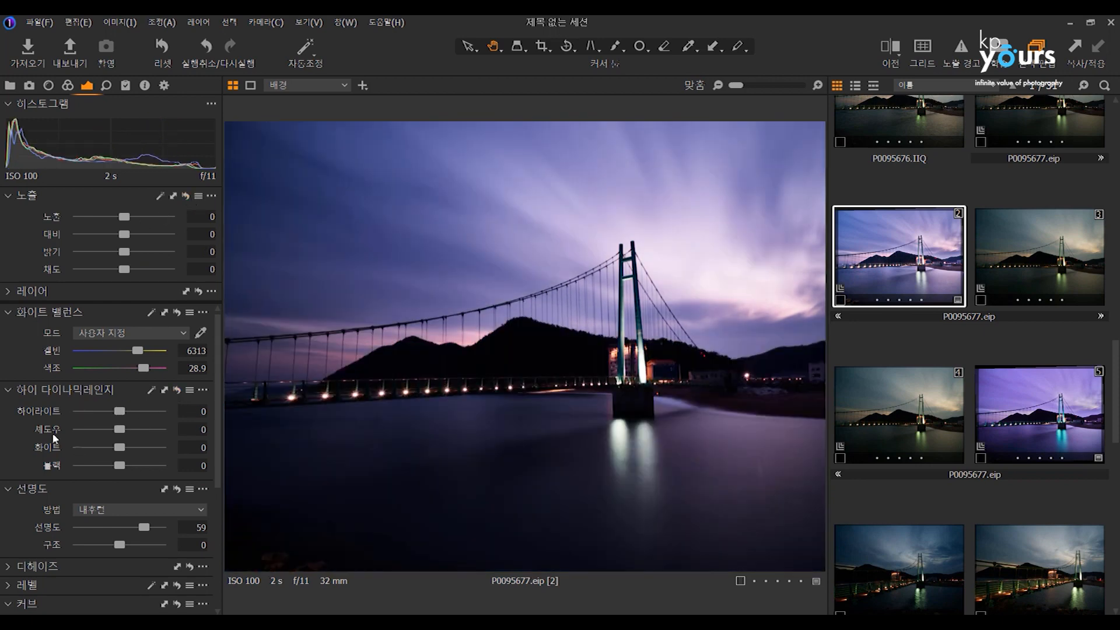
left_click_drag(120, 429, 146, 422)
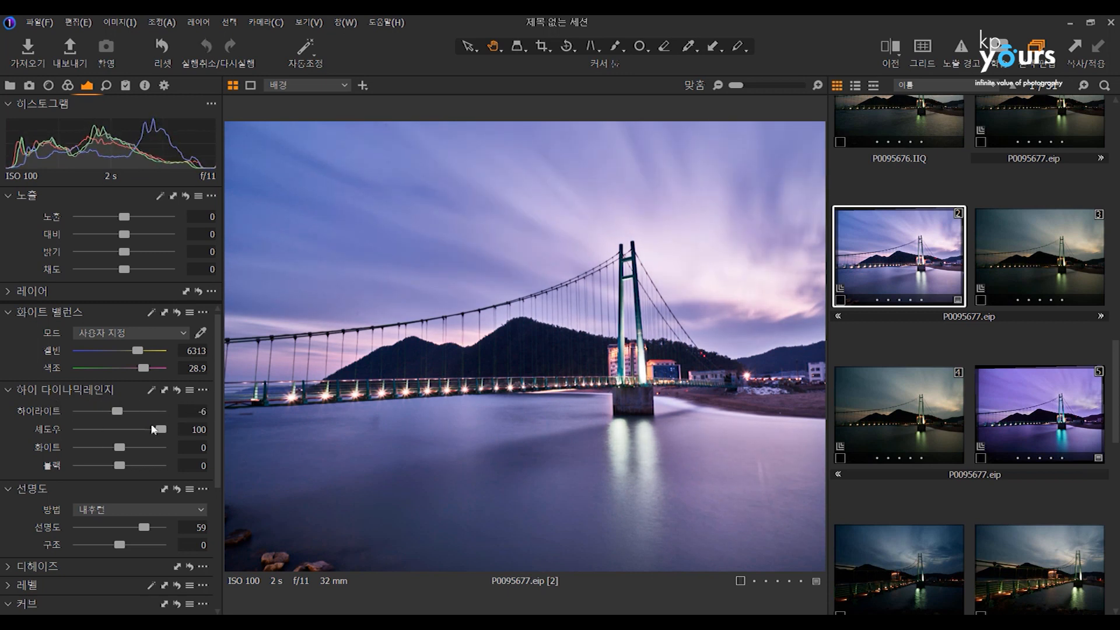
left_click(176, 389)
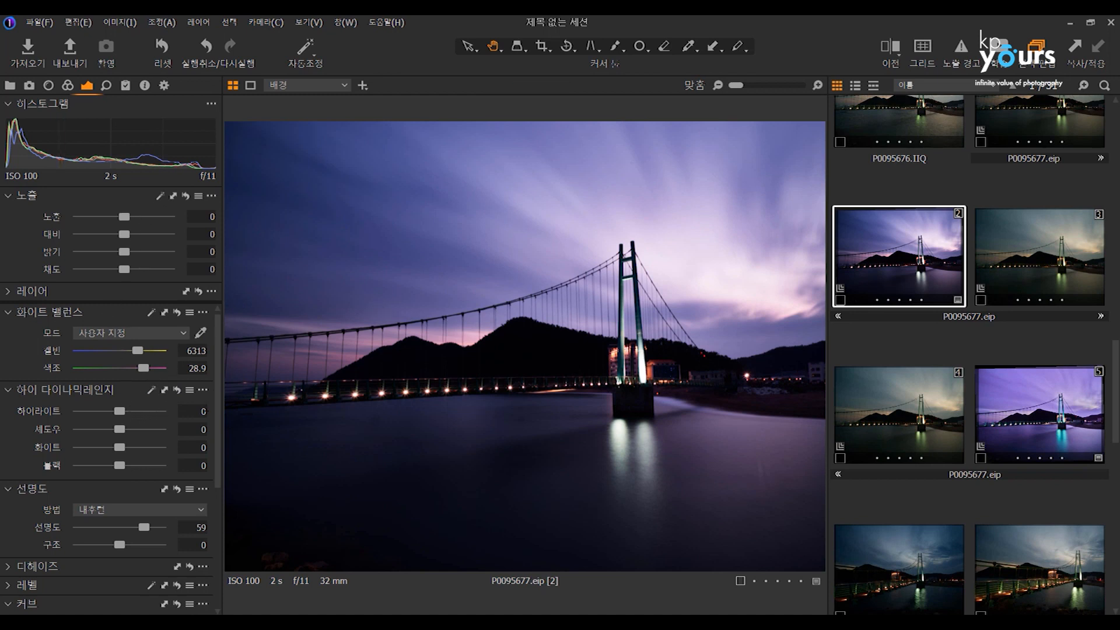
mouse_move(119, 429)
left_mouse_down()
mouse_move(150, 430)
mouse_move(93, 429)
mouse_move(121, 429)
left_mouse_up()
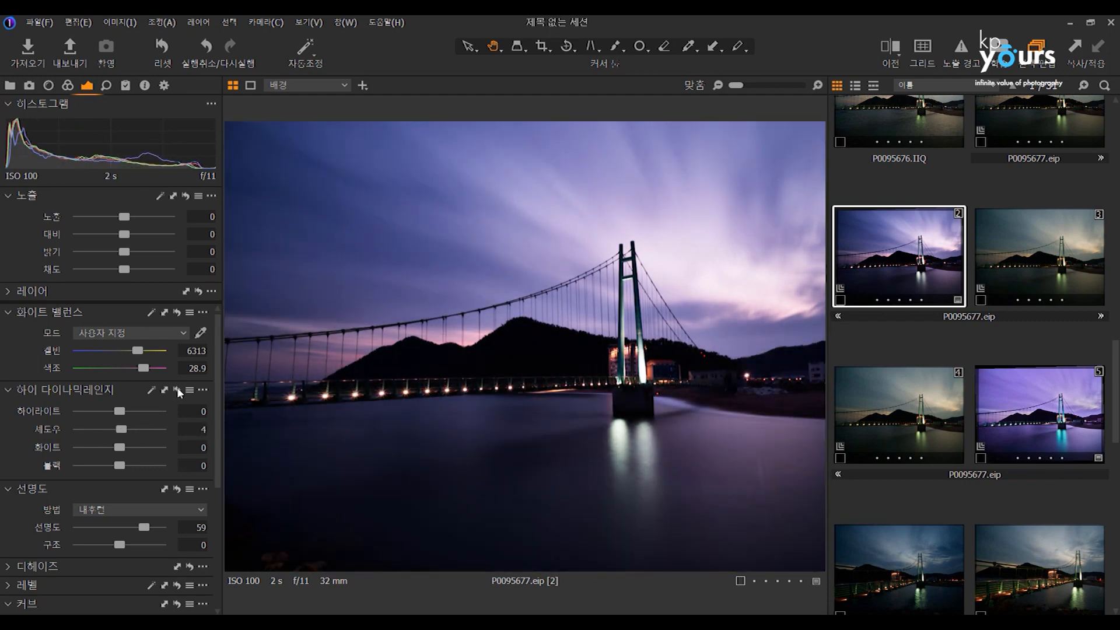
left_click(177, 389)
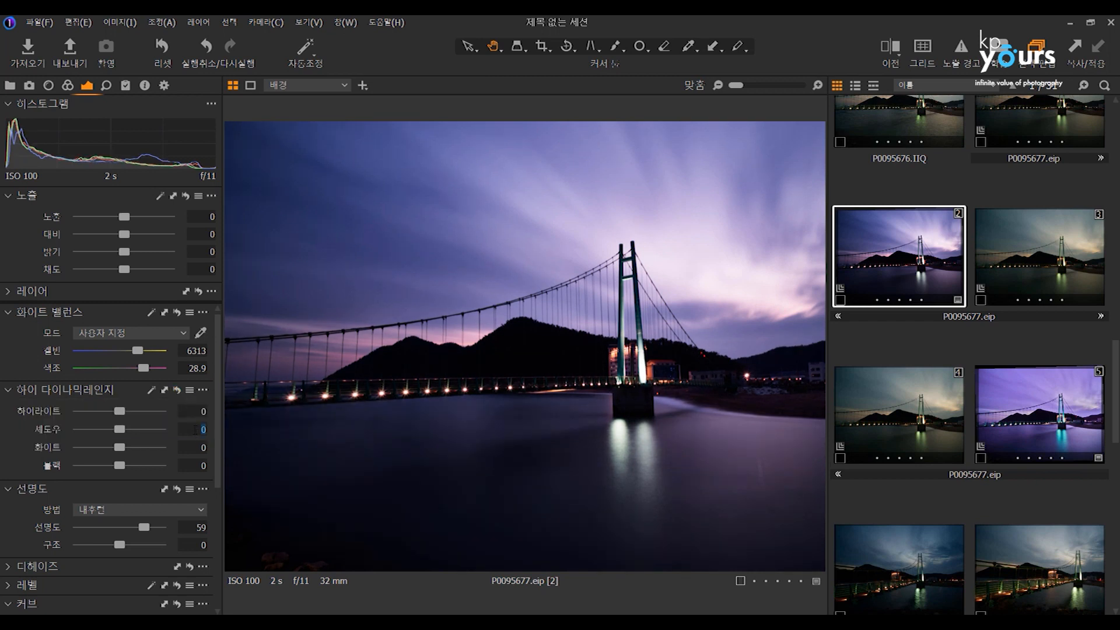
Try shadow values such as 7, -5, 5, -22, 8 and -2 on variant 2, with whites at 2.
left_click(186, 429)
double_click(190, 429)
type("-1")
scroll(196, 431, "up", 16)
scroll(196, 432, "down", 10)
scroll(194, 431, "down", 3)
scroll(194, 432, "up", 9)
scroll(189, 431, "down", 5)
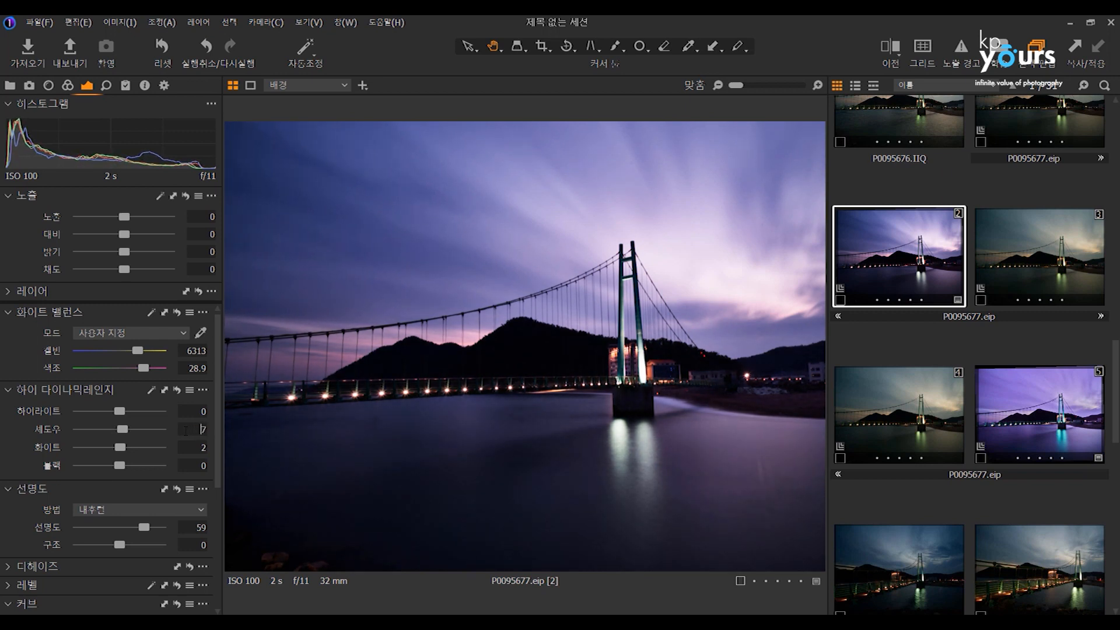
scroll(175, 429, "up", 2)
scroll(167, 429, "down", 5)
scroll(165, 428, "down", 8)
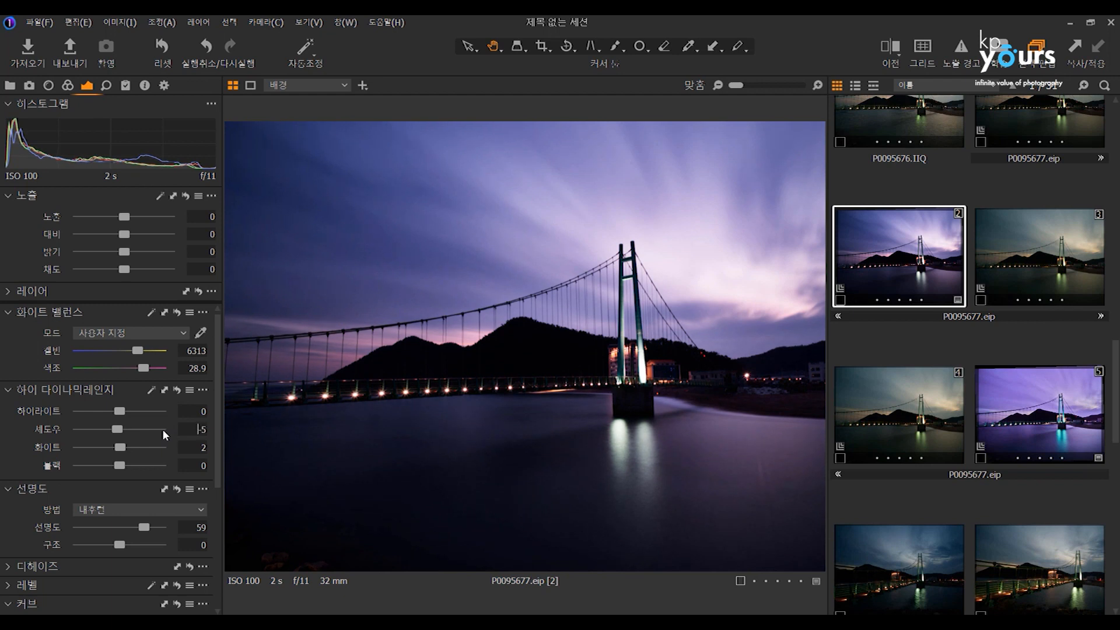
scroll(180, 423, "up", 4)
scroll(182, 425, "up", 5)
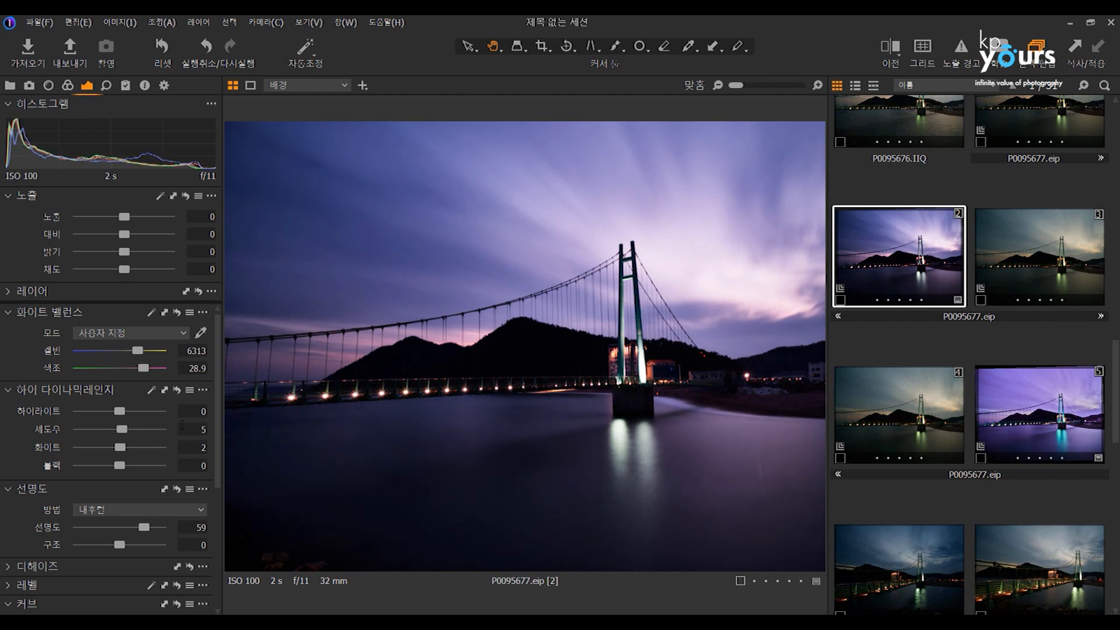
scroll(182, 424, "up", 2)
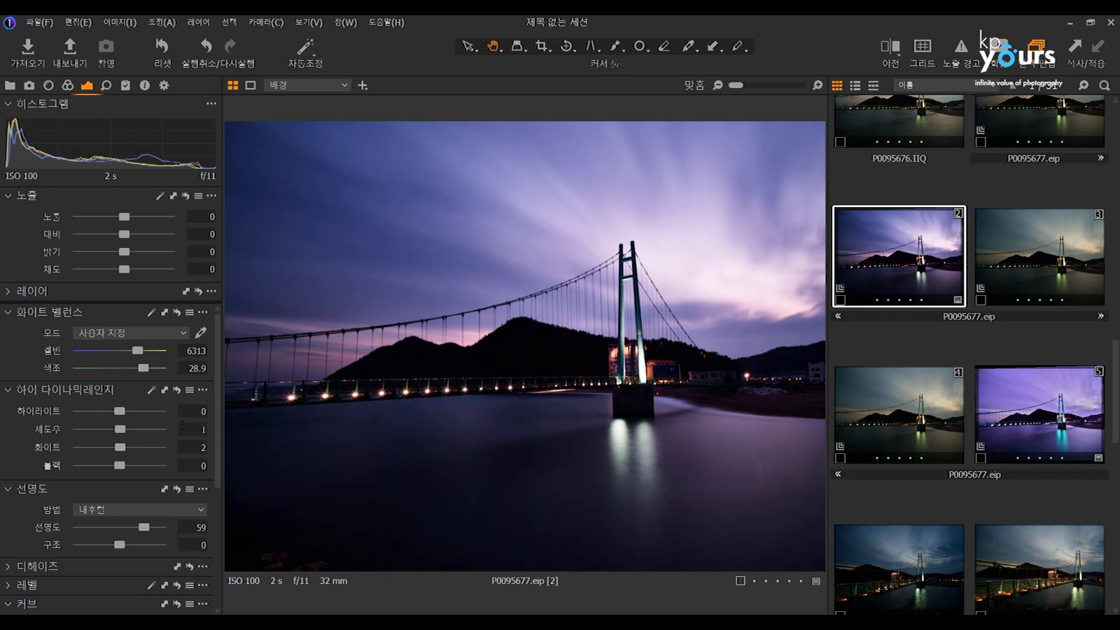
scroll(182, 424, "down", 6)
scroll(182, 426, "down", 20)
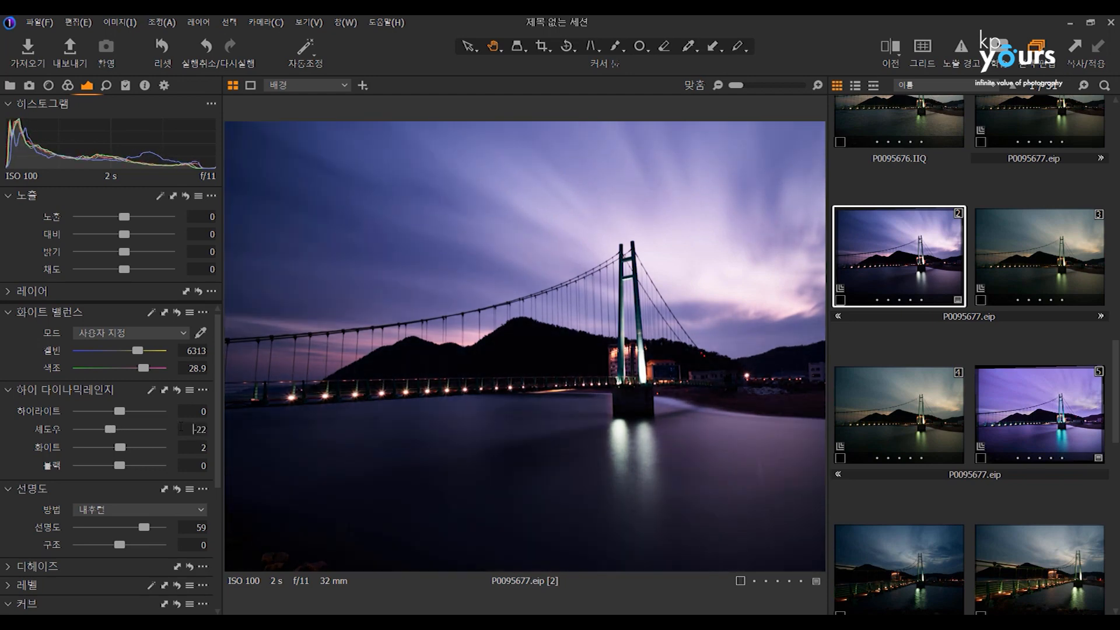
scroll(182, 426, "up", 20)
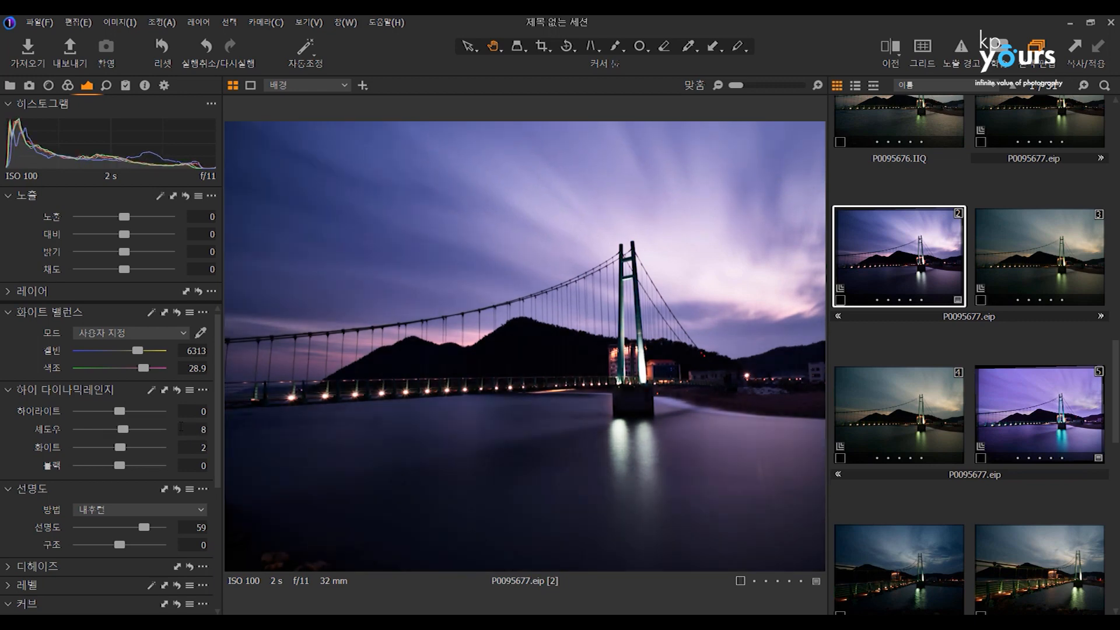
scroll(195, 426, "down", 10)
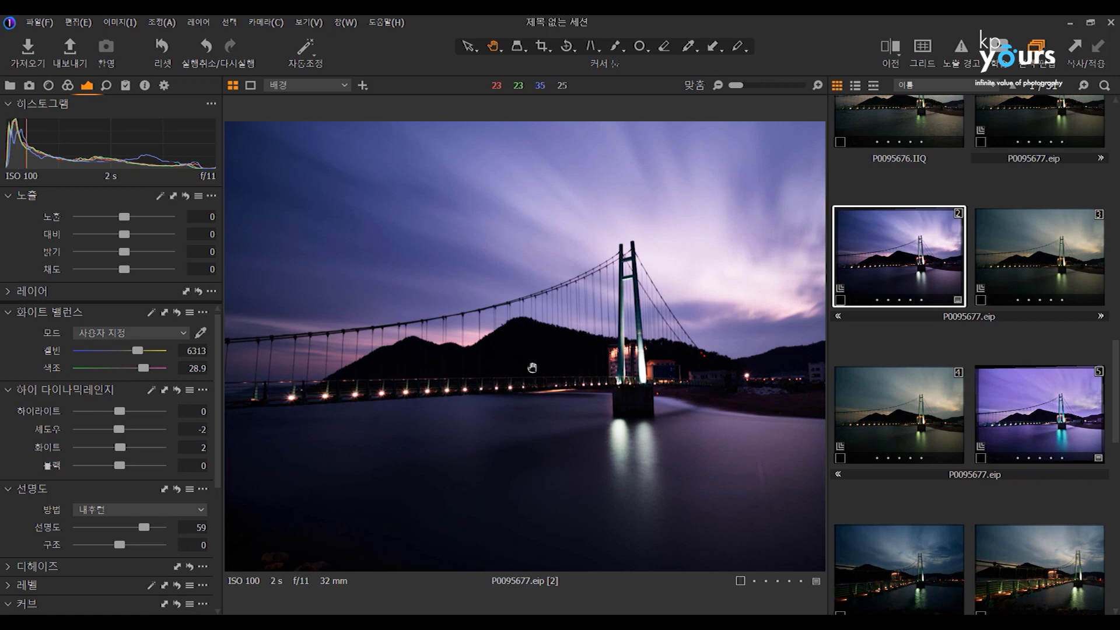
Reset variant 2 and undo that reset, try exposure 2.01 with contrast 39, and reset all its adjustments again.
left_click(159, 48)
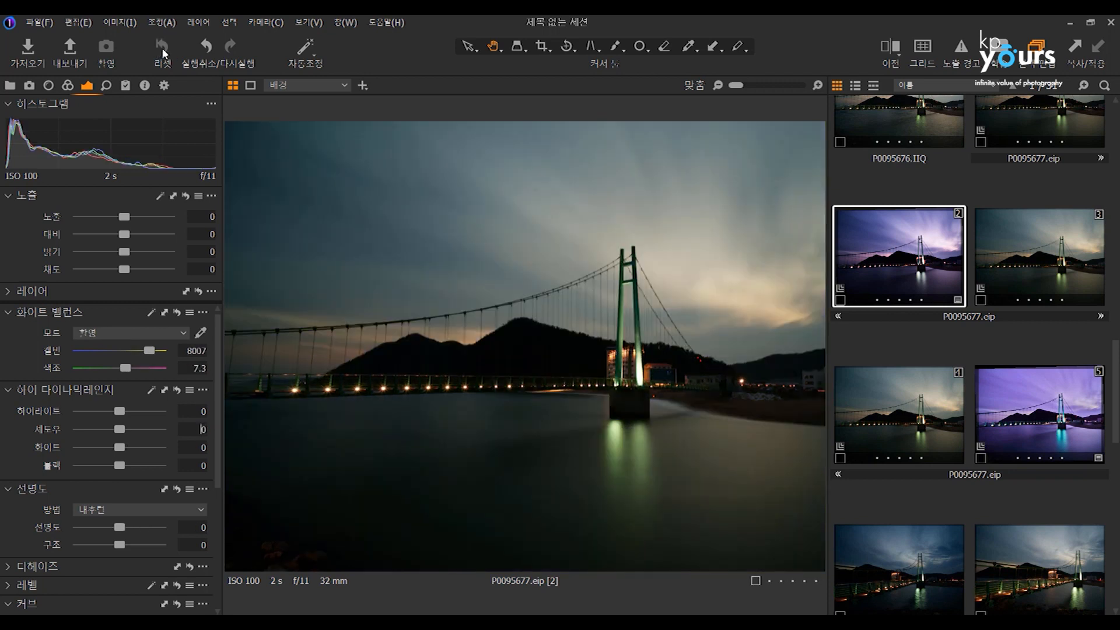
left_click(212, 51)
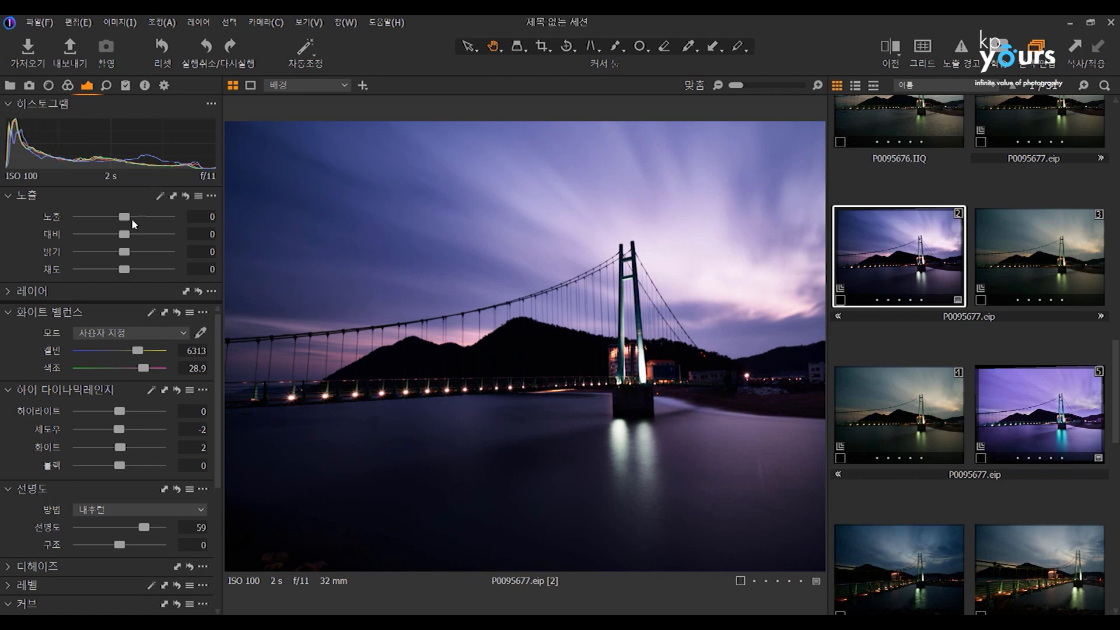
left_click(147, 217)
left_click(159, 234)
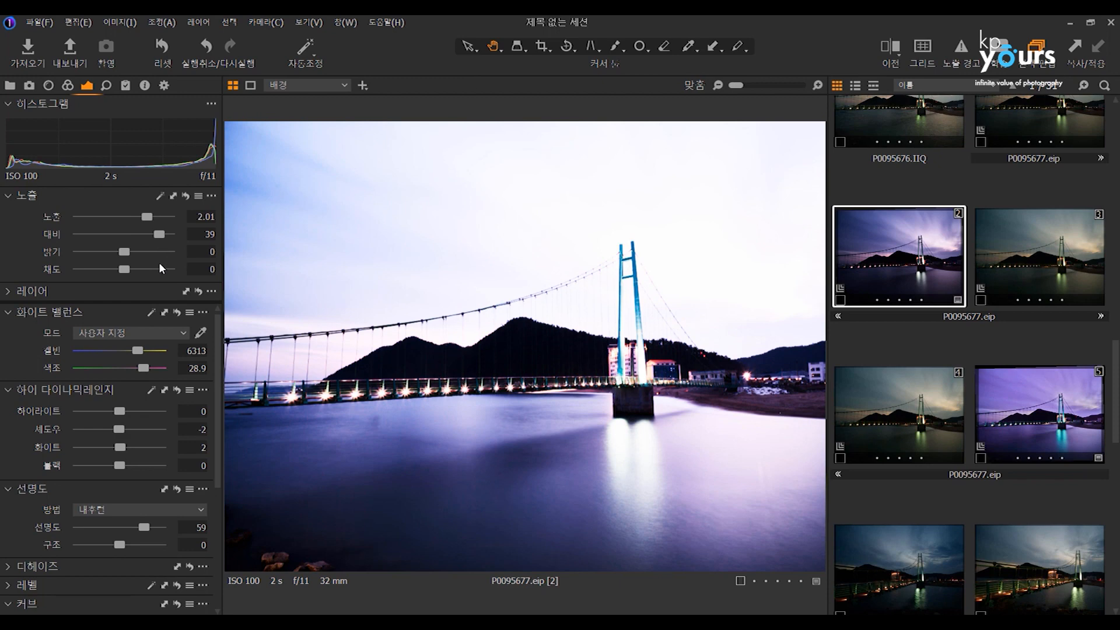
left_click(159, 251)
left_click(164, 53)
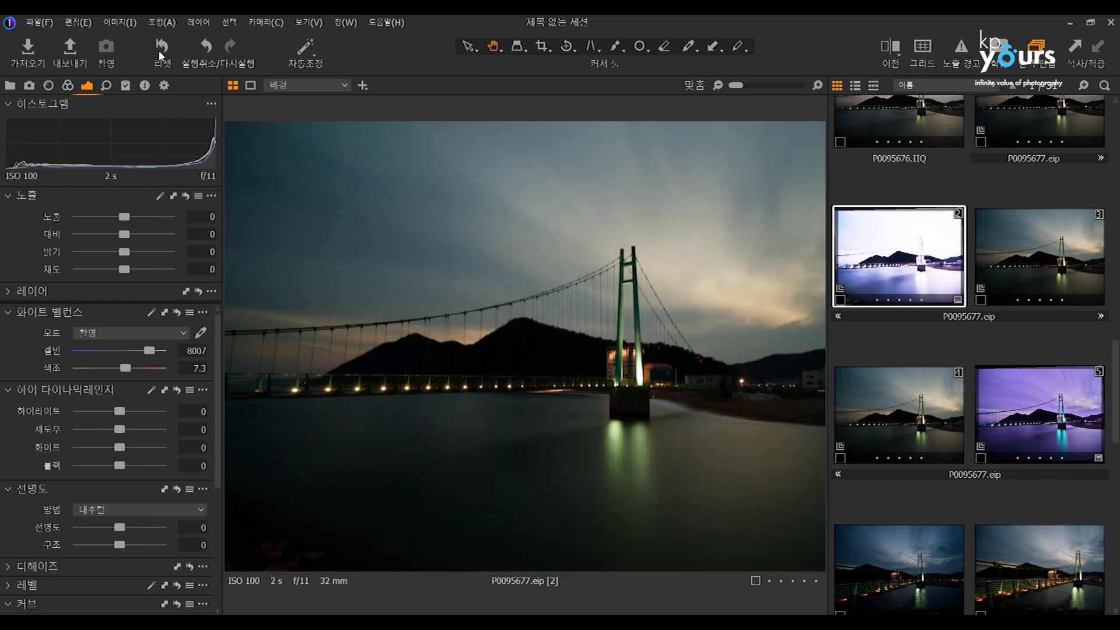
Try exposure 1.81, contrast 17 and brightness 25 on variant 2 and reset its exposure adjustments.
left_click(139, 234)
left_click(145, 216)
left_click(147, 252)
left_click(153, 269)
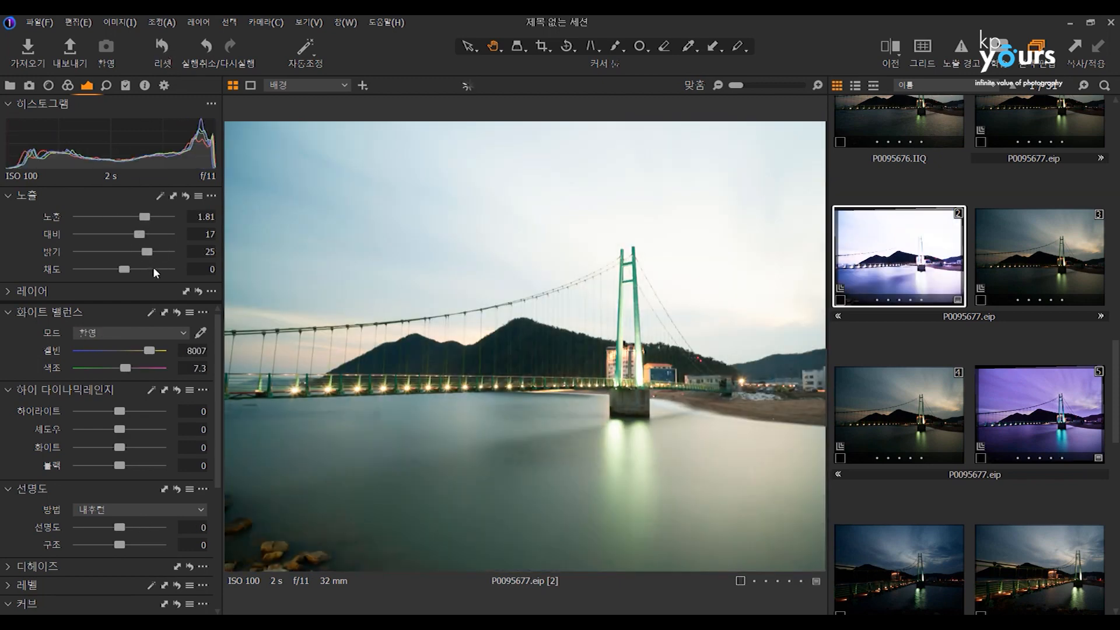
left_click(186, 197)
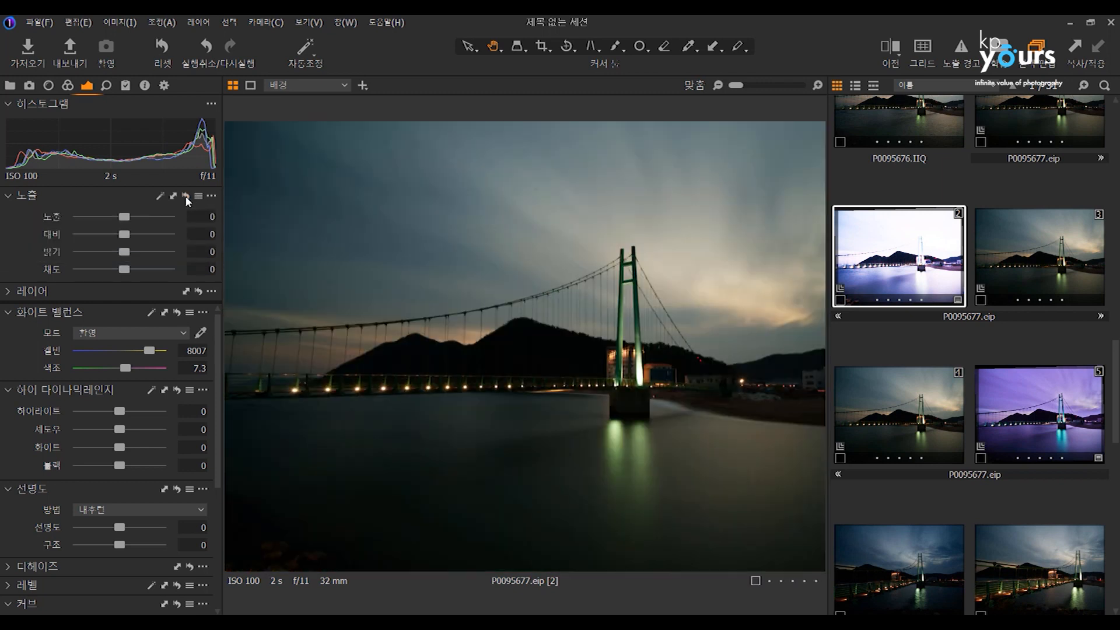
Set variant 2's exposure to 1.45, contrast to 35, brightness to 27 and saturation to 38.
left_click(140, 216)
left_click(140, 234)
left_click(149, 252)
left_click(155, 234)
left_click(141, 269)
Set variant 2's white balance to 4425 Kelvin with tint 31, and raise highlights to 52 along with shadows, whites and blacks.
left_click(119, 351)
left_click(144, 368)
left_click(142, 411)
left_click(143, 429)
left_click(141, 448)
left_click(139, 466)
Step back and forward through variant 2's recent adjustments with undo and redo, and reset the variant to its original state.
left_click(208, 45)
left_click(208, 45)
left_click(208, 45)
left_click(208, 45)
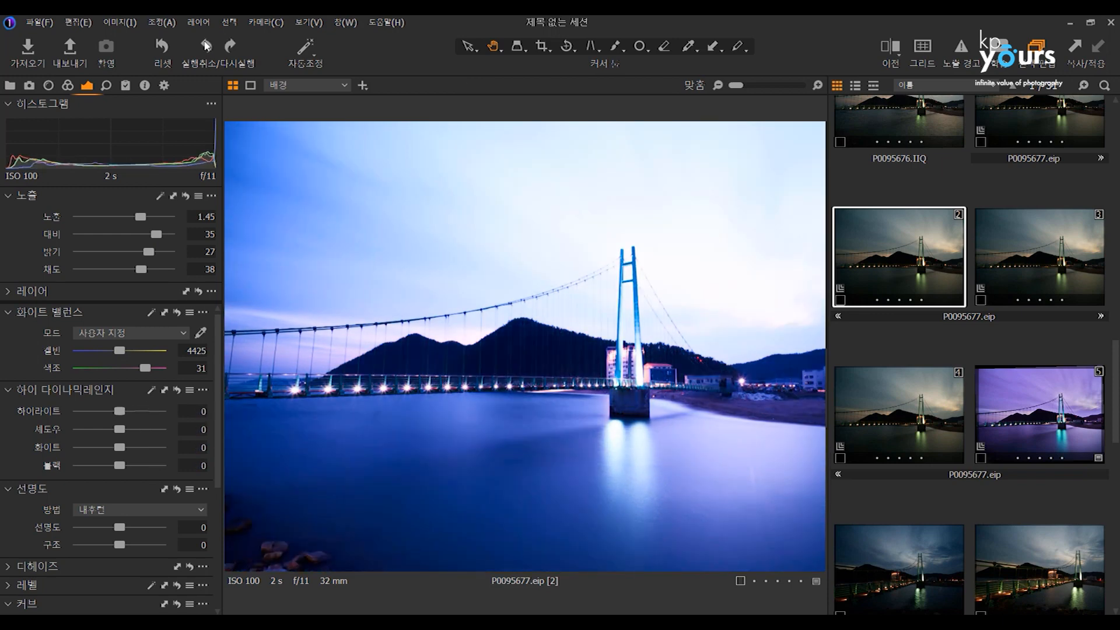
left_click(207, 45)
left_click(206, 45)
left_click(233, 49)
left_click(233, 49)
left_click(232, 49)
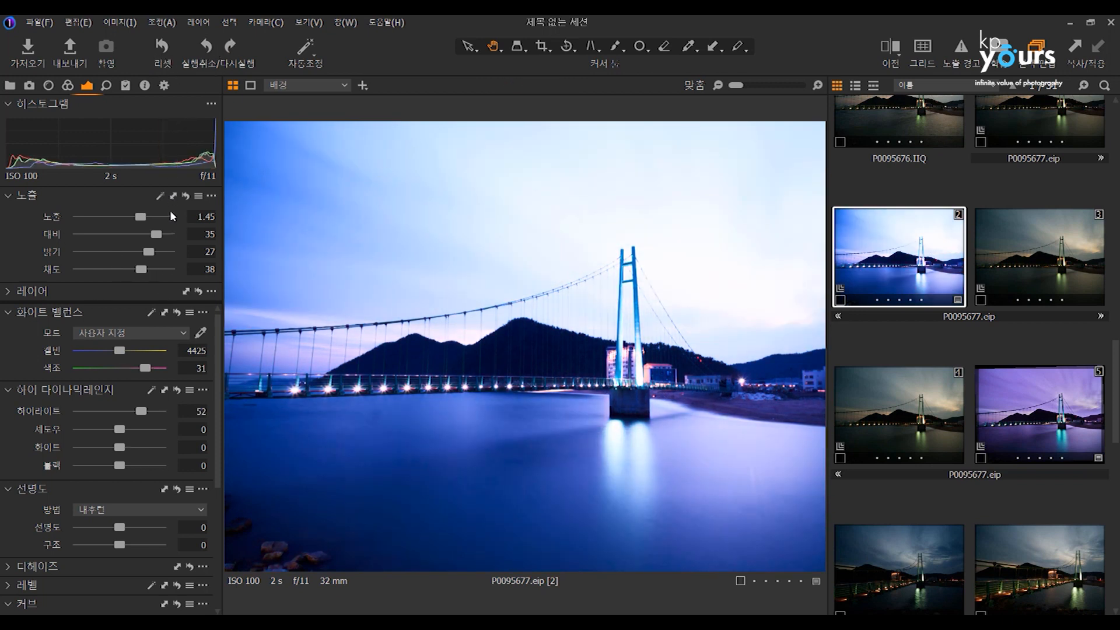
left_click(173, 55)
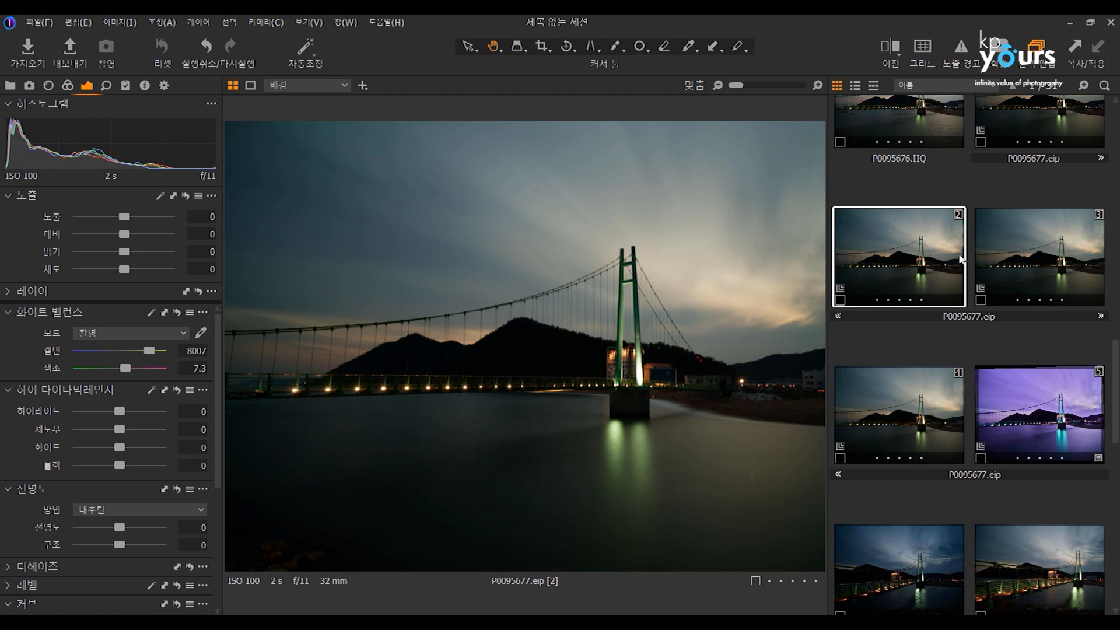
Set P0095662.IIQ to exposure 1.1, contrast 19, brightness 21 and 6435 Kelvin, and apply these adjustments to P0095663 through P0095667.
scroll(1004, 278, "up", 8)
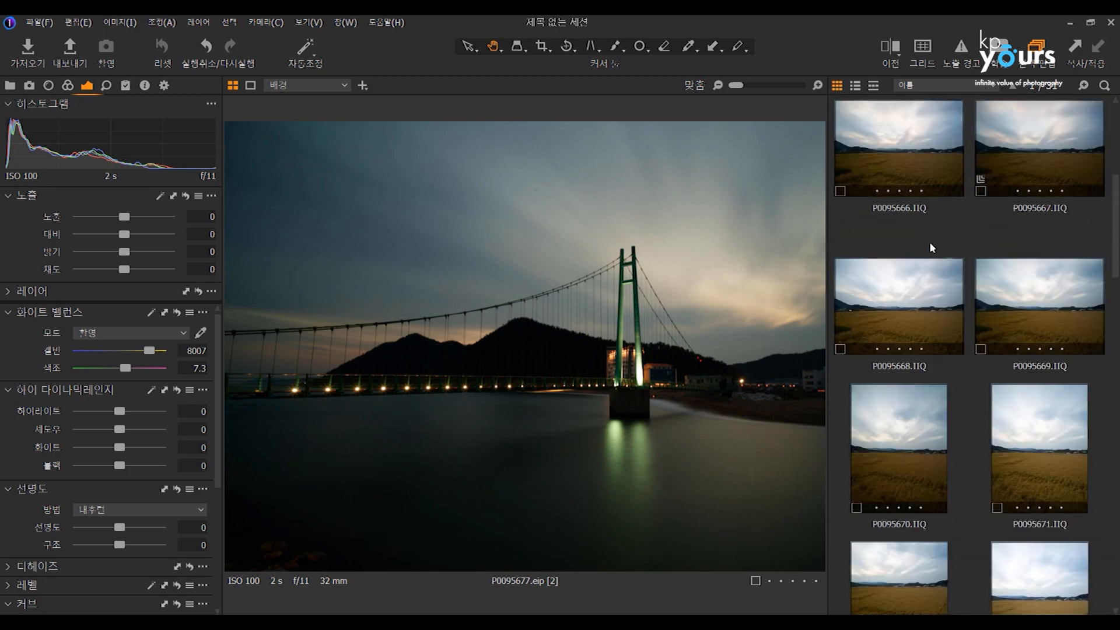
scroll(933, 248, "up", 1)
left_click(911, 208)
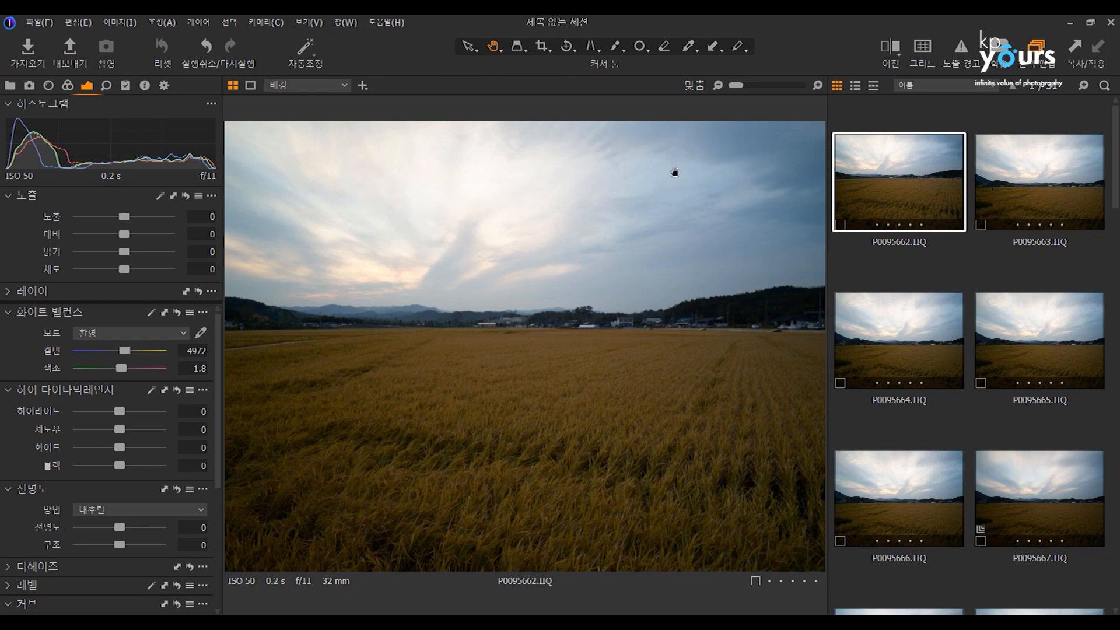
key("ctrl+shift+a")
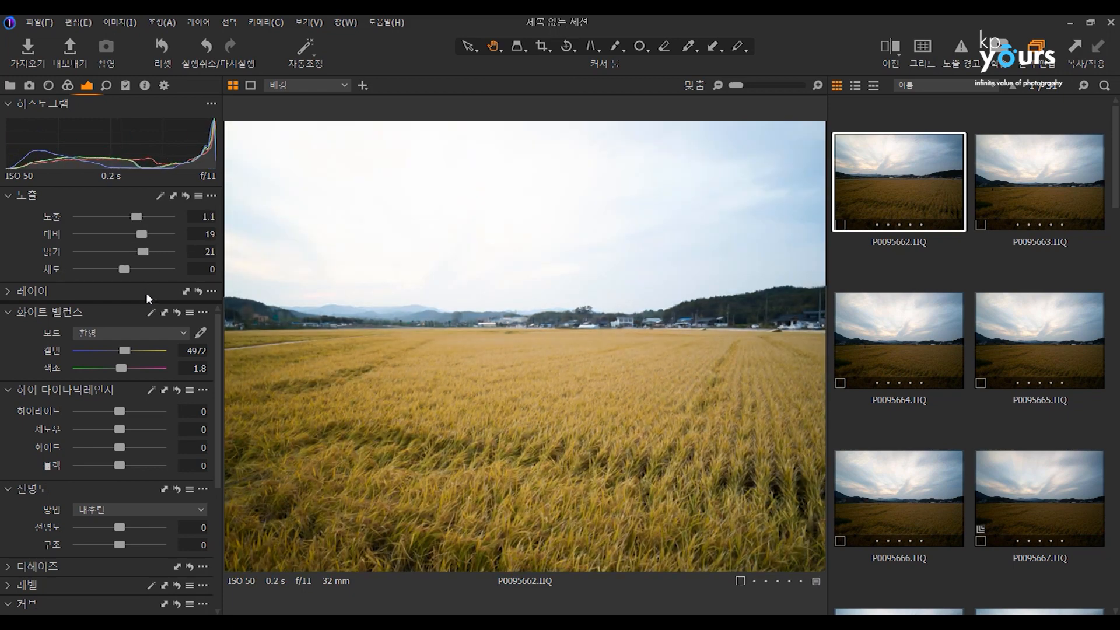
left_click(138, 350)
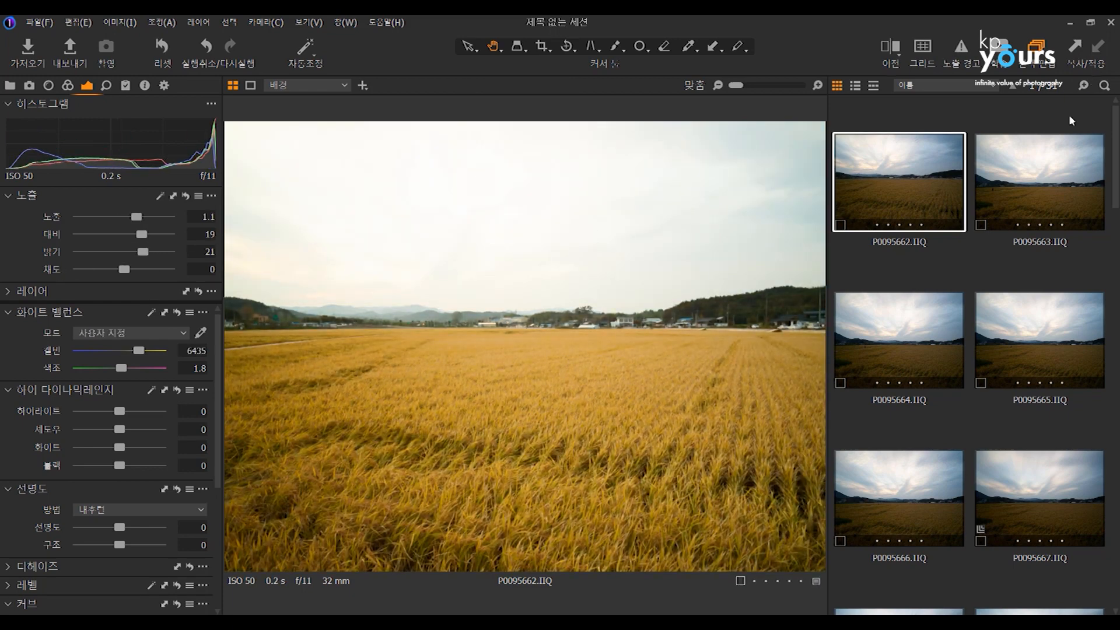
key("ctrl+a")
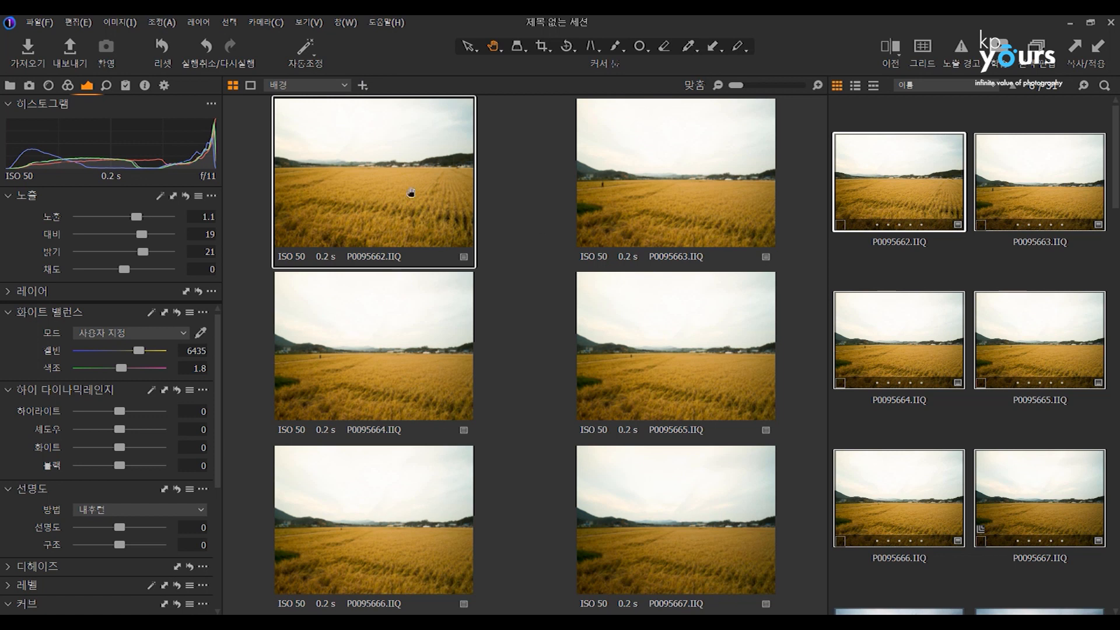
Try to process the selected field photos with the Instagram-optimised JPEG recipe and cancel the processing.
left_click(164, 86)
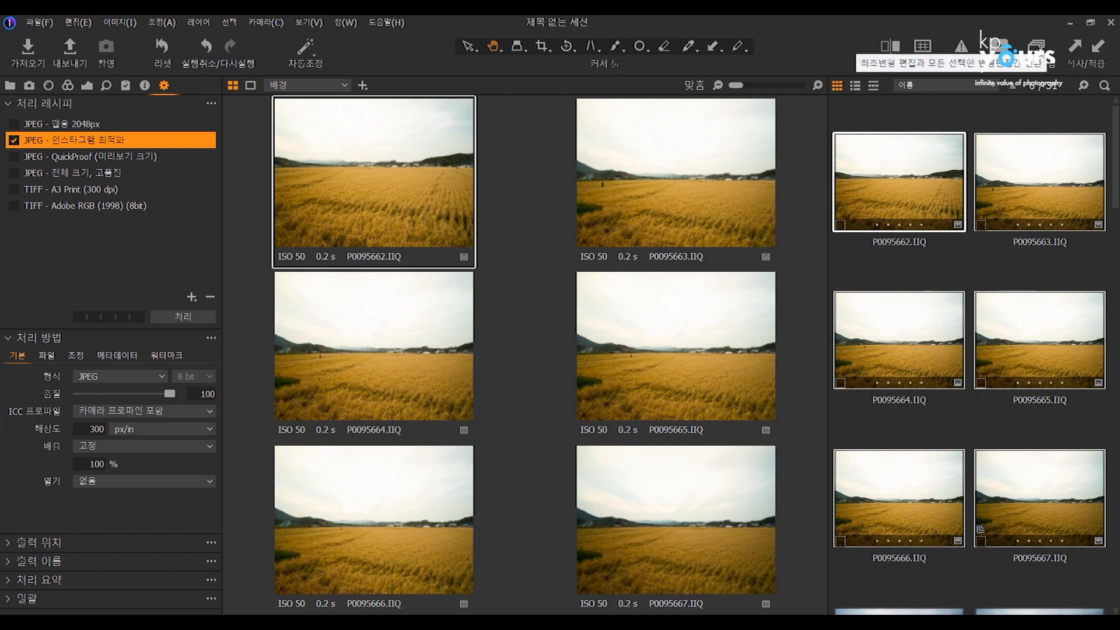
left_click(182, 318)
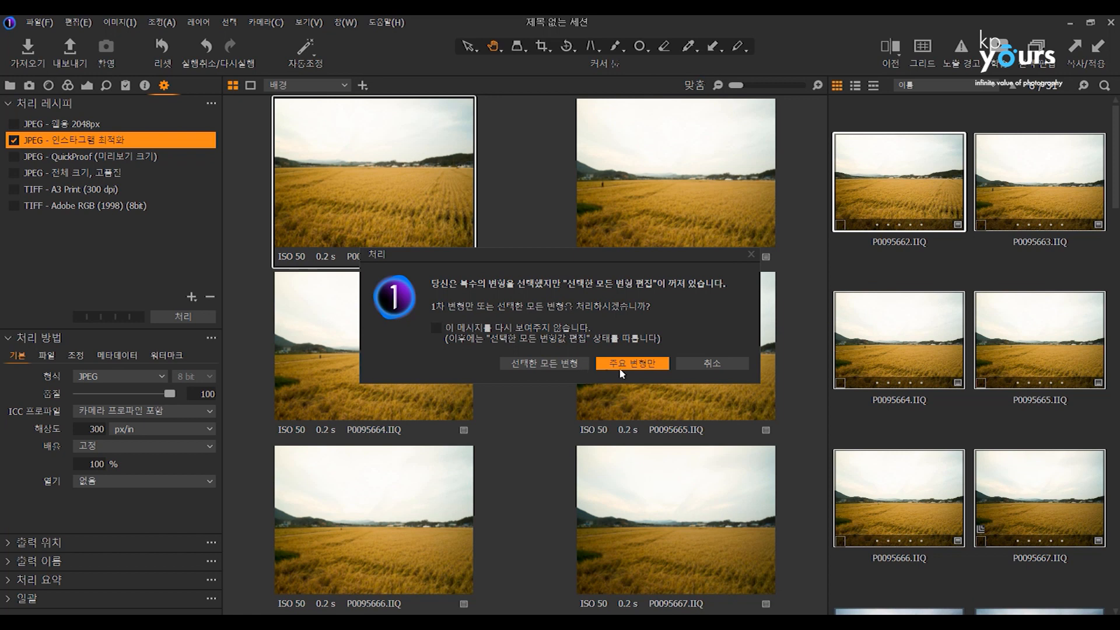
left_click(722, 365)
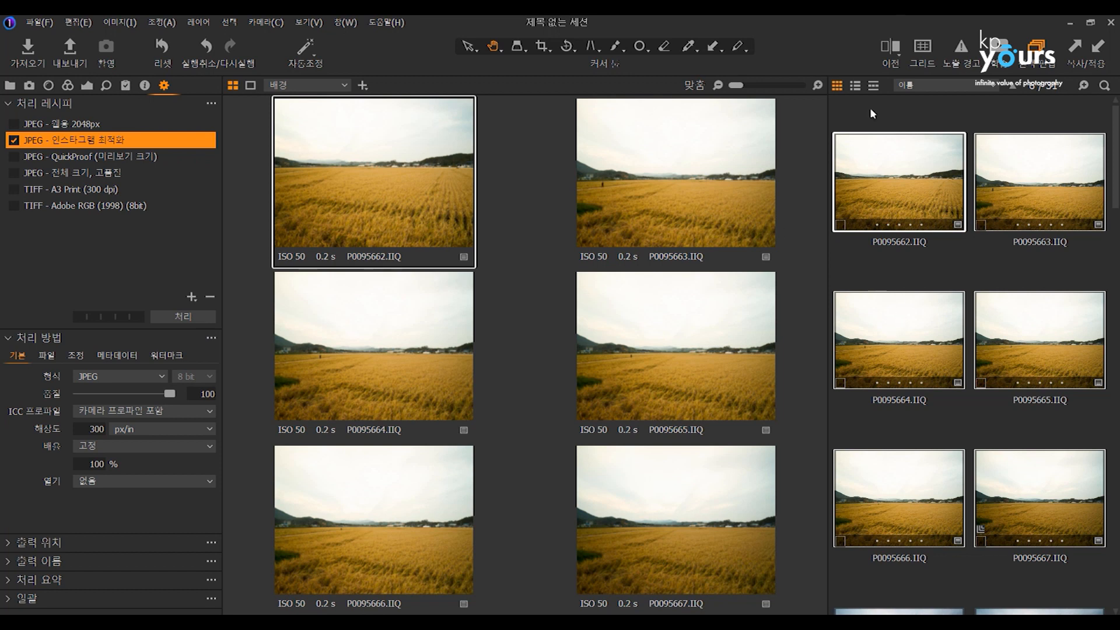
Turn off editing of all selected variants and reselect the photos P0095662 through P0095667.
left_click(1034, 115)
left_click(889, 201)
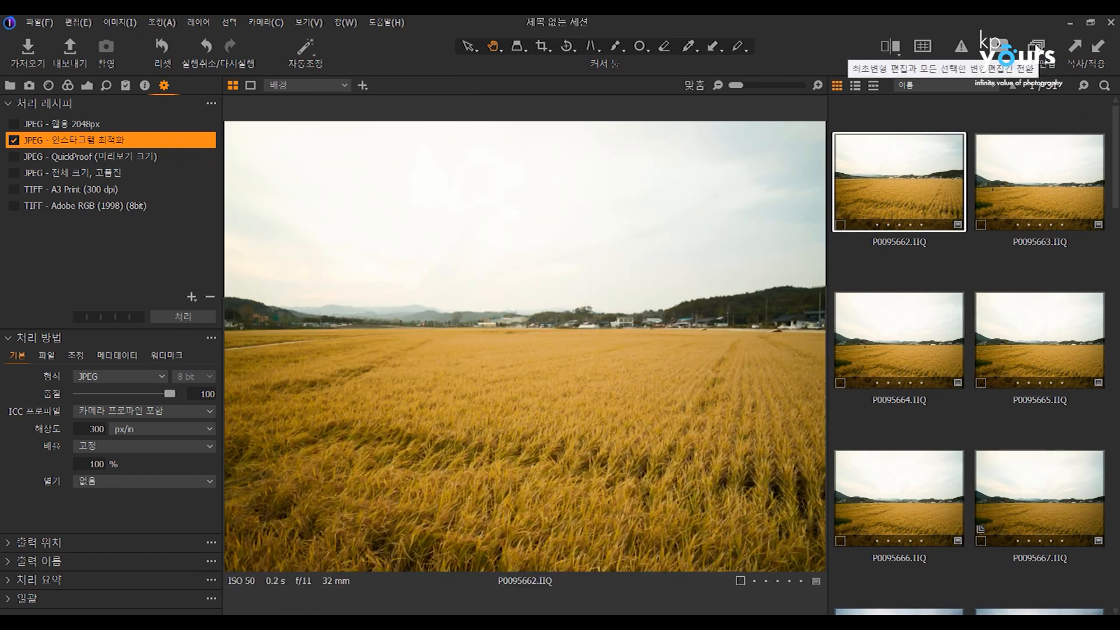
left_click(1051, 489, "shift")
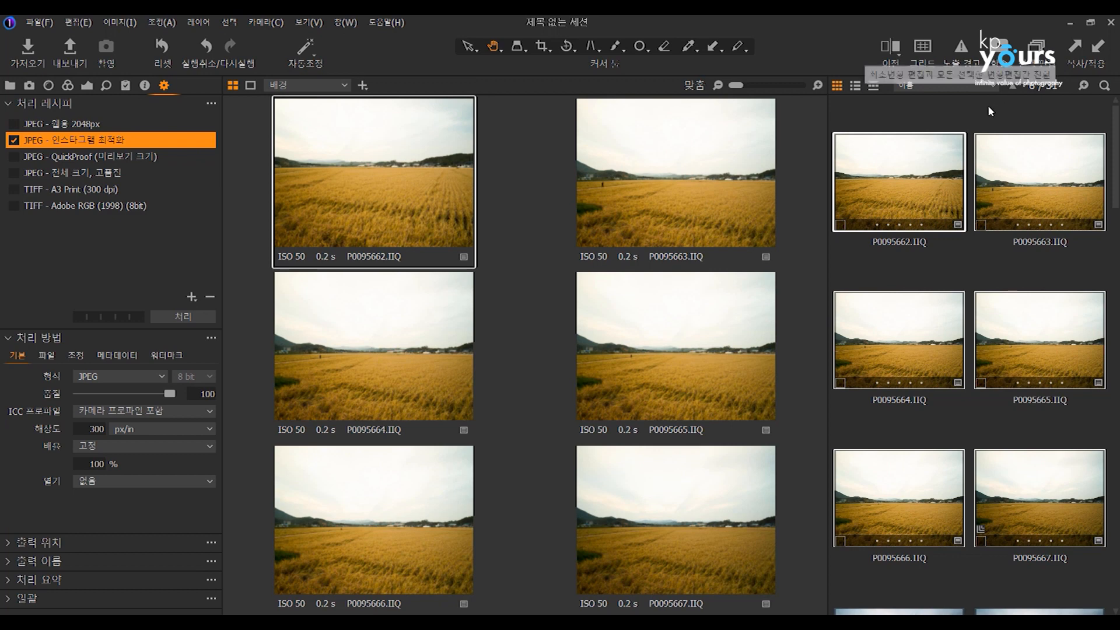
Select only P0095662.IIQ and set its highlights to -100 and shadows to -1.
left_click(917, 180)
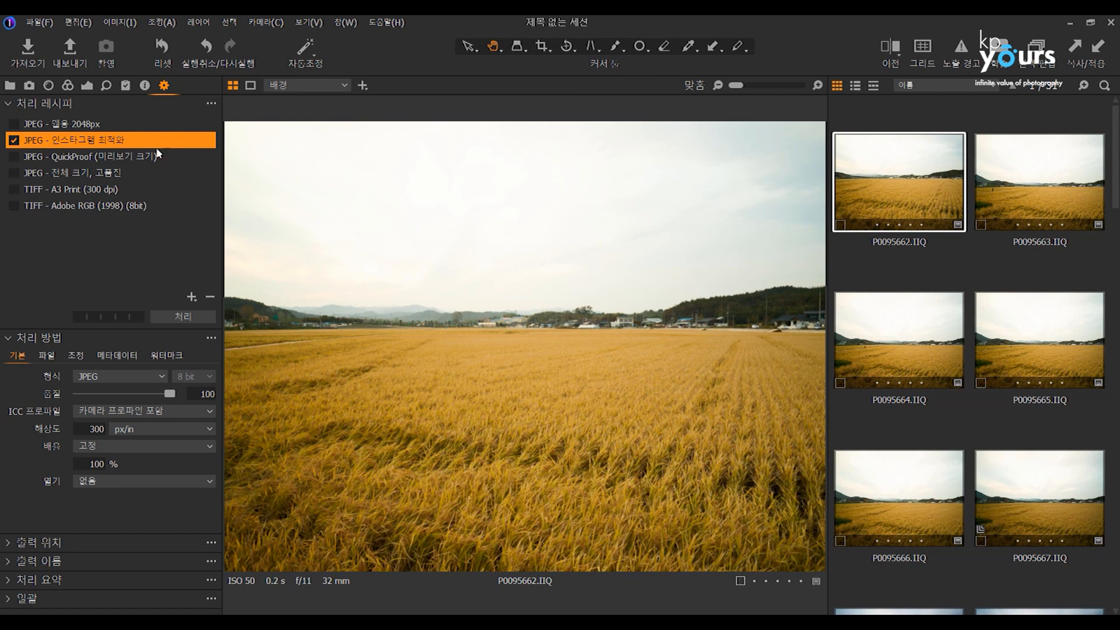
left_click(87, 86)
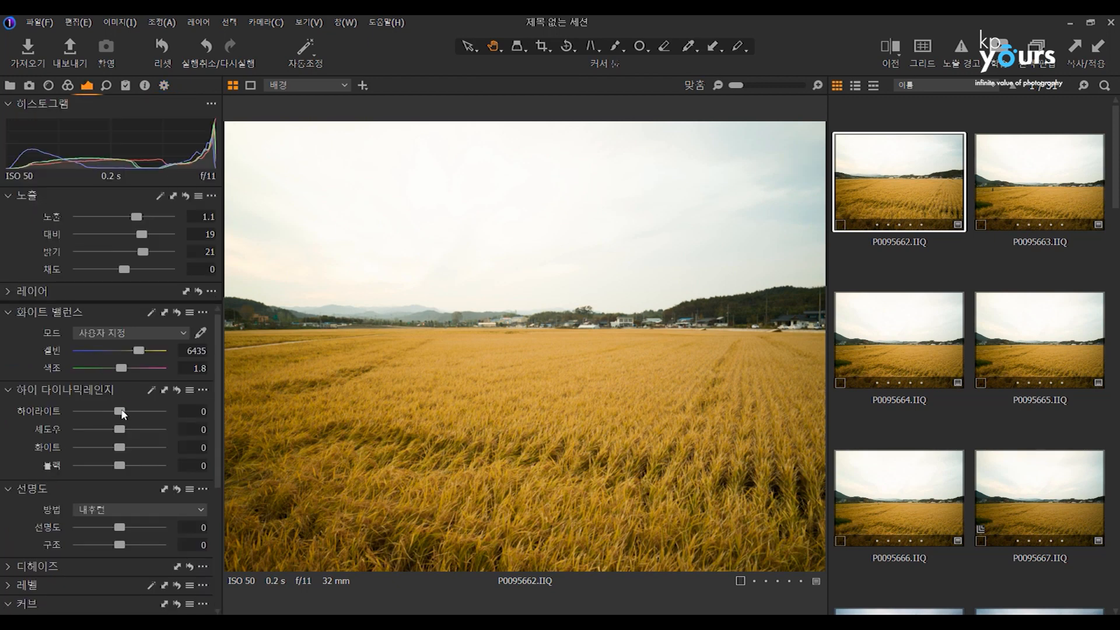
left_click_drag(105, 412, 75, 412)
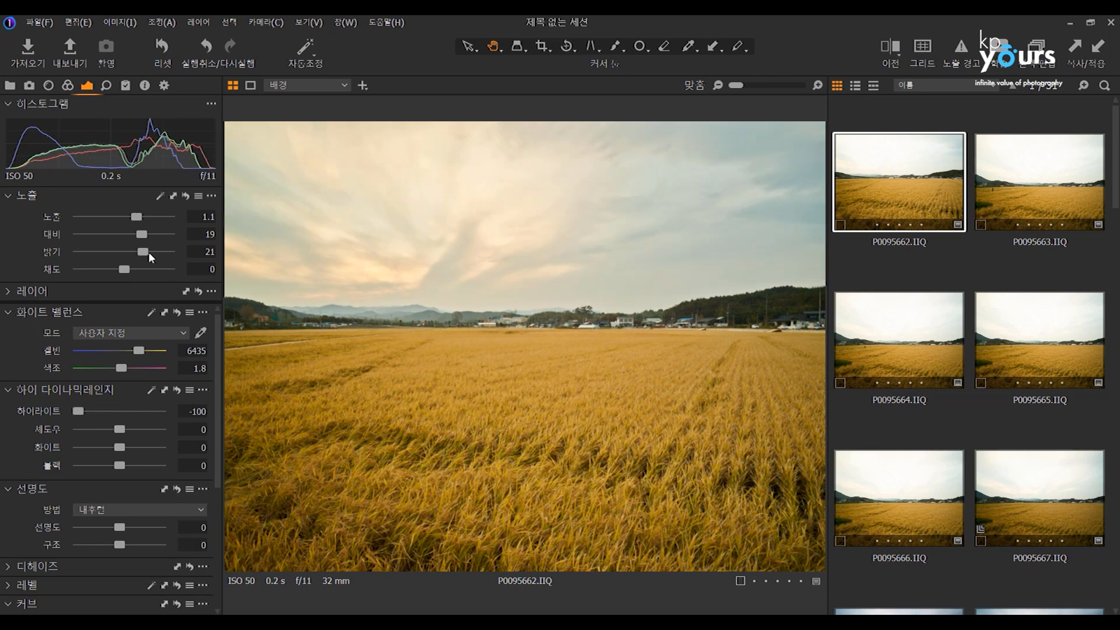
left_click_drag(125, 431, 120, 429)
Set P0095662's contrast to 36, brightness and saturation to 11, and its white balance to 6374 Kelvin with tint 6.7.
mouse_move(152, 248)
left_mouse_down()
mouse_move(140, 249)
mouse_move(157, 233)
left_mouse_up()
left_click_drag(124, 269, 129, 268)
left_click_drag(139, 351, 127, 369)
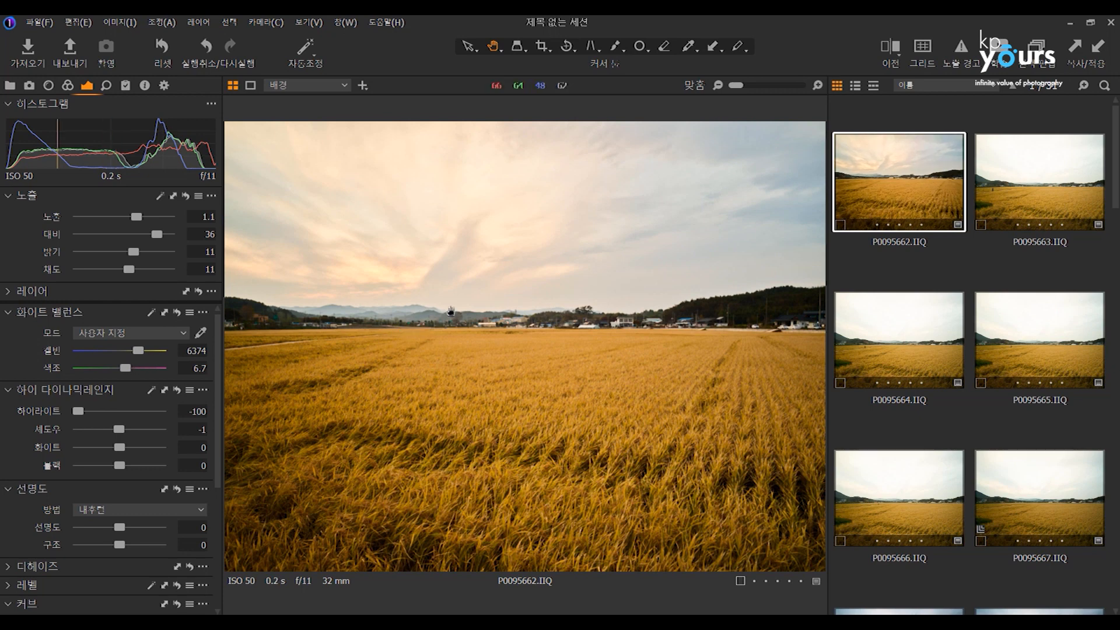
Compare P0095662 before and after the adjustments with the split view, moving the divider across the image.
left_click(891, 50)
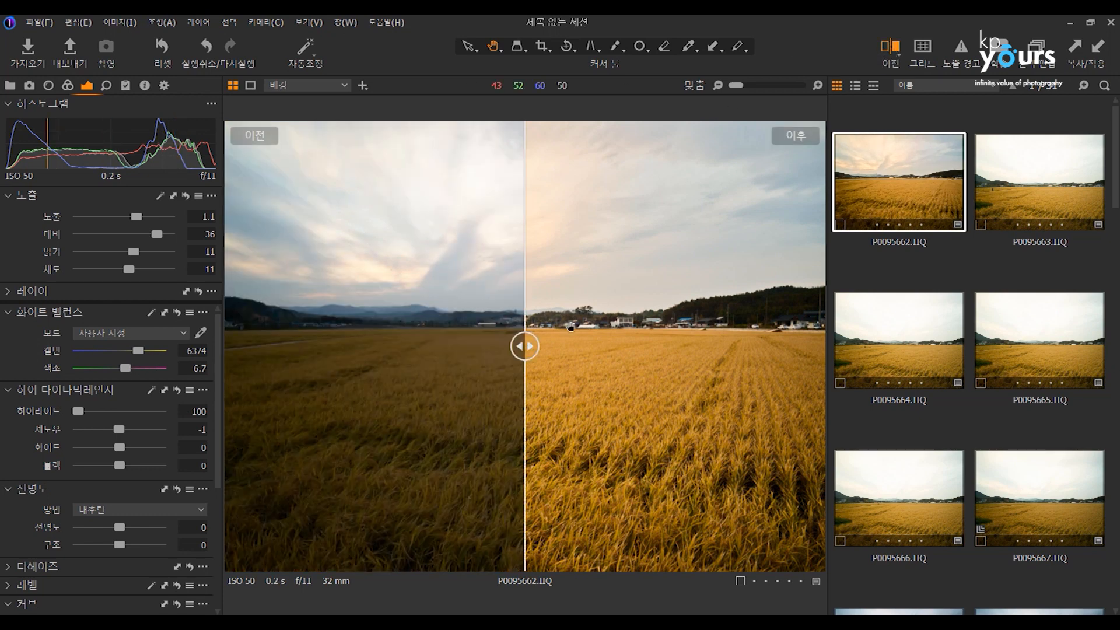
left_click_drag(524, 349, 793, 346)
left_click_drag(583, 379, 494, 346)
left_click(889, 51)
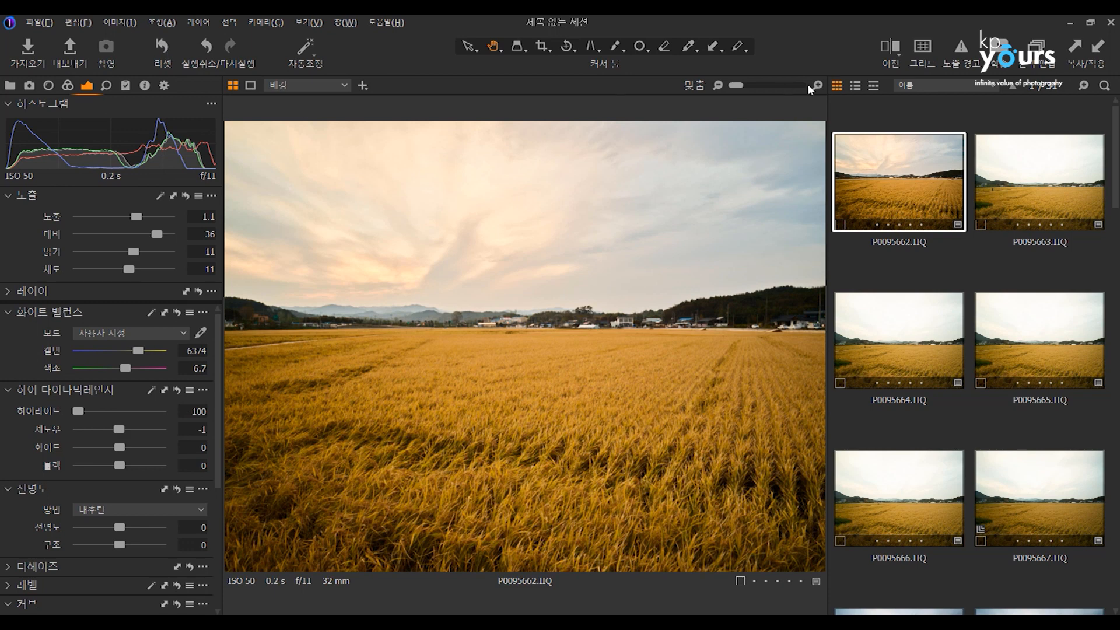
left_click(891, 49)
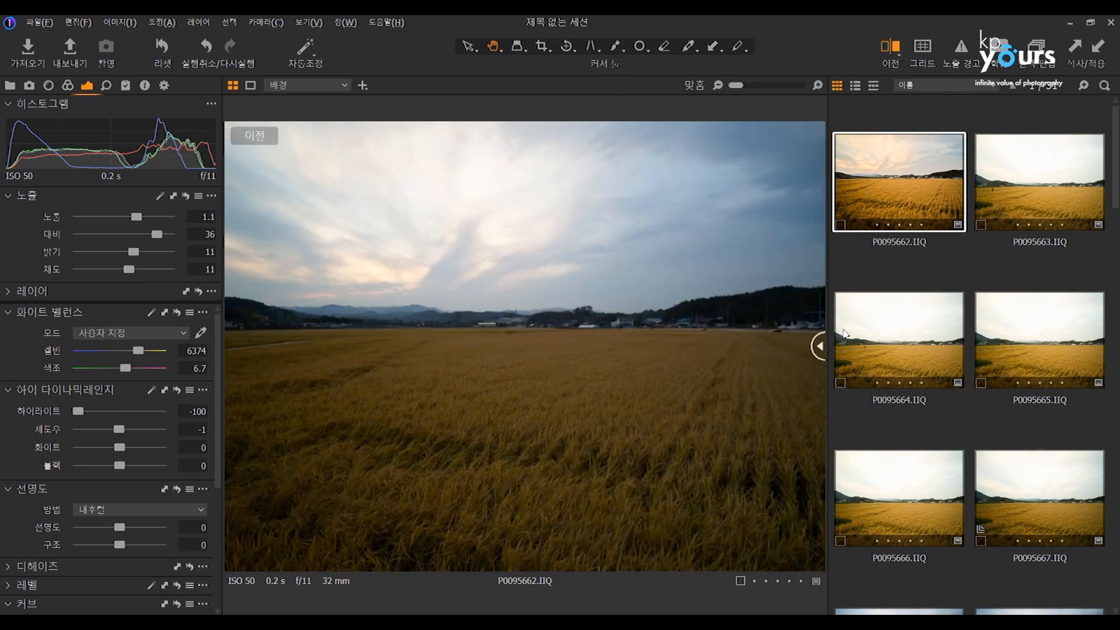
left_click(891, 50)
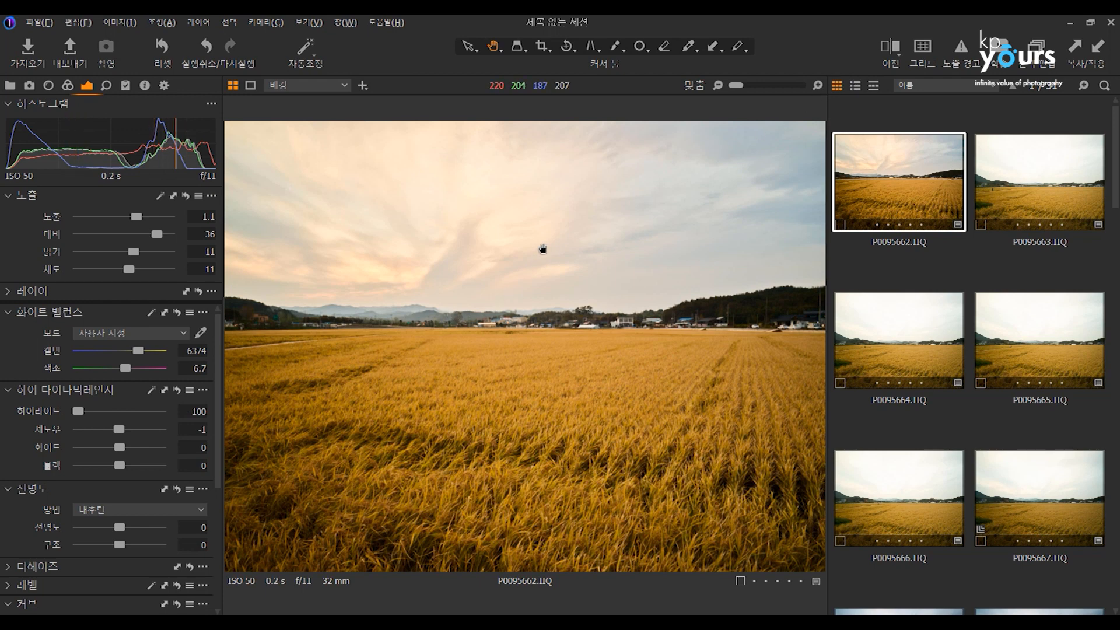
Set P0095662's exposure to 1.2, contrast to 42 and brightness to 19.
left_click(115, 216)
left_click(146, 217)
left_click_drag(145, 217, 141, 251)
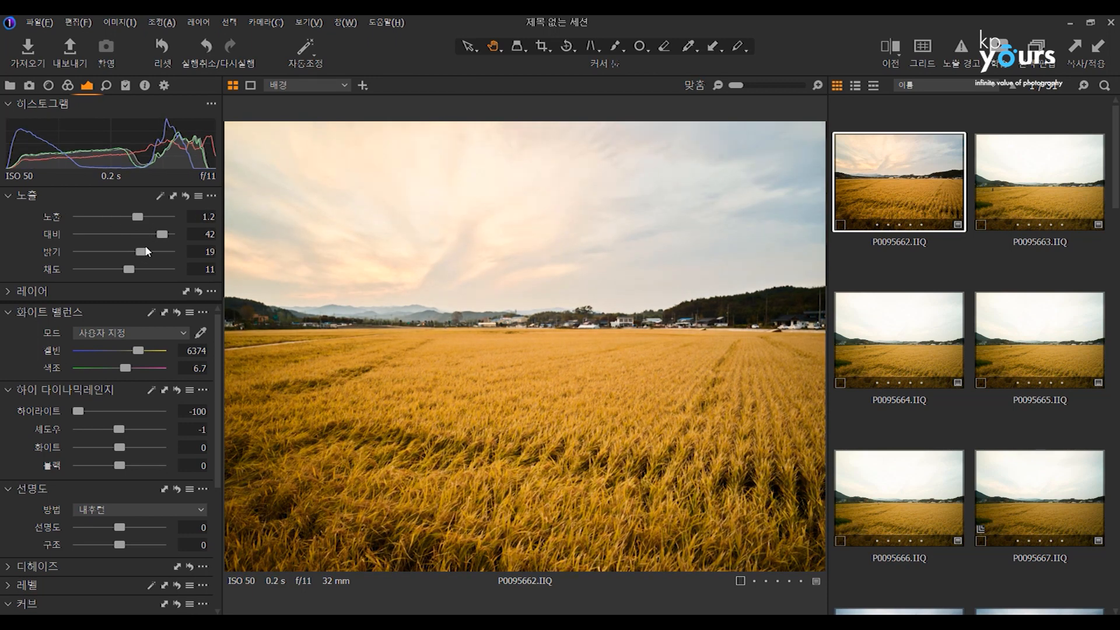
Temporarily reset P0095662's exposure adjustments several times to compare the photo with and without them.
left_click(187, 195)
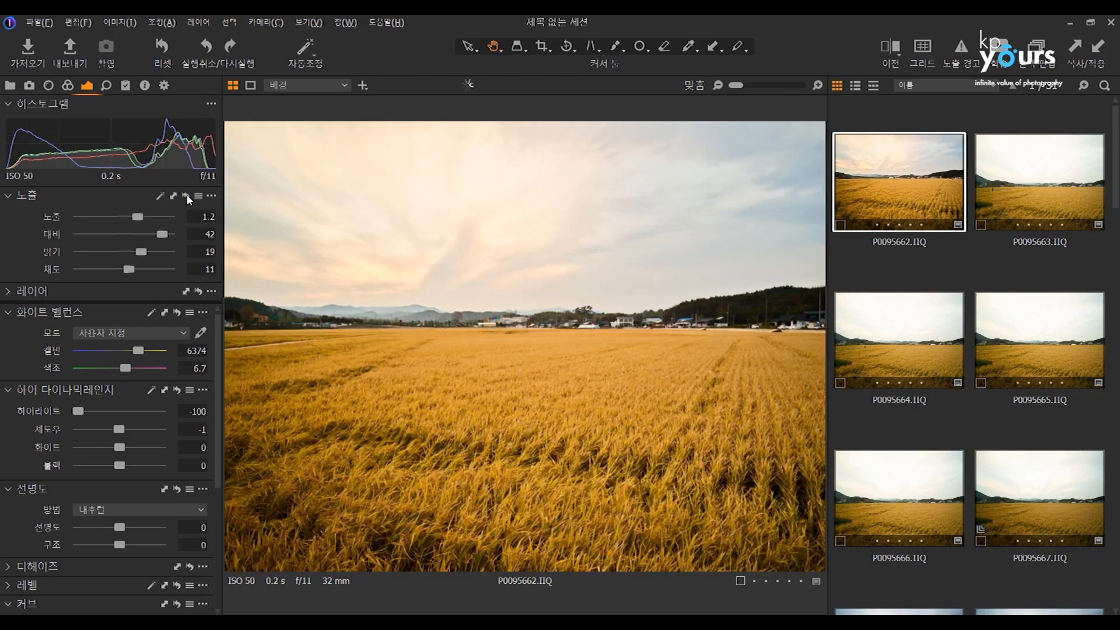
left_click(187, 196)
left_click(187, 196)
left_click(187, 196)
left_click(187, 196)
left_click(187, 196)
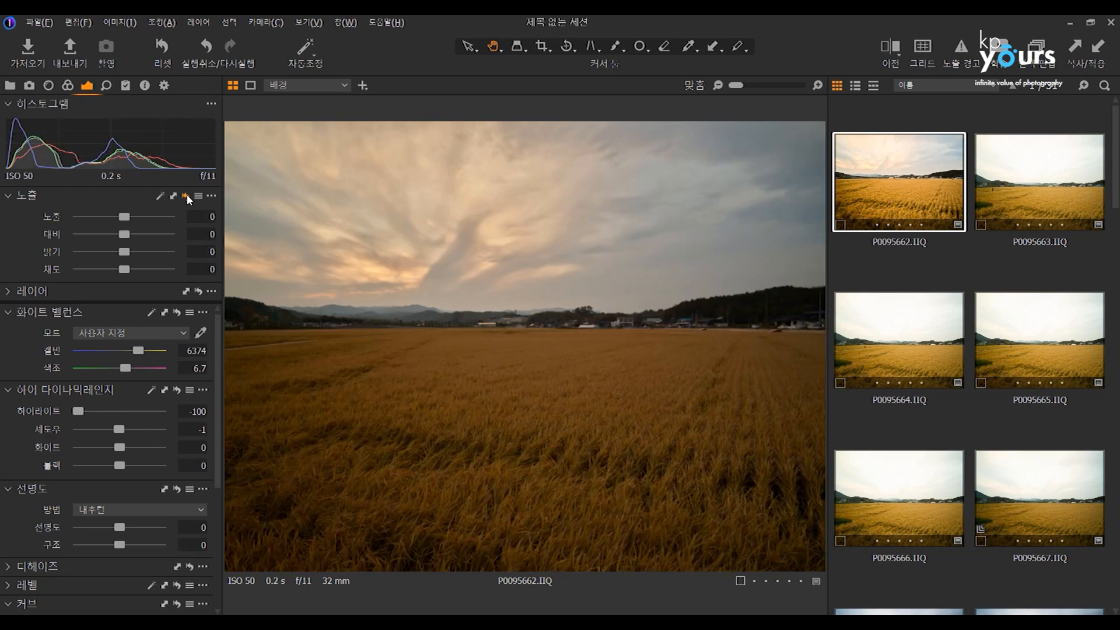
left_click(187, 196)
left_click(187, 196, "alt")
left_click(187, 196, "alt")
left_click(187, 195, "alt")
left_click(186, 196, "alt")
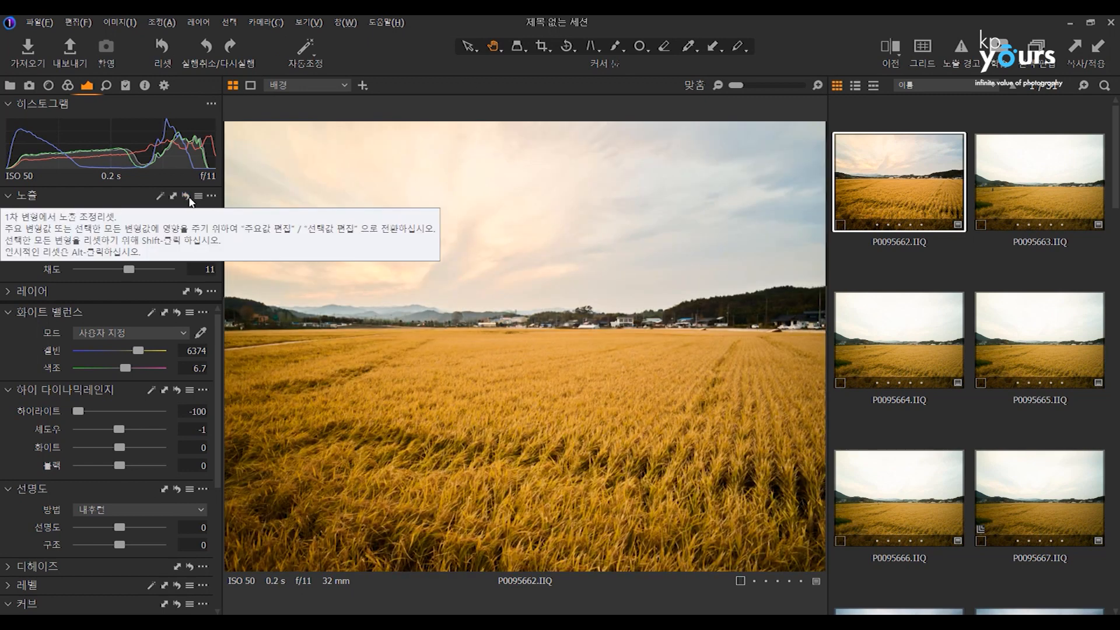
Reset P0095662's exposure adjustments and undo the reset, three times in a row.
left_click(187, 197)
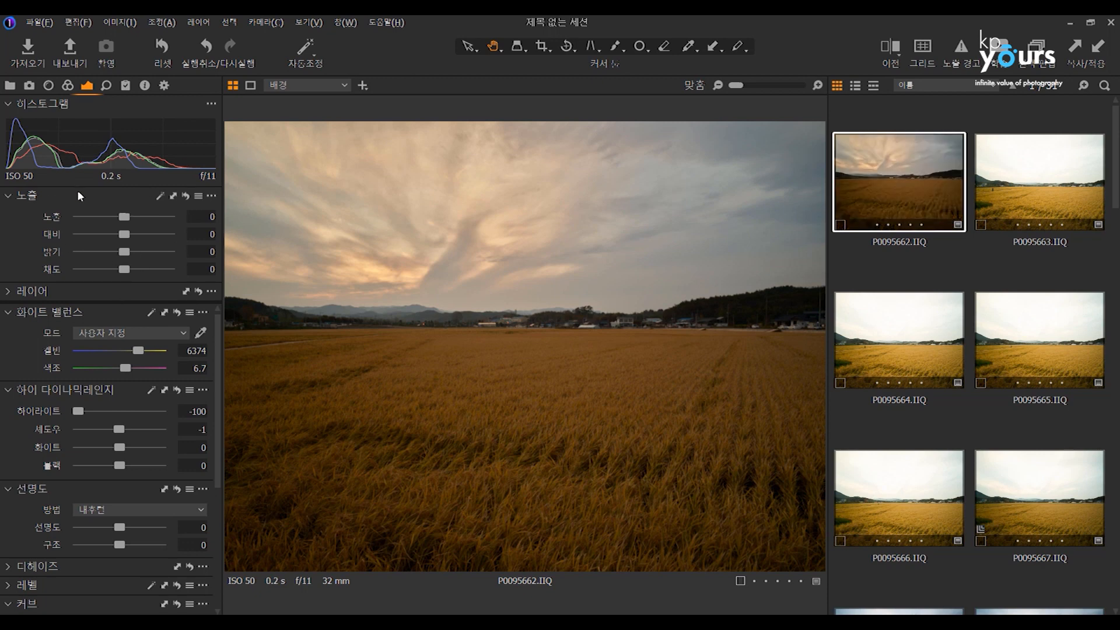
left_click(206, 47)
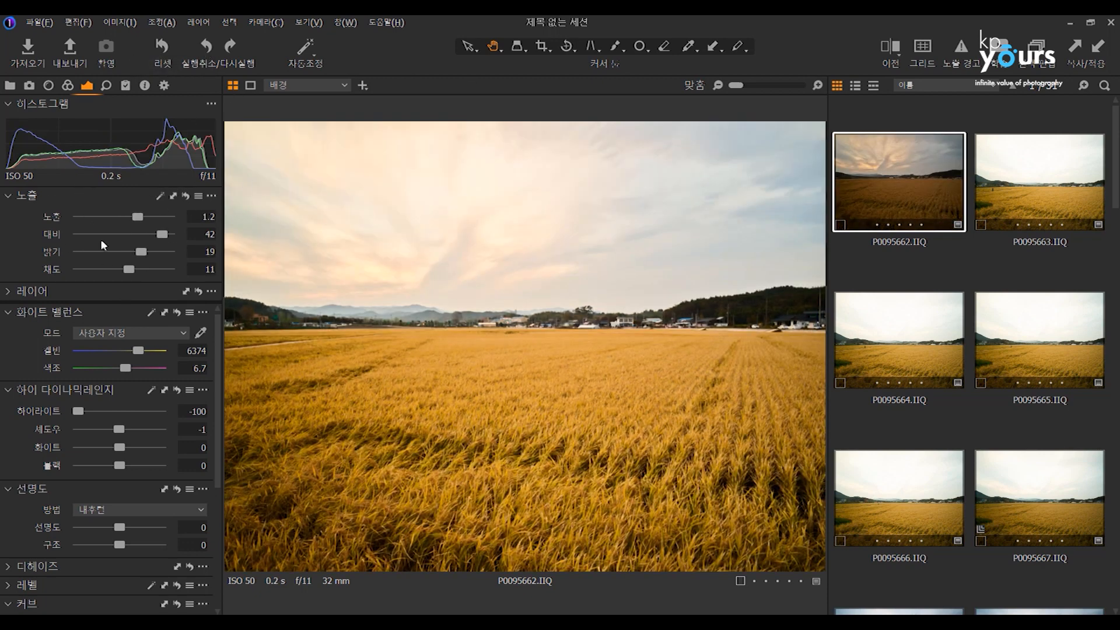
left_click(185, 197)
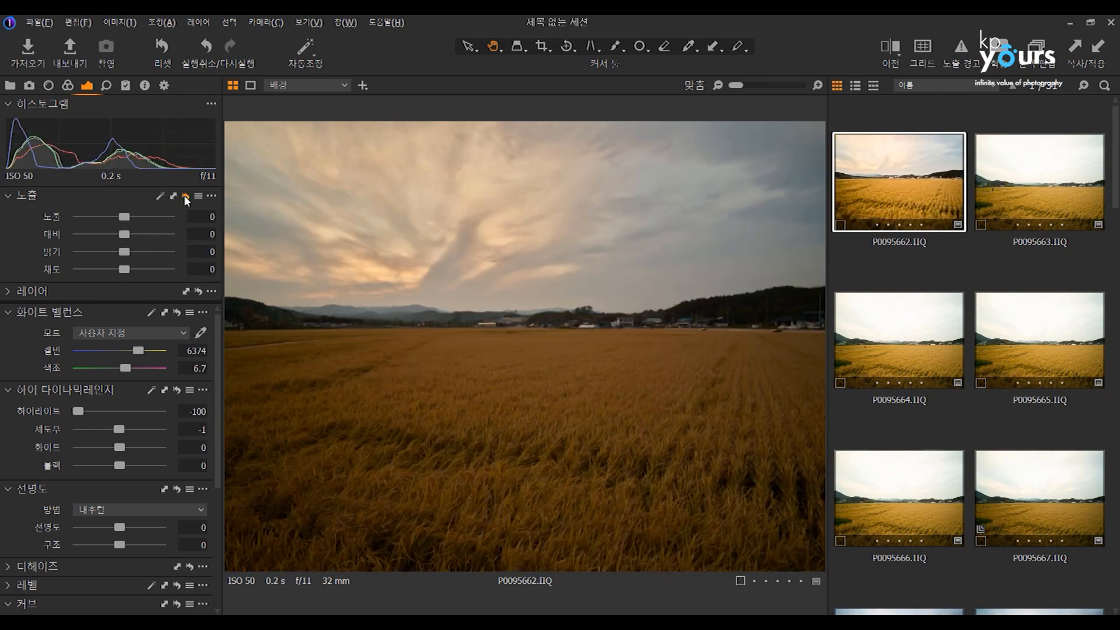
key("ctrl+z")
left_click(185, 198)
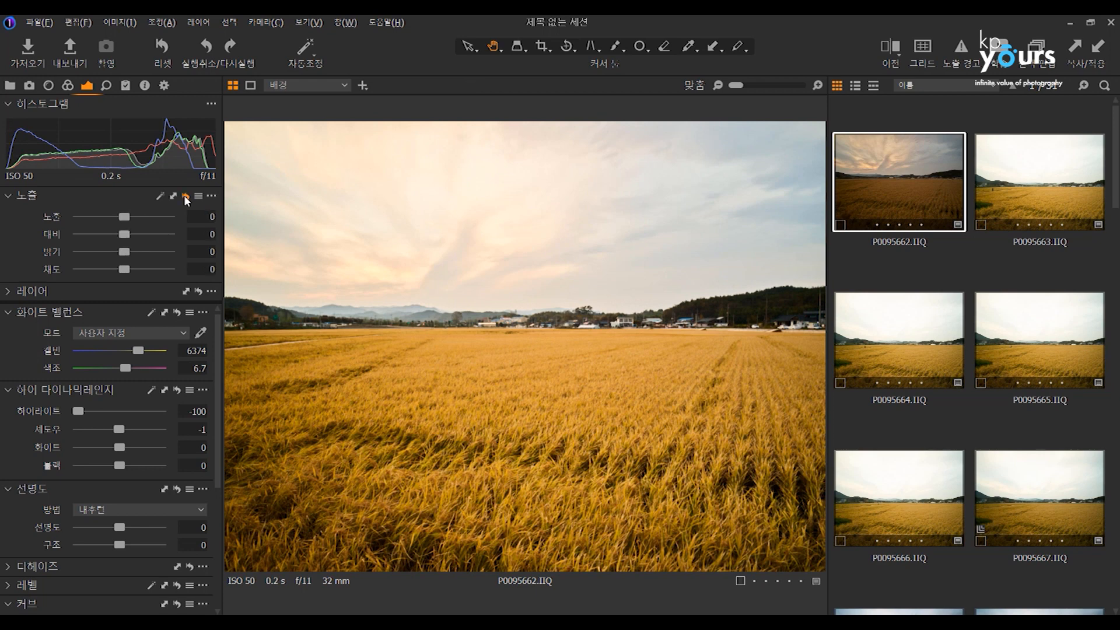
key("ctrl+z")
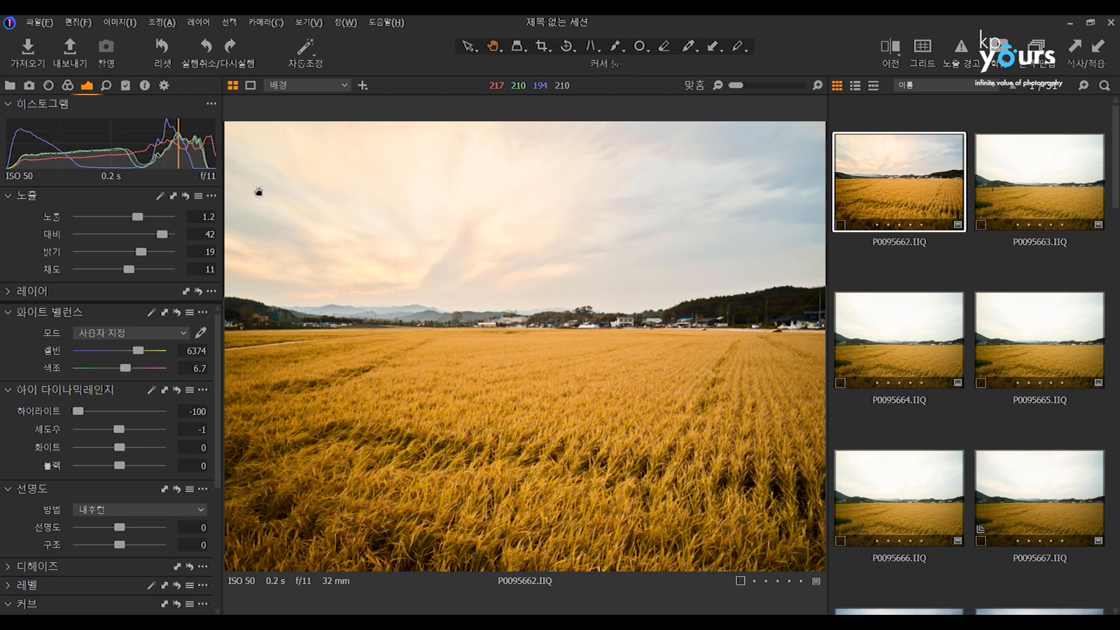
Reset all adjustments of P0095662 and select the photo again.
left_click(162, 47)
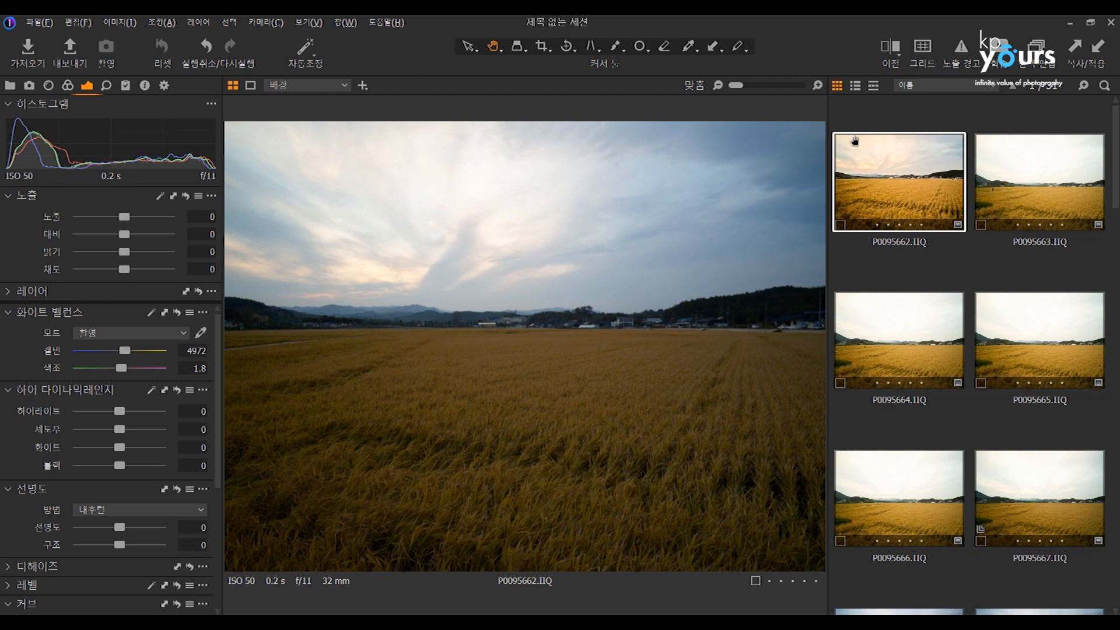
left_click(946, 255)
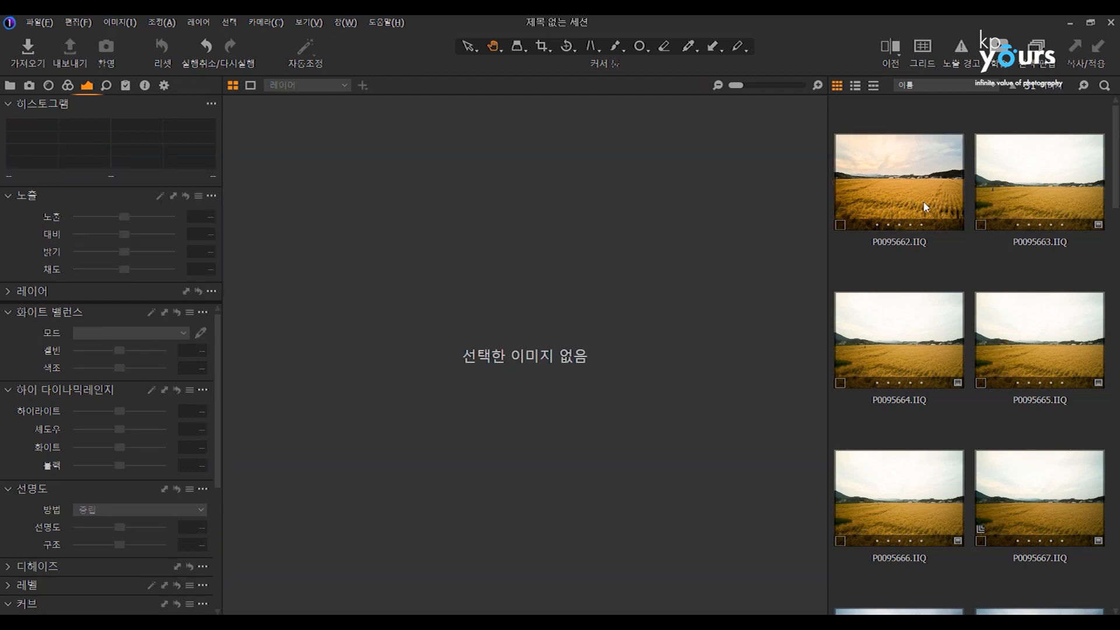
left_click(923, 200)
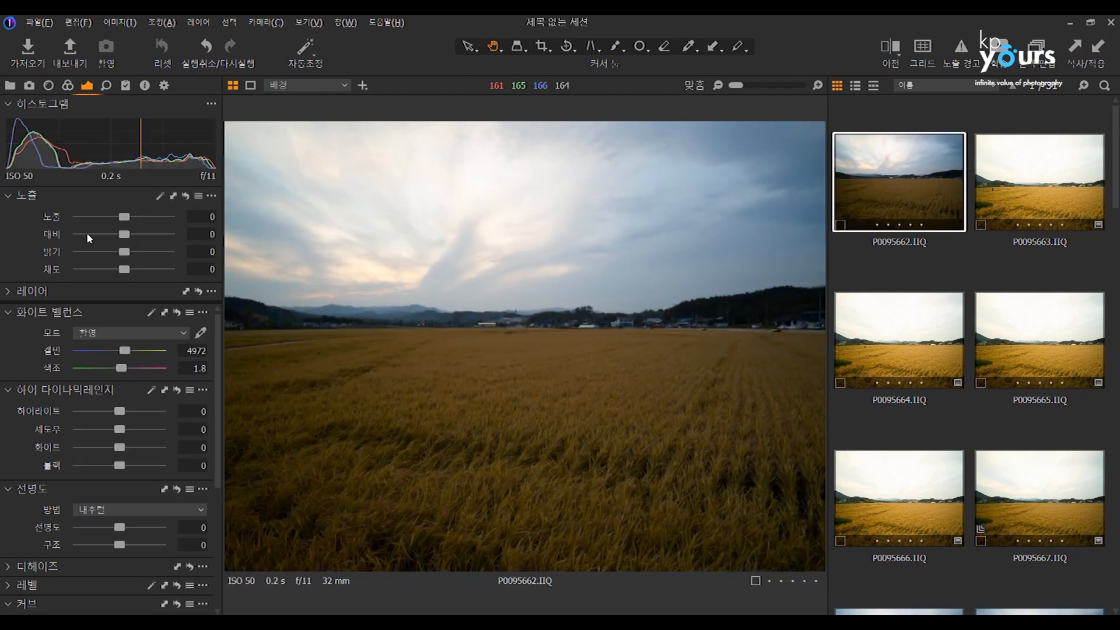
Set P0095662's contrast and brightness to 19, saturation to 10, white balance to 5460 Kelvin, highlights to -100 and shadows to 34.
left_click_drag(124, 220, 129, 269)
left_click_drag(128, 352, 133, 352)
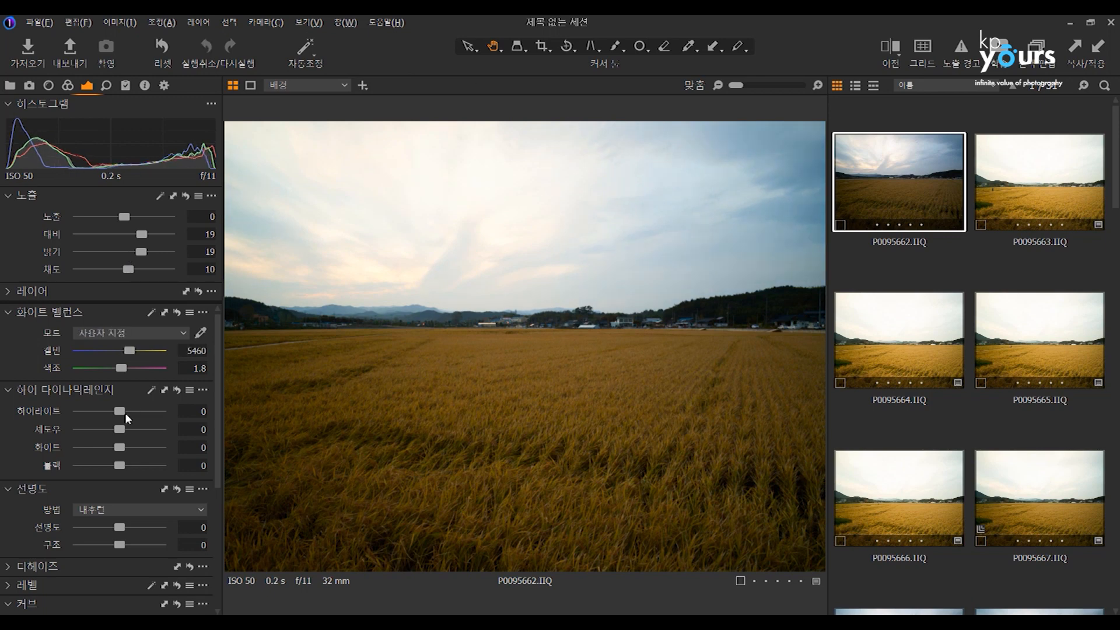
left_click_drag(120, 430, 75, 411)
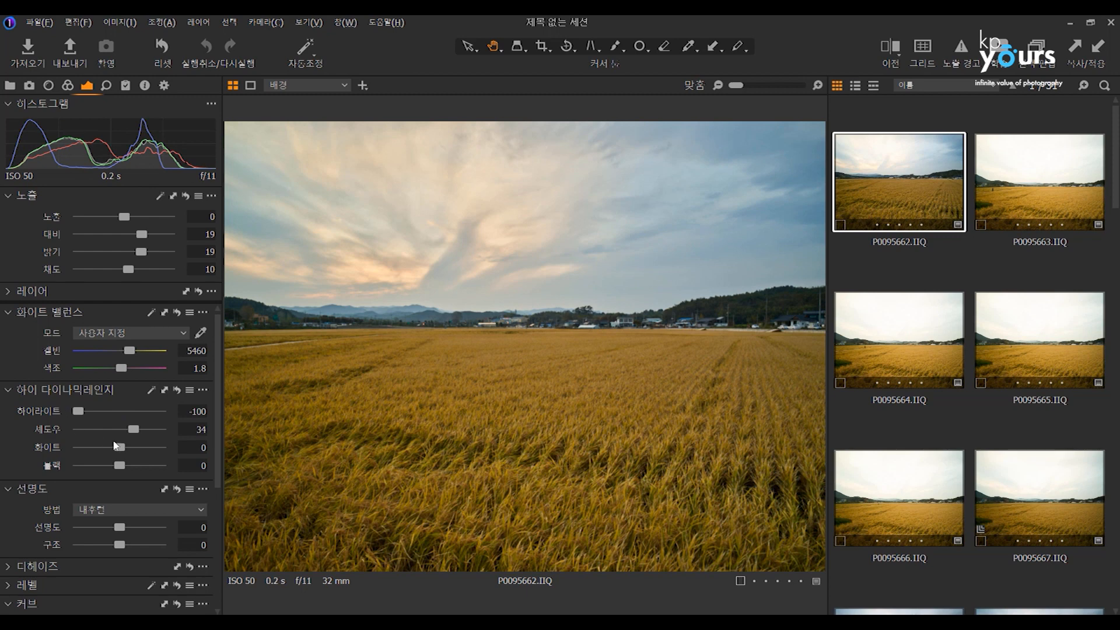
Set P0095662's black to -23, clarity to 65, and its white balance to 6191 Kelvin with tint 9.2.
left_click_drag(115, 468, 113, 468)
left_click_drag(140, 528, 151, 527)
mouse_move(134, 368)
left_mouse_down()
mouse_move(147, 367)
mouse_move(126, 369)
mouse_move(135, 351)
left_mouse_up()
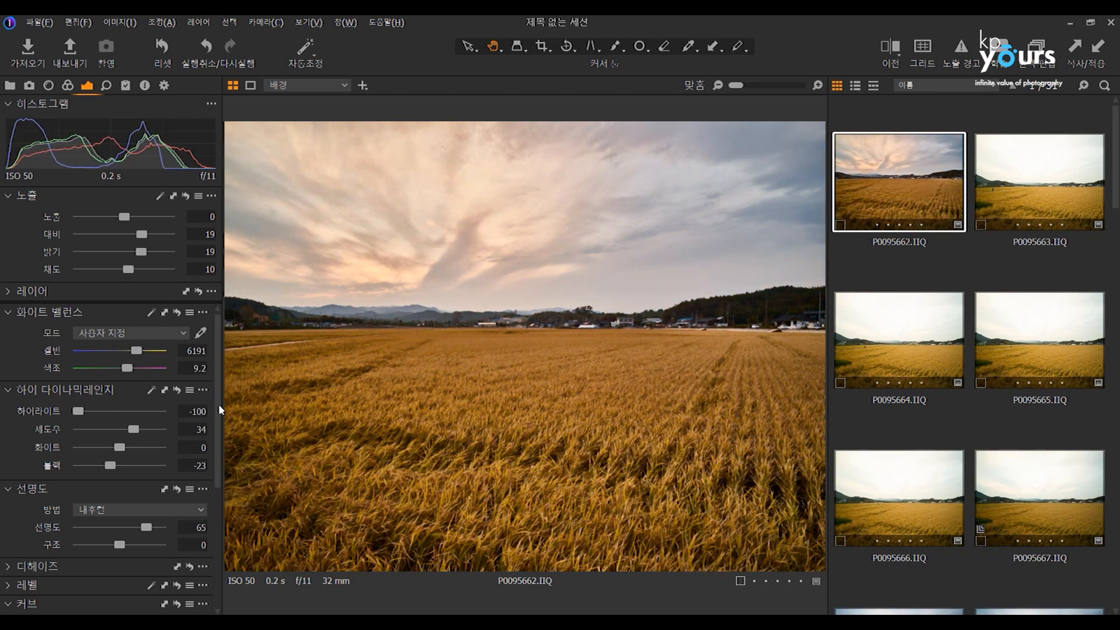
Add two control points to P0095662's RGB curve and set its vignetting amount to -0.85.
left_click_drag(218, 405, 215, 533)
left_click(66, 535)
left_click_drag(66, 535, 64, 531)
mouse_move(130, 459)
left_mouse_down()
mouse_move(126, 484)
mouse_move(144, 474)
left_mouse_up()
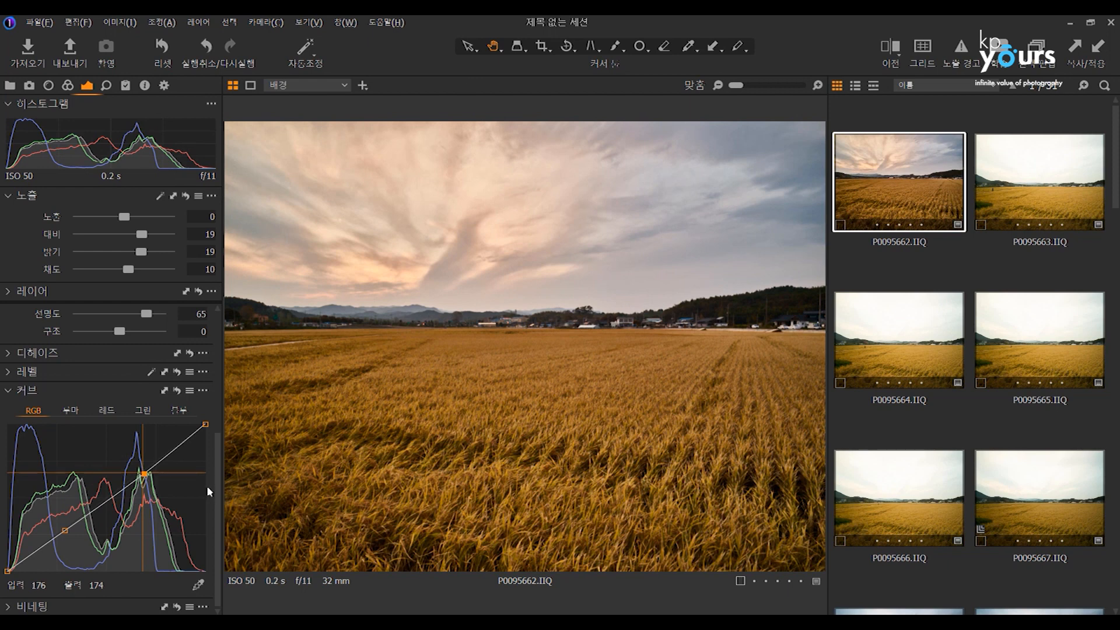
left_click(70, 607)
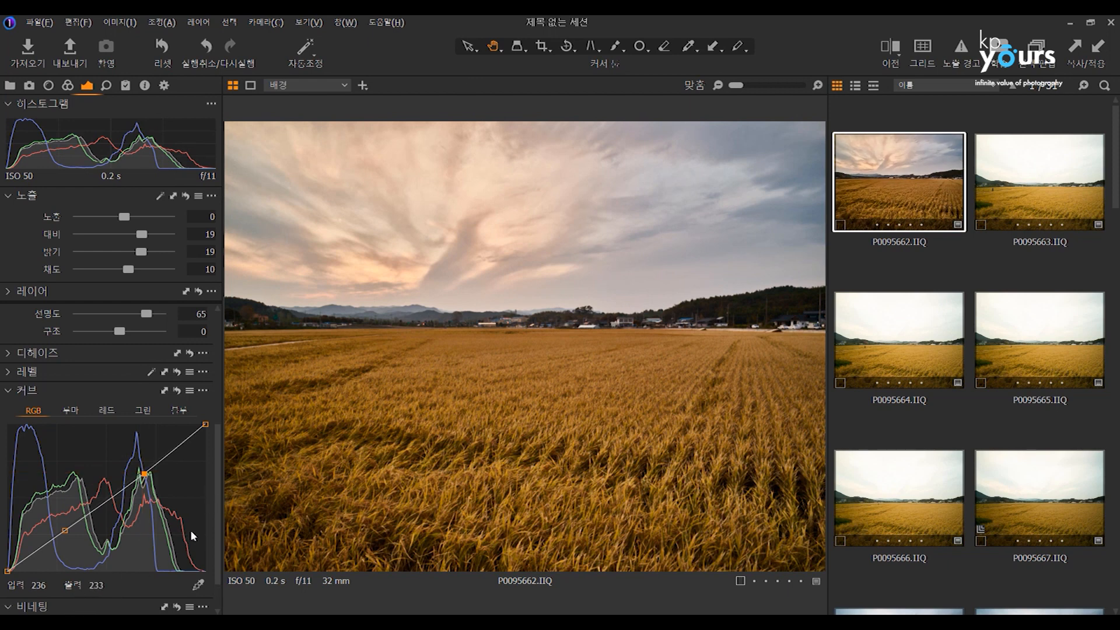
scroll(215, 540, "down", 1)
mouse_move(116, 588)
left_mouse_down()
mouse_move(94, 585)
mouse_move(111, 584)
left_mouse_up()
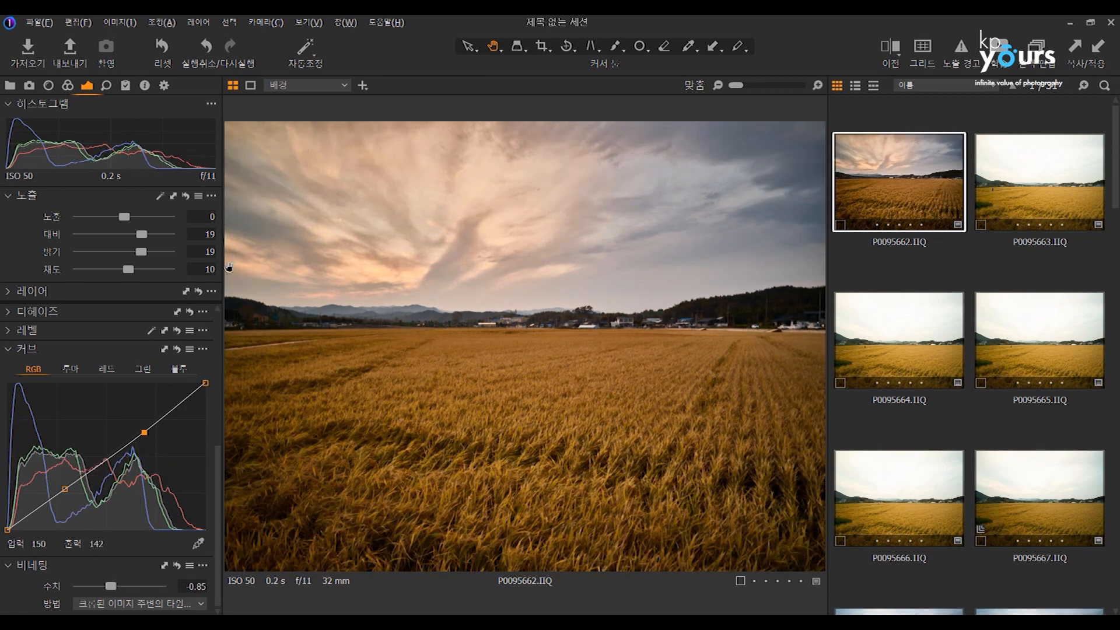
left_click_drag(217, 450, 211, 315)
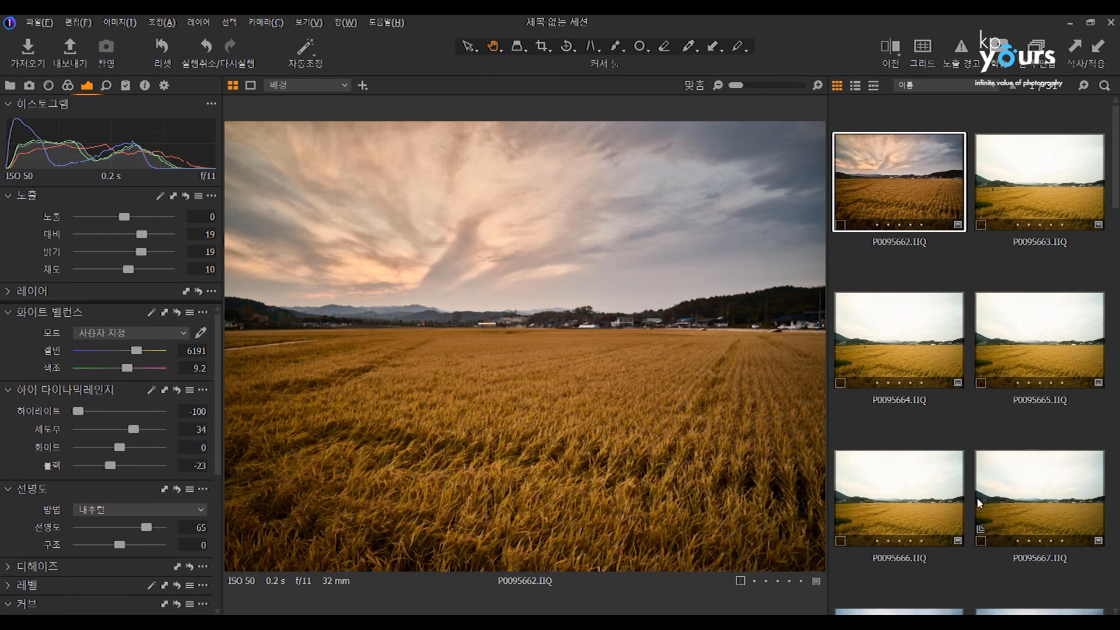
Apply P0095662's adjustments to P0095663 through P0095667 with editing of all selected variants enabled, and review the adjustments clipboard.
left_click(1056, 473, "shift")
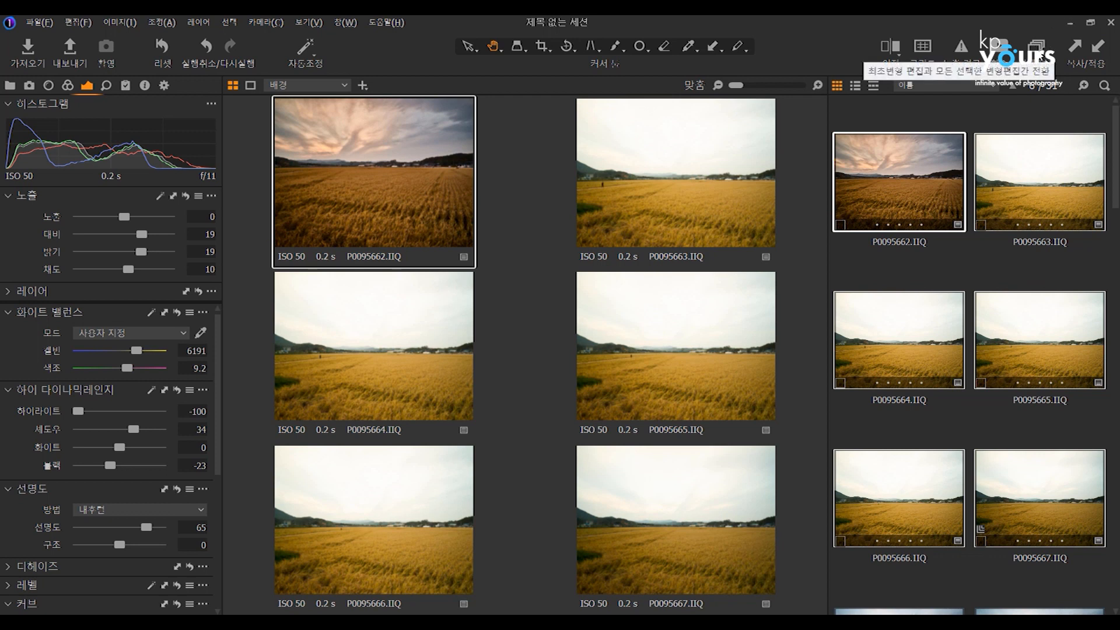
left_click(1039, 50)
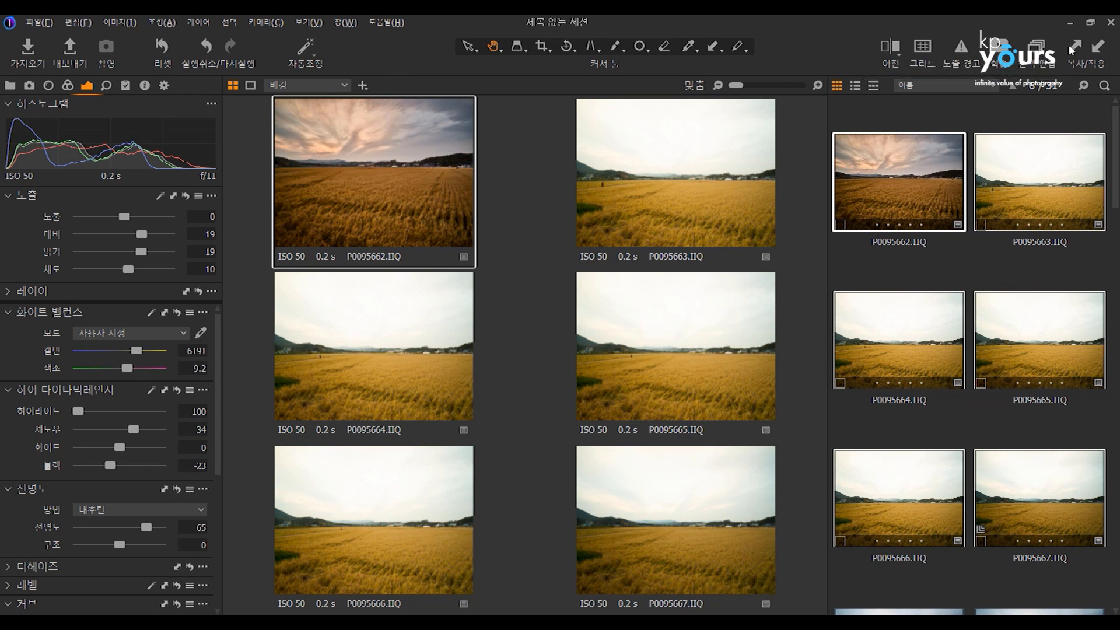
left_click(1097, 50)
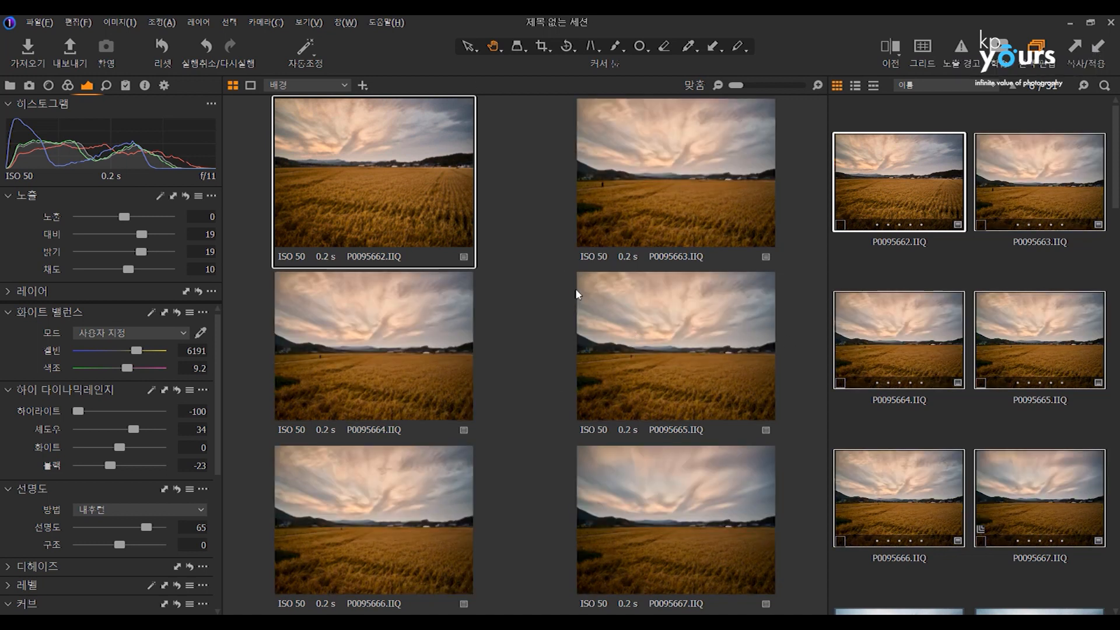
left_click(126, 87)
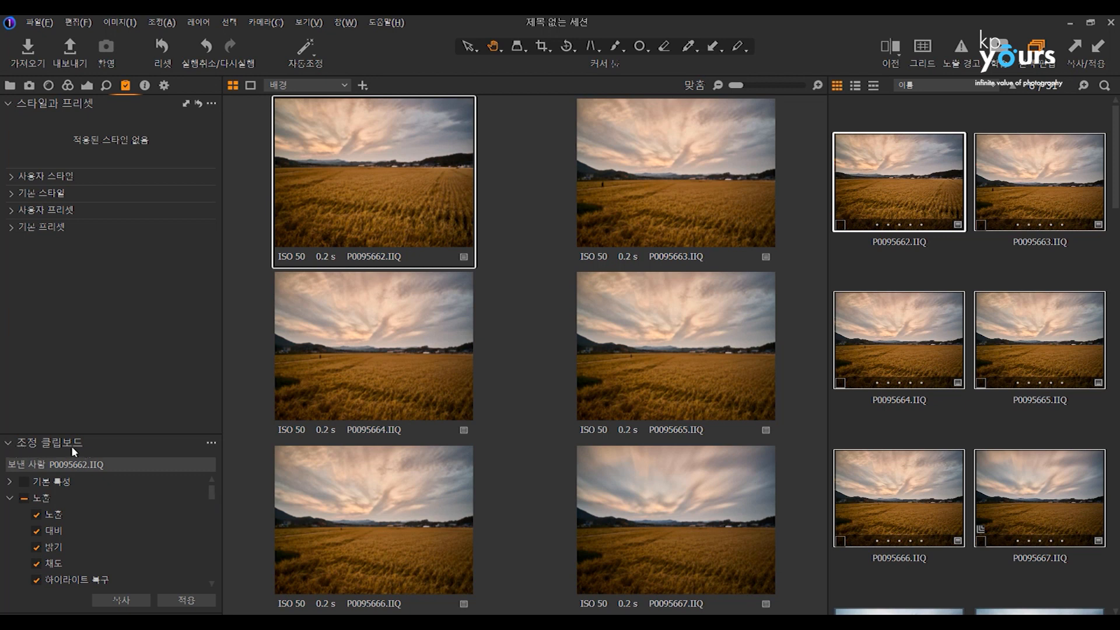
left_click_drag(211, 491, 212, 575)
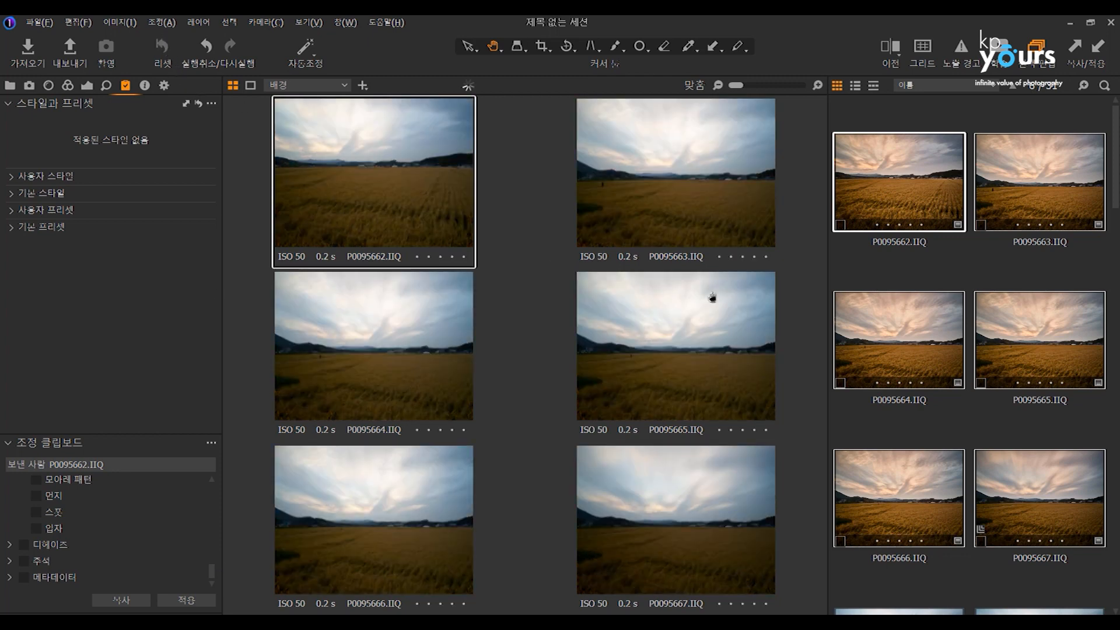
Reset the adjustments of the six selected photos and select only P0095662.
left_click(976, 251)
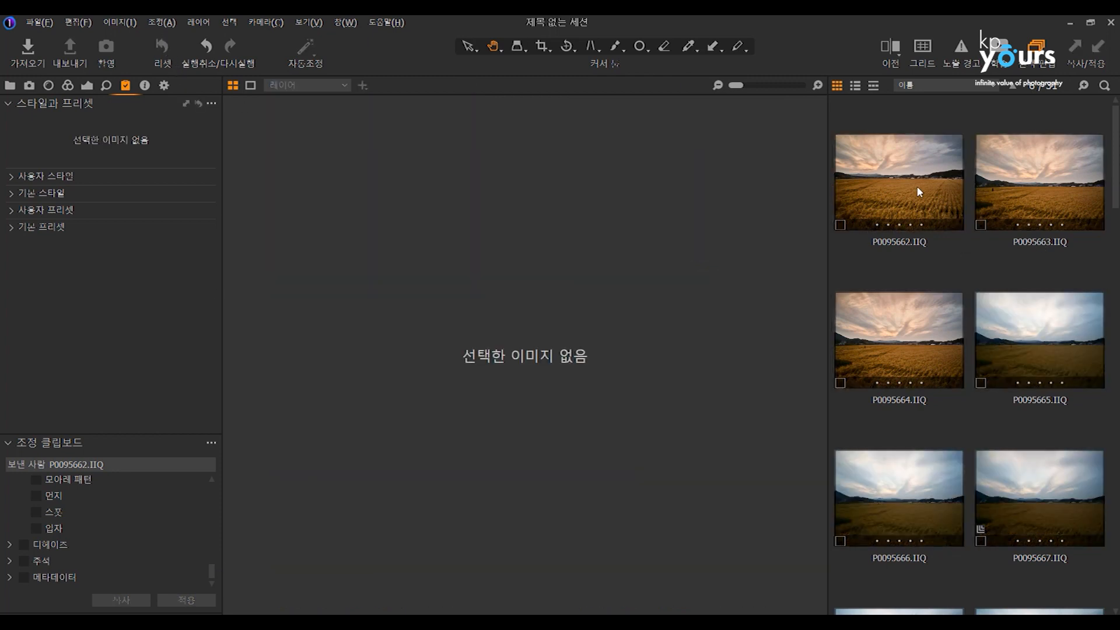
left_click(909, 184)
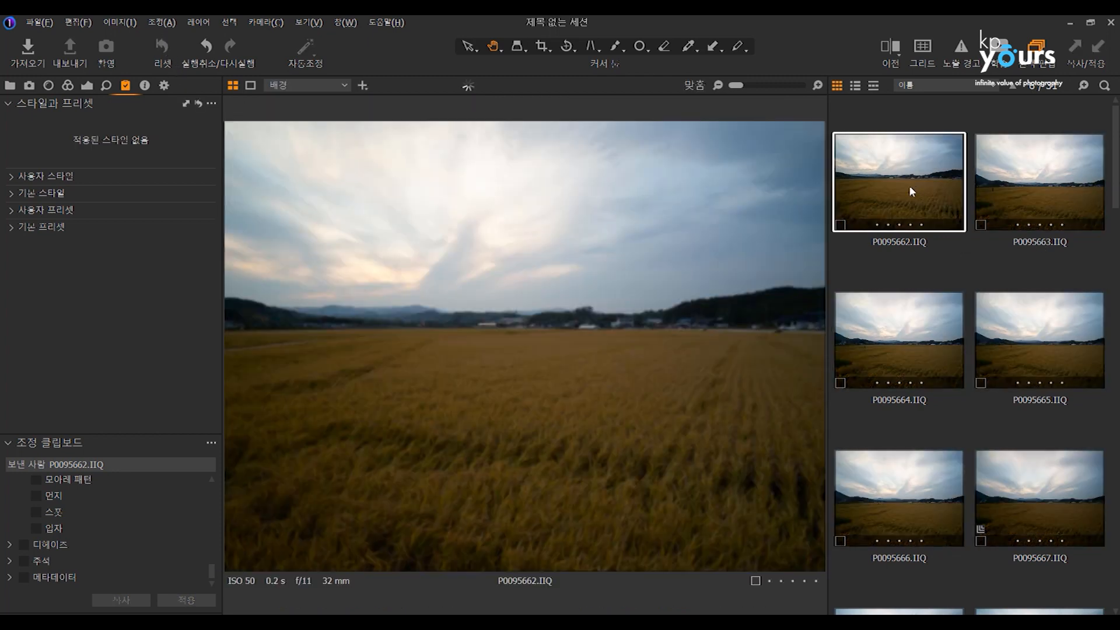
Set P0095662's exposure to 0.56, contrast 25, brightness 13, saturation 32, white balance 5825 Kelvin with tint 13, highlights -100 and clarity 100.
left_click(85, 87)
left_click_drag(125, 216, 139, 269)
left_click_drag(125, 351, 131, 369)
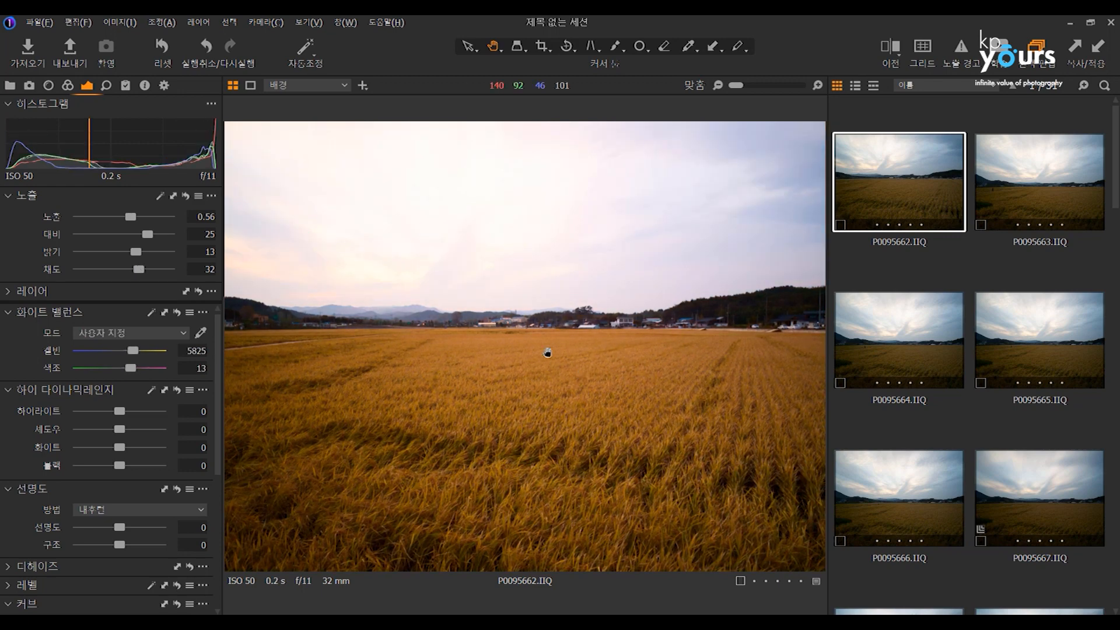
left_click_drag(119, 411, 77, 411)
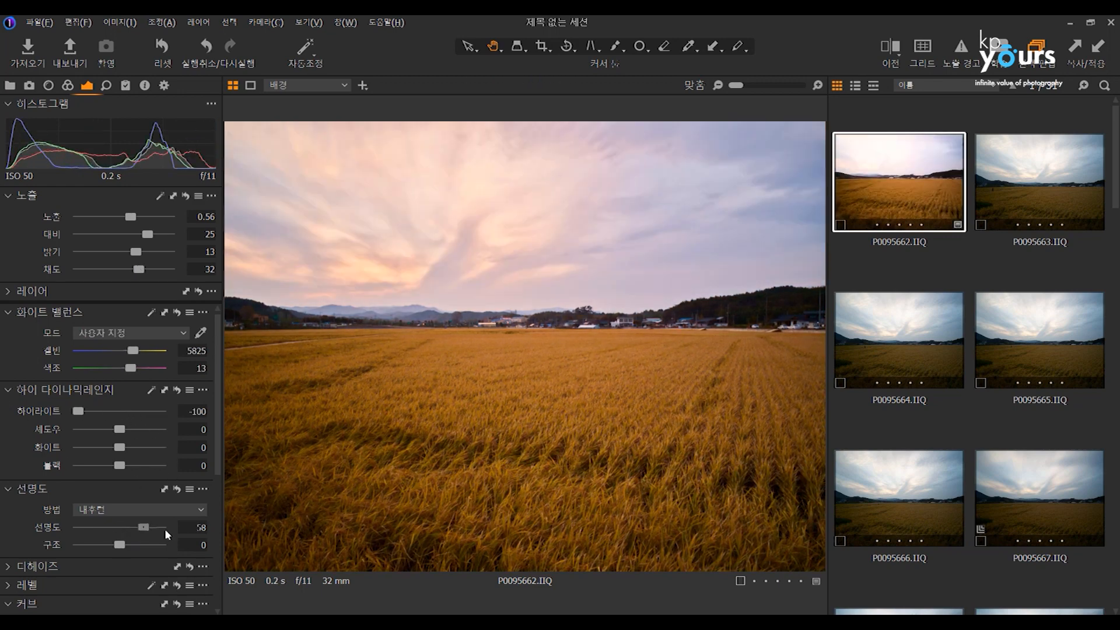
left_click_drag(164, 528, 164, 528)
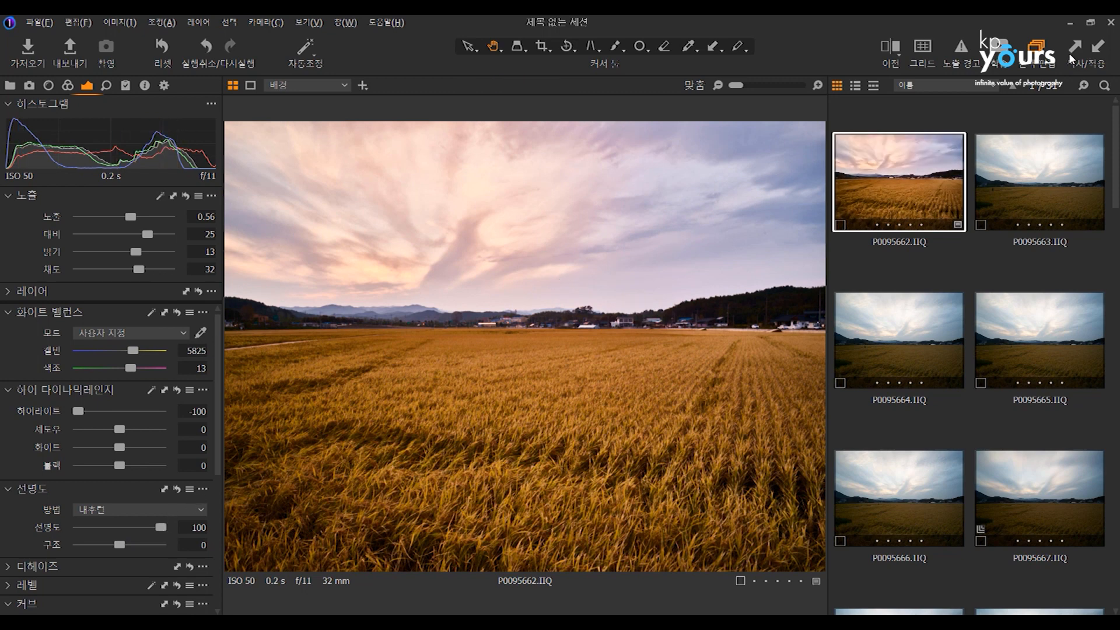
Apply copied adjustments from P0095662 to P0095663 through P0095665 with the adjustments clipboard, leaving out exposure, contrast, brightness and saturation.
left_click(164, 86)
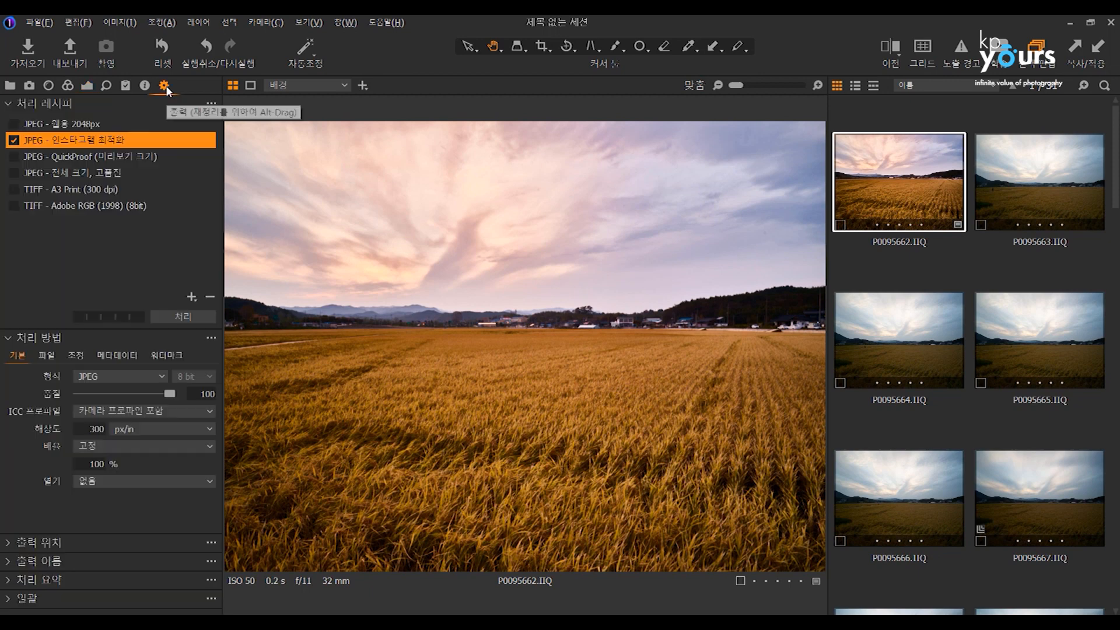
left_click(127, 86)
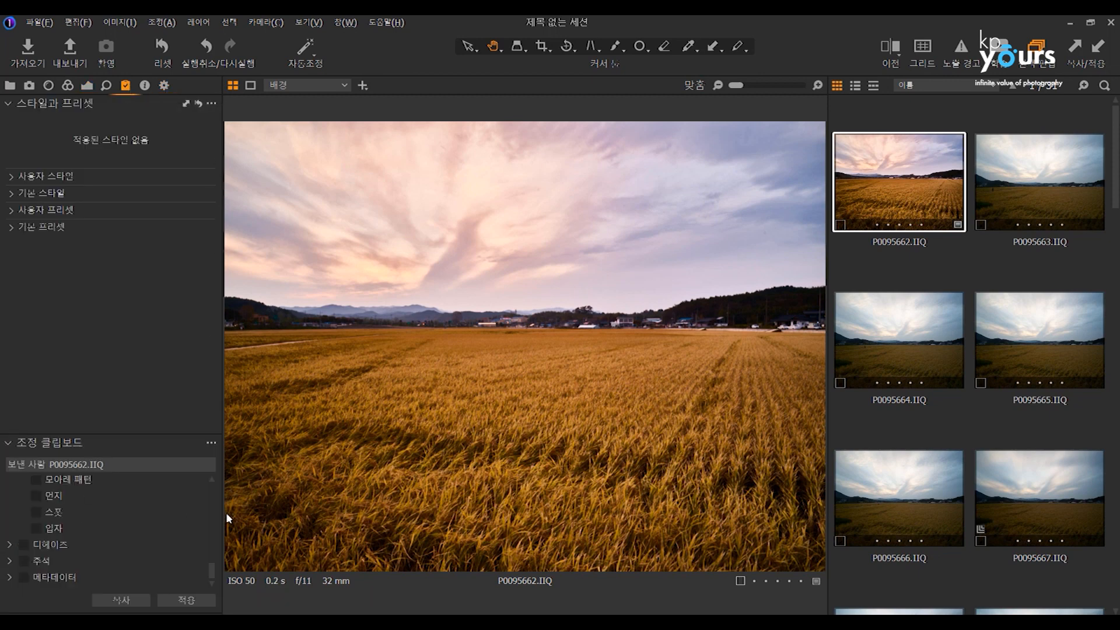
left_click_drag(210, 569, 211, 493)
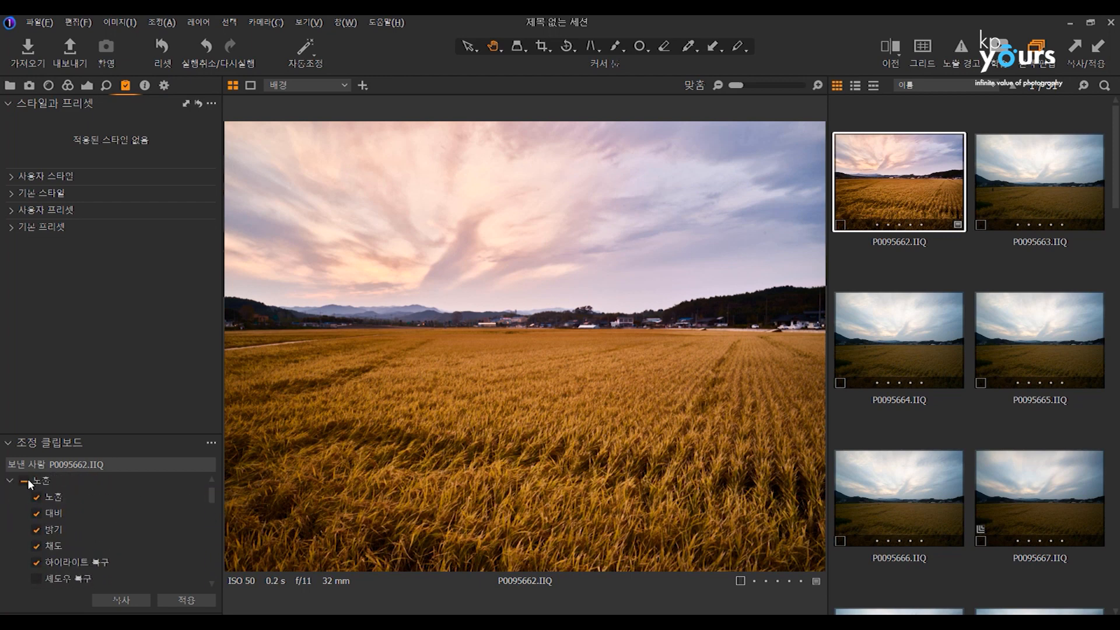
left_click(996, 335, "shift")
left_click(186, 600)
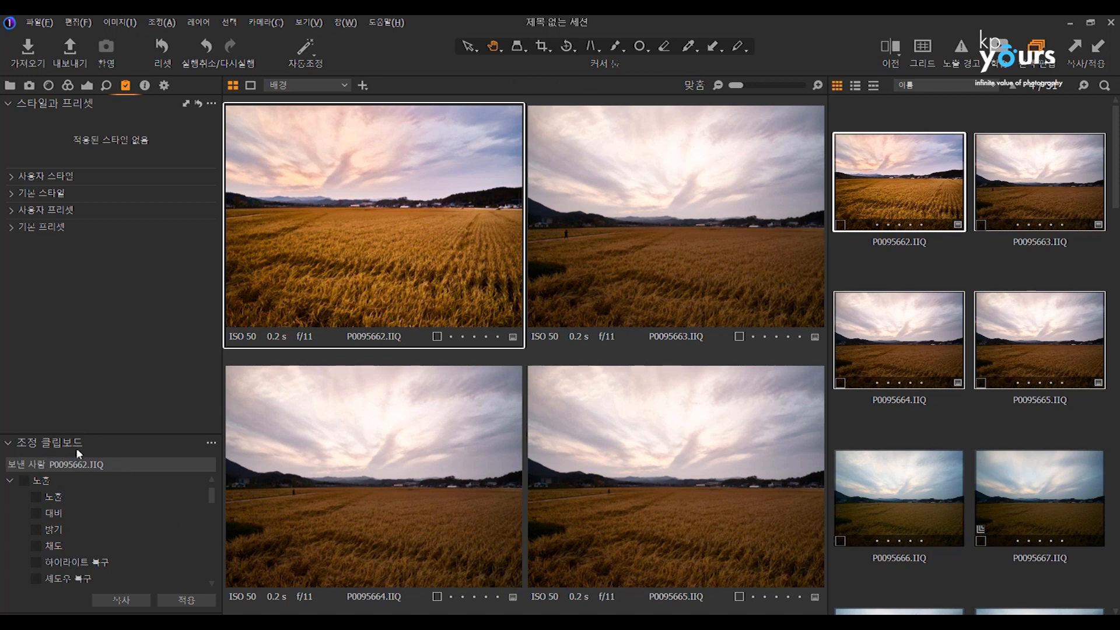
mouse_move(212, 502)
left_mouse_down()
mouse_move(214, 561)
mouse_move(215, 485)
left_mouse_up()
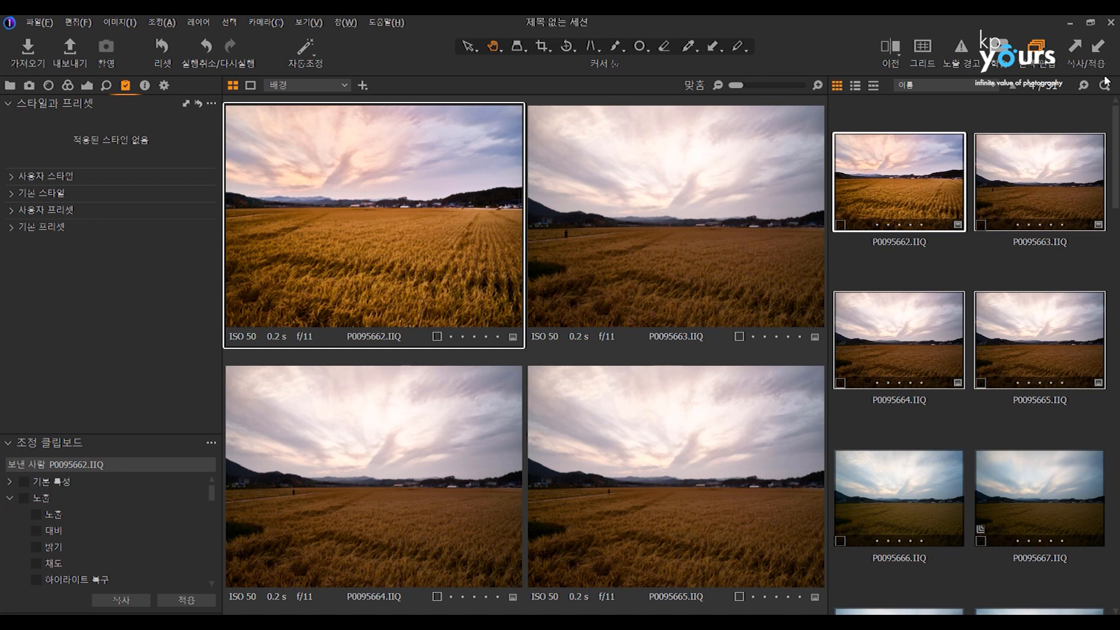
Reset all adjustments of the four selected photos, P0095662 through P0095665.
left_click(164, 47)
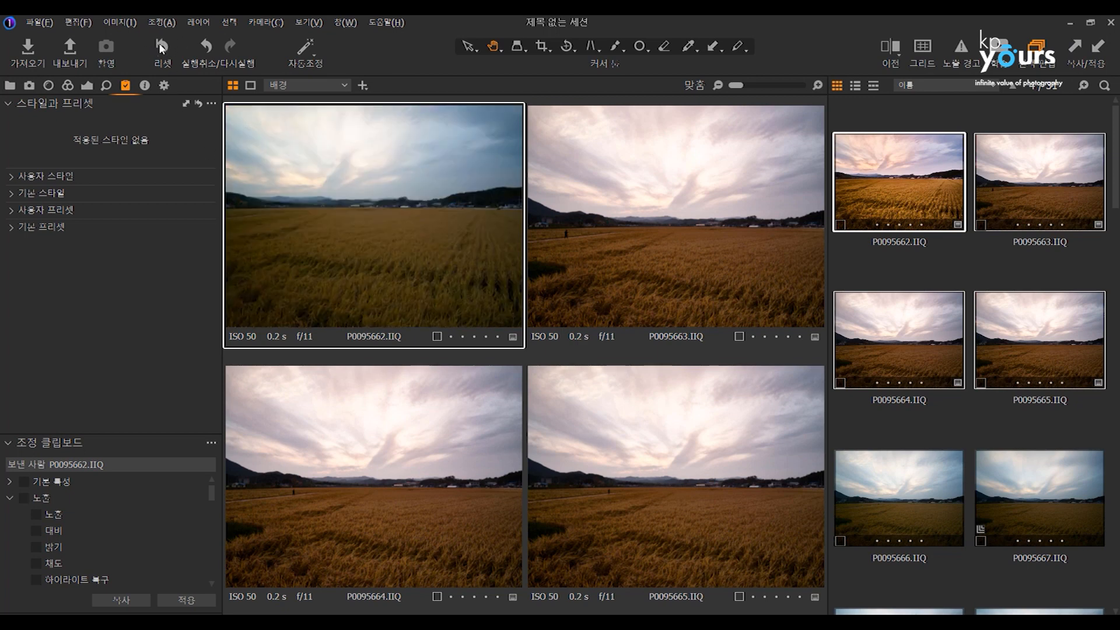
left_click(968, 247)
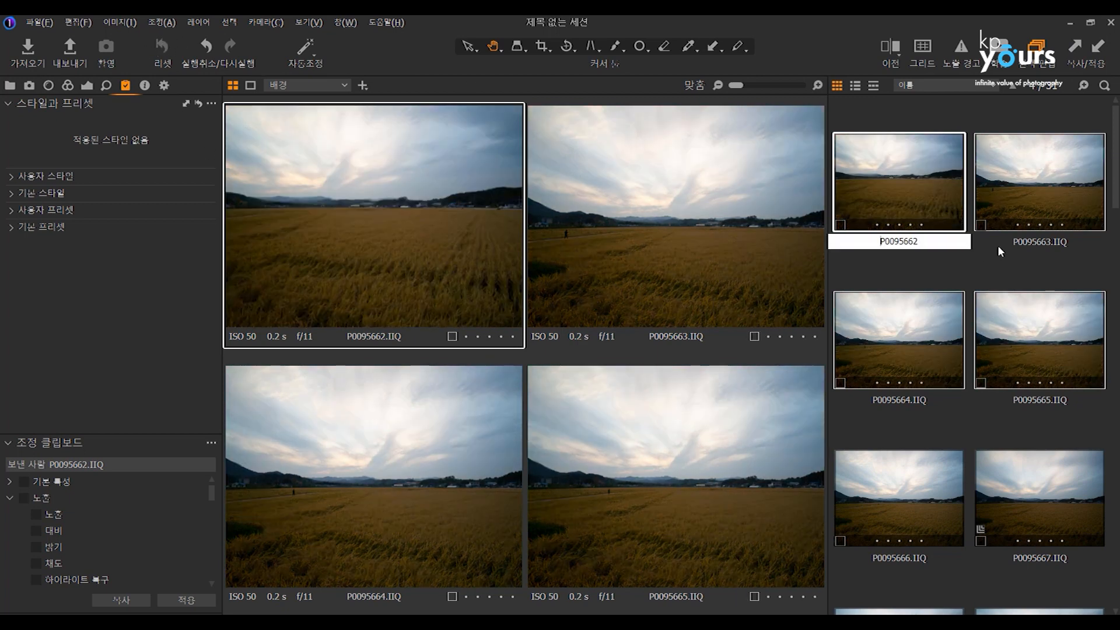
Select only P0095662 and set its white balance to 6069 Kelvin with tint 14.1.
left_click(998, 247)
left_click(1004, 257)
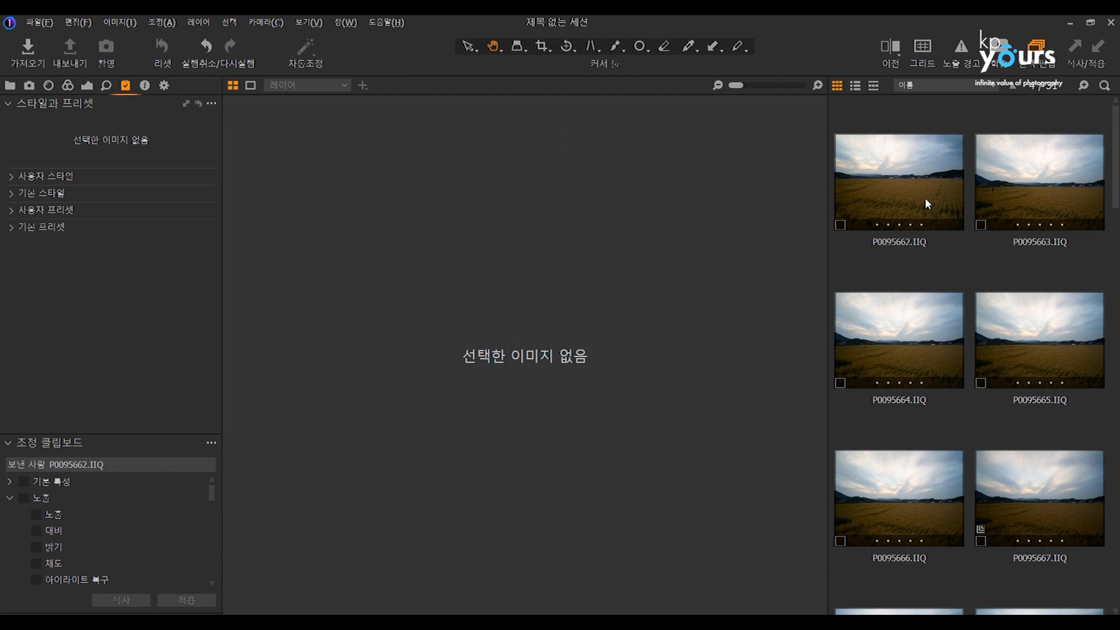
left_click(838, 211)
left_click(68, 85)
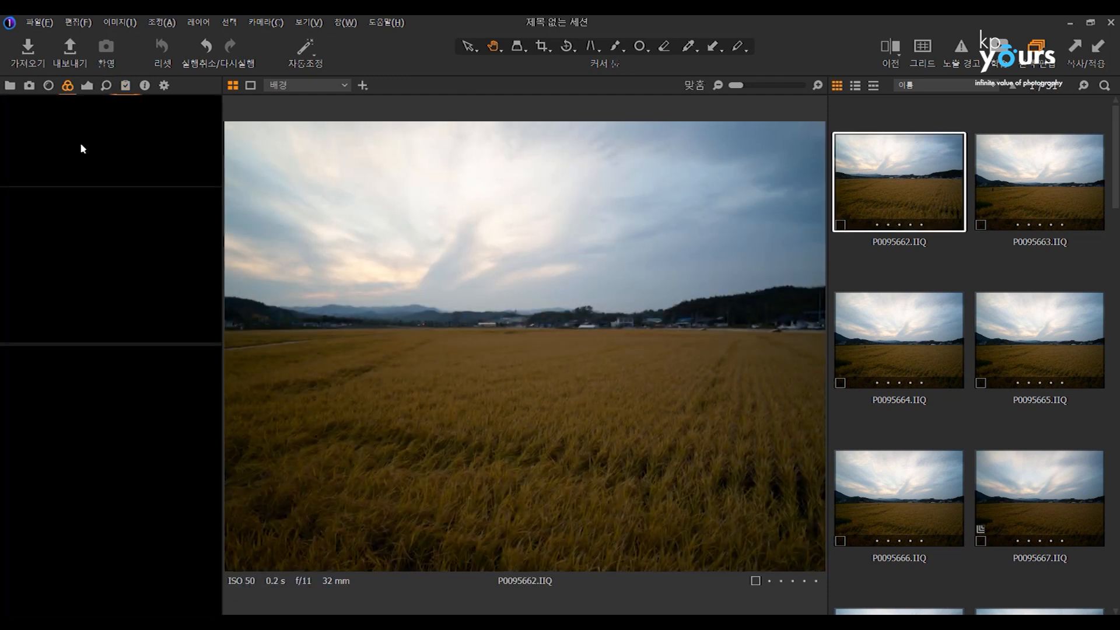
mouse_move(123, 477)
left_mouse_down()
mouse_move(96, 475)
mouse_move(127, 475)
mouse_move(126, 488)
mouse_move(131, 472)
left_mouse_up()
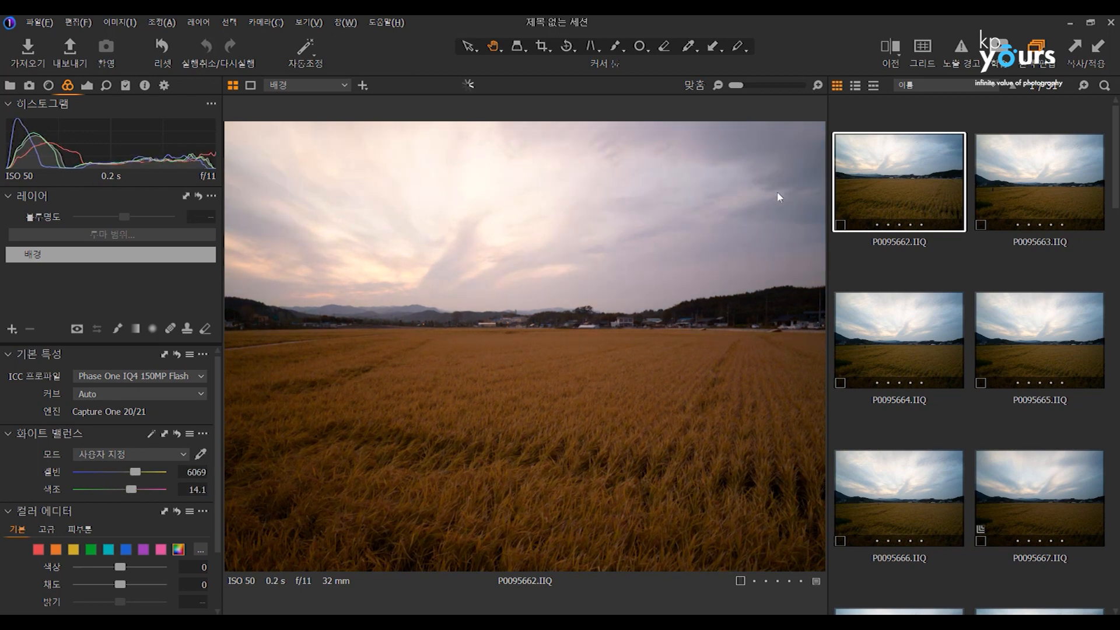
Set P0095663's exposure to 0.48, contrast 21, brightness 4, highlights -37, shadows 30 and white 28.
left_click(1018, 168)
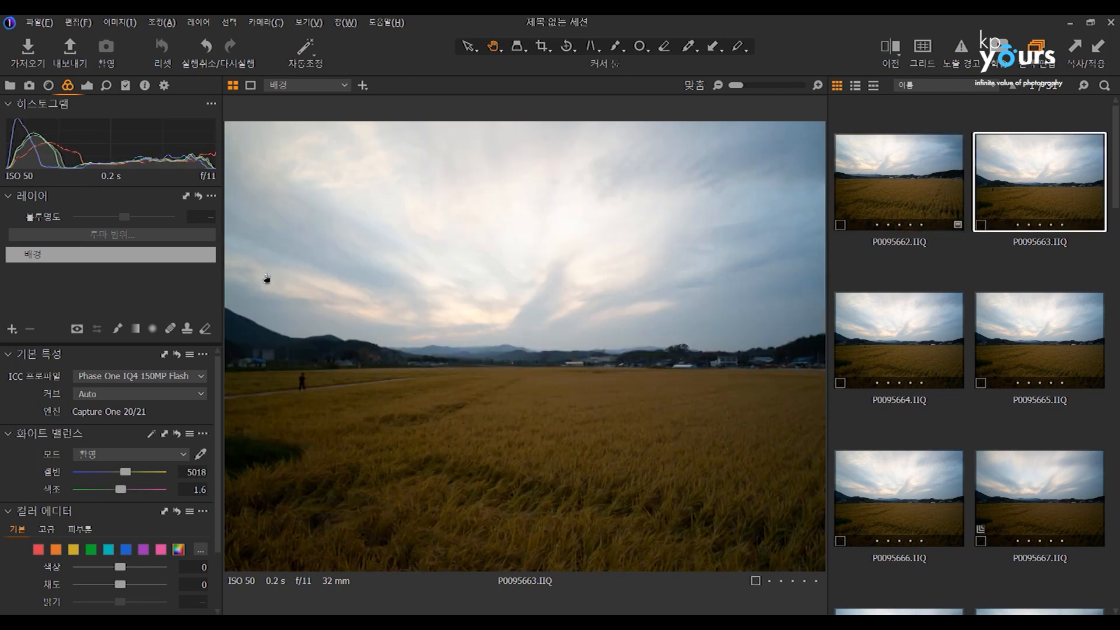
left_click(87, 85)
mouse_move(120, 430)
left_mouse_down()
mouse_move(135, 429)
mouse_move(129, 412)
left_mouse_up()
left_click(131, 444)
left_click_drag(131, 254, 133, 218)
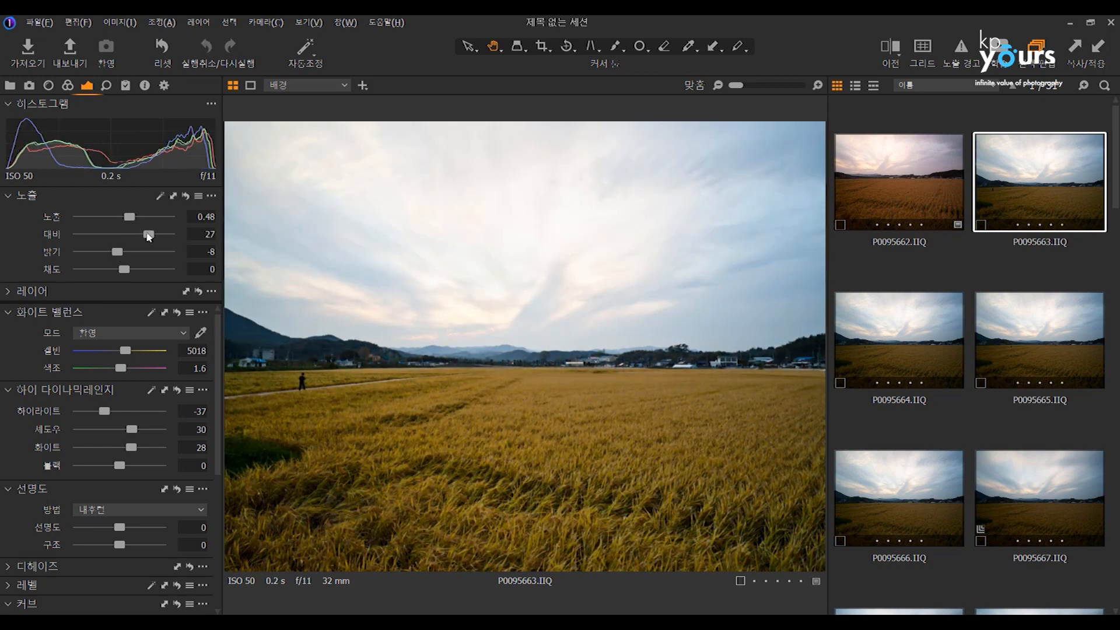
left_click(143, 234)
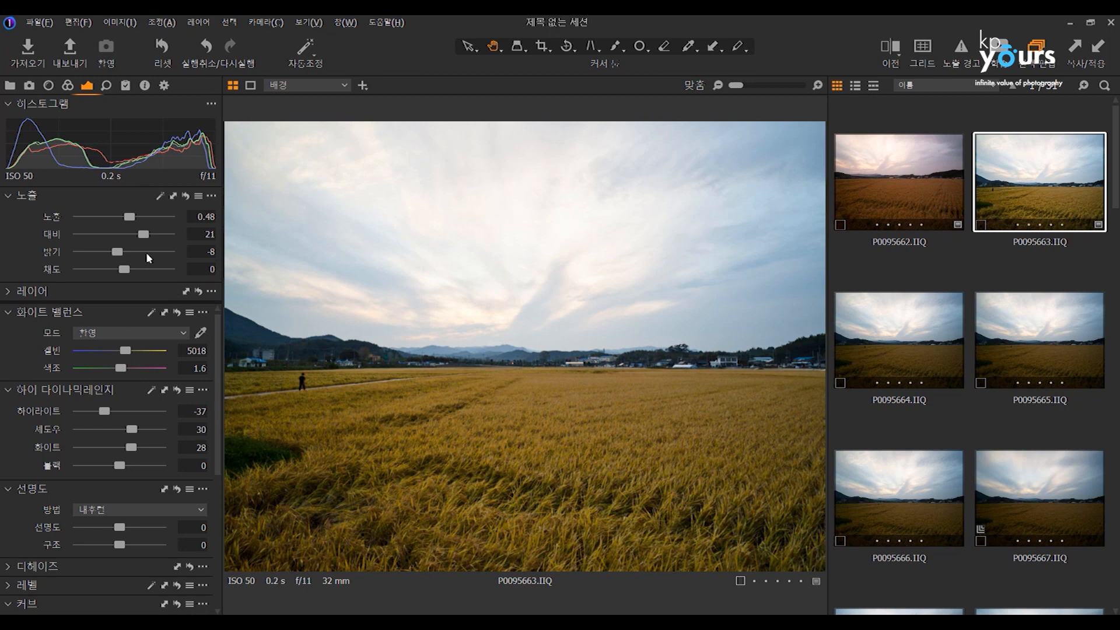
left_click_drag(118, 252, 127, 252)
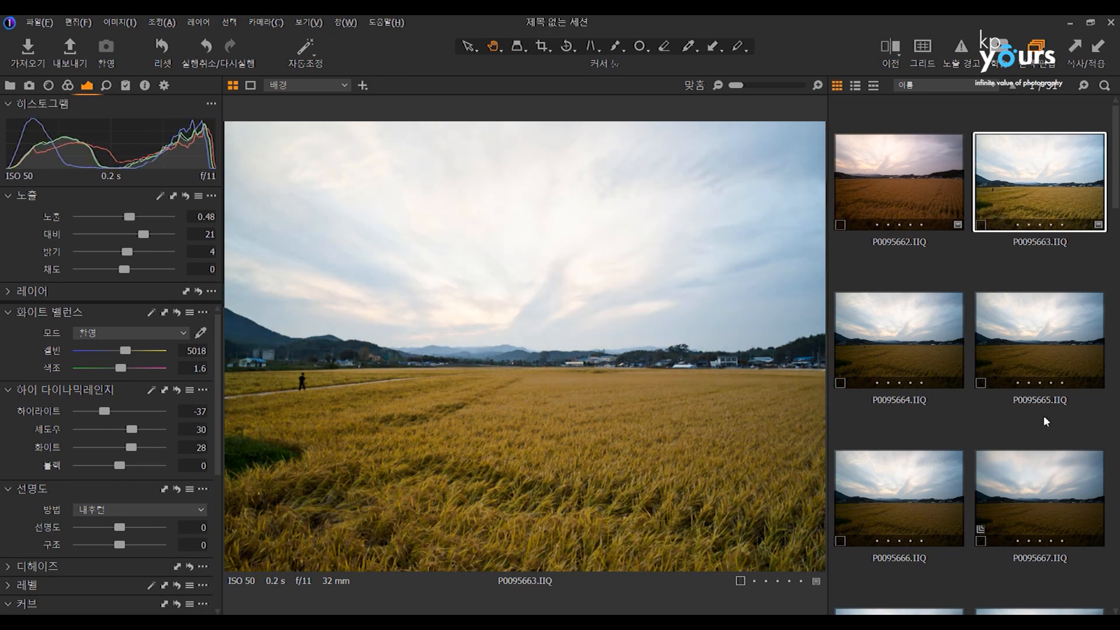
Apply P0095663's adjustments to P0095664 through P0095667 and return to P0095662 alone.
left_click(1044, 461, "shift")
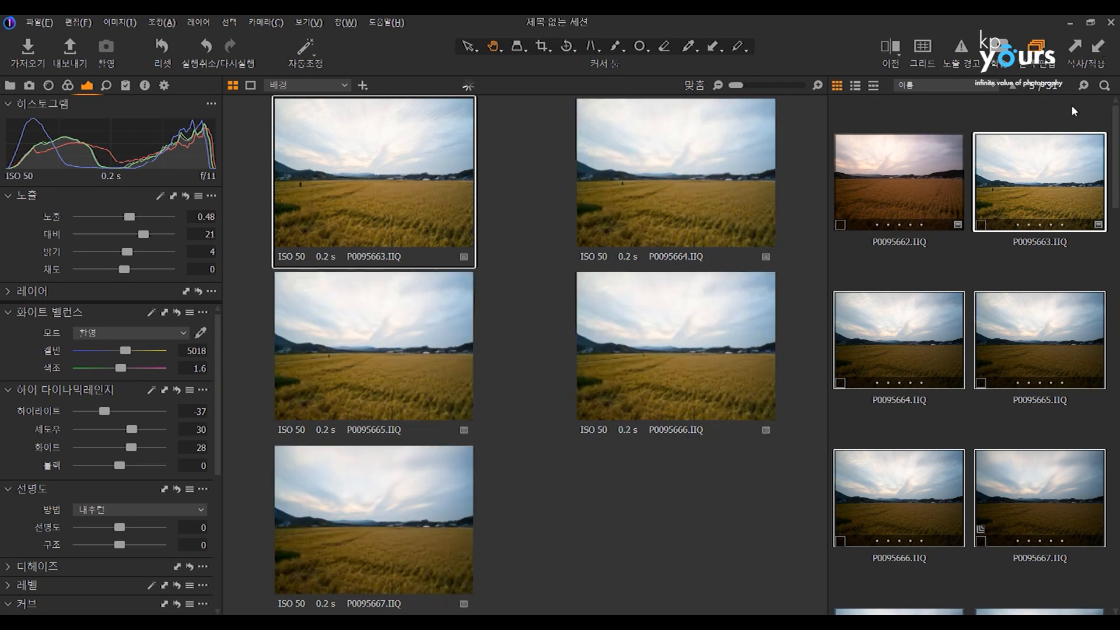
left_click(974, 252)
left_click(869, 185)
Inspect the bridge railing of P0095681 at 100% and set its sharpening amount to 656 and radius to 2.1.
scroll(1048, 319, "down", 10)
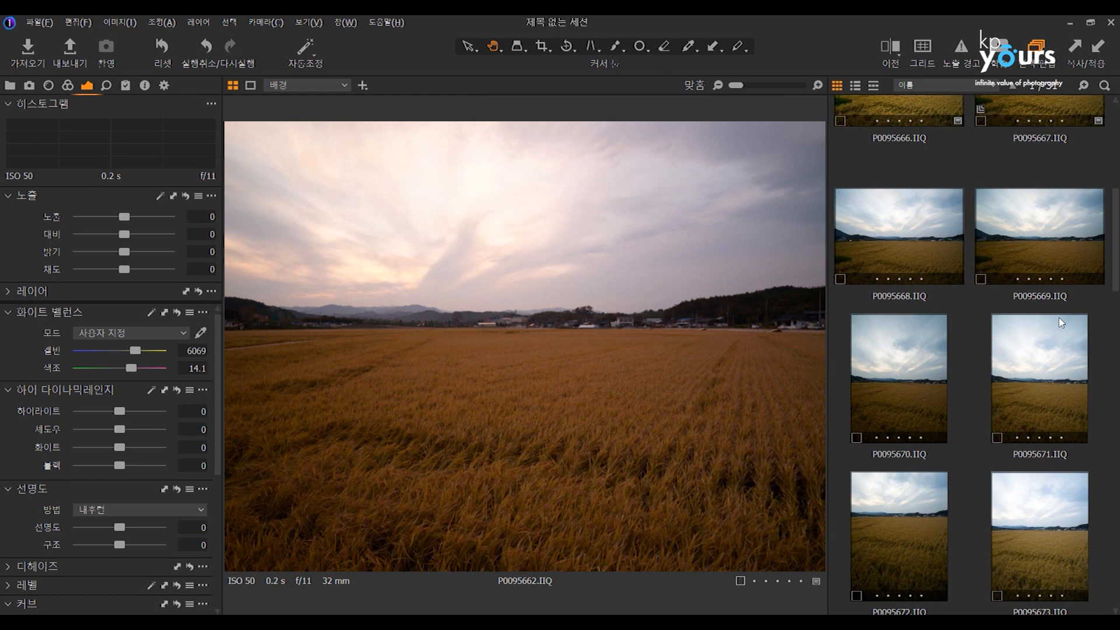
scroll(1048, 319, "down", 1)
left_click(1024, 214)
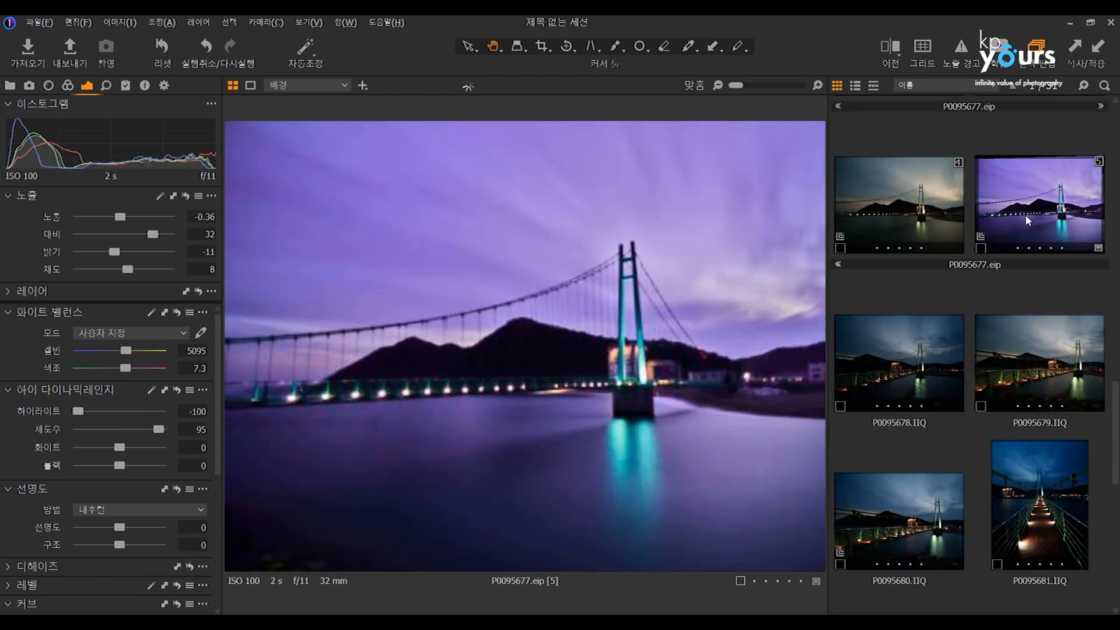
scroll(1024, 234, "down", 3)
left_click(1025, 245)
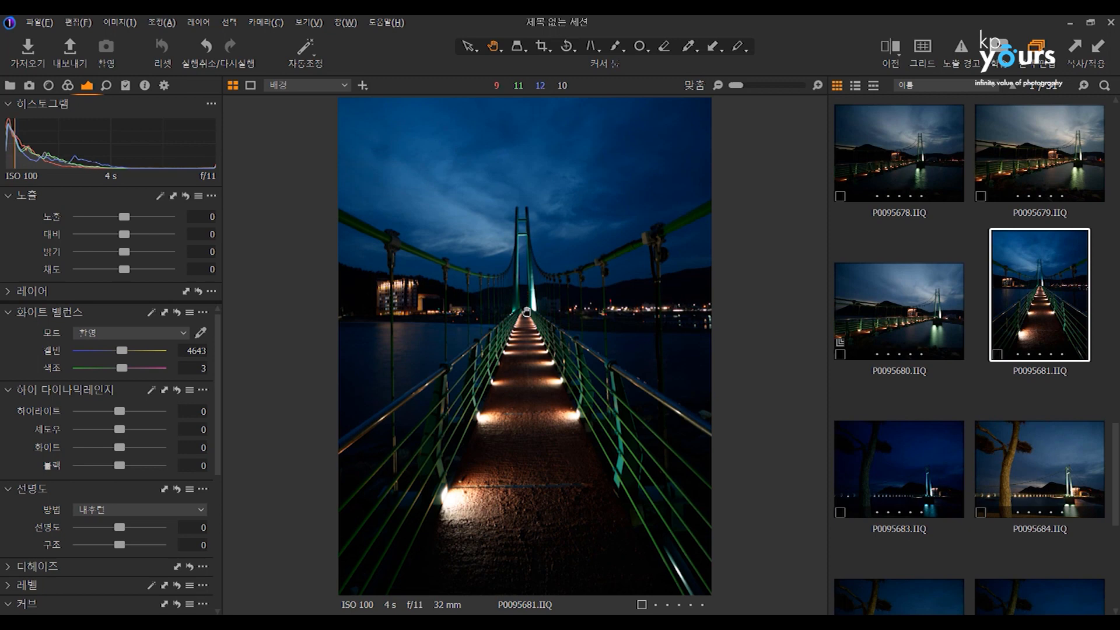
left_click(513, 322)
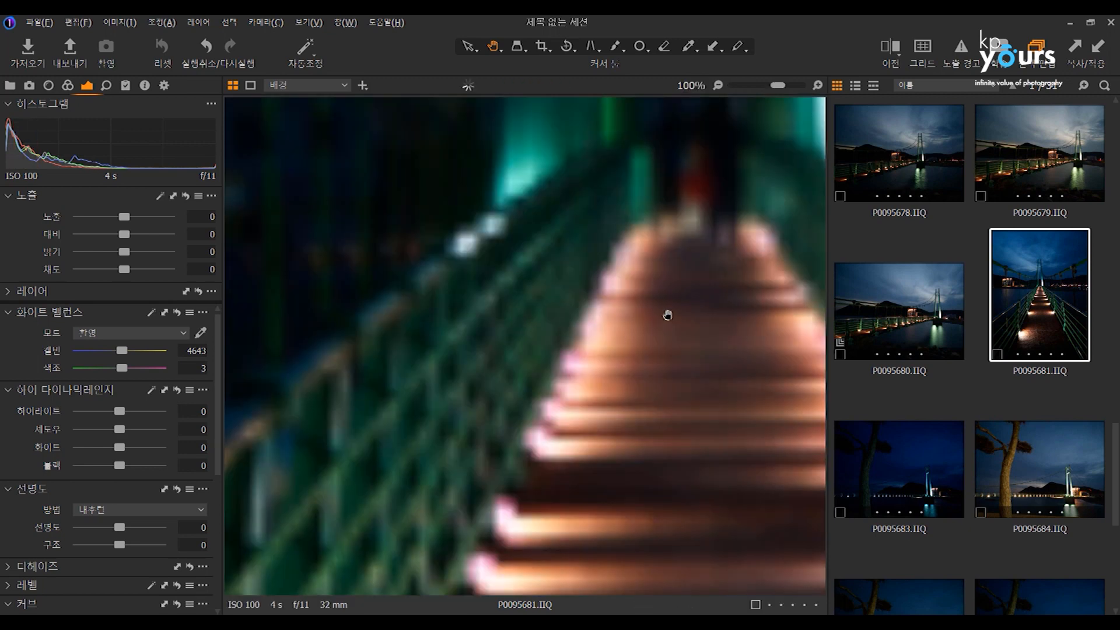
left_click_drag(441, 384, 500, 328)
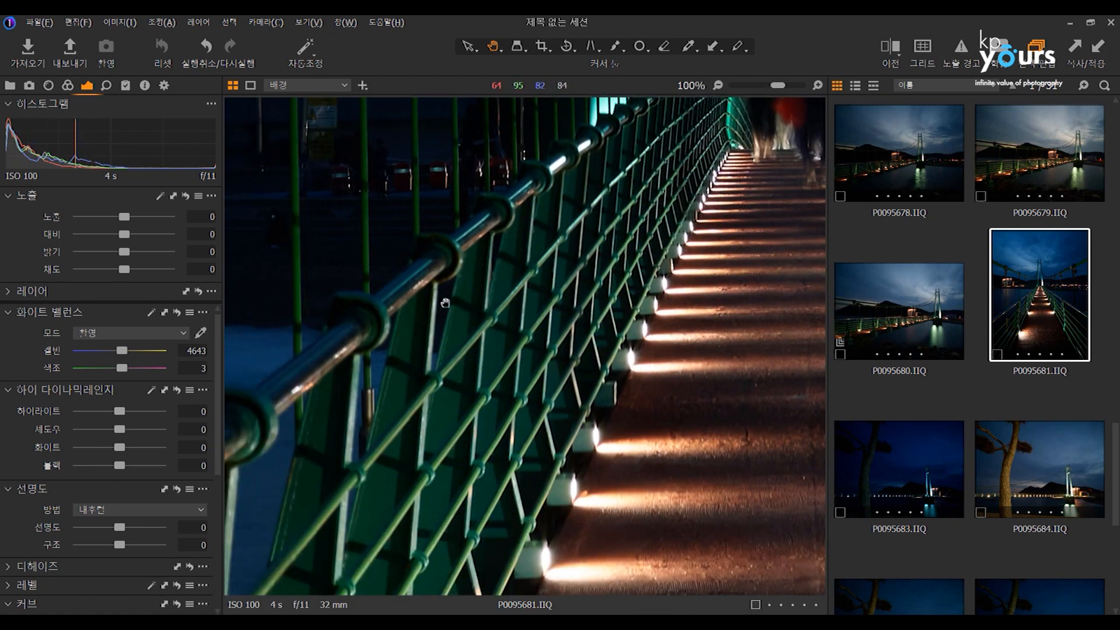
left_click(113, 85)
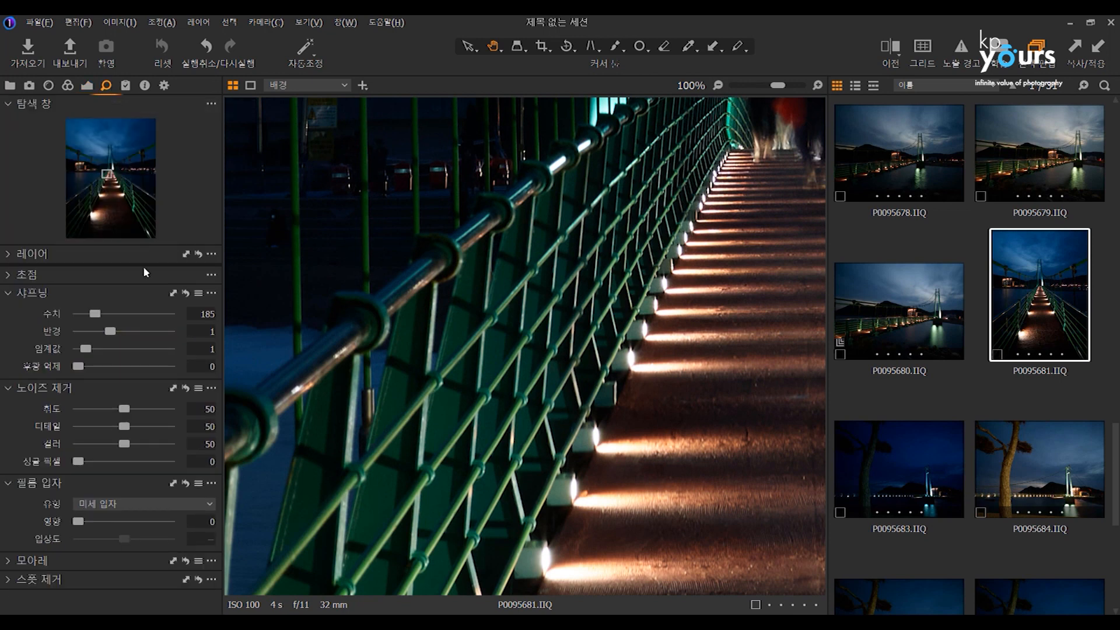
left_click(159, 314)
left_click(155, 331)
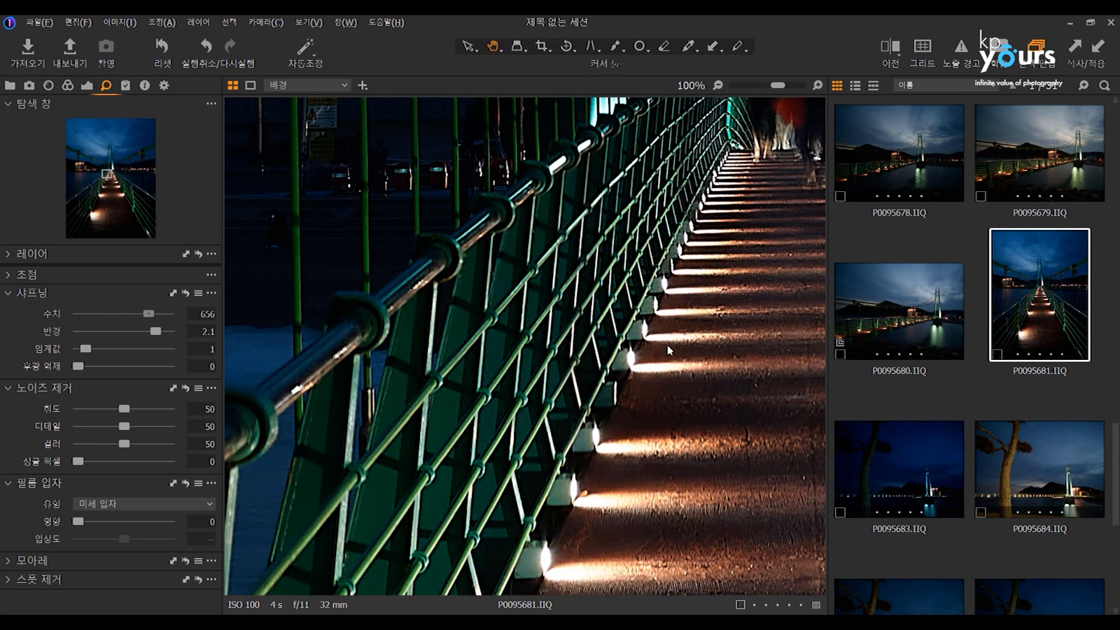
View the bridge cables of P0095680 at 100% and set its sharpening amount to 465 and radius to 1.7.
key("Left")
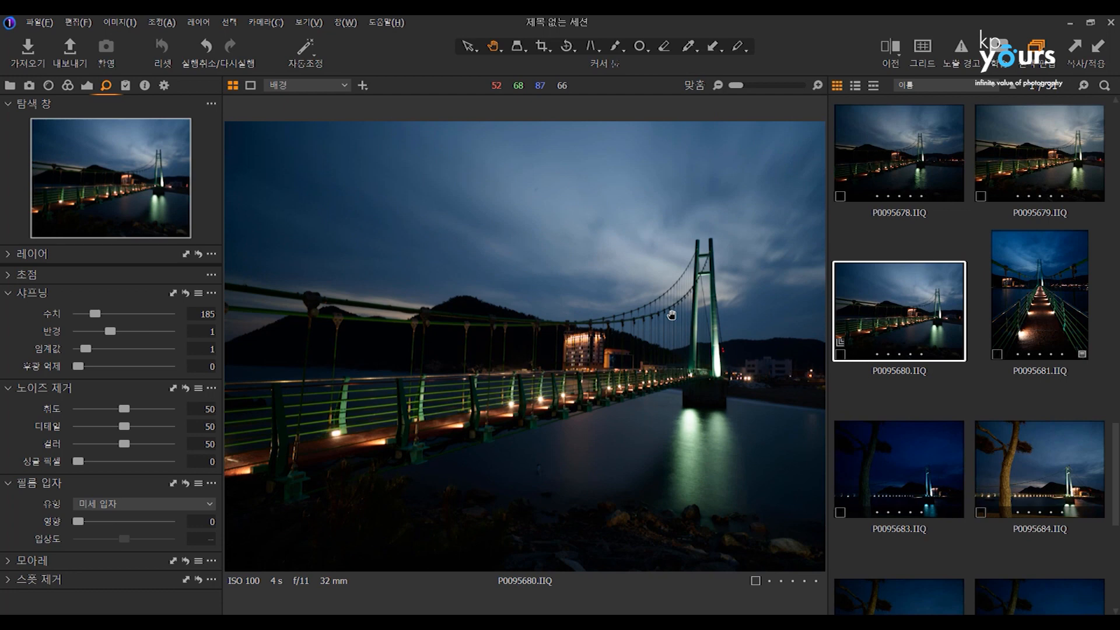
left_click(674, 314)
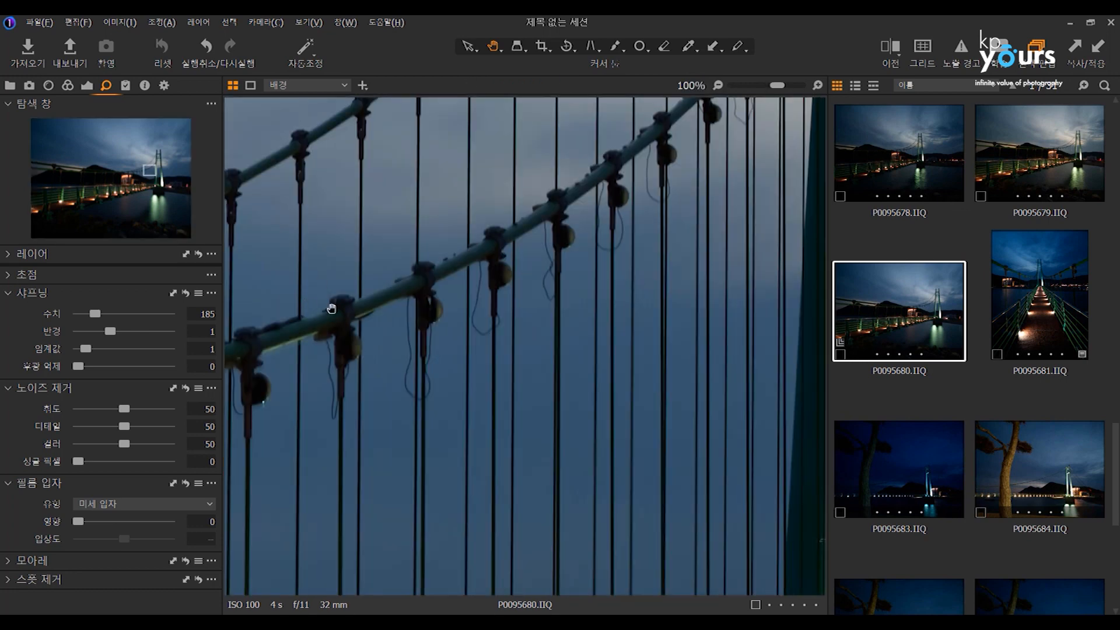
left_click(149, 314)
left_click(135, 331)
left_click(136, 314)
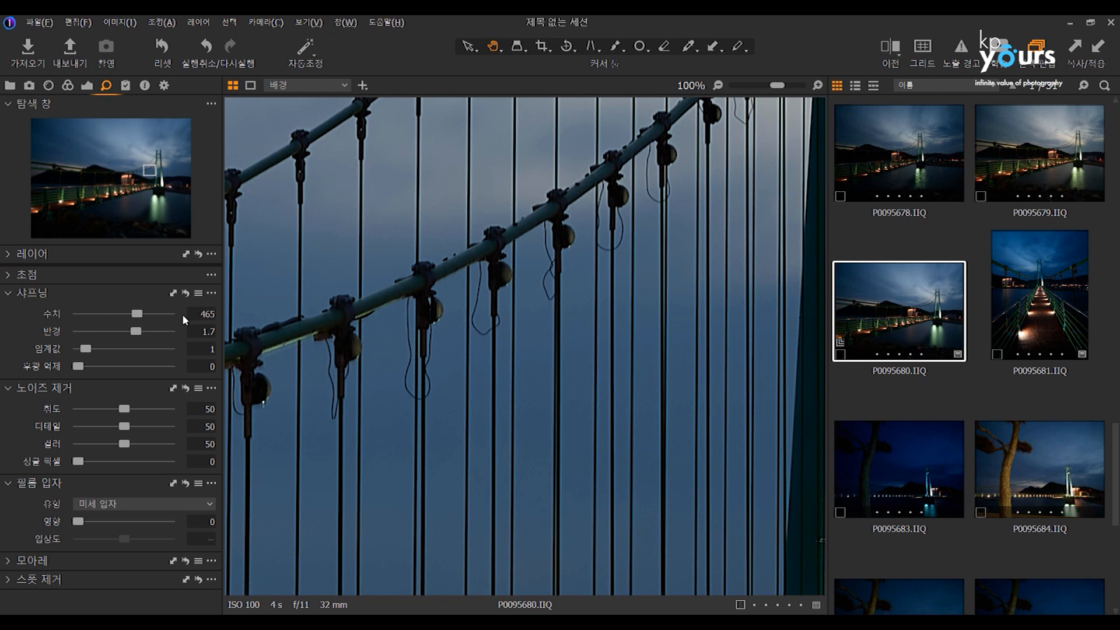
Copy the sharpening amount and radius from P0095680 and apply them to all photos in the session.
left_click(173, 294)
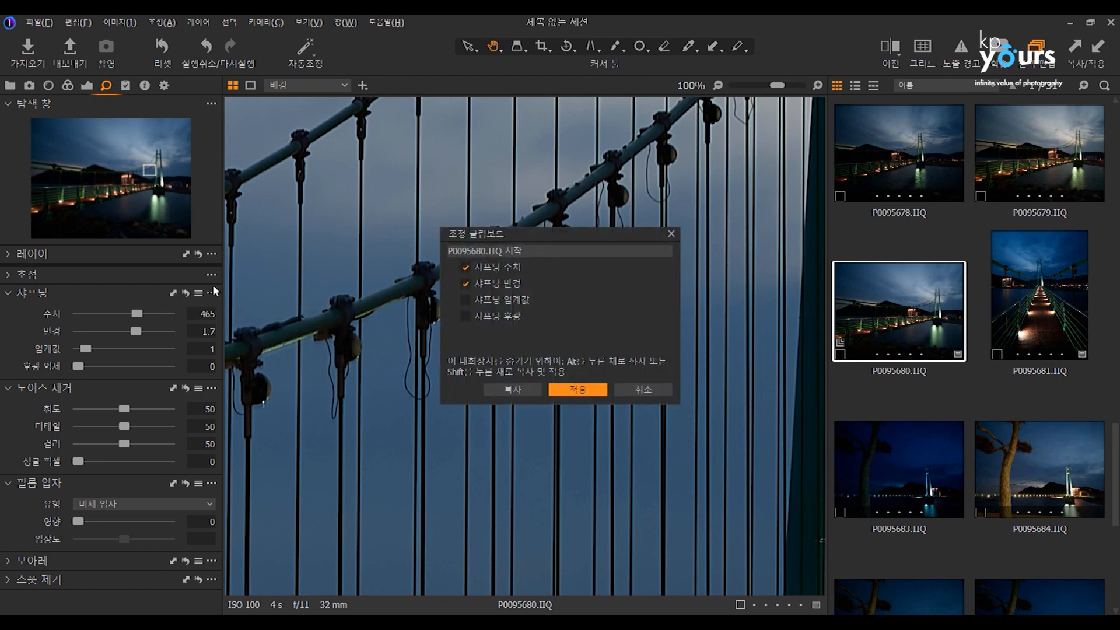
left_click(512, 387)
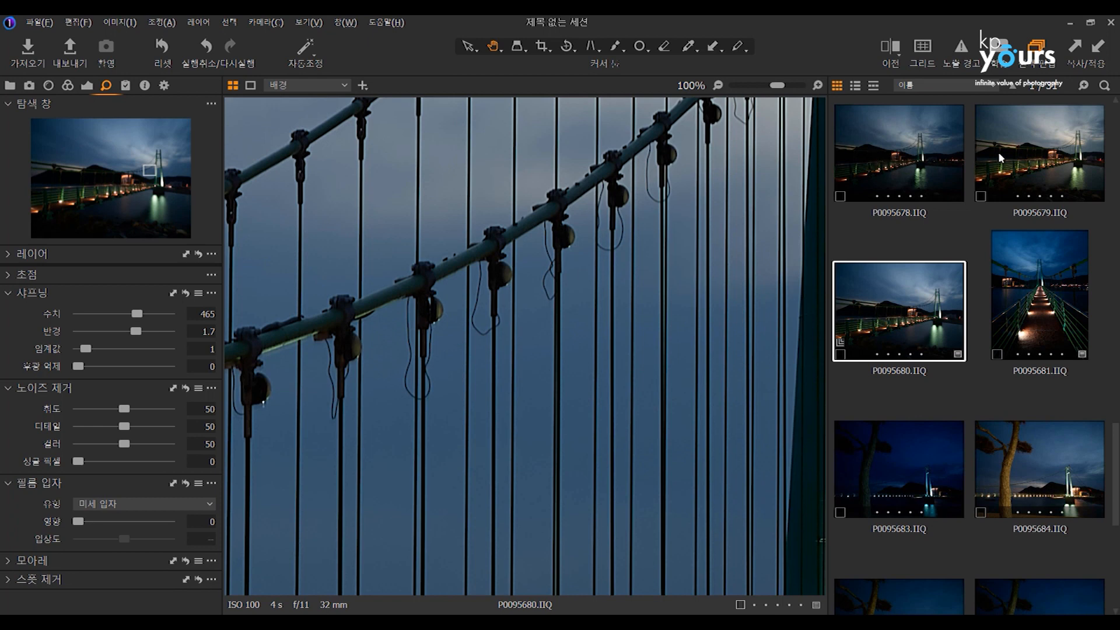
left_click(921, 158, "ctrl")
left_click(999, 158, "ctrl")
left_click(1039, 297, "ctrl")
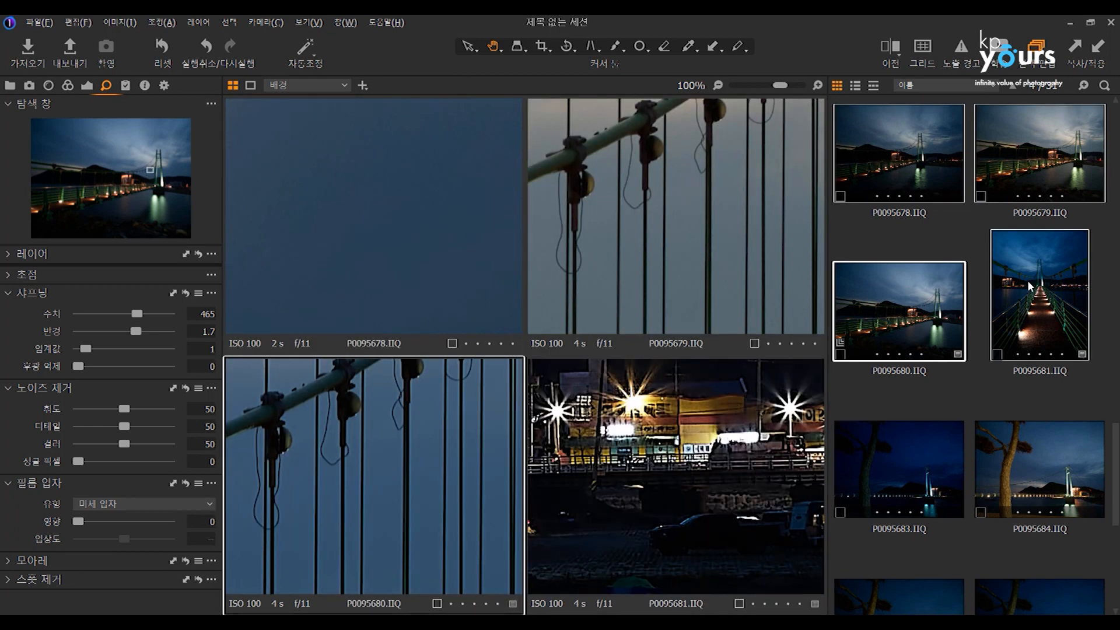
key("ctrl+a")
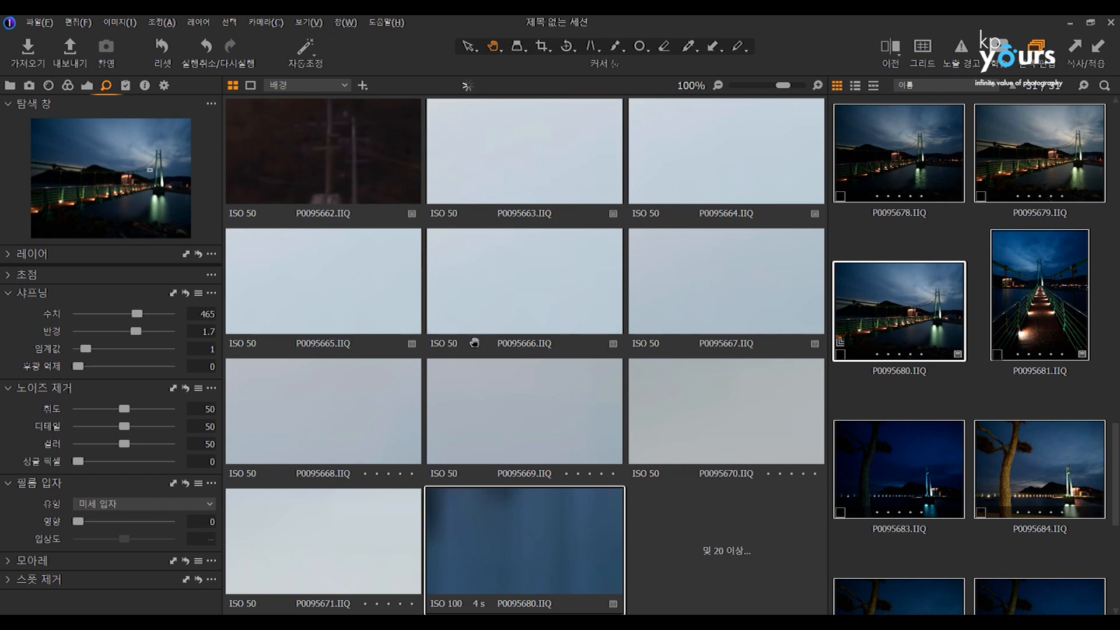
left_click(174, 293)
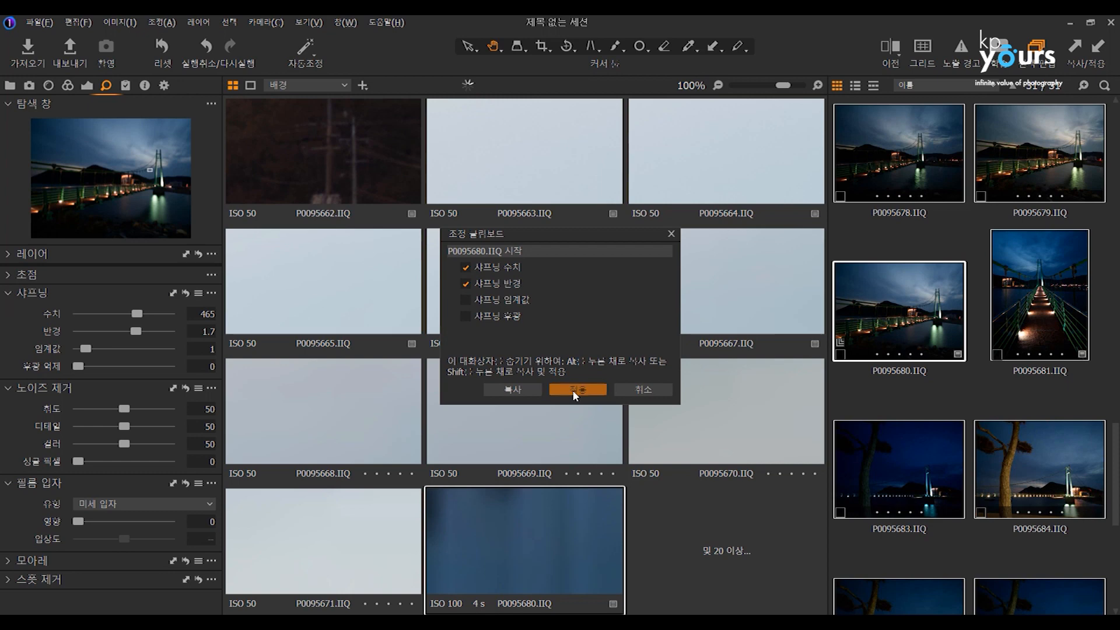
left_click(574, 389)
left_click(912, 235)
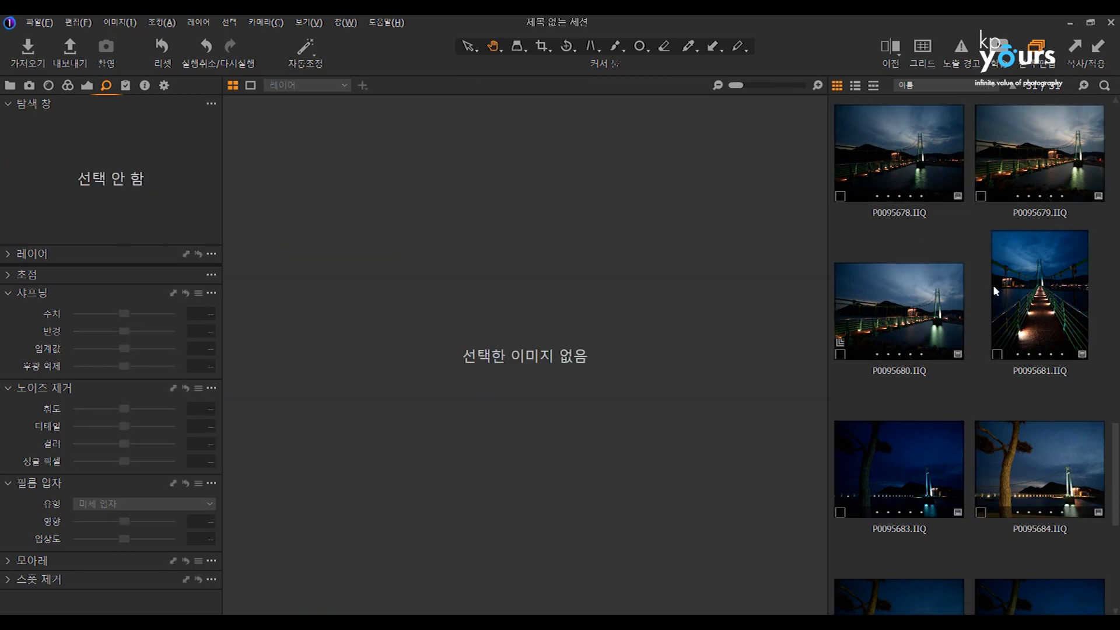
Check the sharpening values on several photos, including P0095678, P0095683 and P0095680.
left_click(994, 287)
left_click(938, 339)
left_click(935, 186)
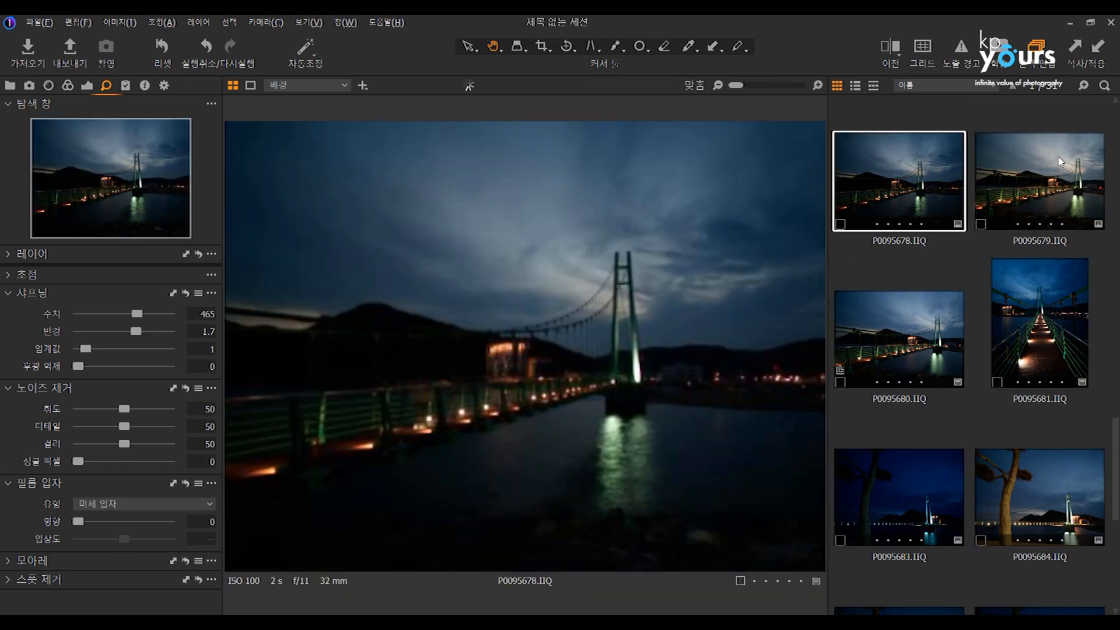
left_click(1060, 162)
left_click(1027, 466)
left_click(890, 492)
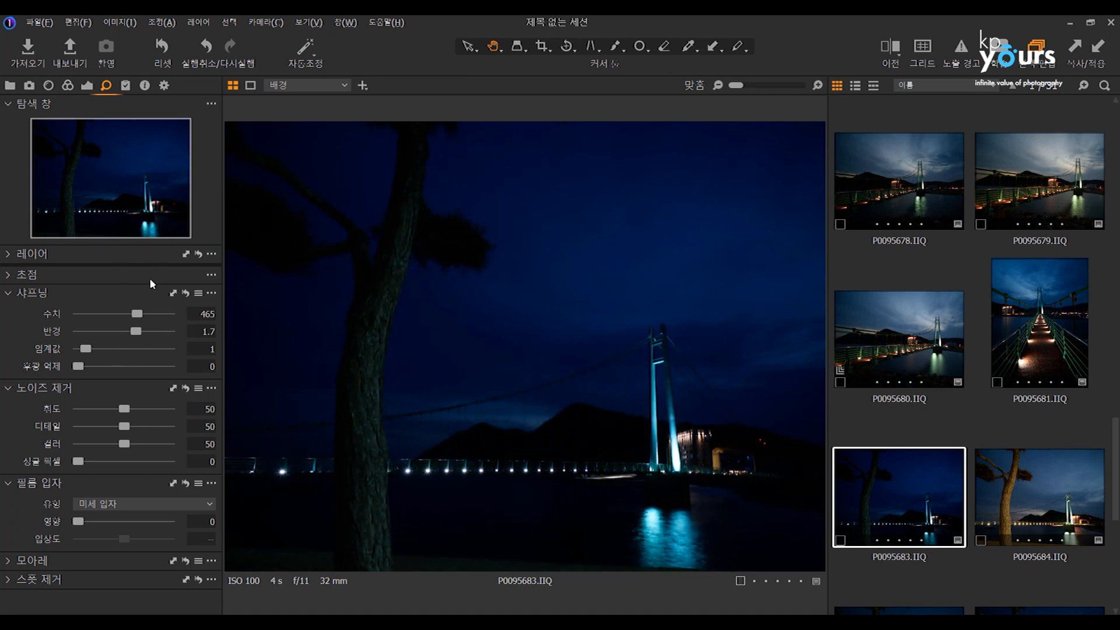
left_click(879, 331)
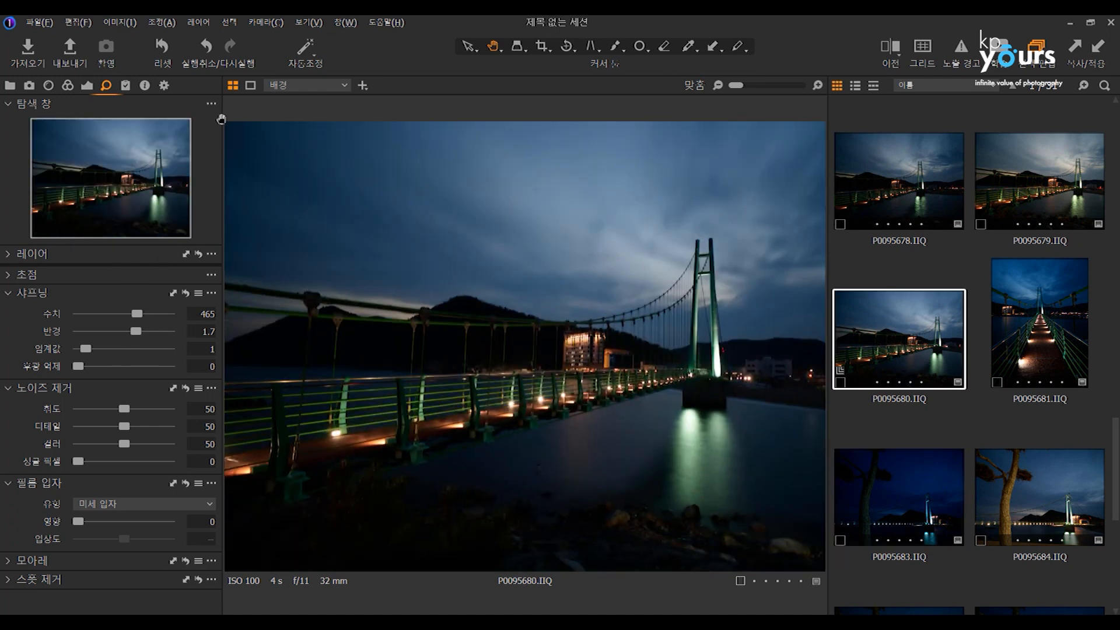
Set P0095678's shadows to 100 and preview which high dynamic range settings can be copied, without applying them.
left_click(871, 182)
left_click(88, 86)
left_click_drag(159, 428, 161, 429)
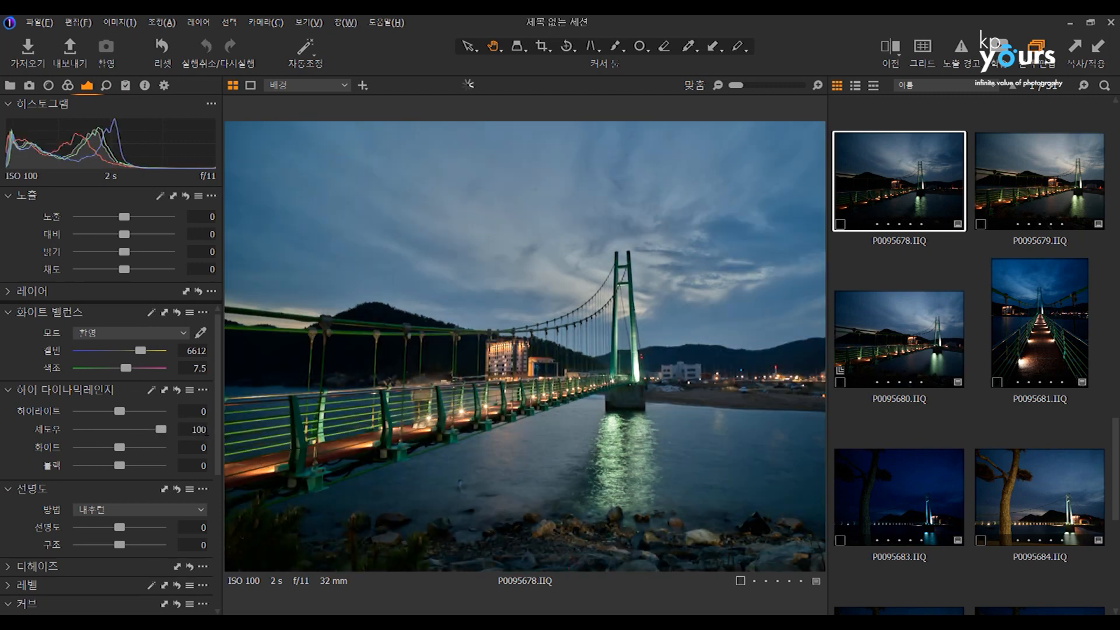
left_click(157, 389)
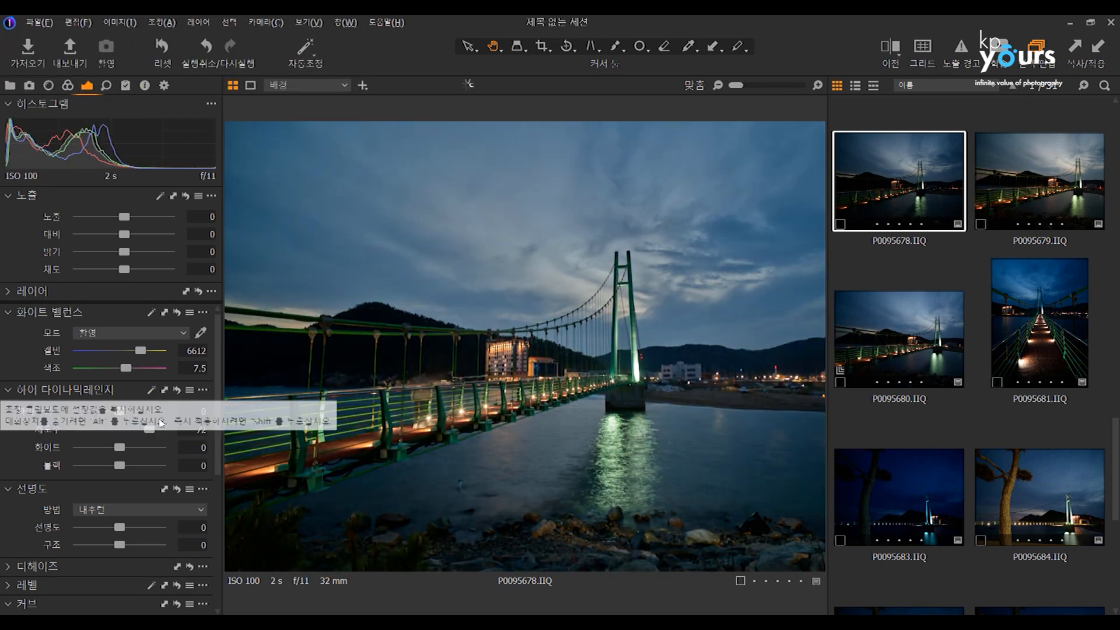
left_click_drag(152, 429, 195, 428)
left_click(164, 390)
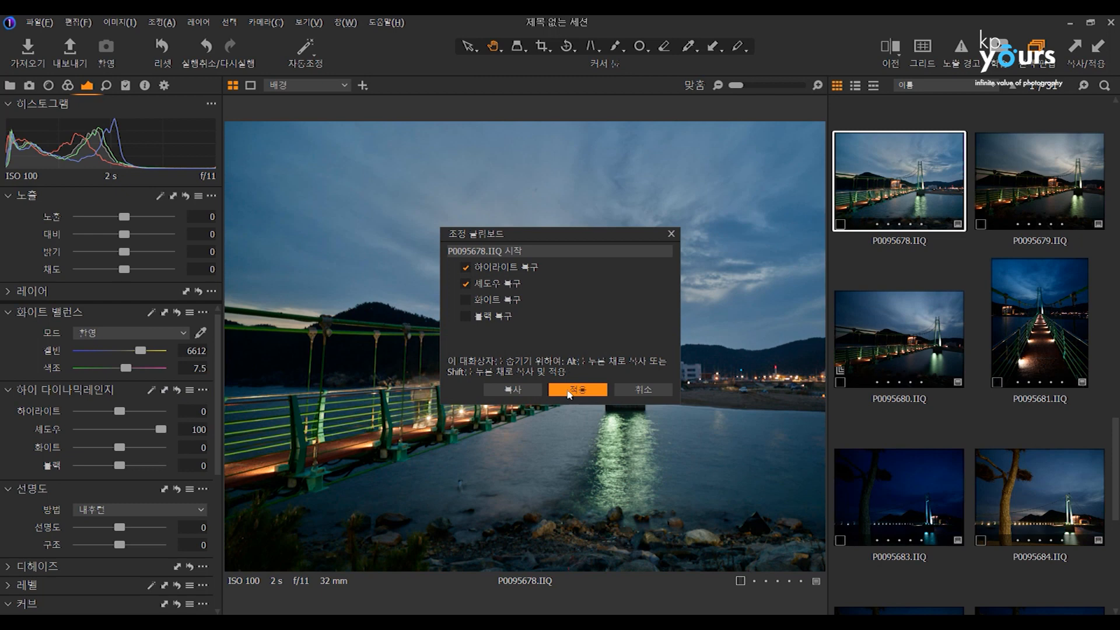
left_click(643, 390)
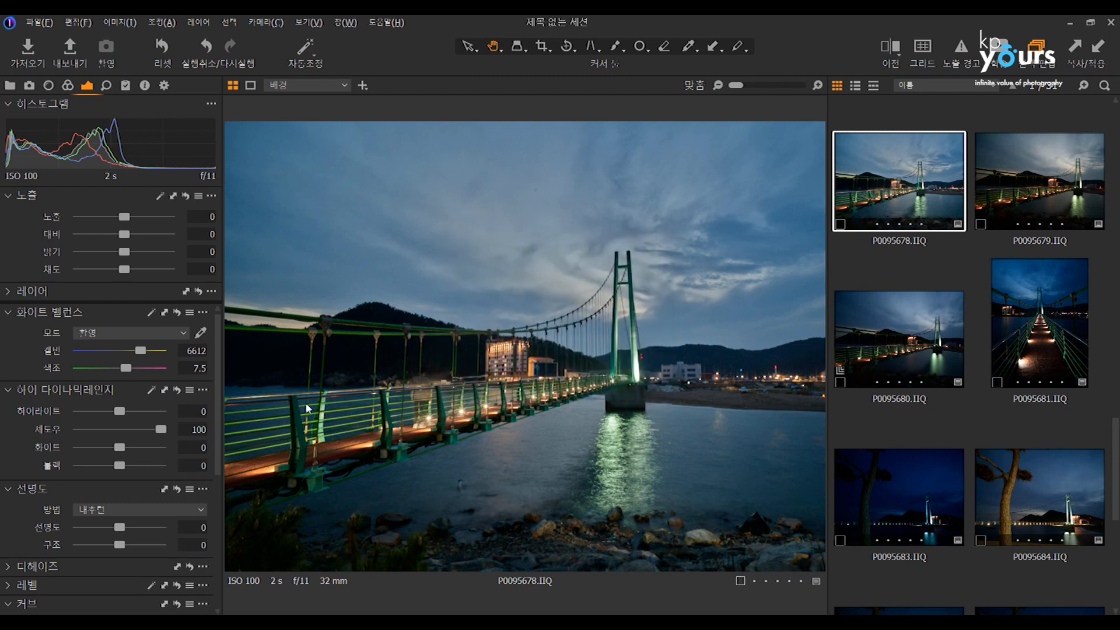
Apply P0095678's highlight and shadow recovery to the selected bridge photos through P0095684 and clear the selection.
key("ctrl+a")
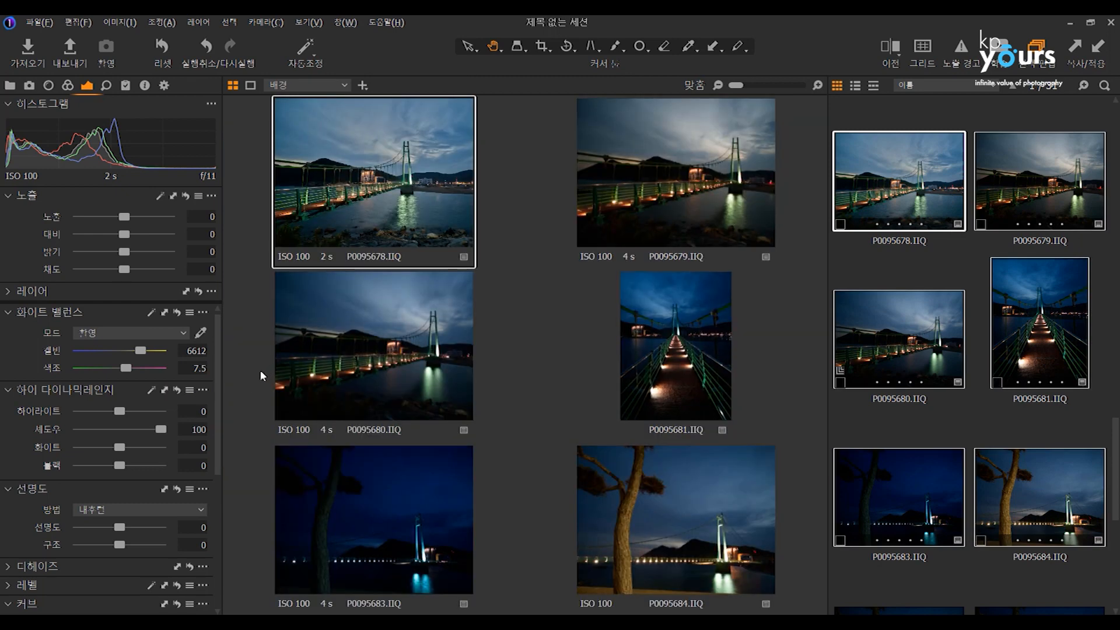
left_click(164, 390)
left_click(558, 394)
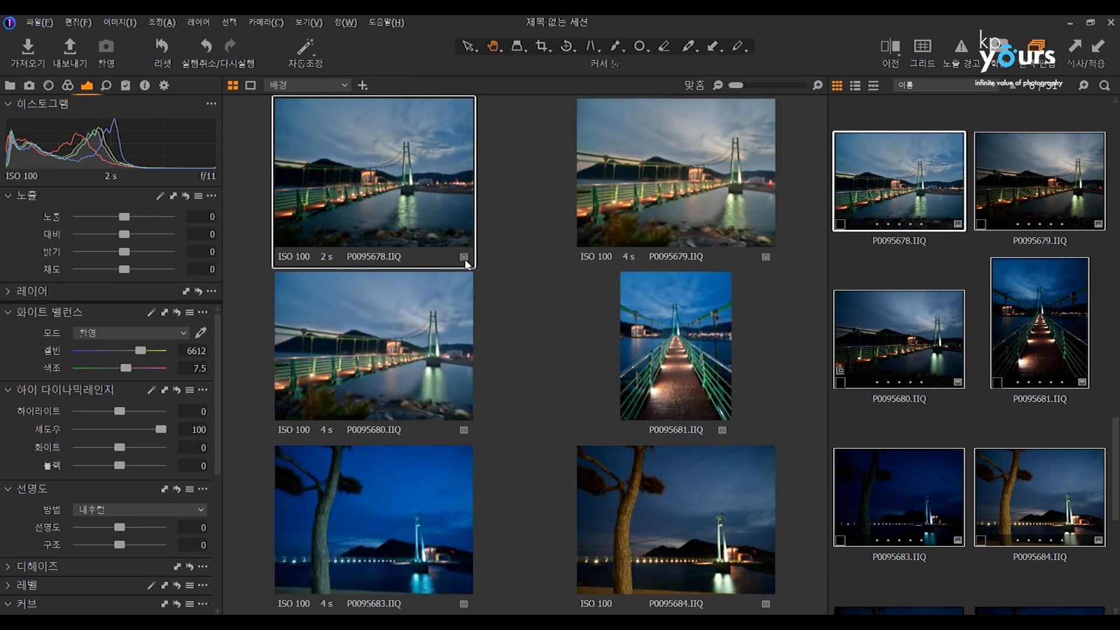
left_click(956, 246)
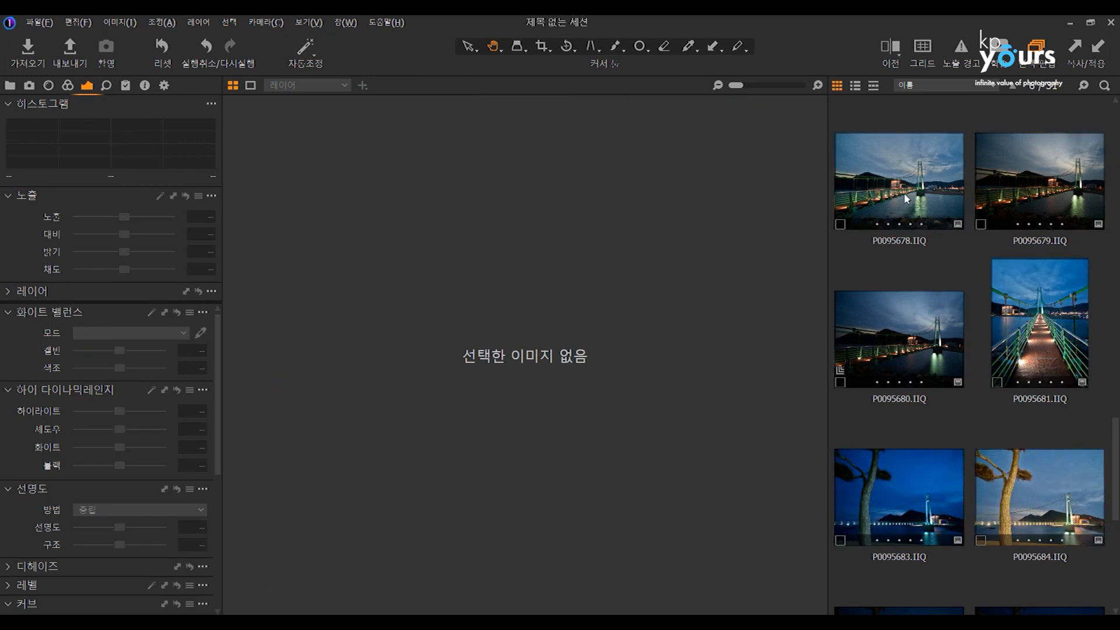
Set P0095678's contrast to 7, highlights to -100, whites to 86 and blacks to 100.
left_click(907, 198)
left_click_drag(119, 412, 78, 411)
left_click(130, 234)
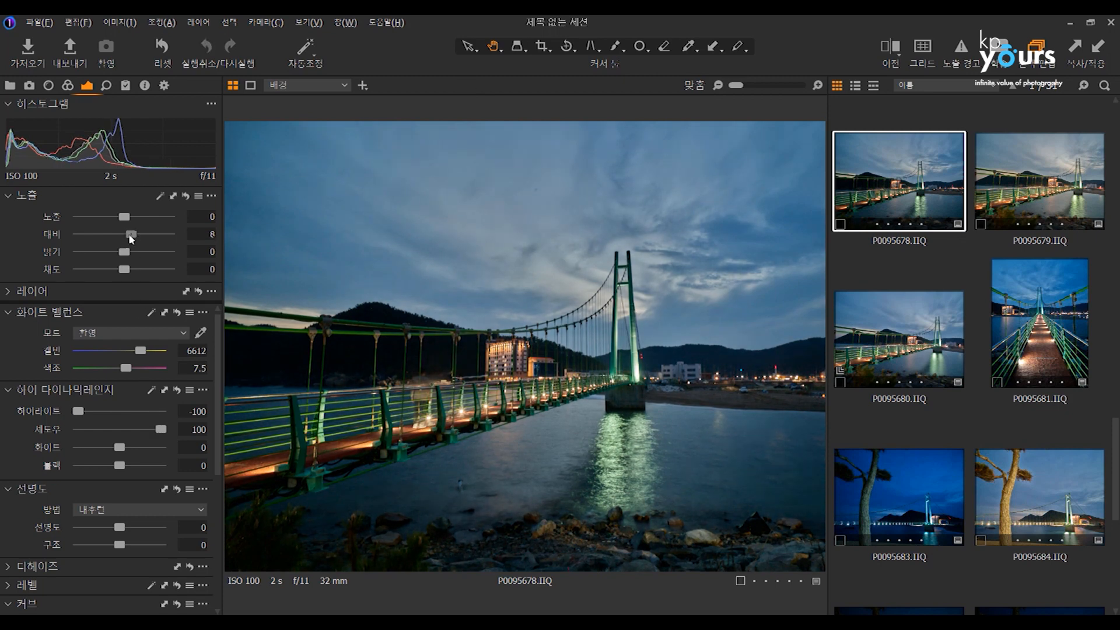
left_click_drag(120, 447, 166, 460)
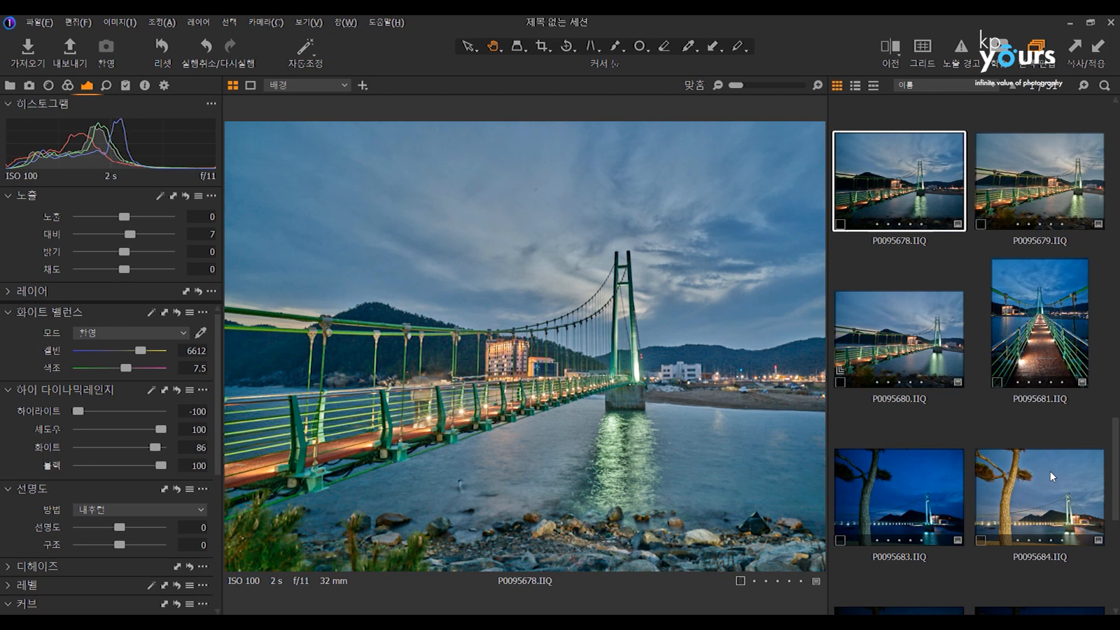
Extend the selection from P0095678 through P0095684 and apply P0095678's high dynamic range settings to those photos.
left_click(1048, 470, "shift")
left_click(165, 390)
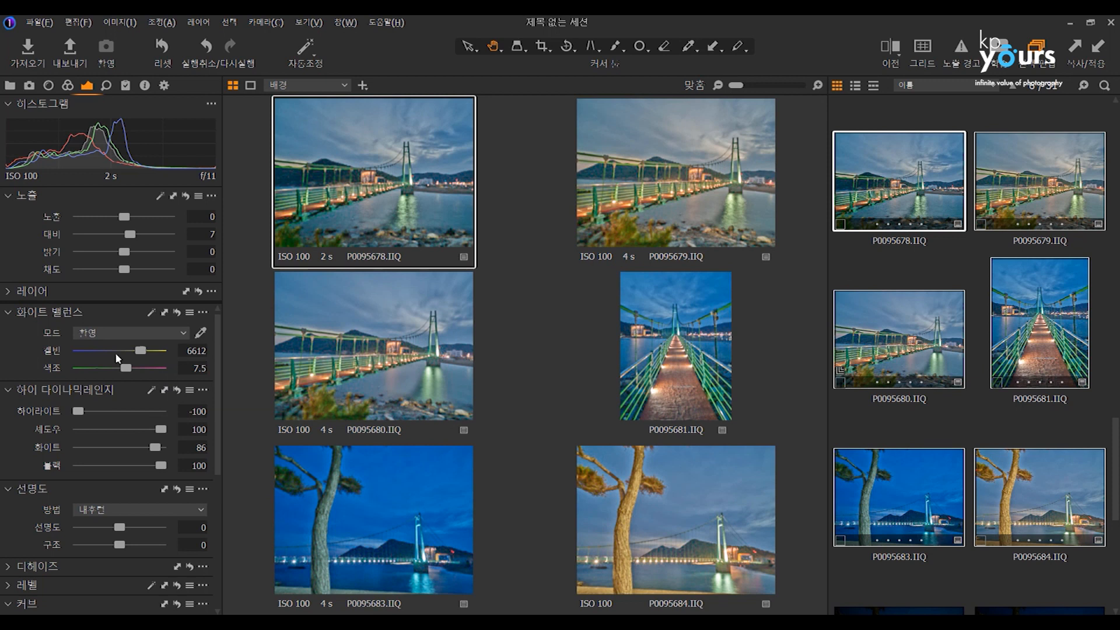
left_click(12, 389)
left_click(9, 390)
Examine the adjustments clipboard's list of settings that can be copied from P0095678.
left_click(125, 87)
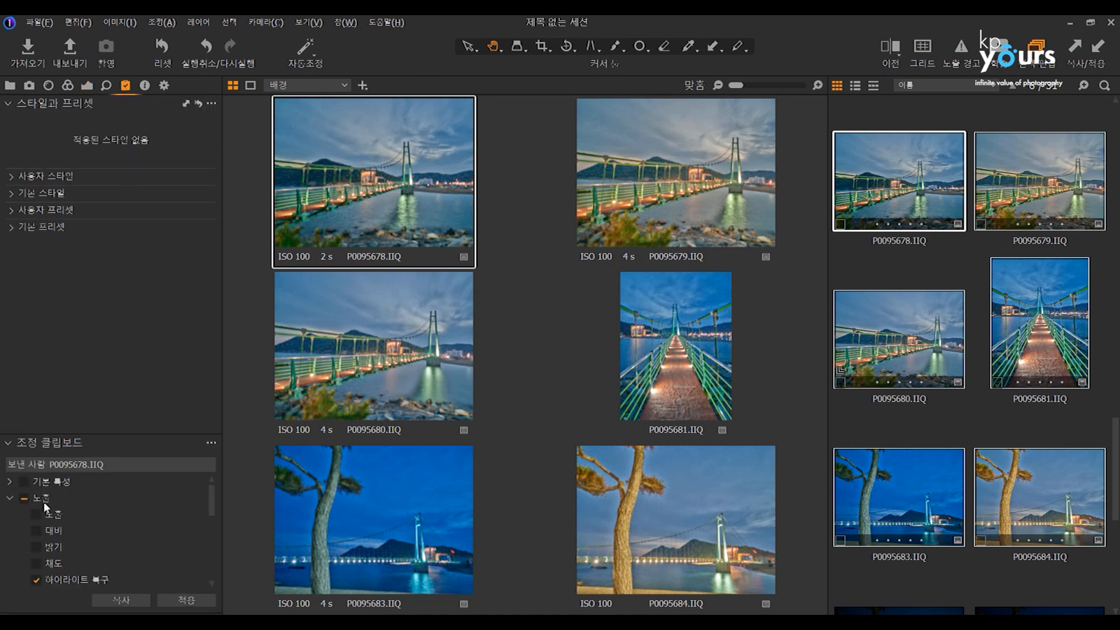
left_click_drag(210, 502, 215, 554)
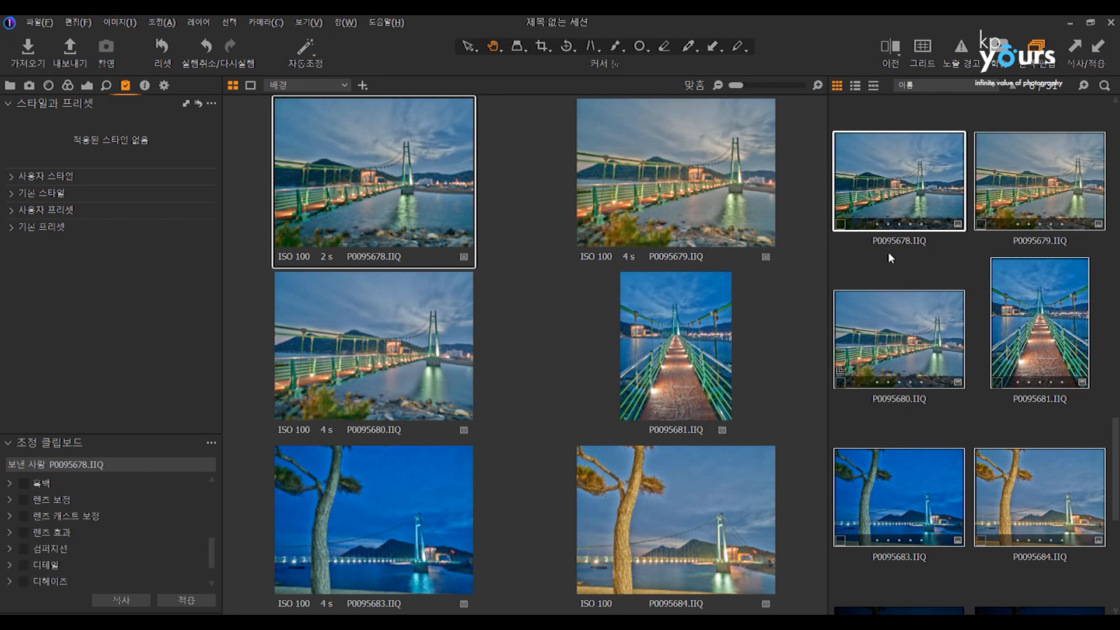
left_click(251, 85)
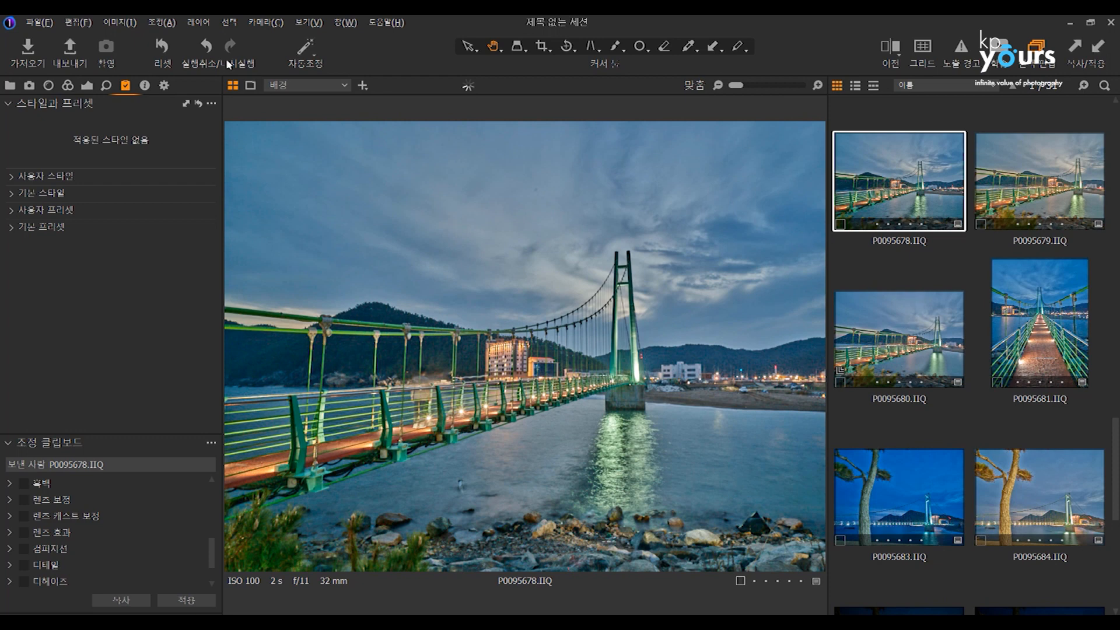
Reset all adjustments on the photos from P0095678 through P0095684, leaving only P0095678 selected.
key("ctrl+a")
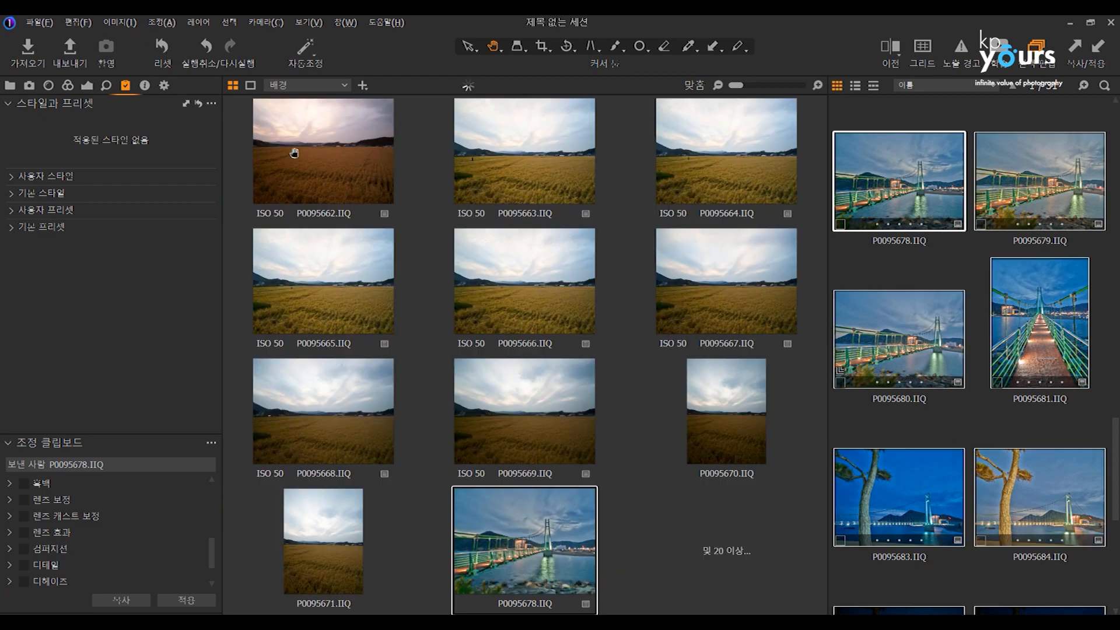
left_click(944, 247)
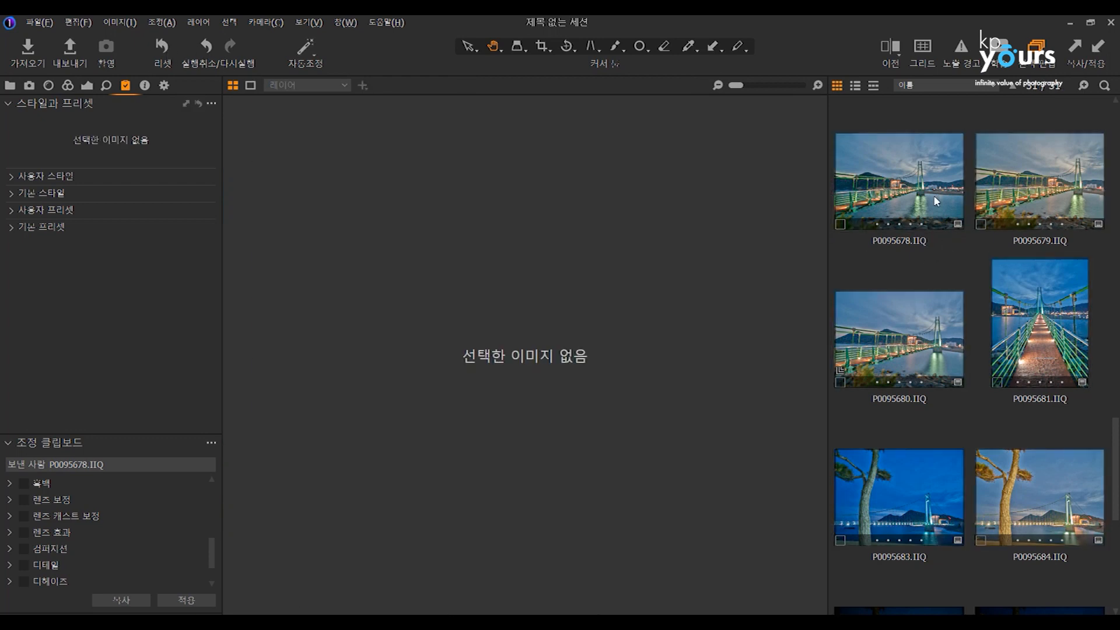
left_click(935, 200)
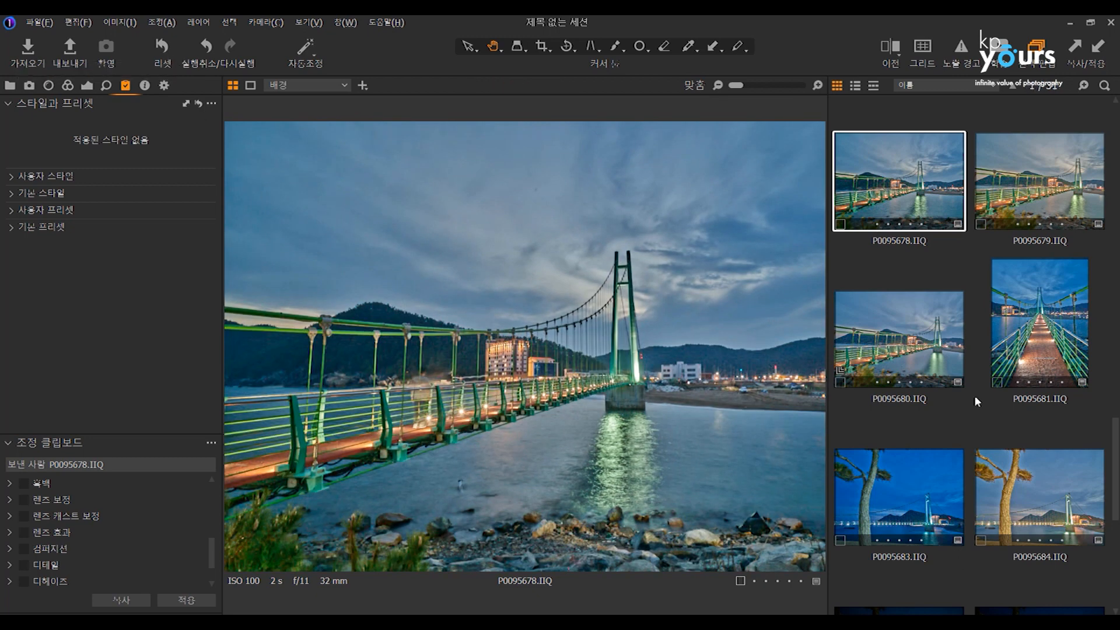
left_click(1043, 505, "shift")
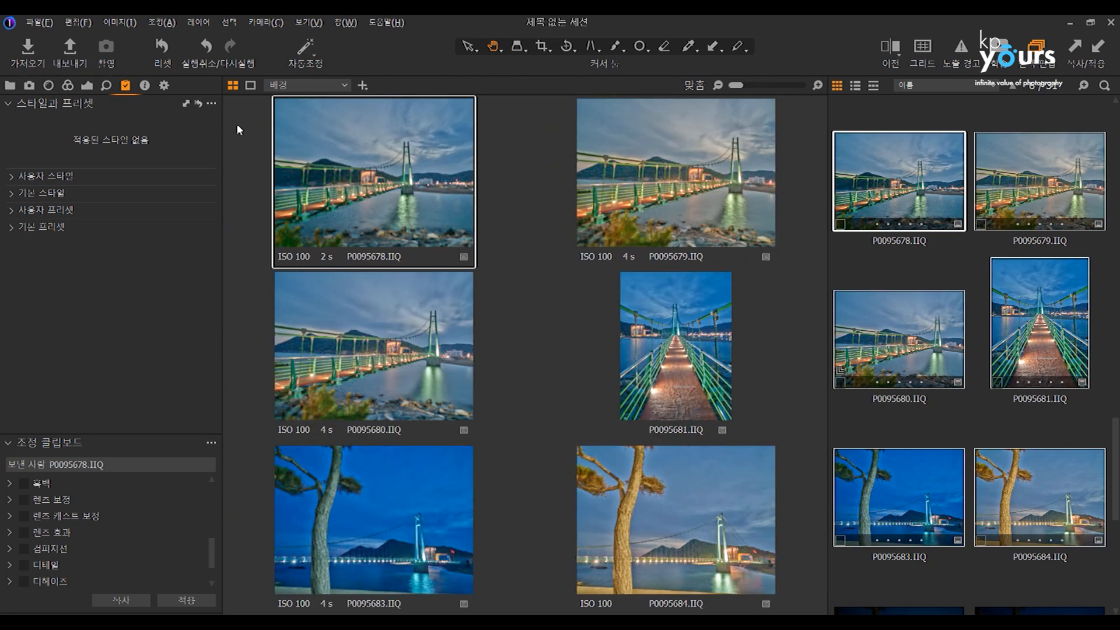
left_click(162, 46)
left_click(950, 244)
left_click(920, 190)
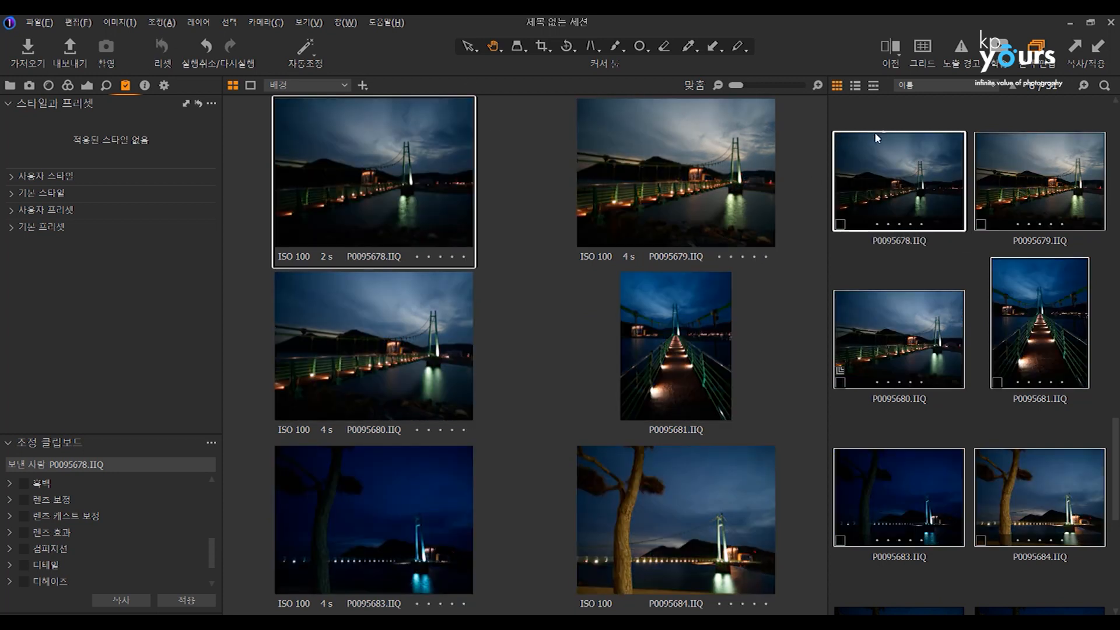
left_click(883, 114)
left_click(884, 155)
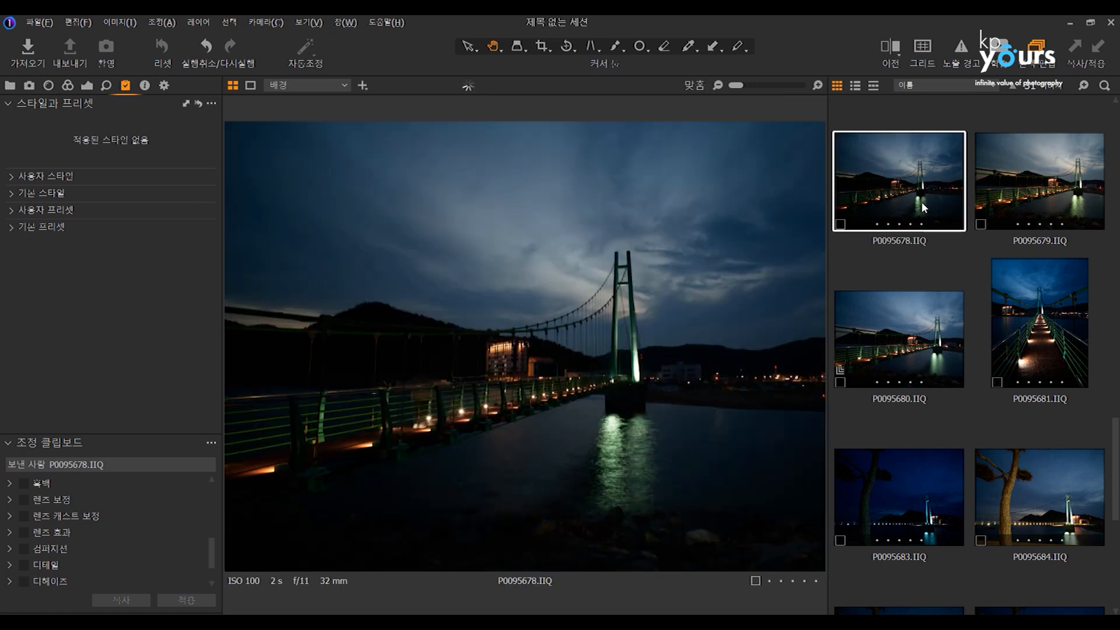
Set P0095678's exposure to 0.99, contrast to 9, brightness to 16 and saturation to 29.
left_click(544, 47)
left_click(87, 85)
left_click(135, 216)
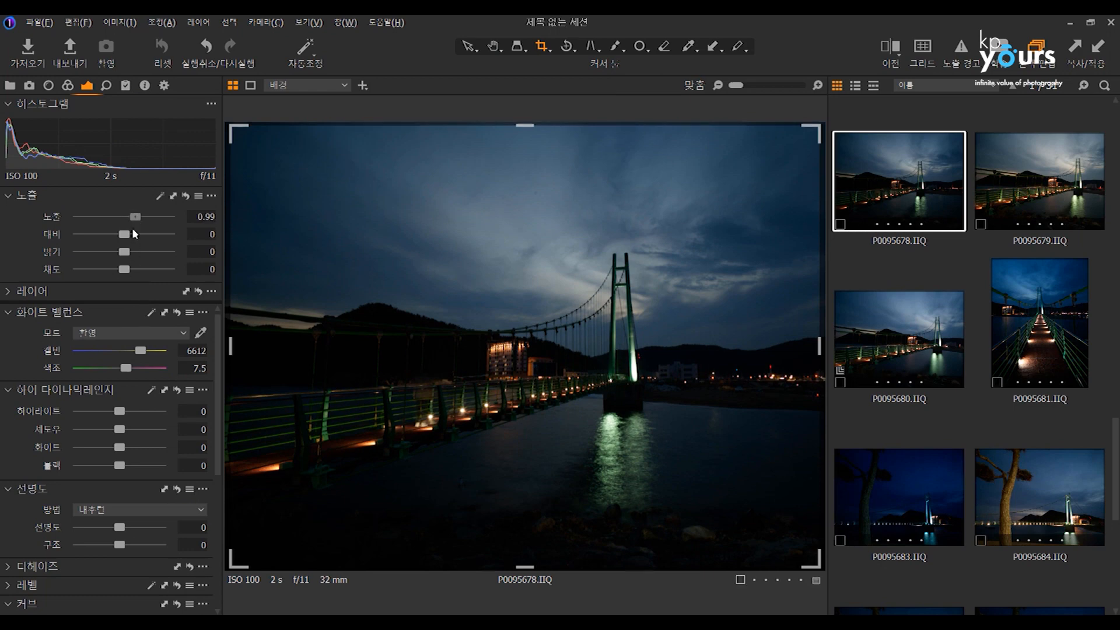
left_click(132, 234)
left_click(138, 251)
left_click(137, 269)
Set P0095678's white balance to 5521 kelvin, highlights to 45 and shadows to 41.
left_click(130, 351)
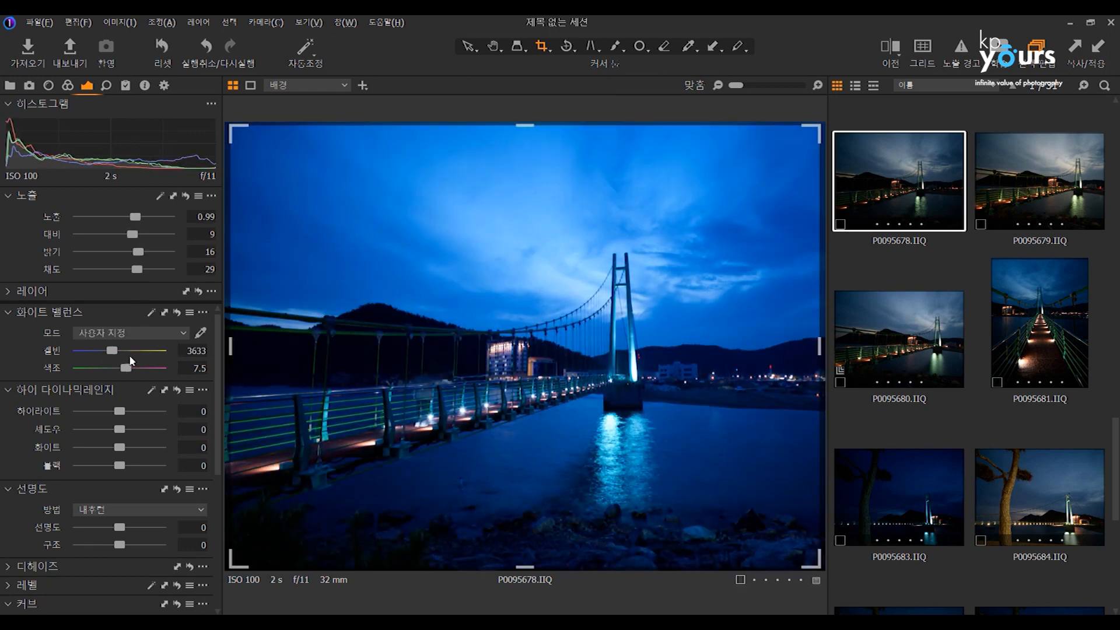
left_click(138, 411)
left_click(136, 429)
left_click(134, 487)
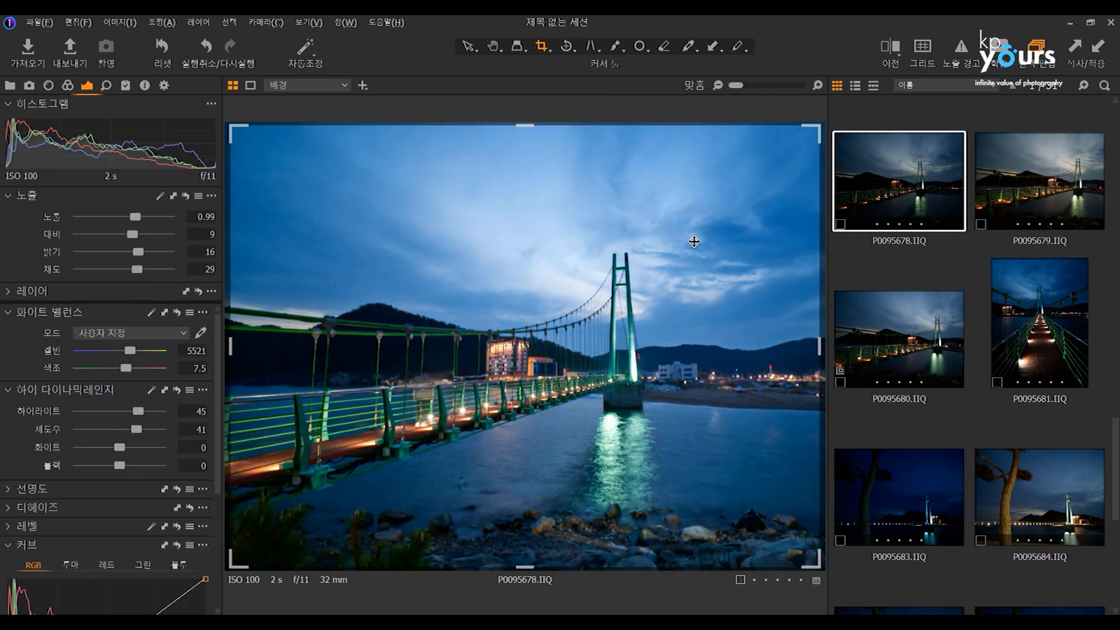
Crop P0095678 to about 7974 by 6472 px around the bridge tower and apply all its adjustments to P0095684.
left_click_drag(241, 133, 499, 307)
left_click_drag(585, 378, 535, 280)
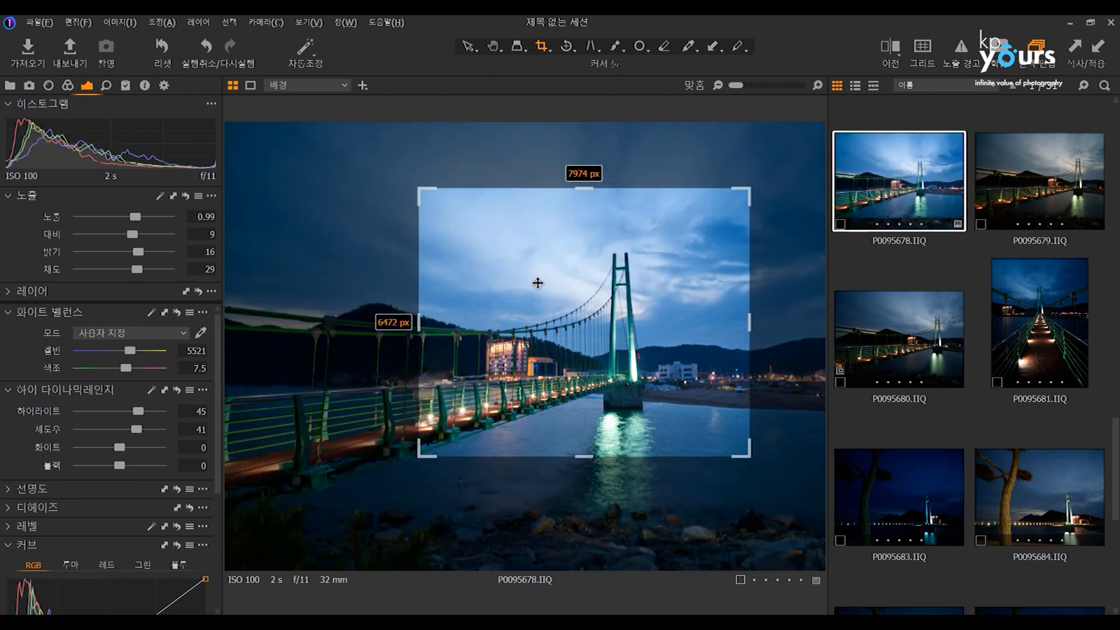
left_click(1027, 484)
left_click(1093, 56)
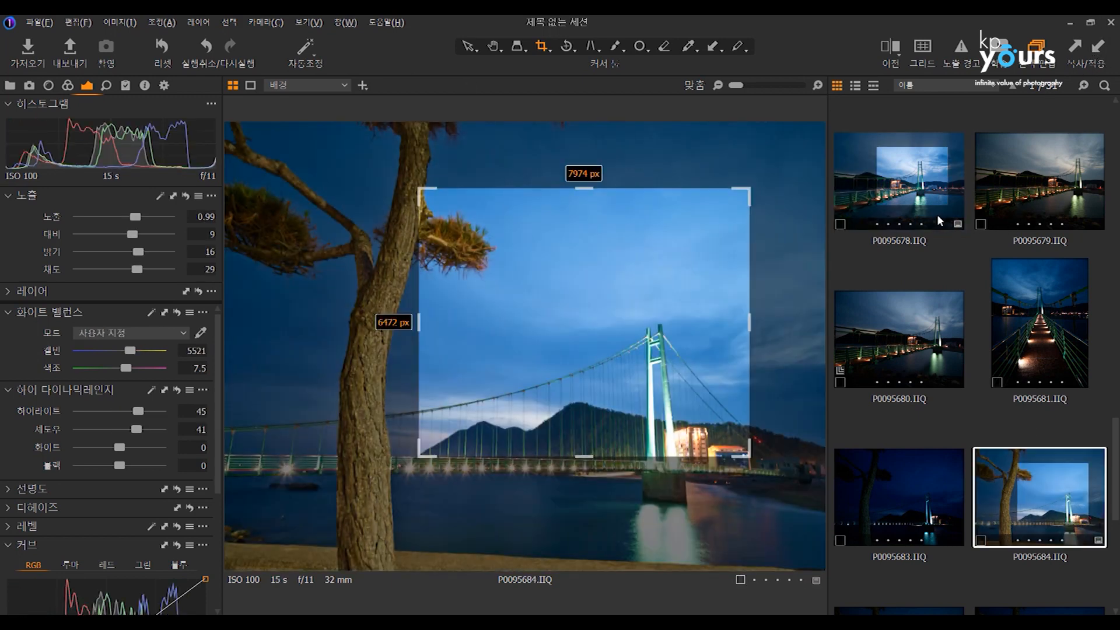
Compare the crop and adjustments on P0095678 and P0095684 with the neighbouring bridge photos.
left_click(1010, 194)
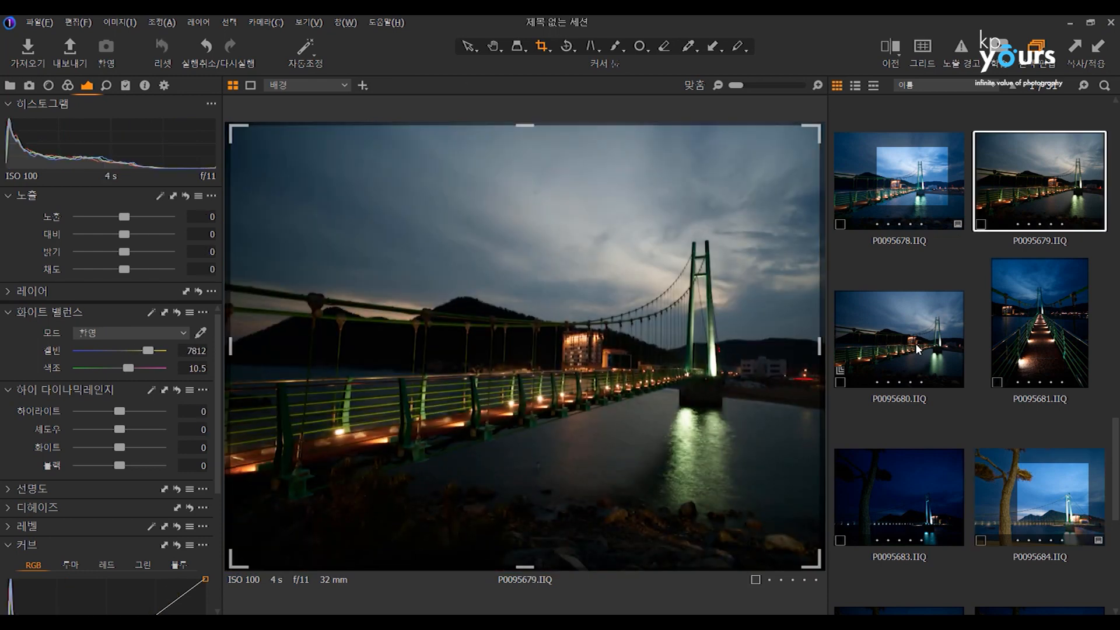
left_click(918, 347)
left_click(931, 205)
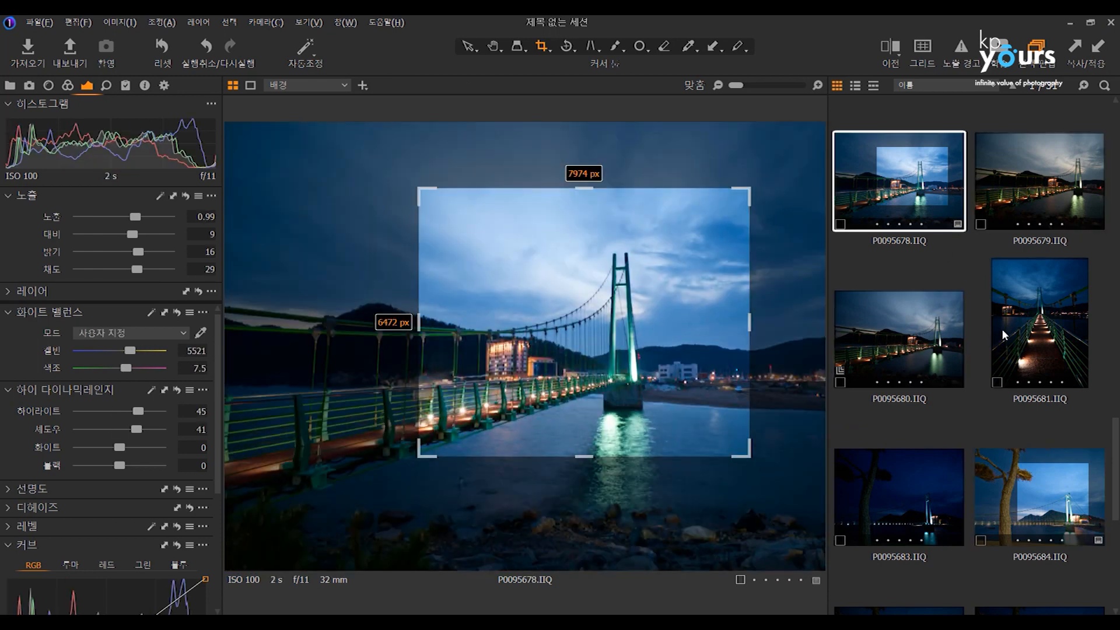
left_click(1002, 328)
left_click(909, 359)
left_click(901, 460)
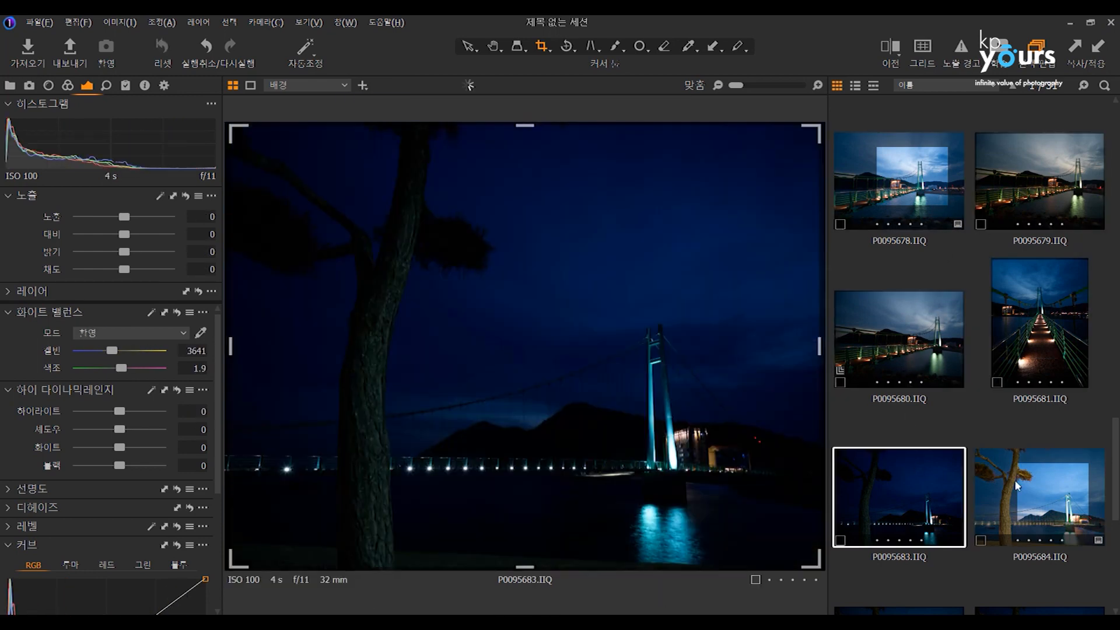
left_click(1003, 478)
left_click(959, 227)
Look through the earlier bridge photos, including P0095677.eip variant 1 and P0095674.eip.
scroll(965, 225, "up", 5)
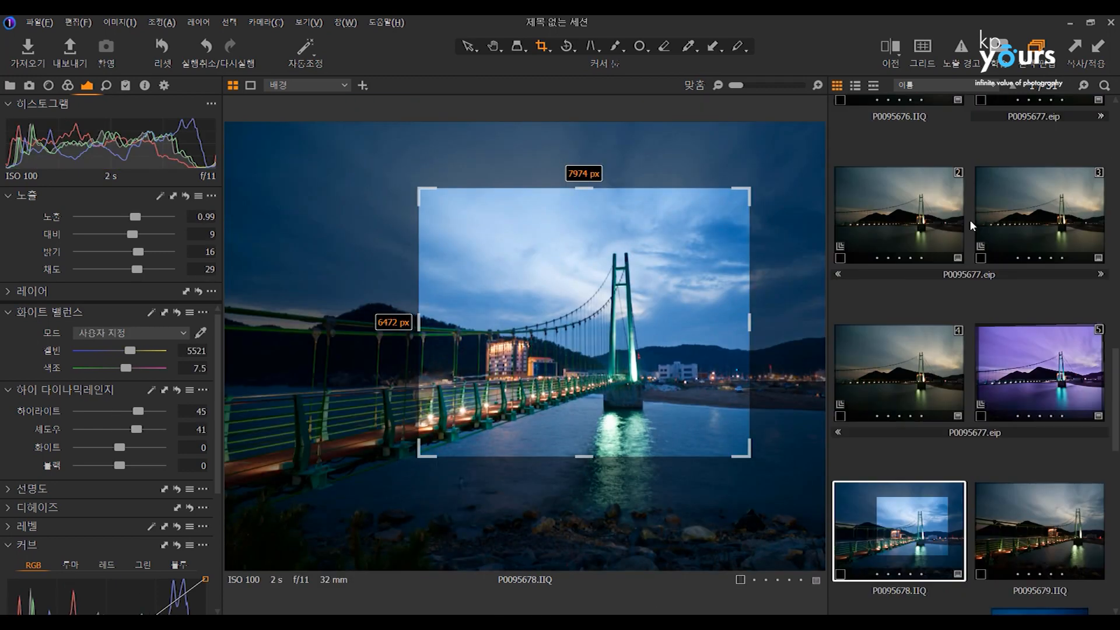
left_click(915, 222)
left_click(985, 150)
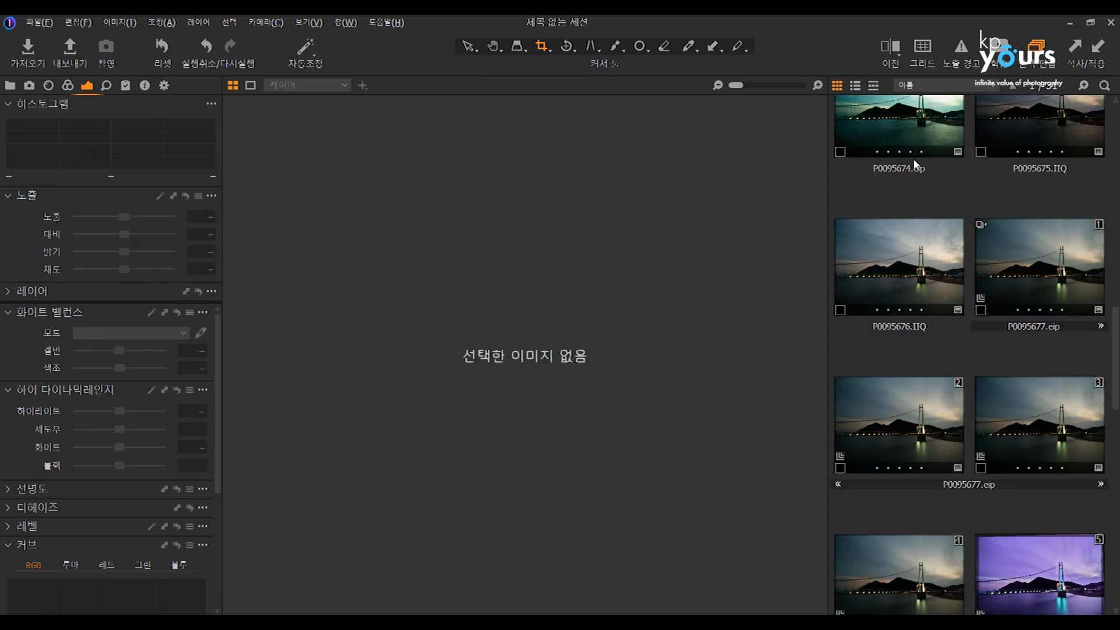
left_click(951, 307)
left_click(1070, 344)
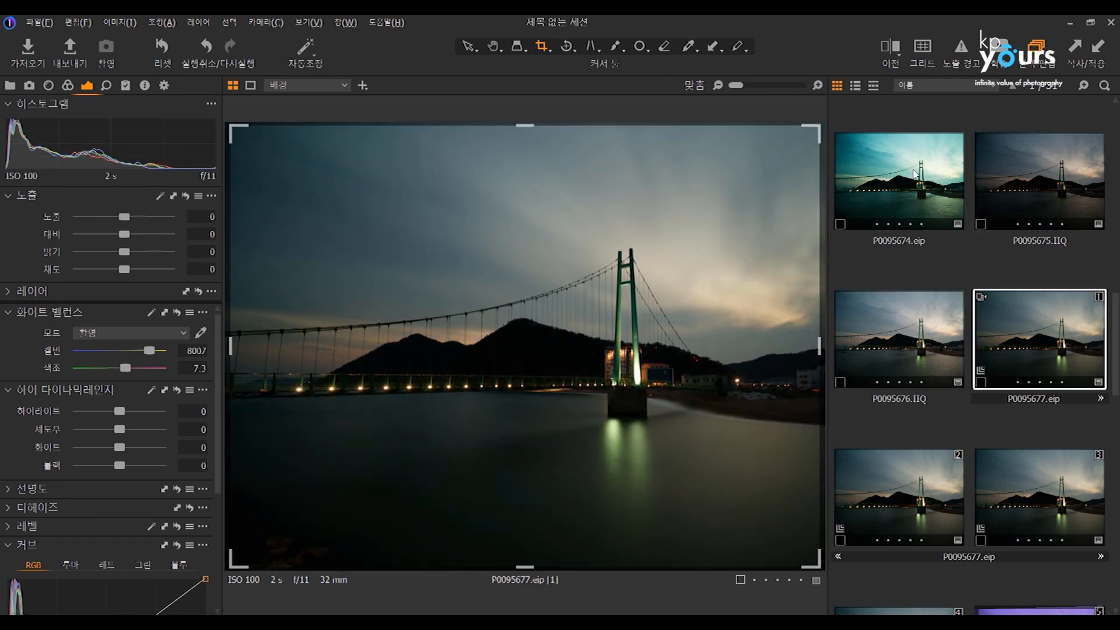
left_click(915, 173)
Crop the portrait field photo P0095670 to about 7234 by 9342 px around the horizon.
scroll(909, 254, "up", 3)
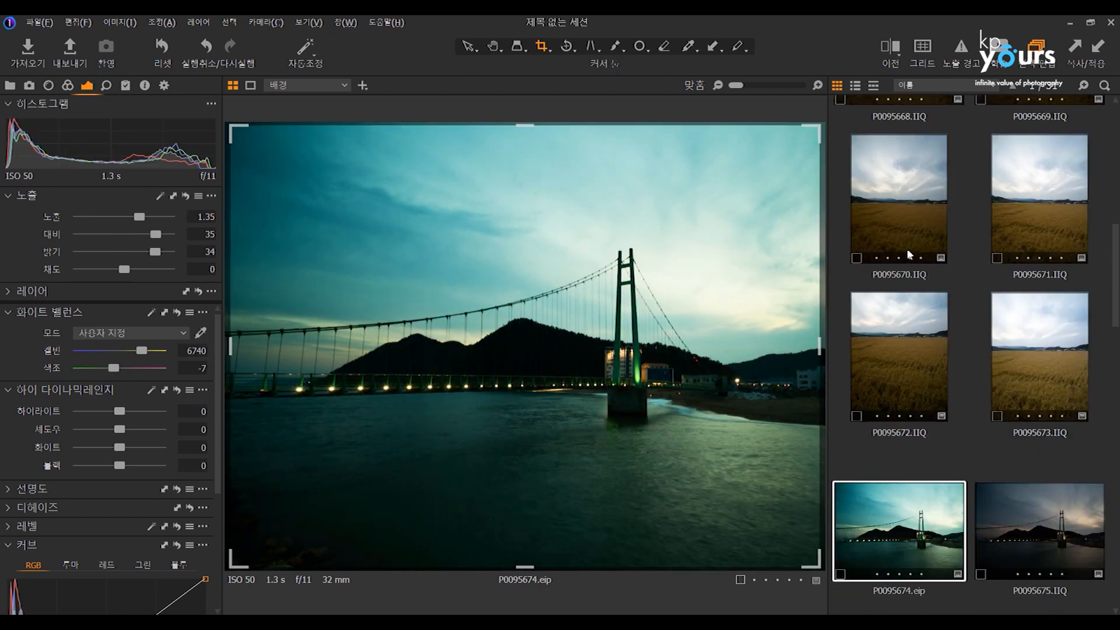
left_click(905, 231)
scroll(908, 231, "up", 3)
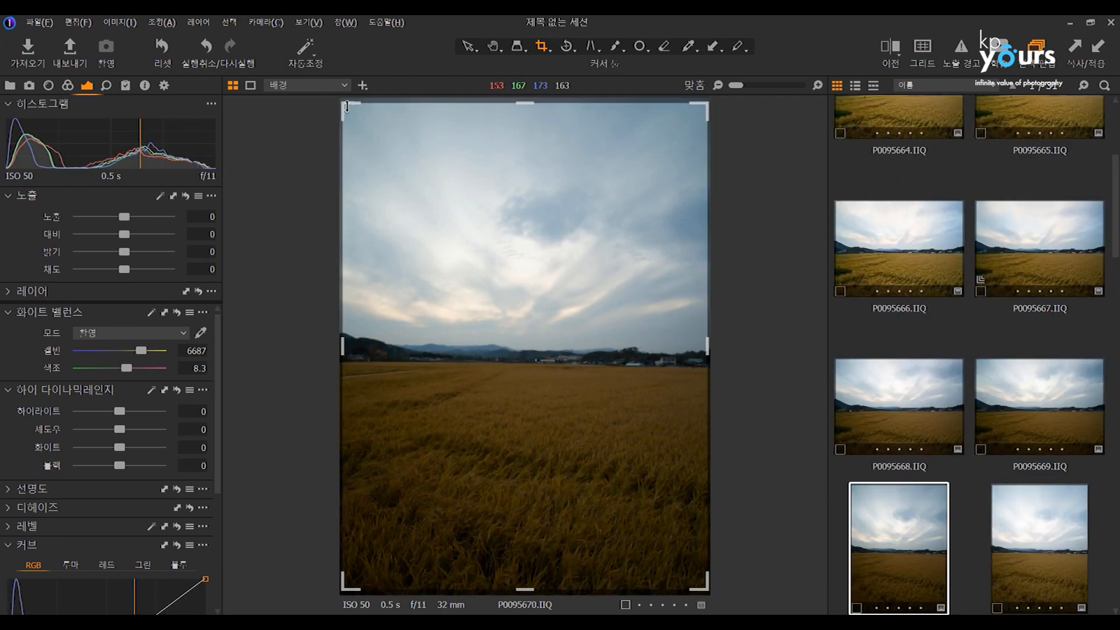
left_click_drag(346, 107, 462, 272)
left_click_drag(527, 345, 500, 270)
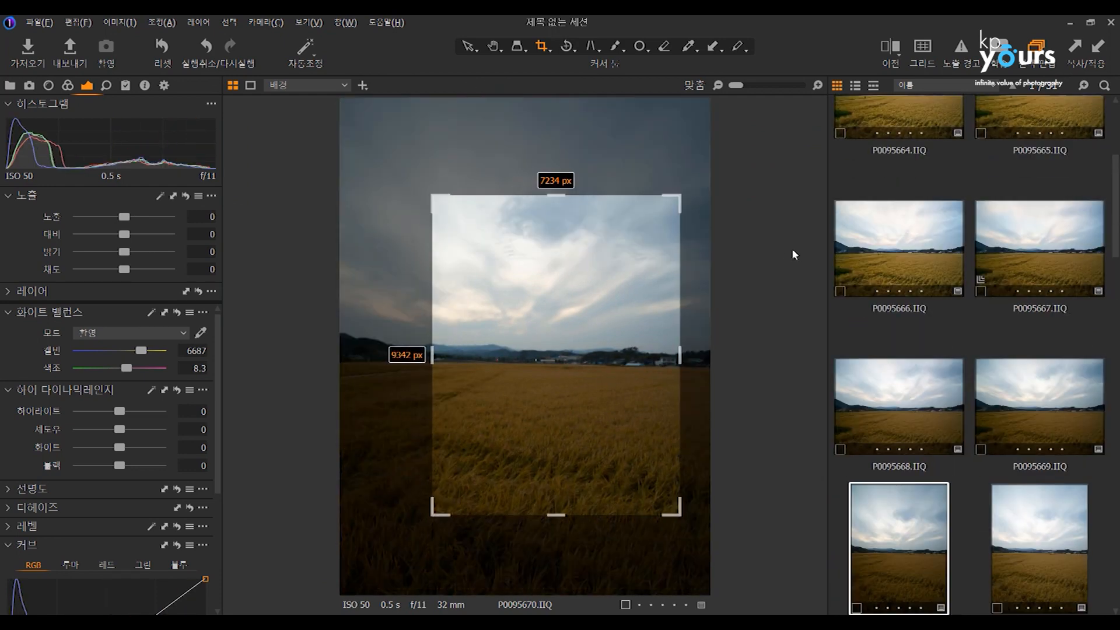
Crop the landscape field photo P0095666 to about 7596 by 6251 px around the horizon.
left_click(879, 252)
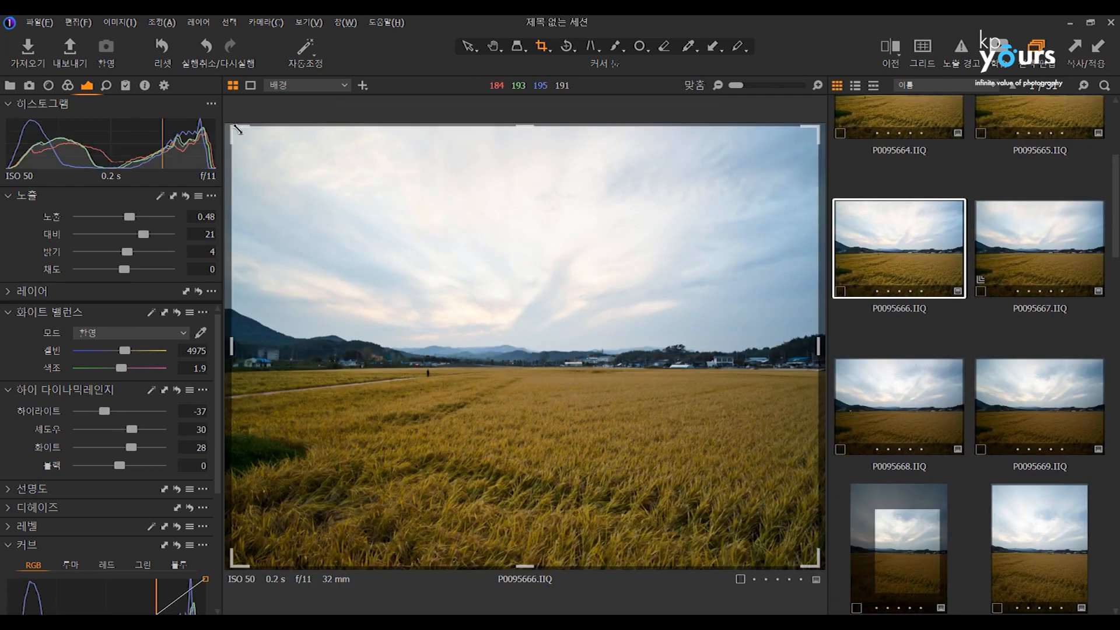
left_click_drag(302, 164, 504, 308)
left_click_drag(625, 377, 459, 310)
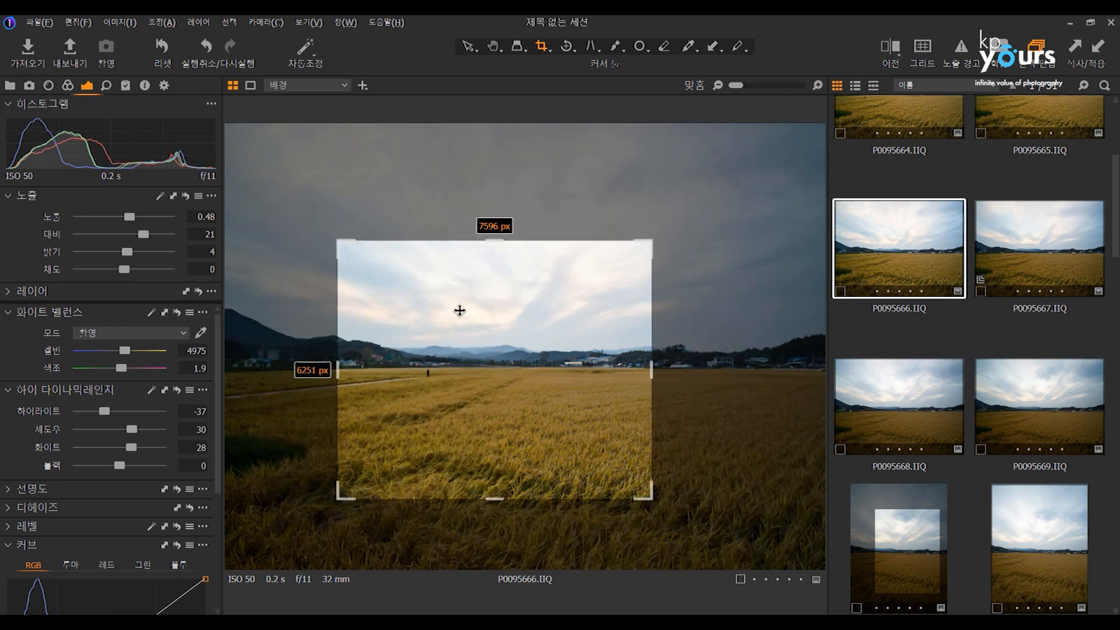
Resize P0095666's crop freely to about 7851 by 6145 px and shift it up and right within the photo.
left_click_drag(645, 247, 714, 165)
left_click_drag(735, 220, 753, 196)
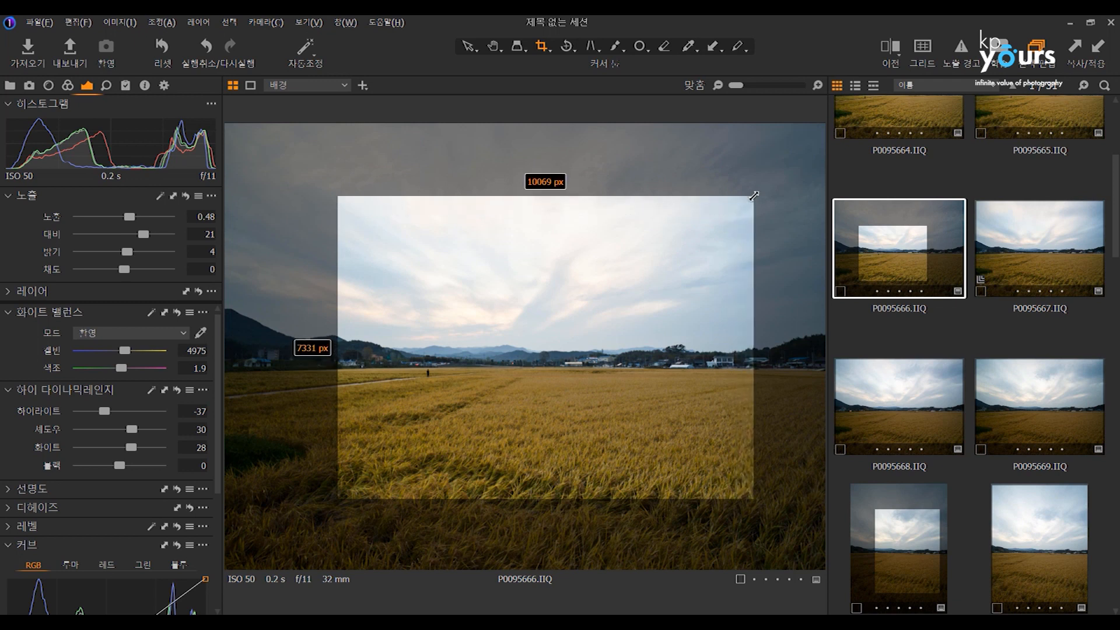
left_click_drag(753, 196, 662, 245)
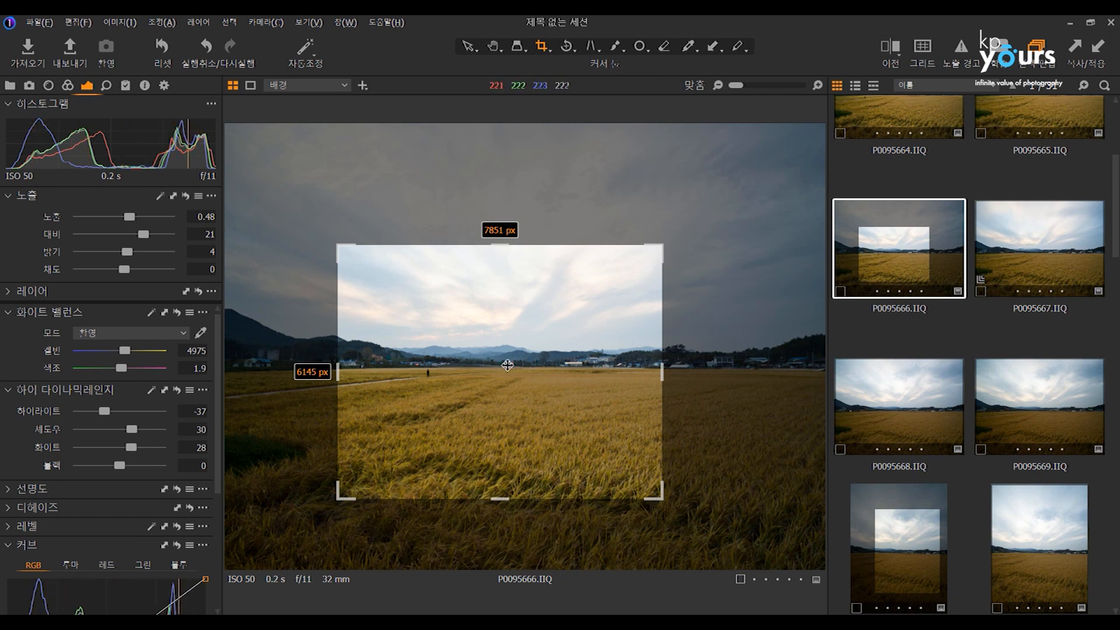
left_click_drag(528, 324, 561, 330)
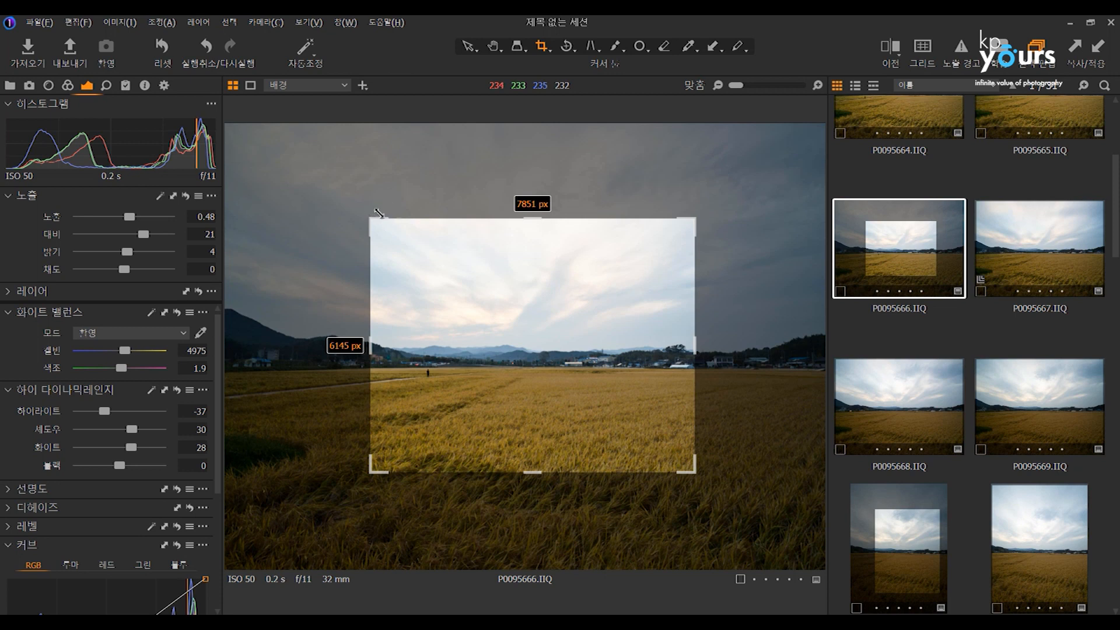
Try to crop the field photo P0095667 from its upper-left corner.
left_click(990, 185)
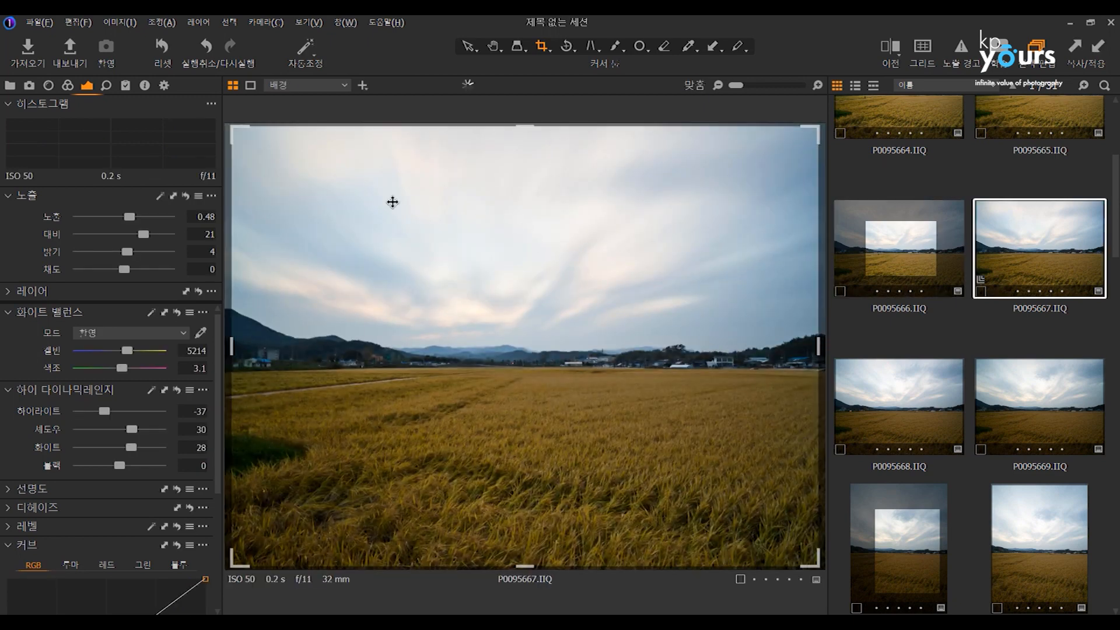
left_click_drag(239, 129, 386, 245)
left_click(492, 170)
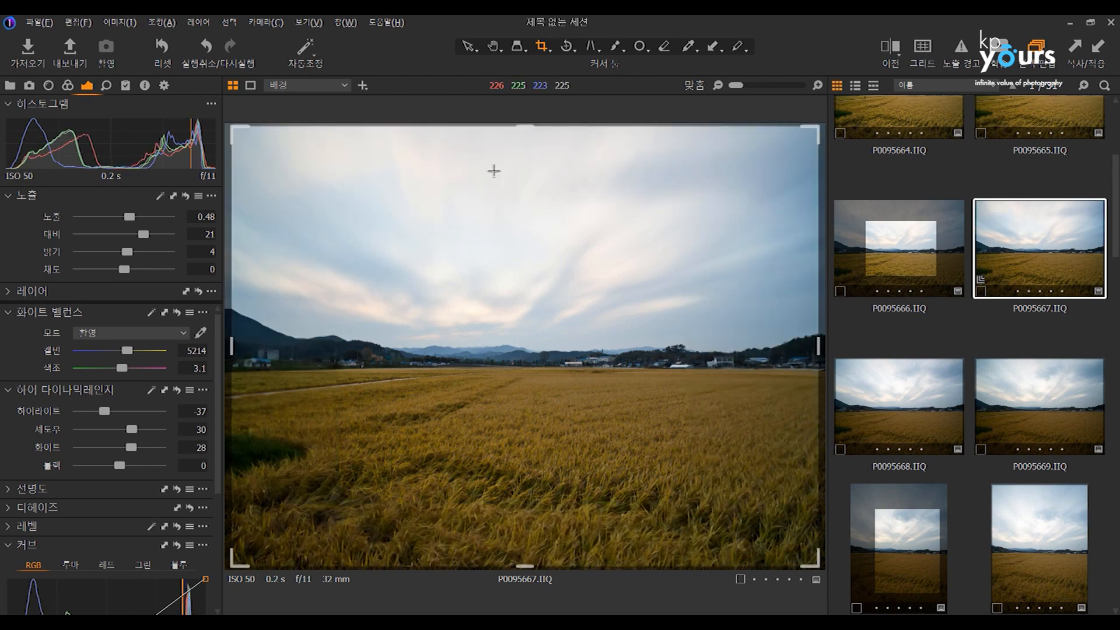